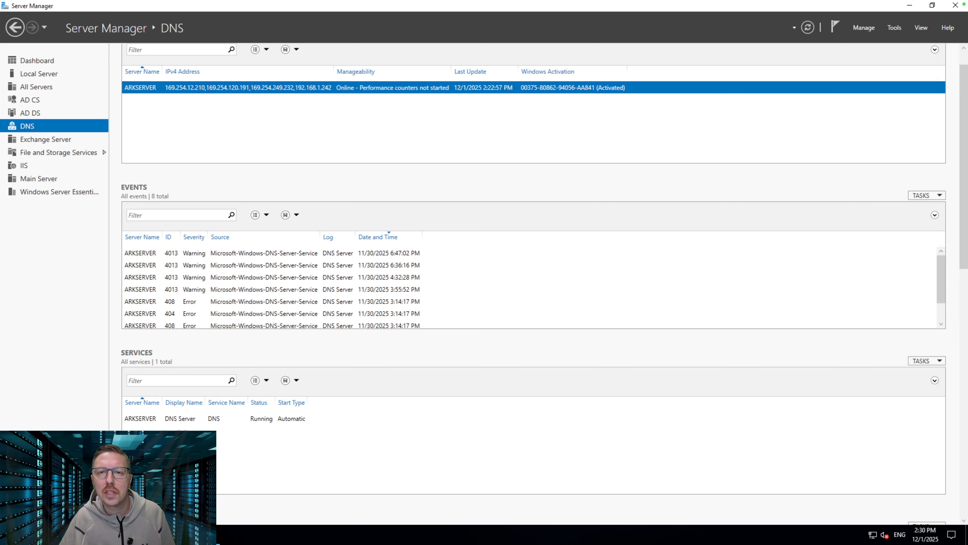
Launch DNS Manager for ARKSERVER and expand Forward Lookup Zones
right_click(274, 88)
left_click(359, 167)
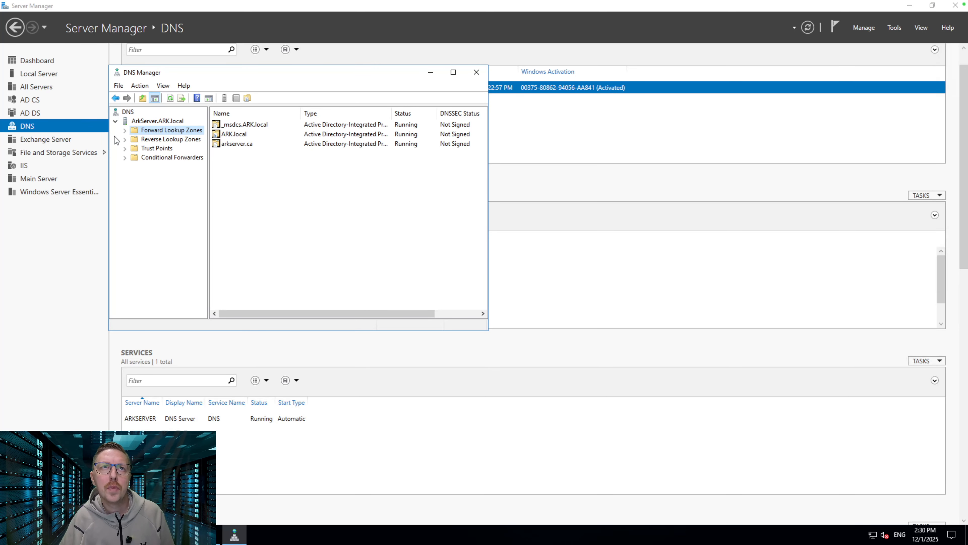
left_click(125, 131)
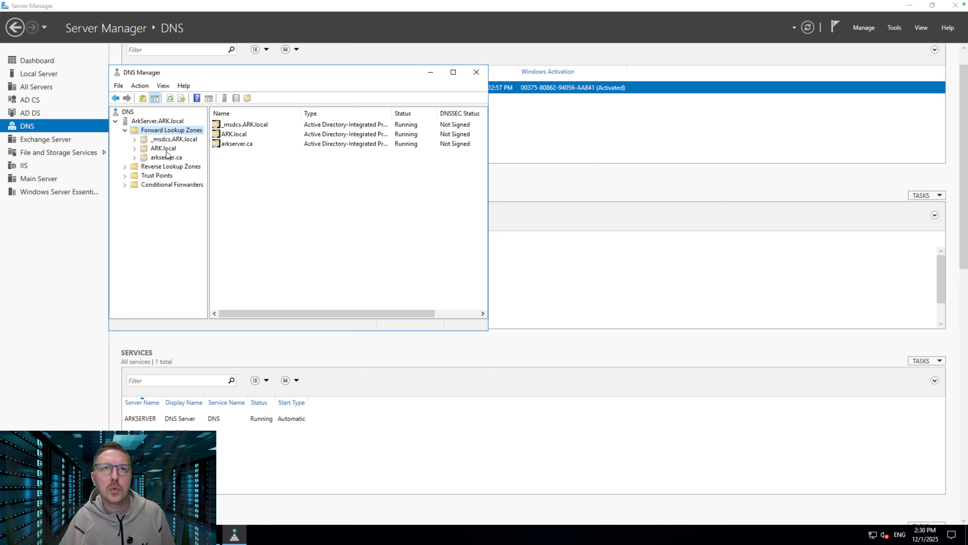
Step through the New Zone wizard as a primary zone, then clear the name and cancel
right_click(160, 130)
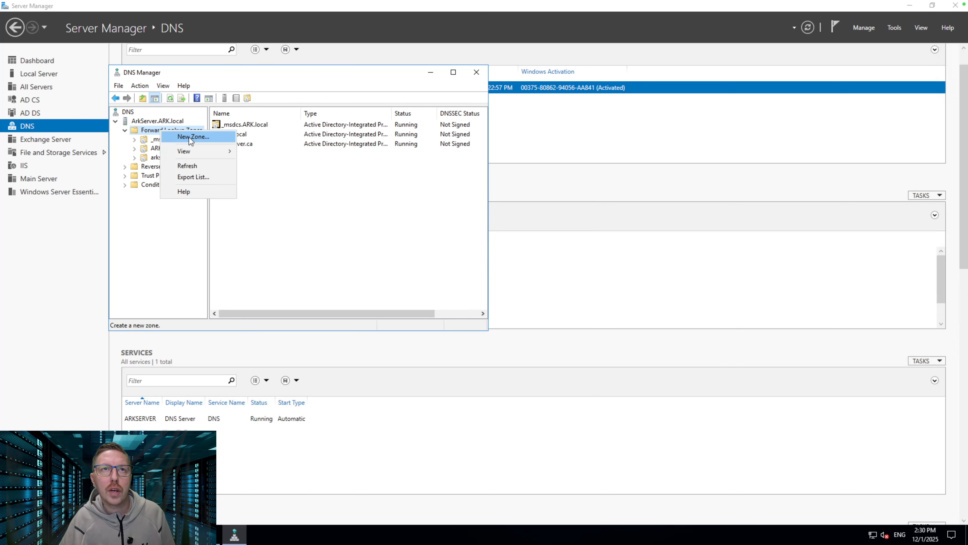
left_click(201, 140)
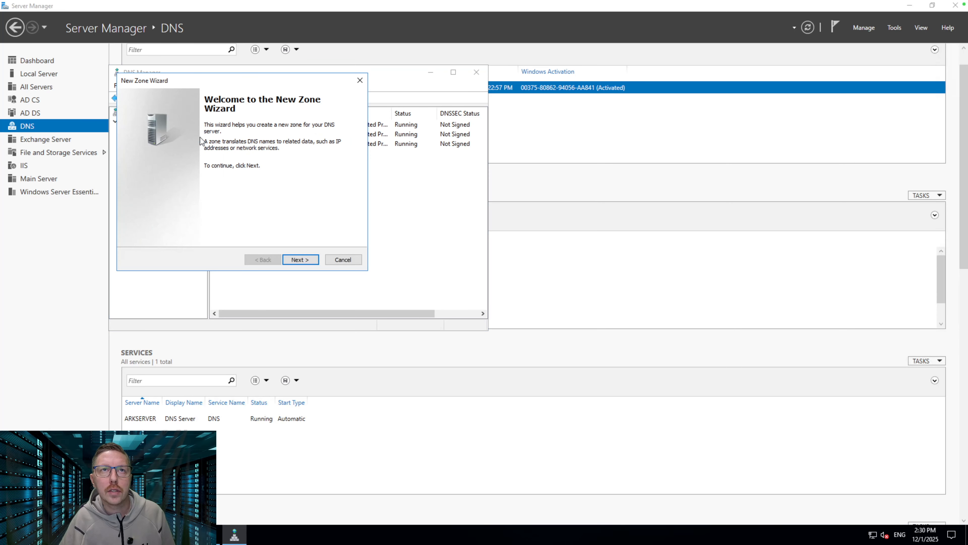
left_click(303, 261)
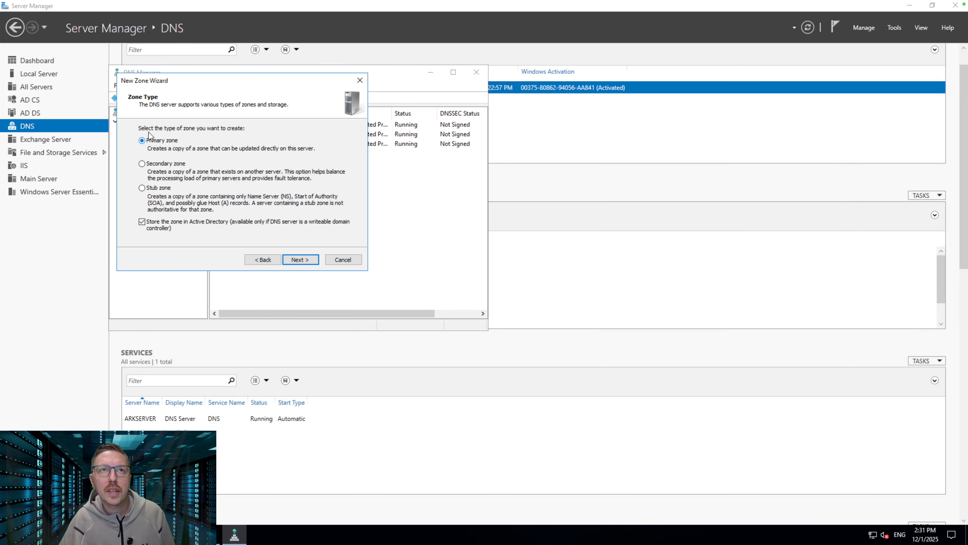
left_click(300, 261)
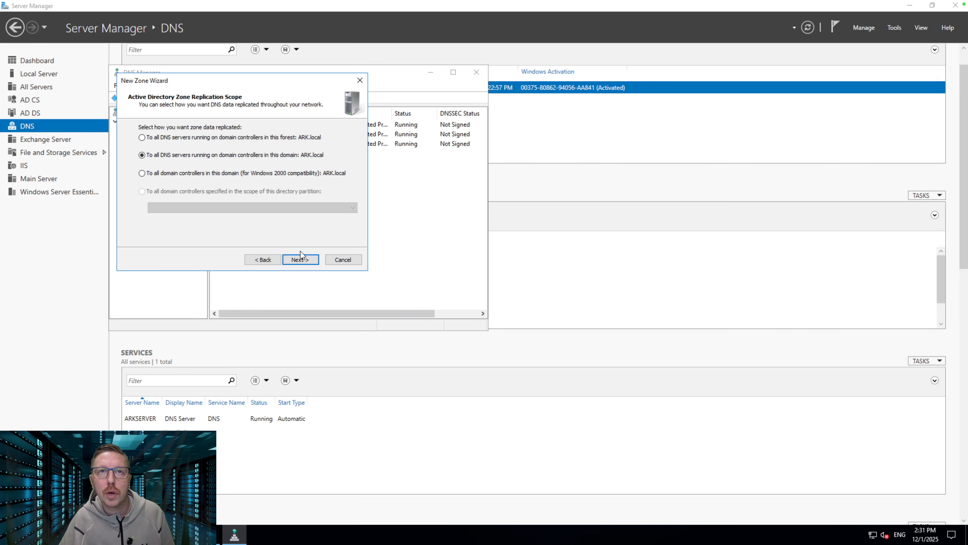
left_click(298, 259)
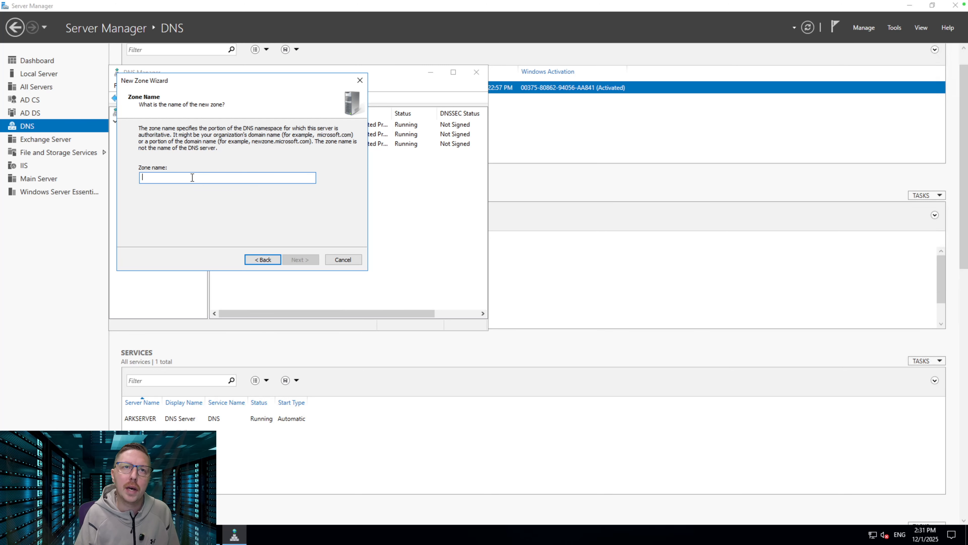
type("arkserver.ca")
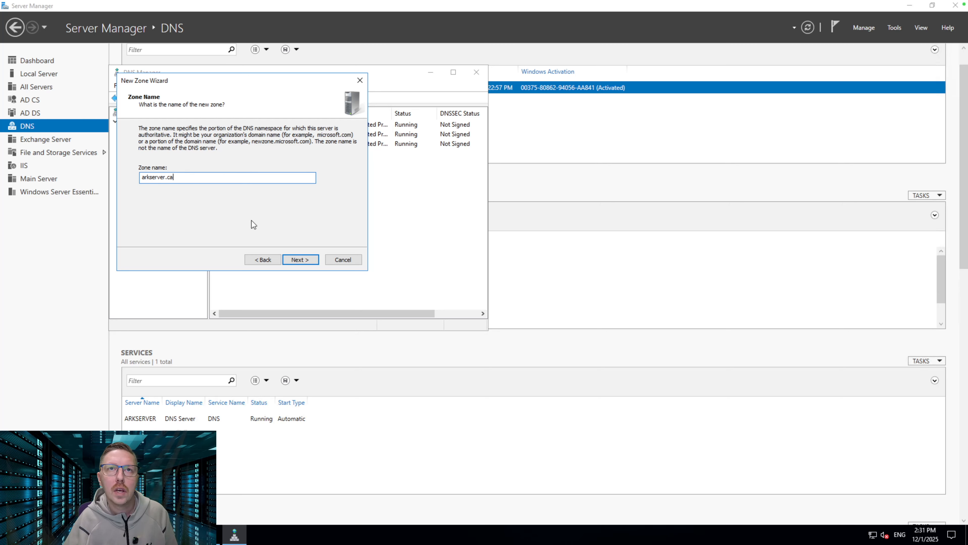
key("ctrl+a")
key("BackSpace")
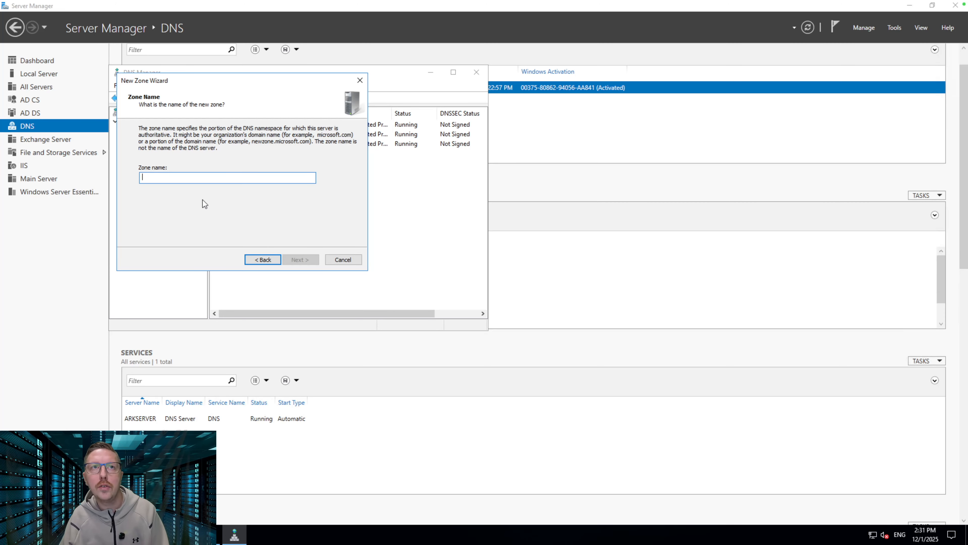
left_click(339, 262)
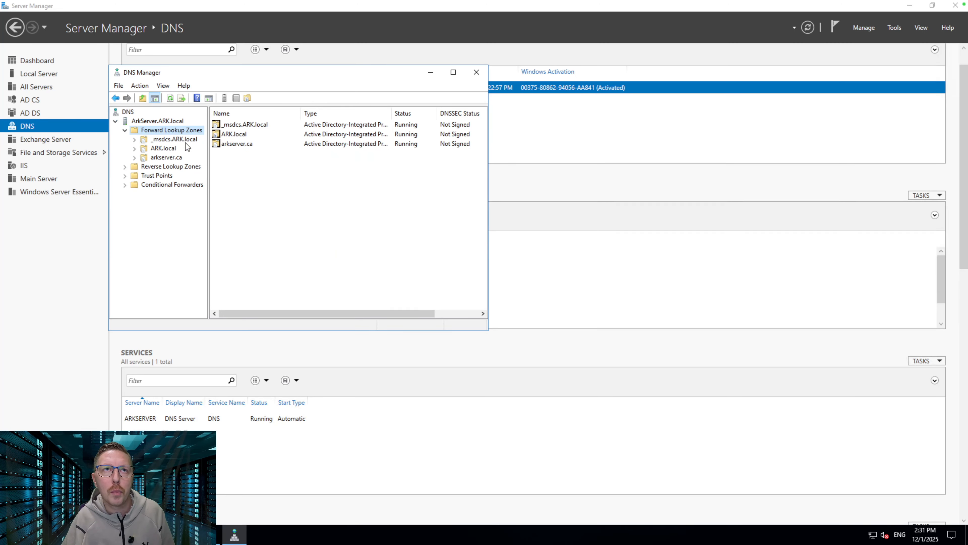
Check that arkserver.ca's mail CNAME targets EX01.ARK.local, then close DNS Manager unchanged
left_click(165, 157)
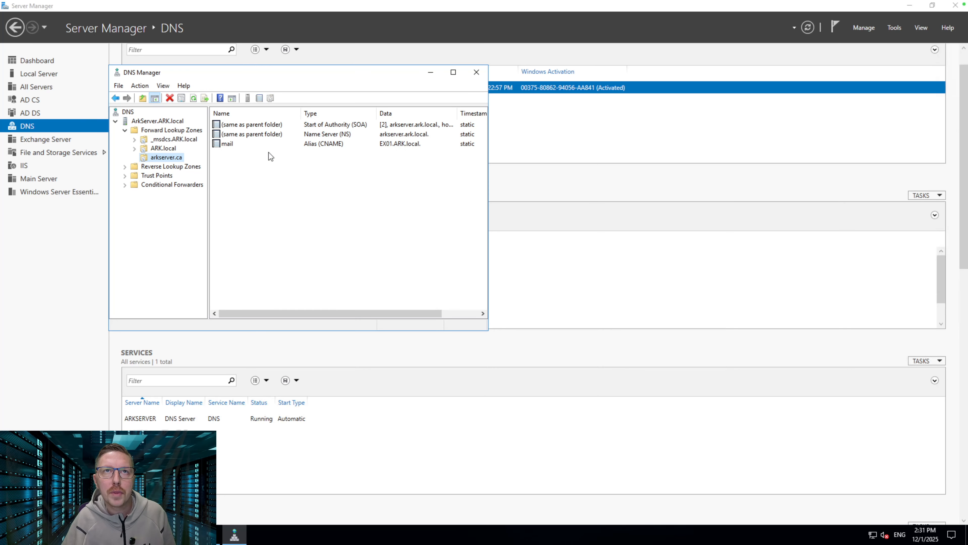
double_click(235, 144)
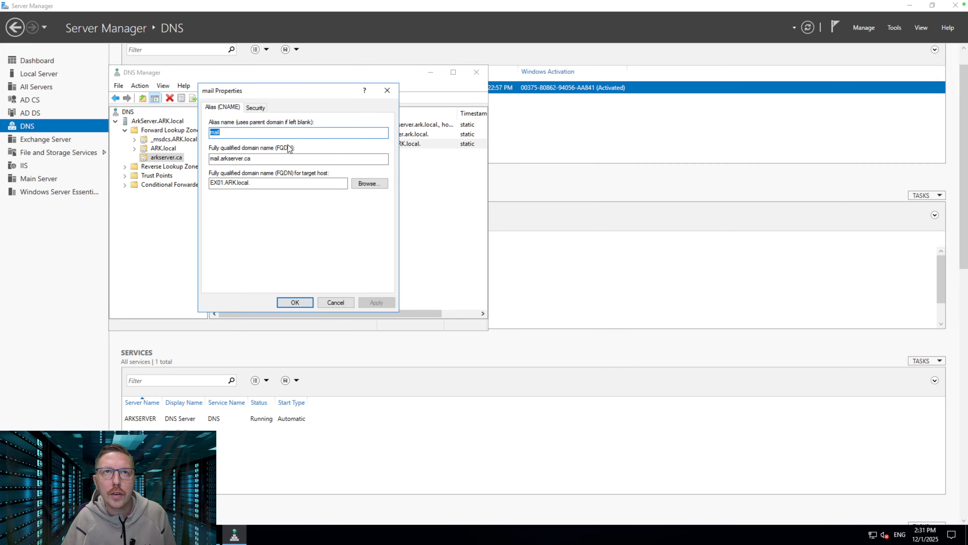
left_click(232, 132)
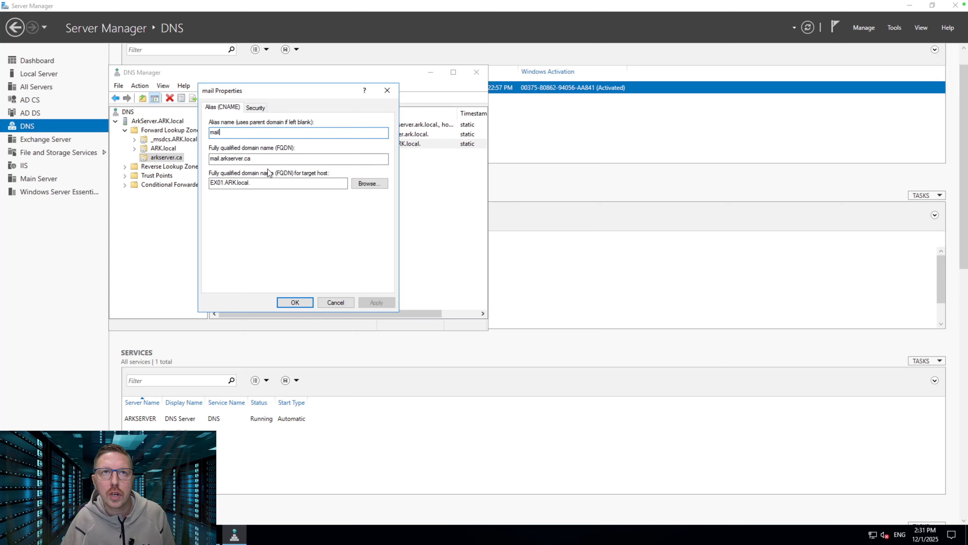
left_click(367, 184)
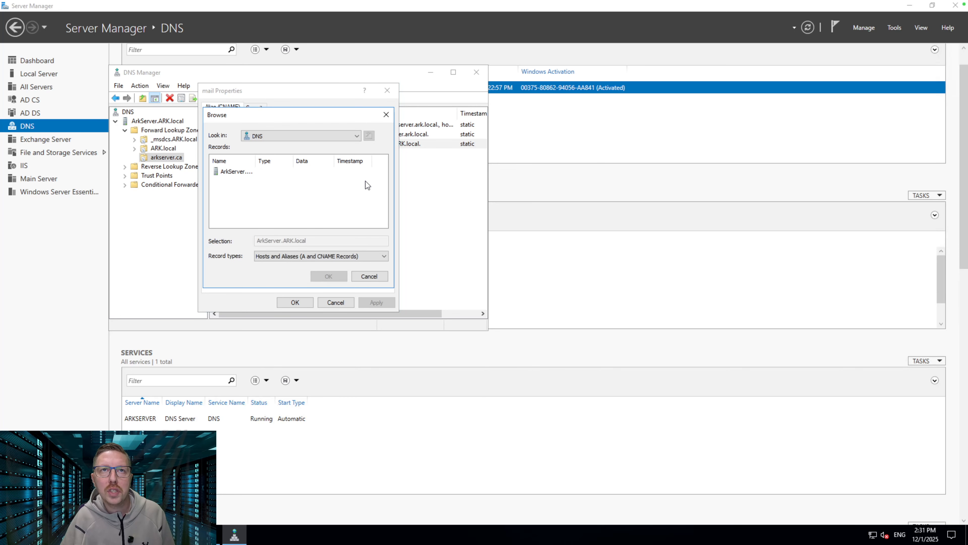
double_click(237, 173)
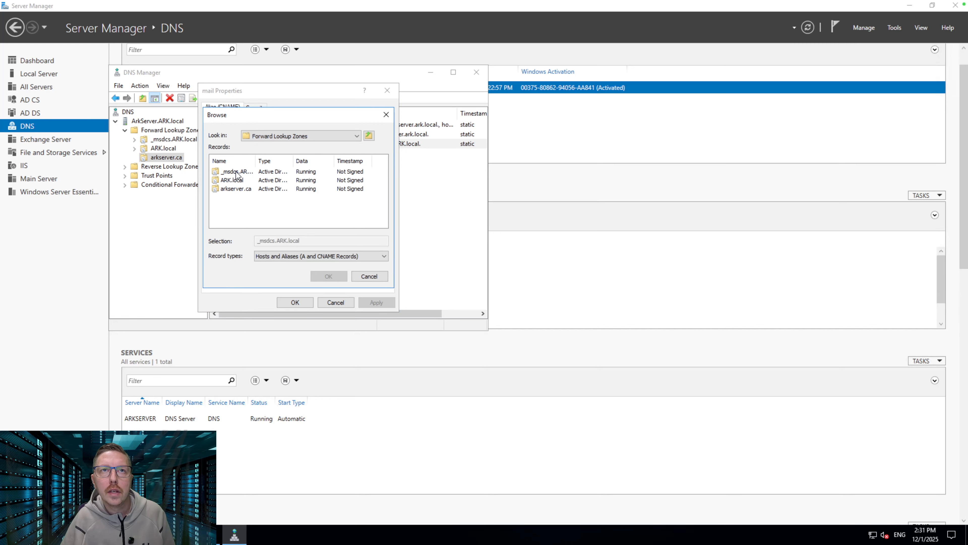
double_click(231, 180)
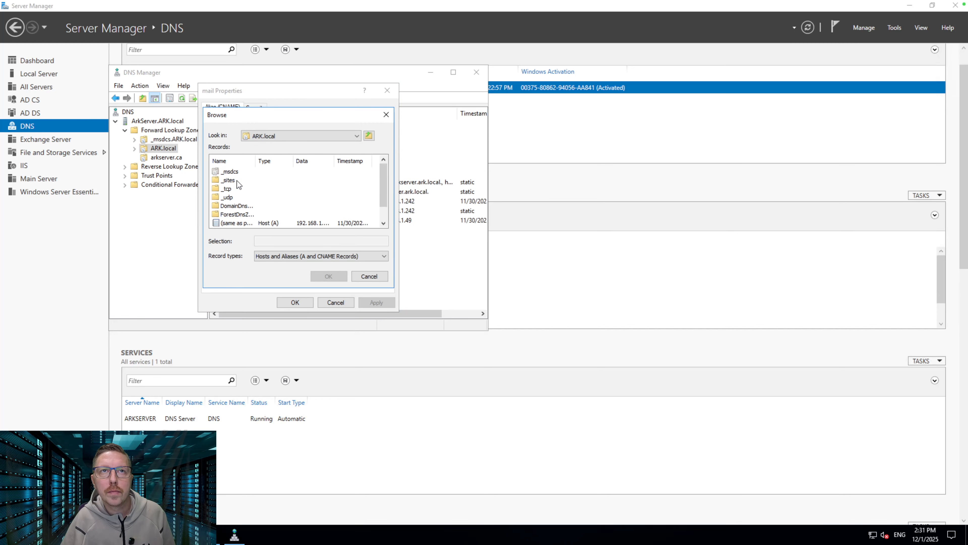
scroll(264, 194, "down", 1)
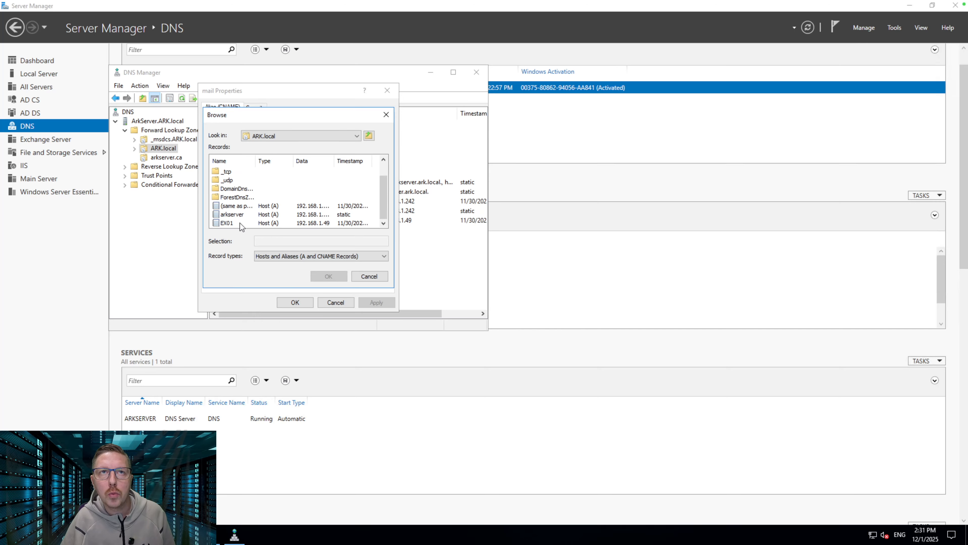
left_click(371, 273)
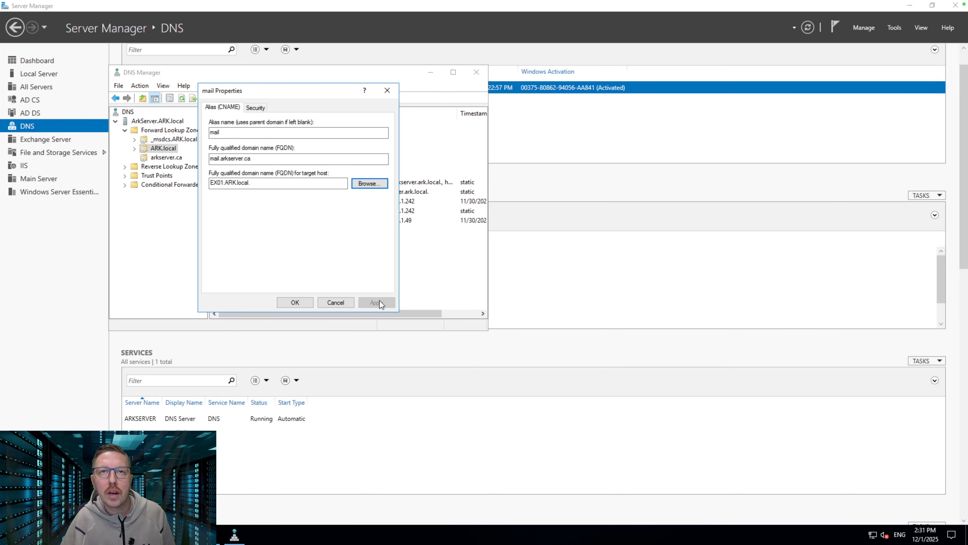
left_click(337, 301)
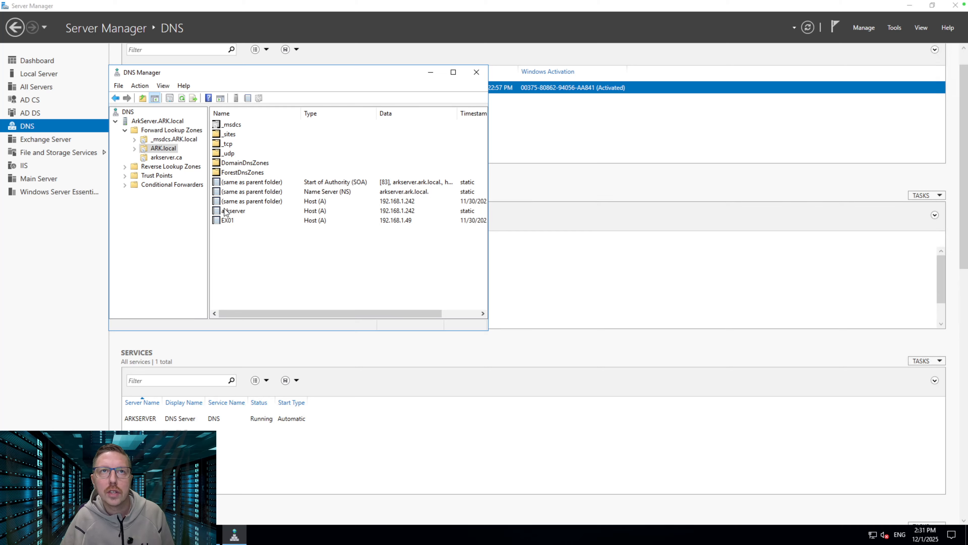
left_click(171, 158)
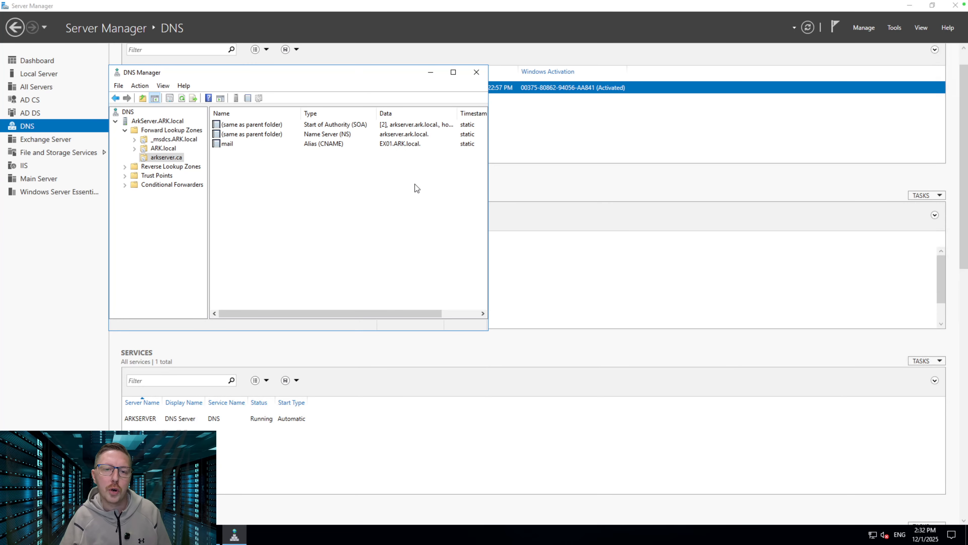
left_click(477, 72)
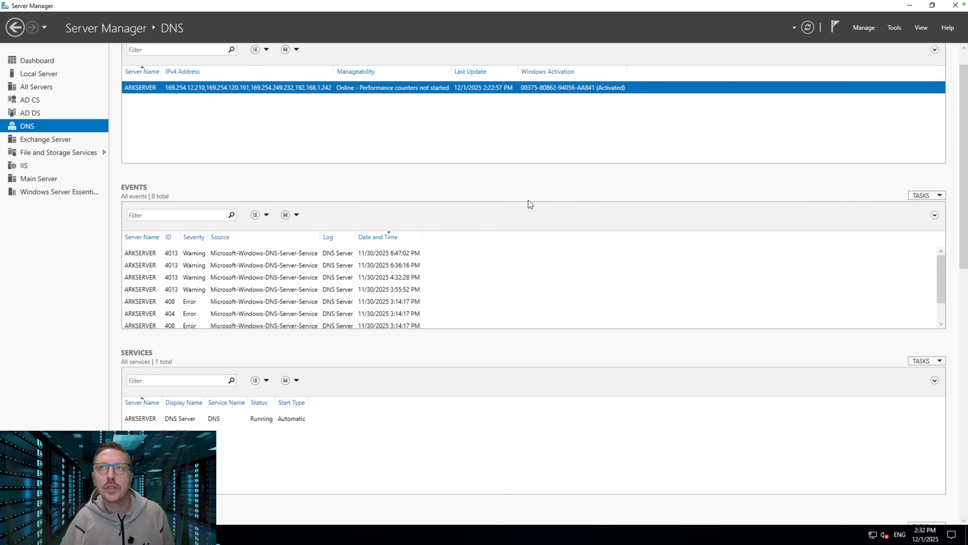
Close Server Manager, leave the AD Server session, and connect to the Exchange Server's servers list
left_click(955, 5)
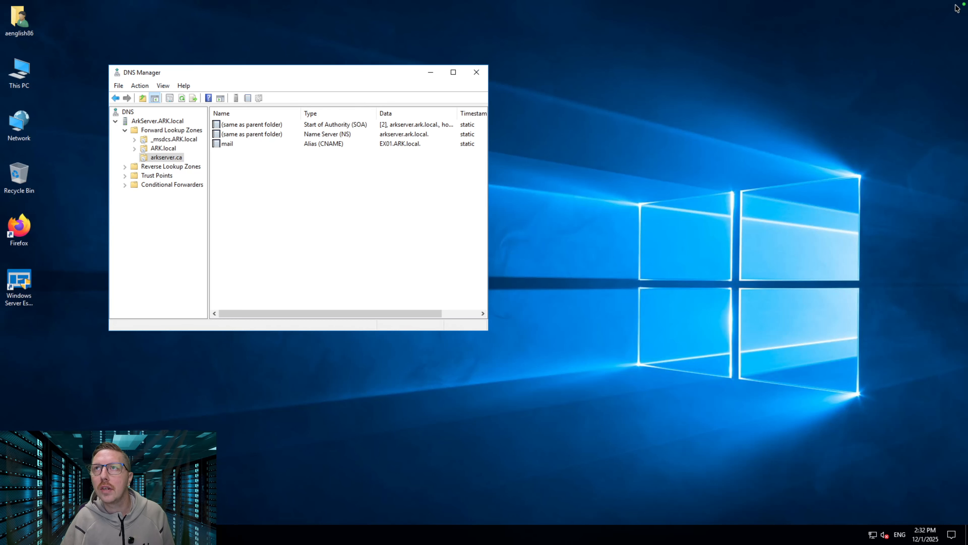
left_click(477, 72)
mouse_move(13, 4)
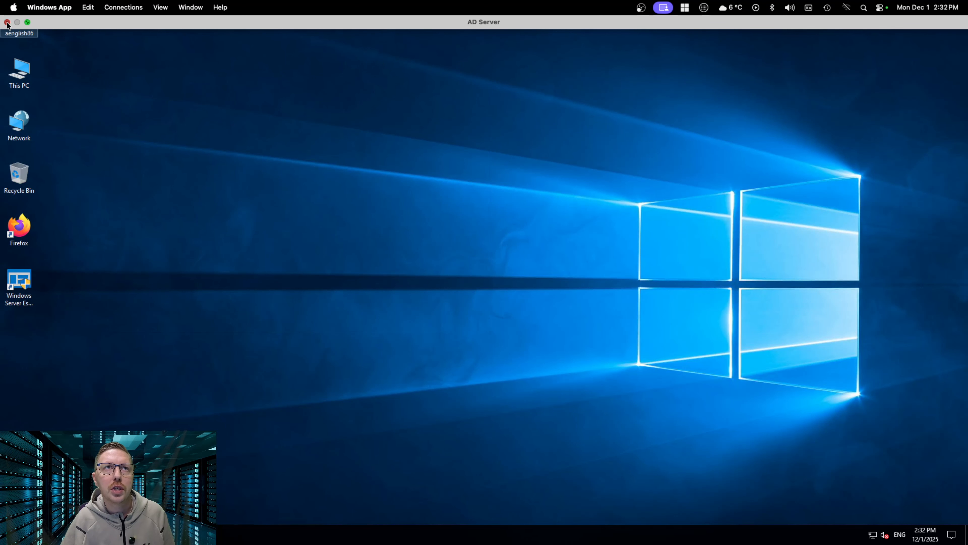
left_click(7, 22)
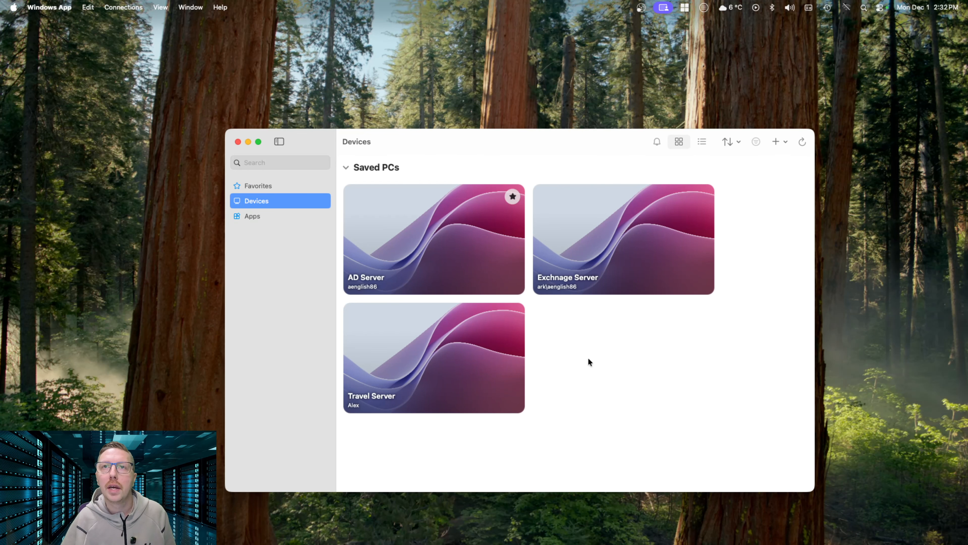
double_click(615, 234)
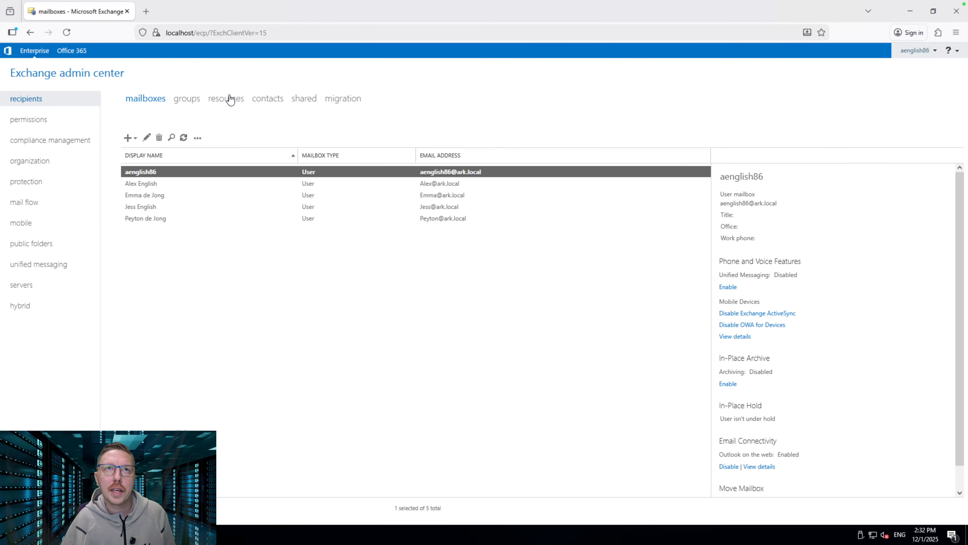
left_click(23, 286)
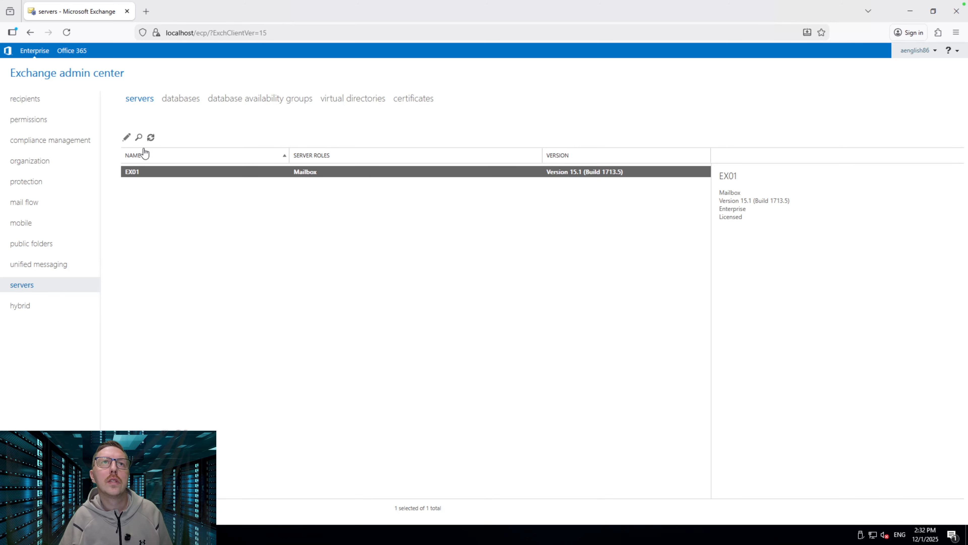
Review EX01's server properties, then show its virtual directories
left_click(126, 137)
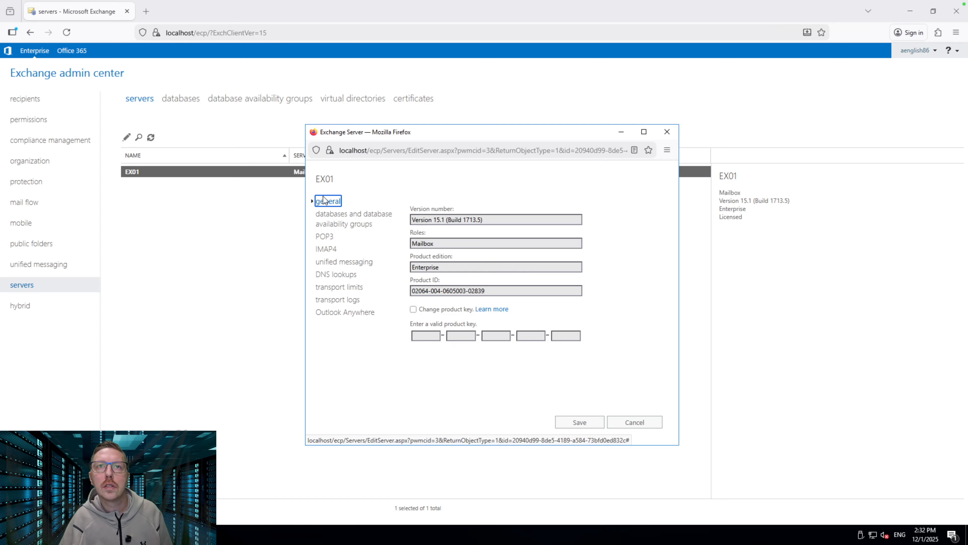
left_click(634, 421)
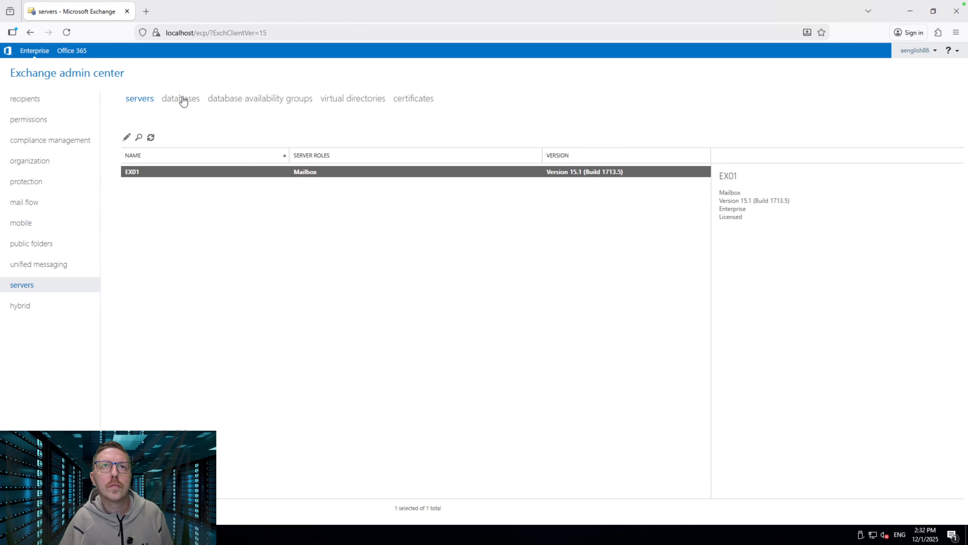
left_click(355, 100)
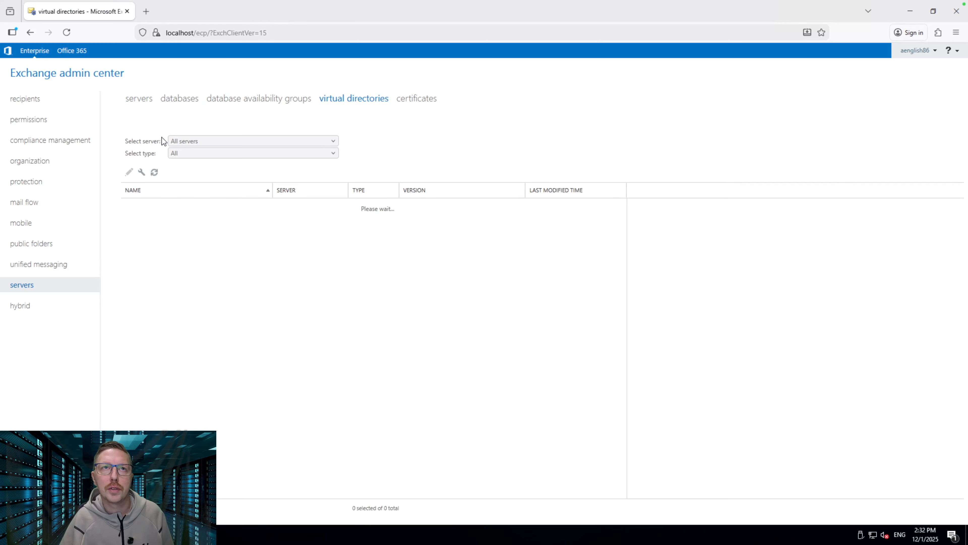
left_click(206, 333)
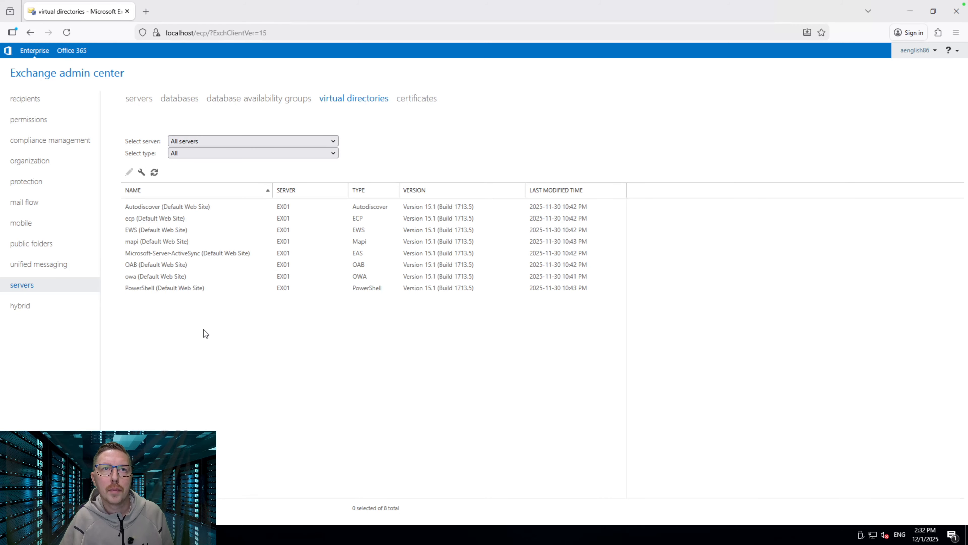
Save mail.arkserver.ca as the external access domain for server EX01
left_click(141, 172)
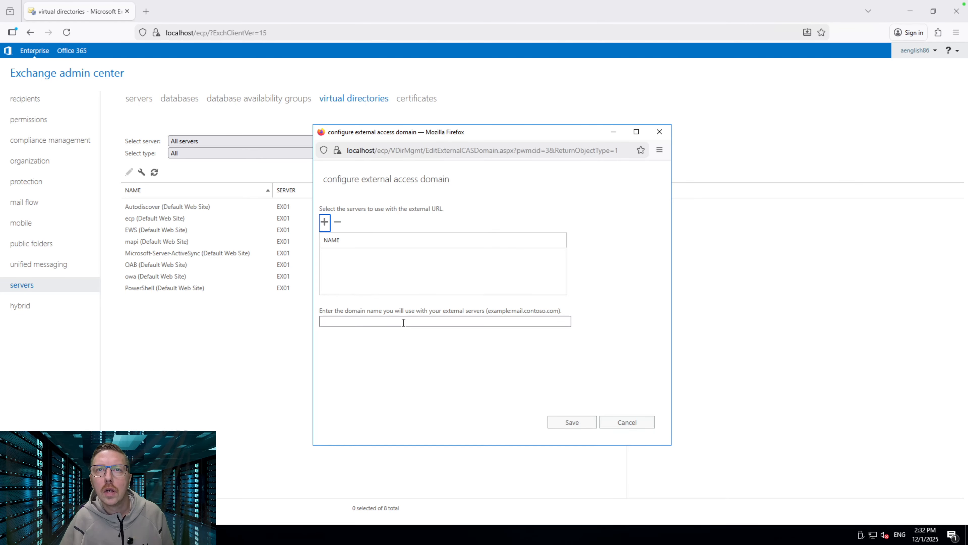
left_click(379, 324)
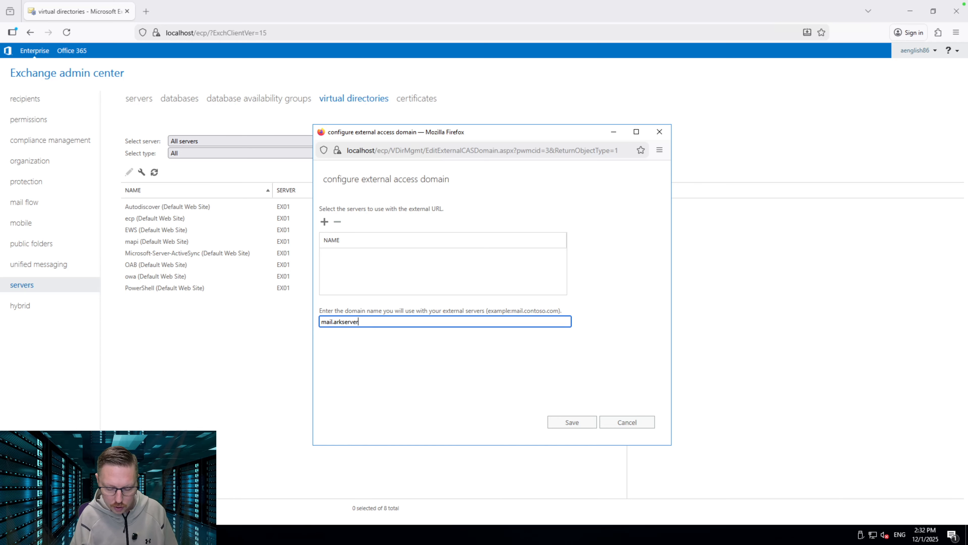
left_click(325, 223)
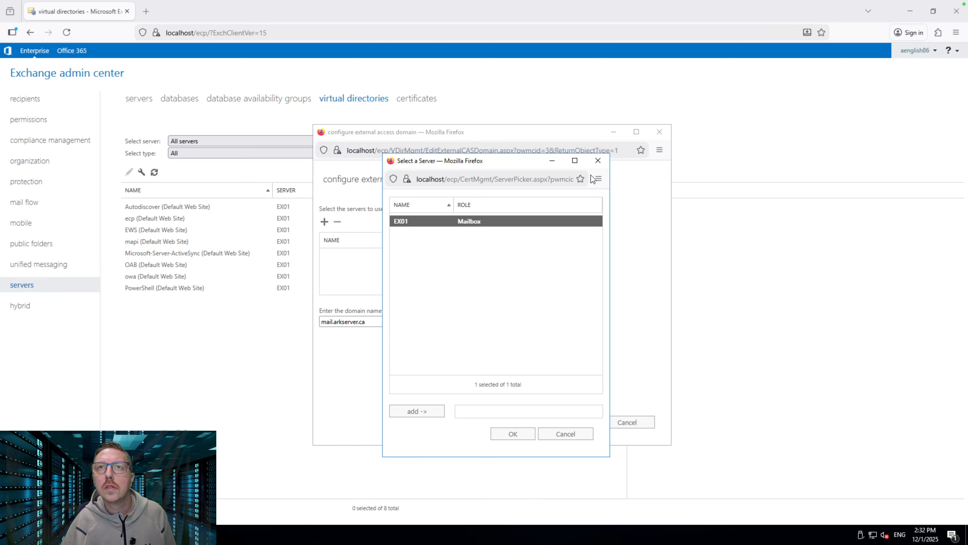
left_click(419, 411)
left_click(507, 431)
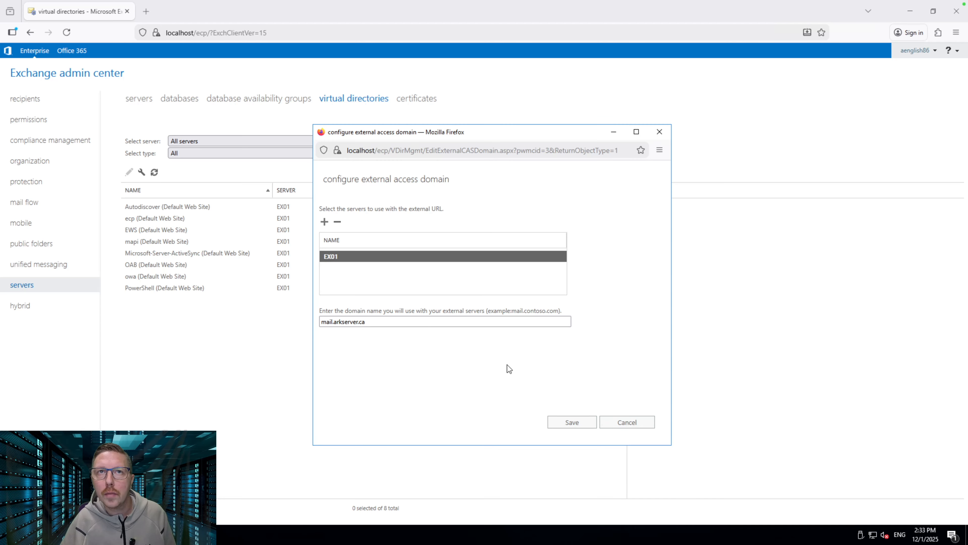
left_click(570, 422)
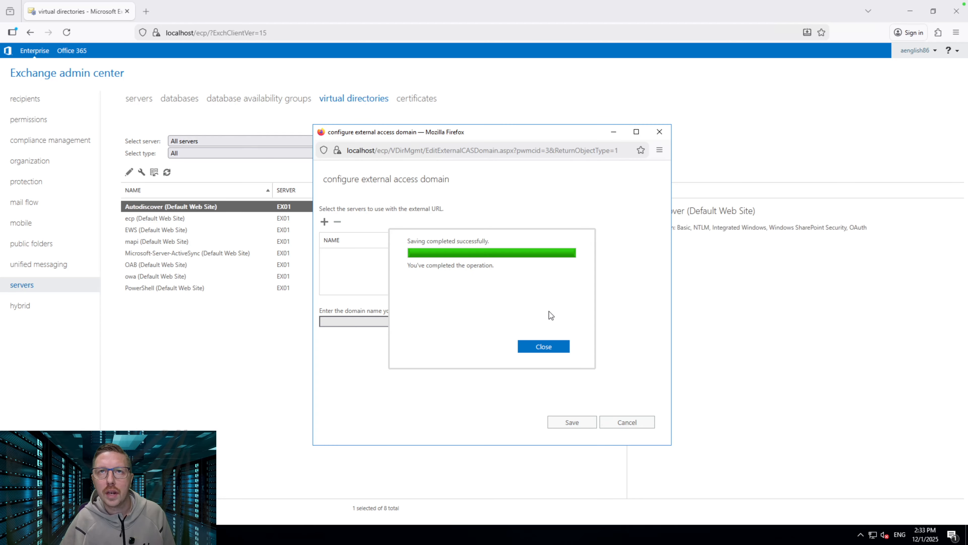
left_click(545, 345)
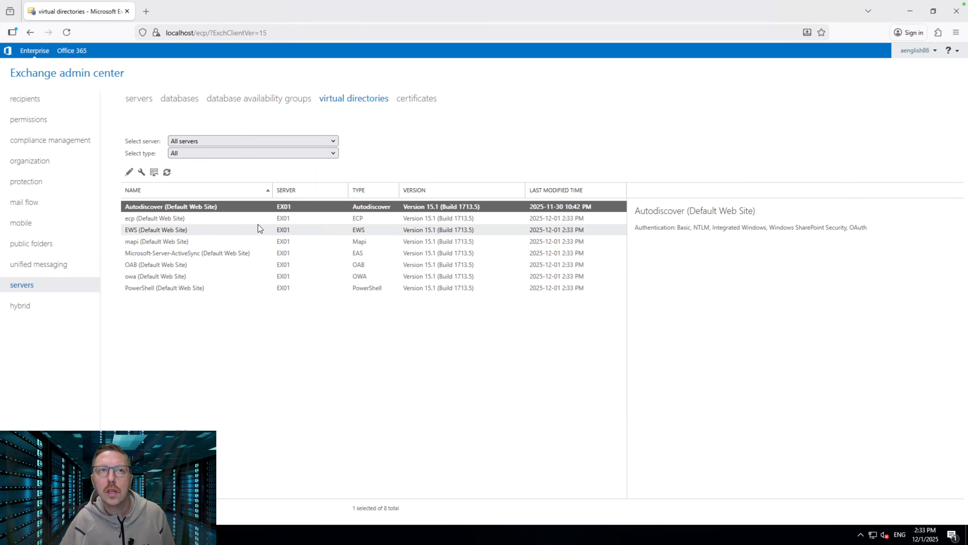
Inspect the owa, Autodiscover and ecp external URLs, then show the certificates list
left_click(169, 278)
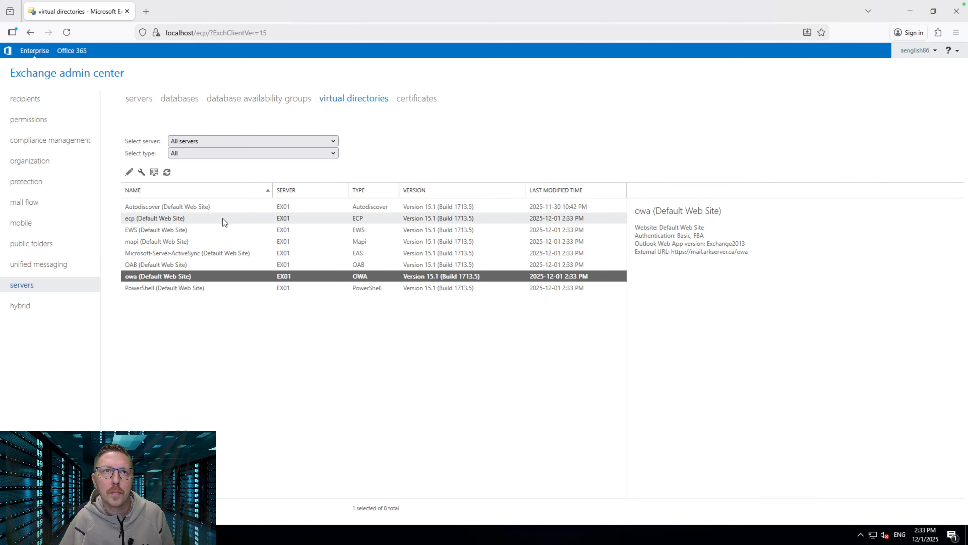
left_click(187, 206)
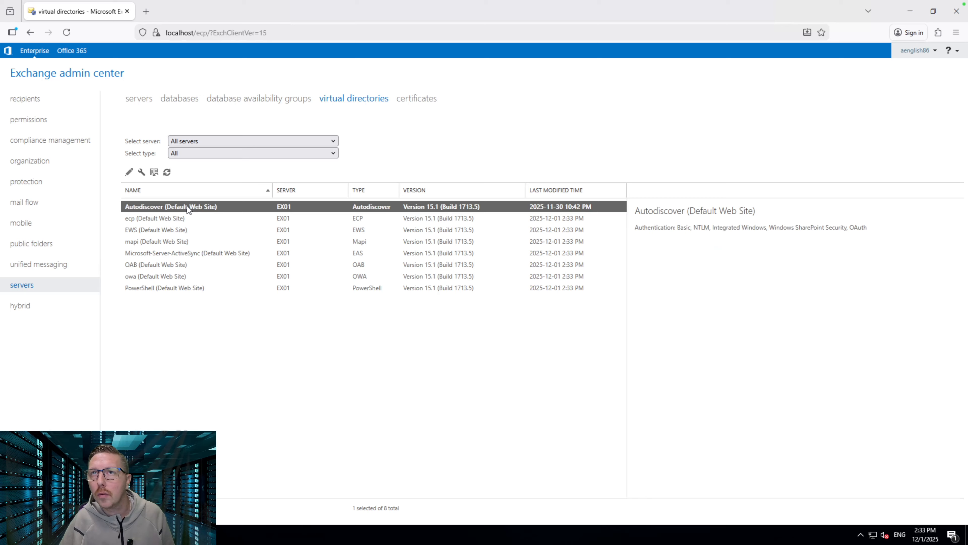
left_click(168, 219)
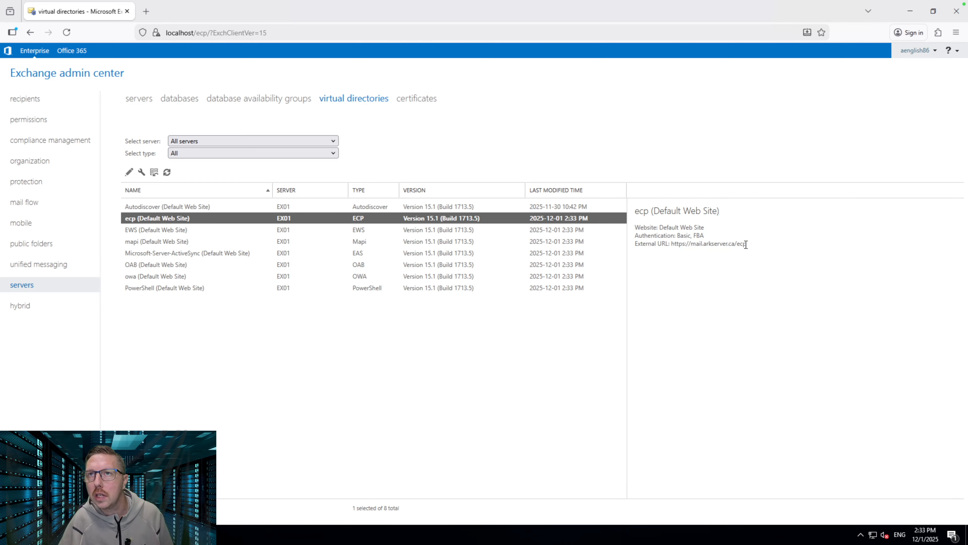
left_click_drag(746, 243, 635, 243)
left_click(698, 244)
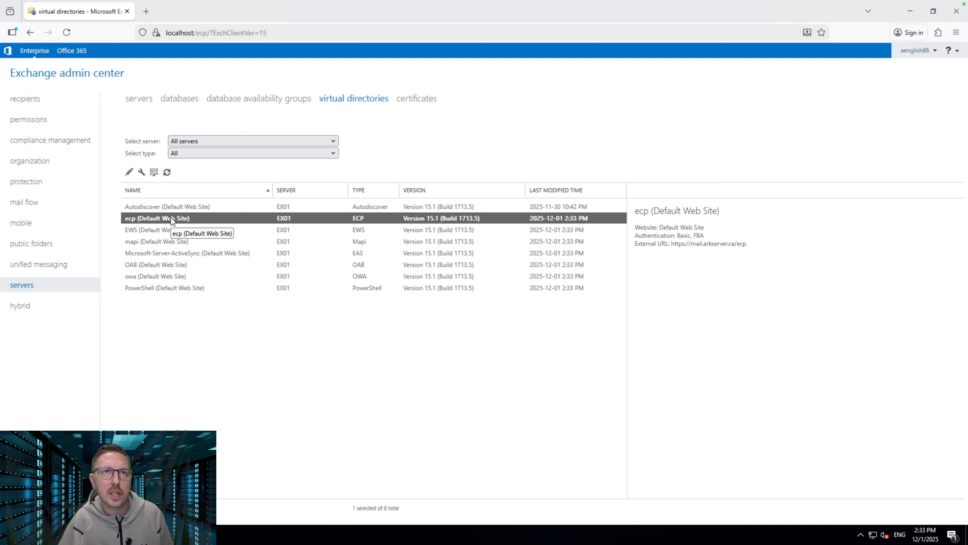
left_click(172, 319)
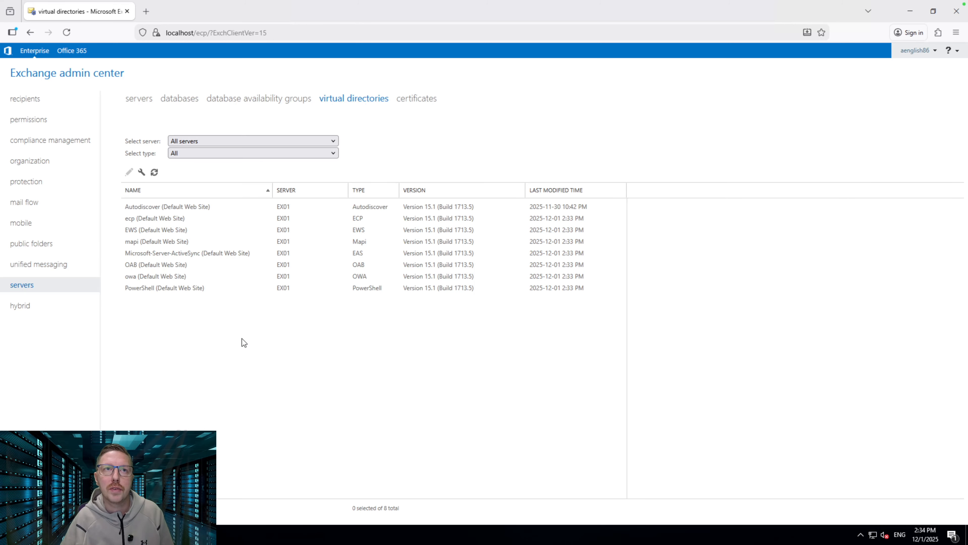
left_click(424, 98)
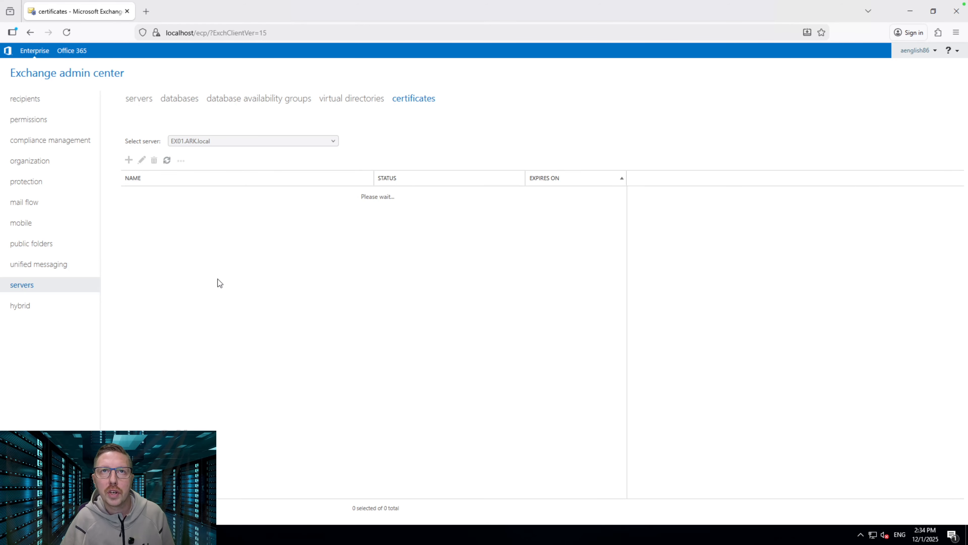
left_click(230, 288)
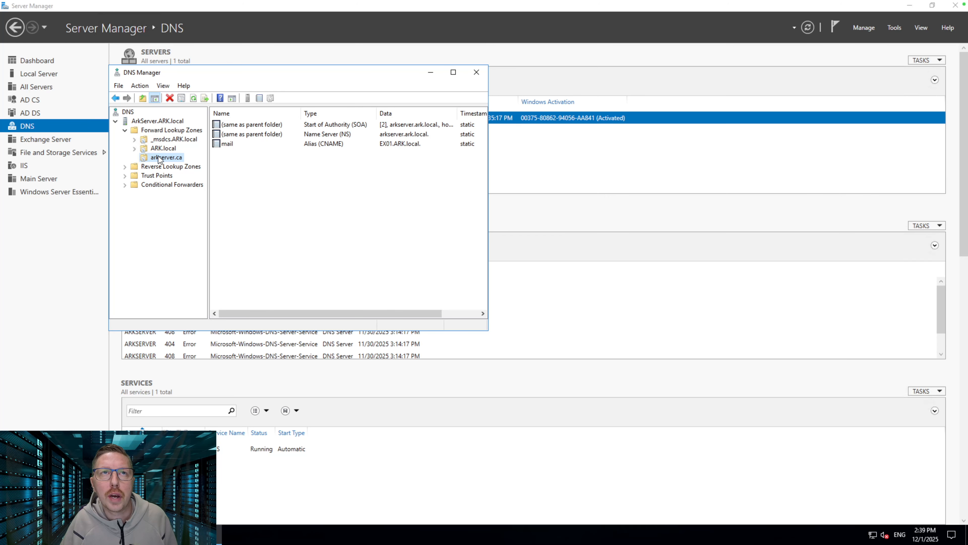
Attempt a mail host record at 192.168.1.49, dismiss the CNAME conflict error, and cancel
right_click(163, 159)
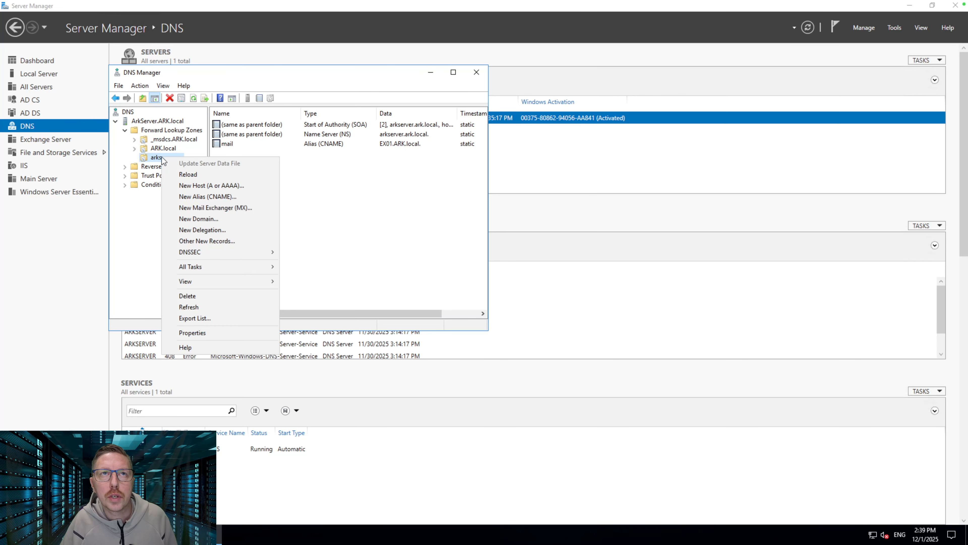
left_click(244, 187)
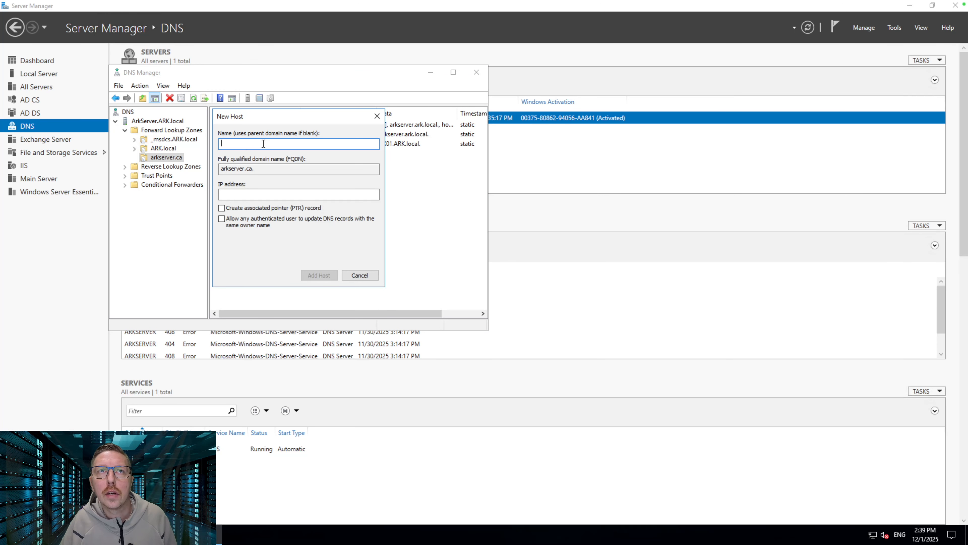
type("mail")
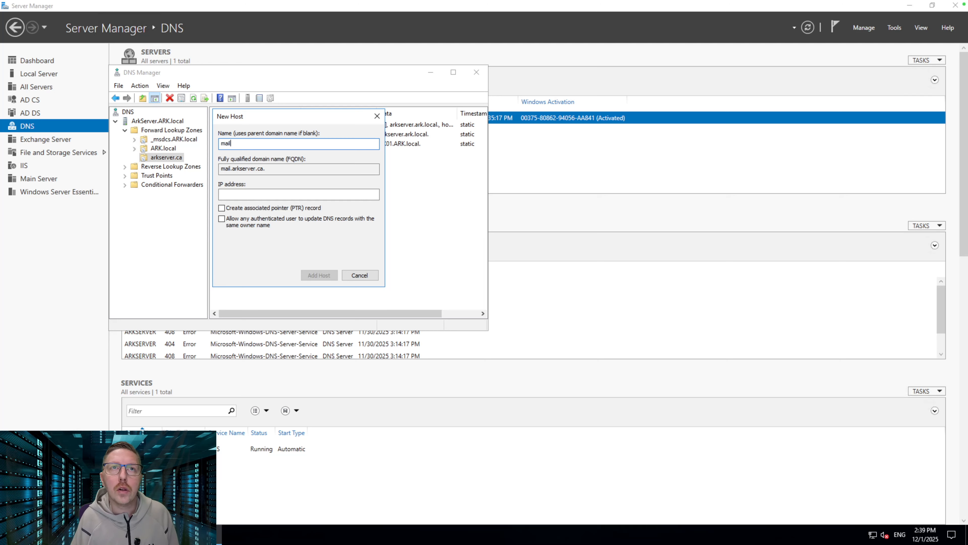
key("Tab")
key("Tab")
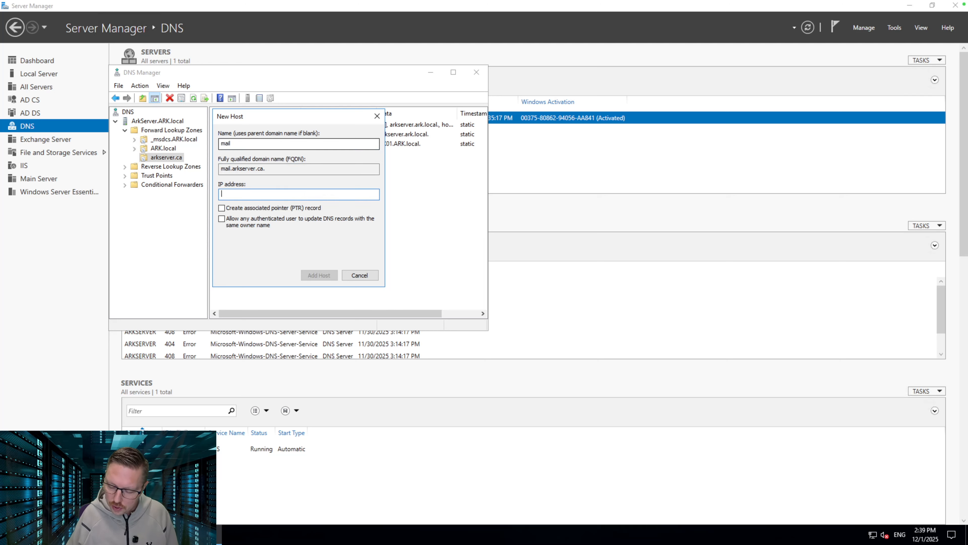
type("192.168.1")
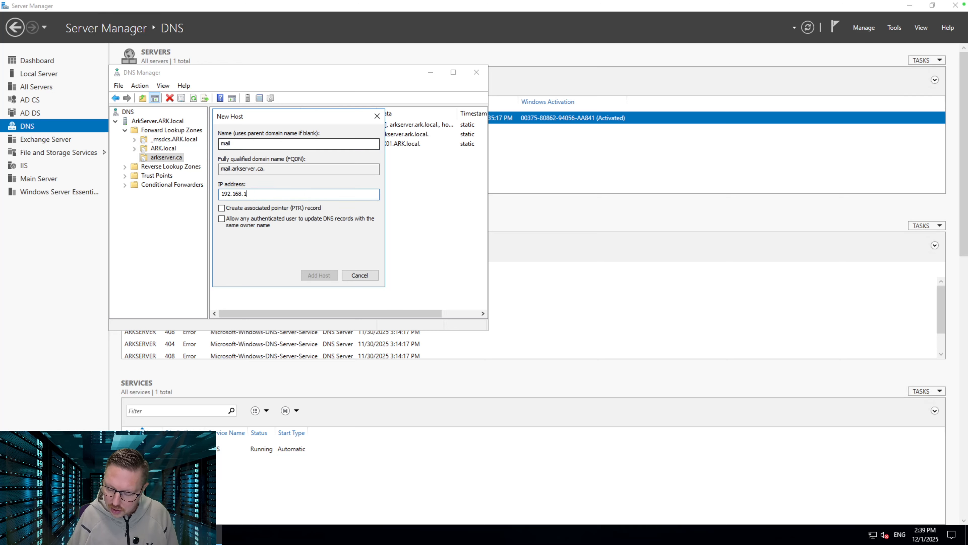
type(".49")
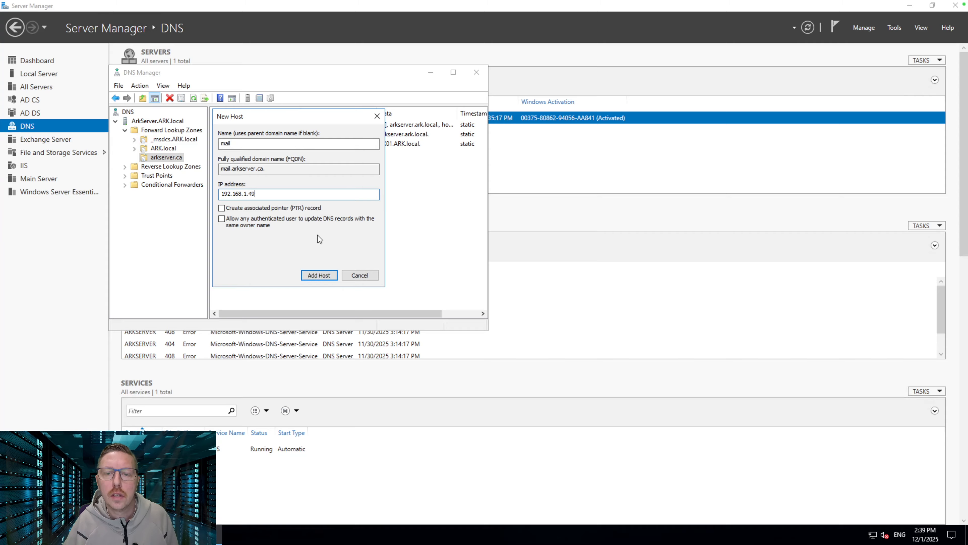
left_click(321, 276)
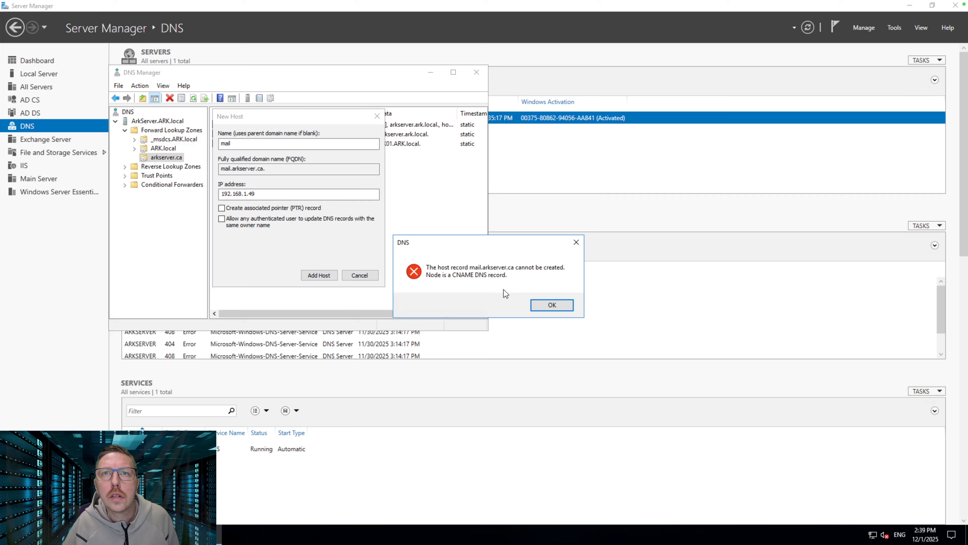
left_click(561, 308)
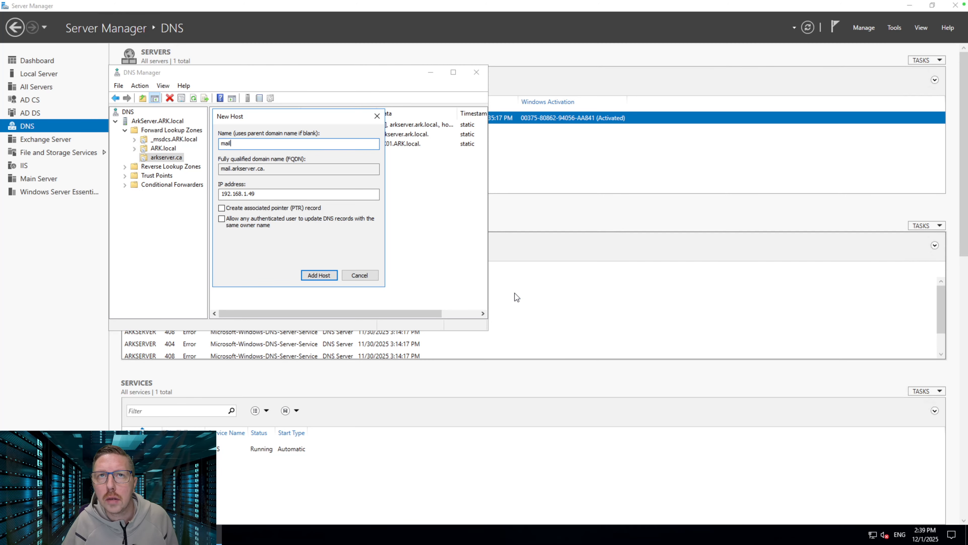
left_click(359, 276)
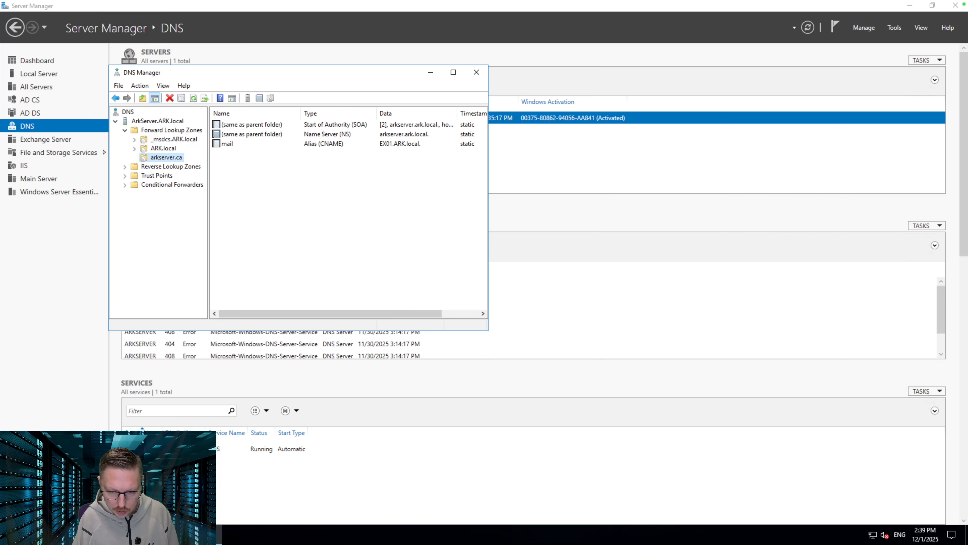
left_click(262, 145)
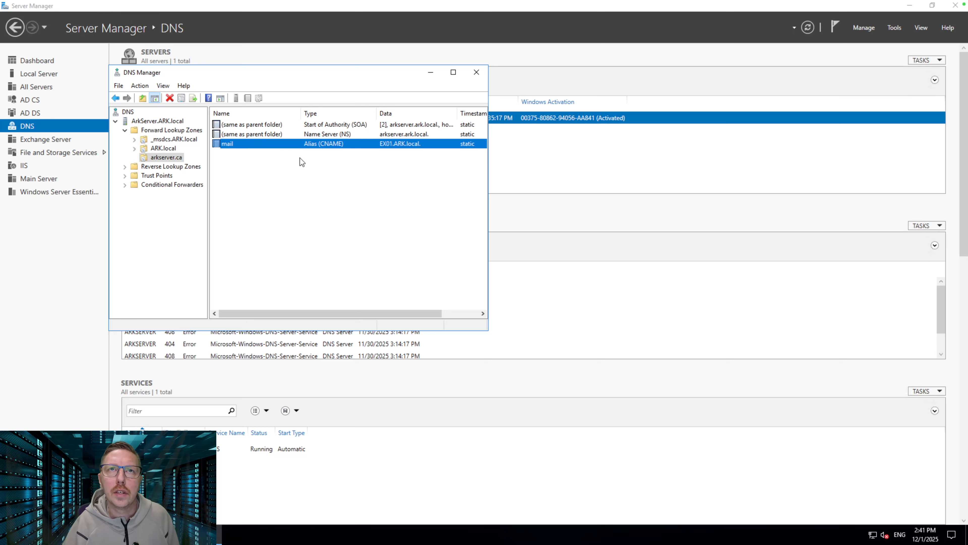
Delete the existing mail CNAME record from arkserver.ca
right_click(272, 143)
left_click(311, 149)
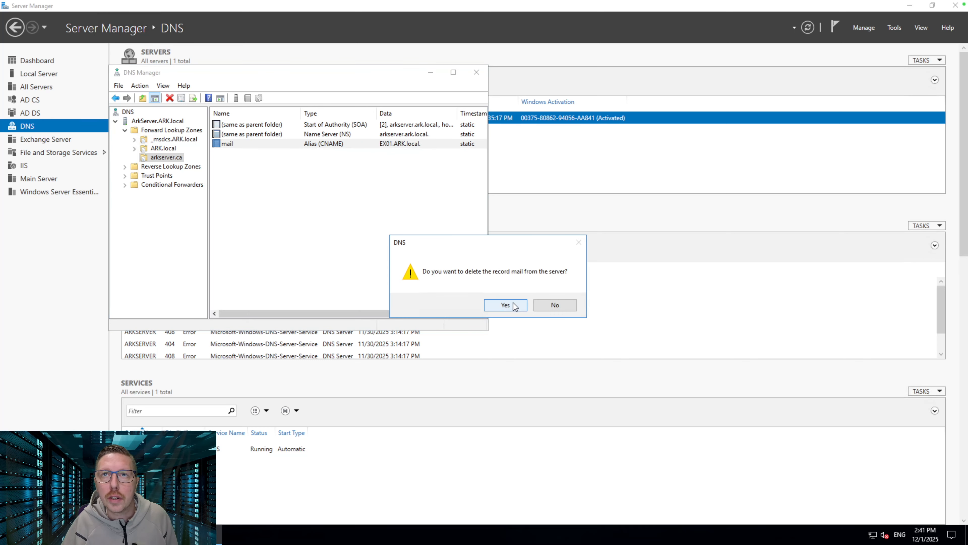
left_click(506, 305)
Add a mail host (A) record at 192.168.1.49 to arkserver.ca
right_click(169, 159)
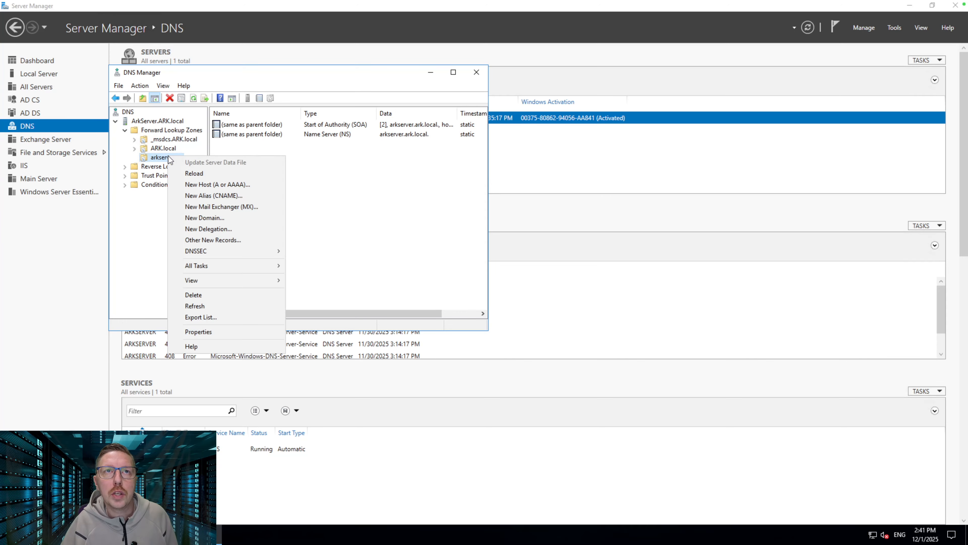
left_click(240, 186)
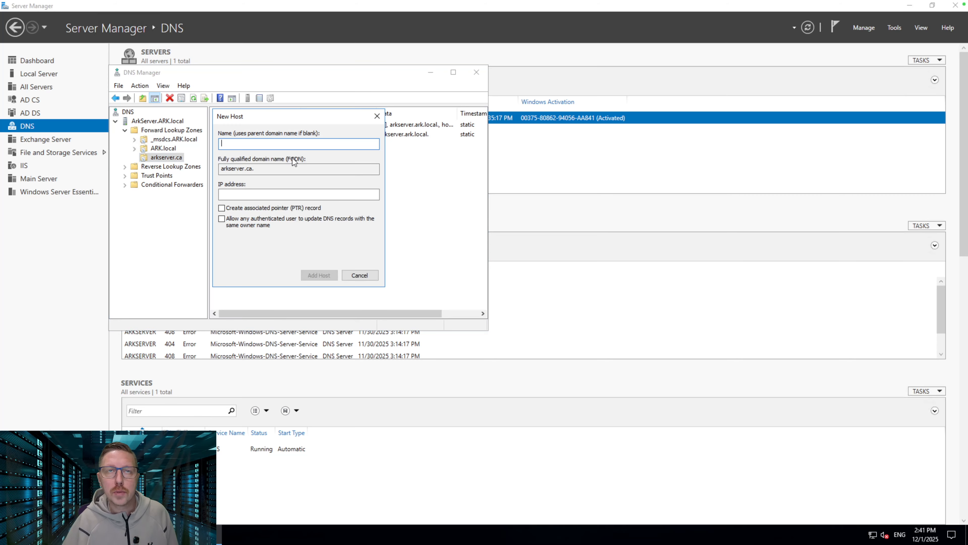
type("mail")
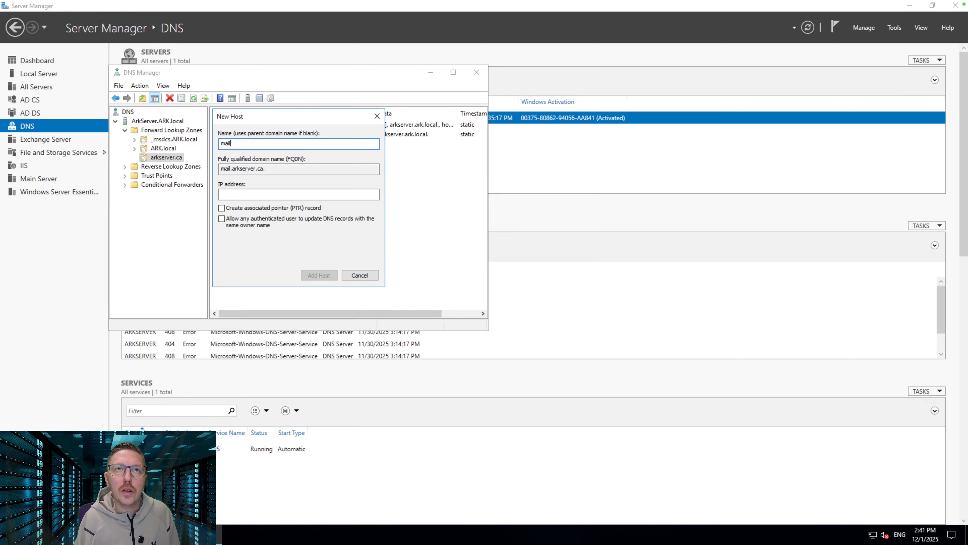
key("Tab")
left_click(299, 194)
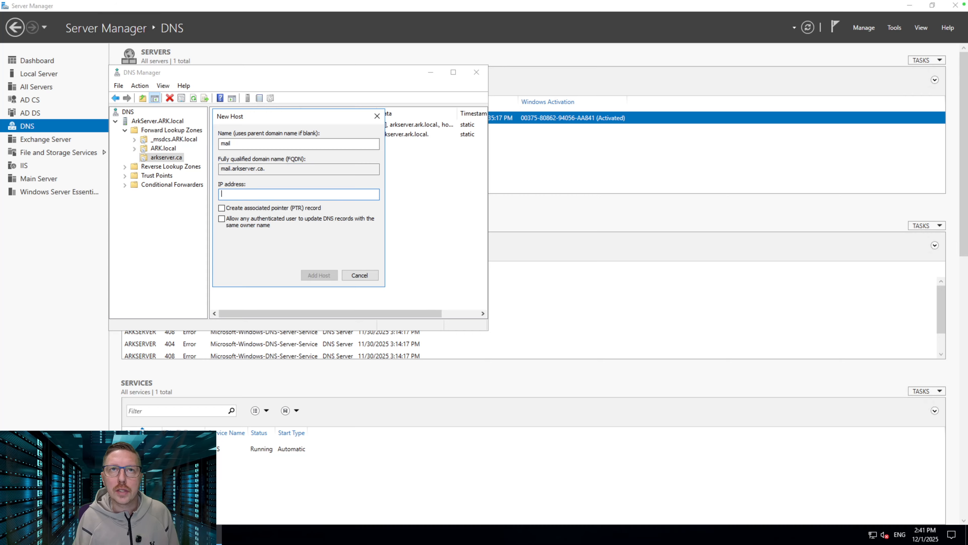
type("192.168")
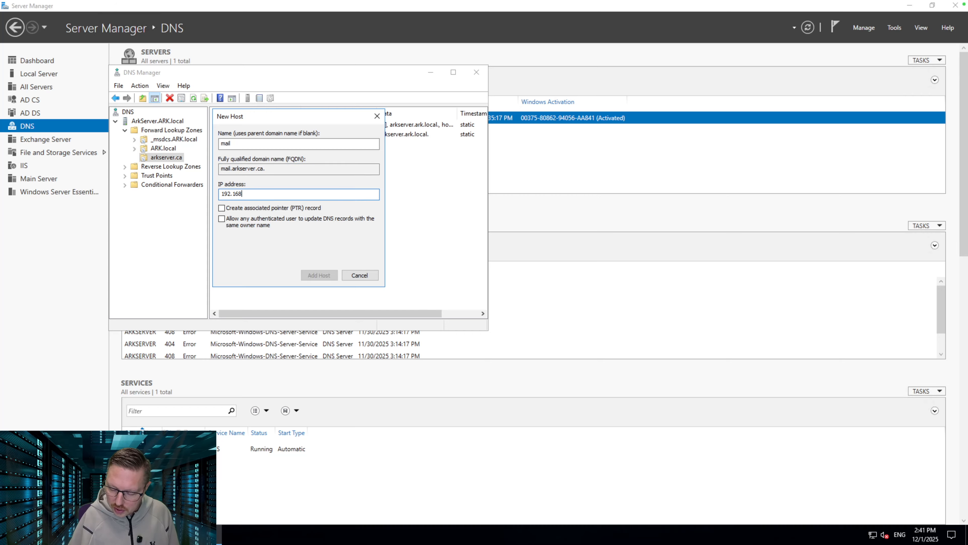
type(".1.49")
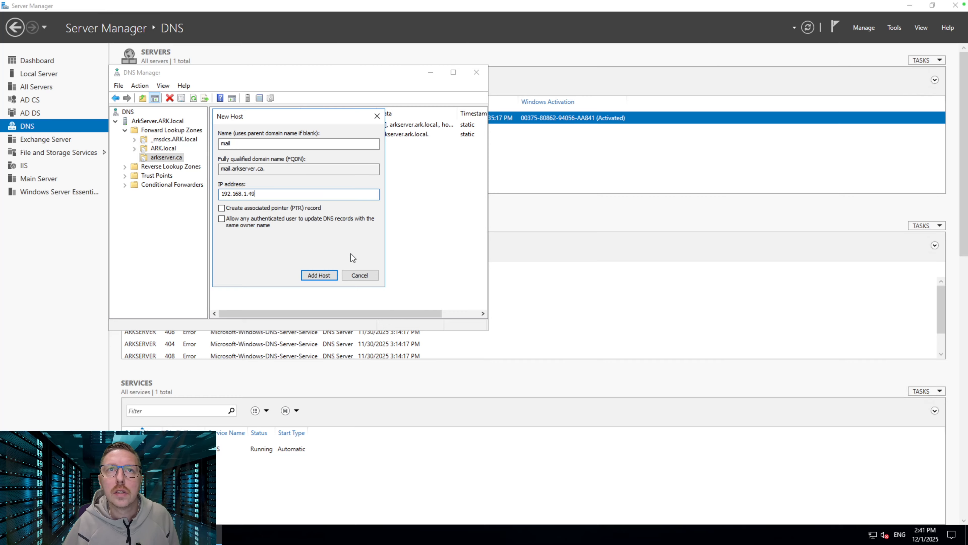
left_click(320, 275)
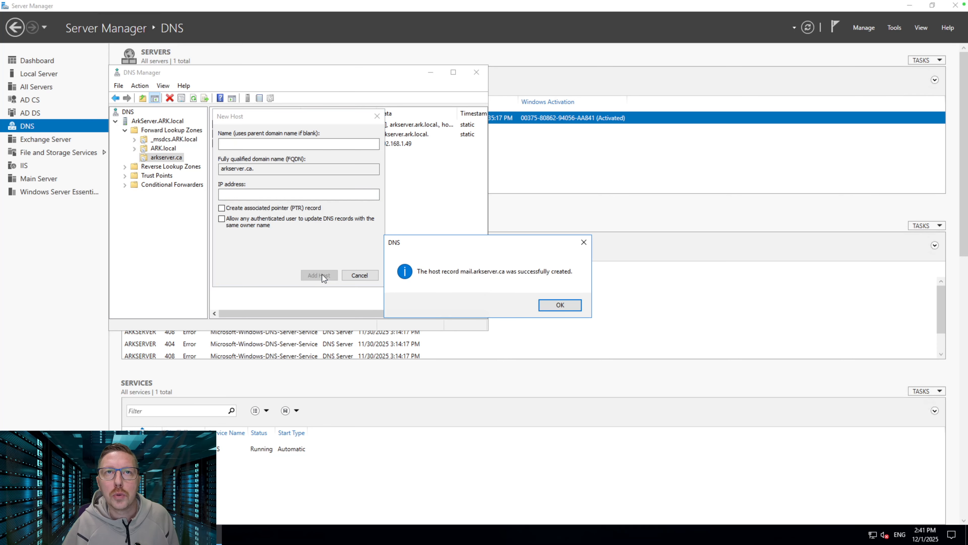
left_click(569, 305)
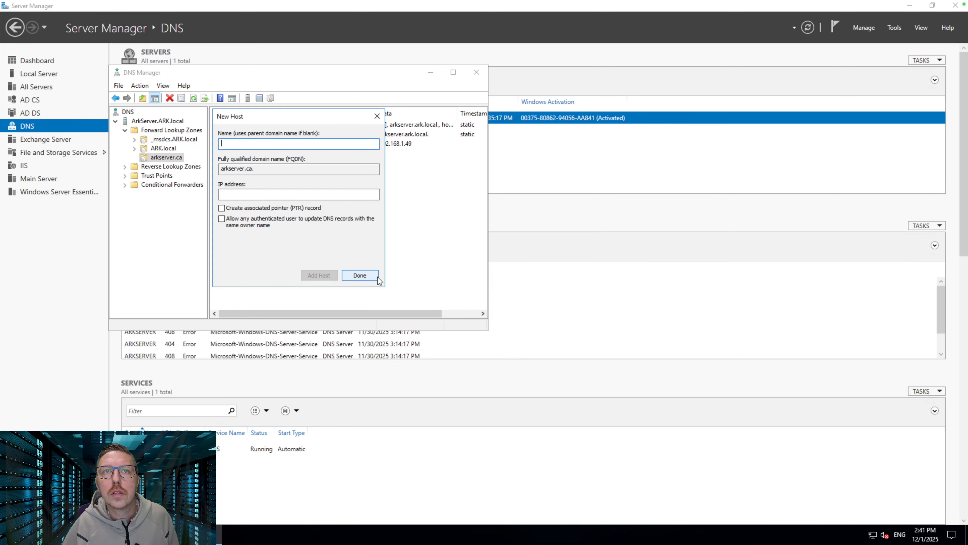
left_click(364, 276)
Create host 'autodiscovery' with IP 192.168.1.49 in the arkserver.ca zone
right_click(235, 180)
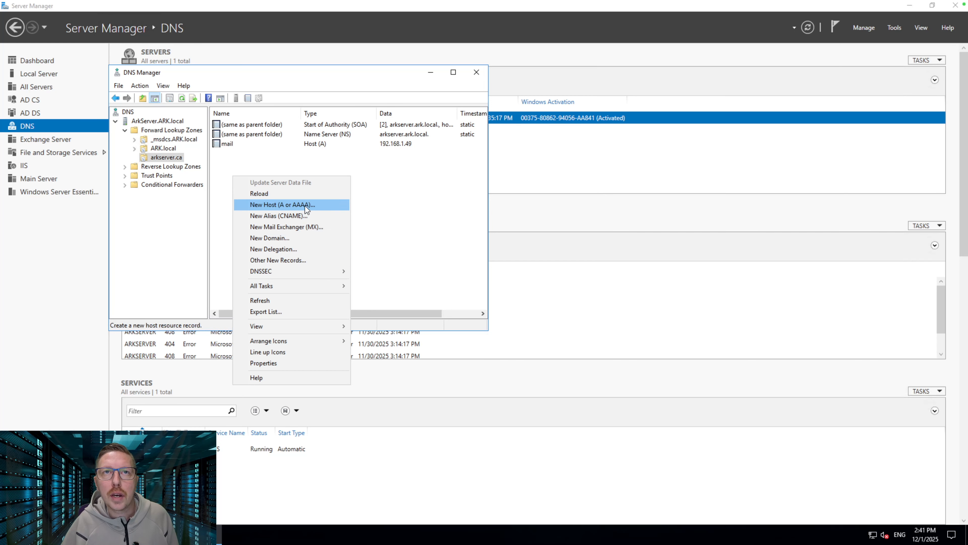
left_click(292, 204)
type("au")
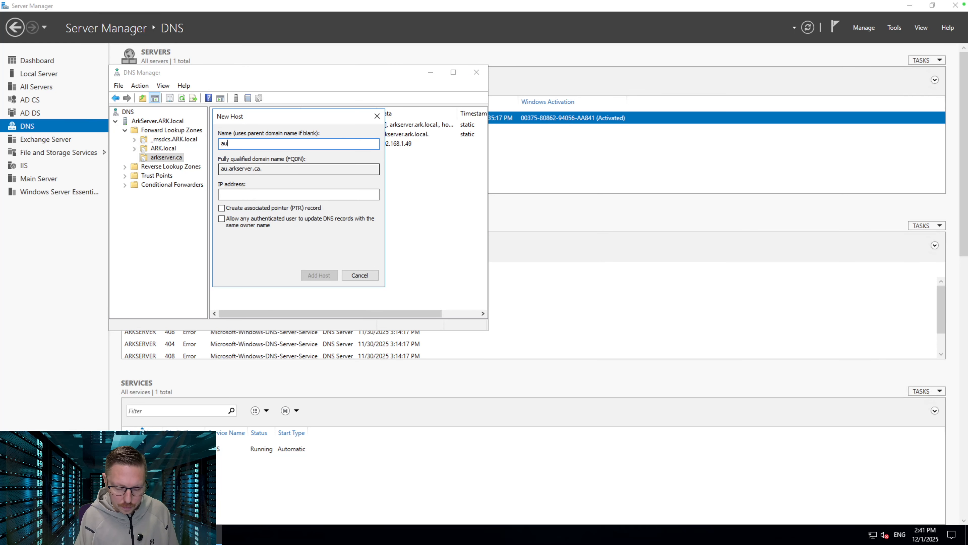
type("todiscovery")
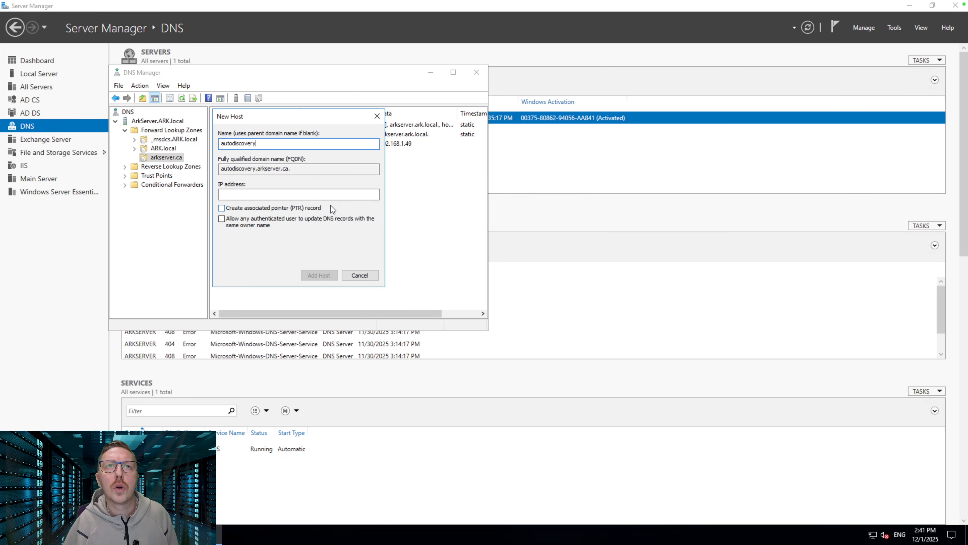
left_click(289, 194)
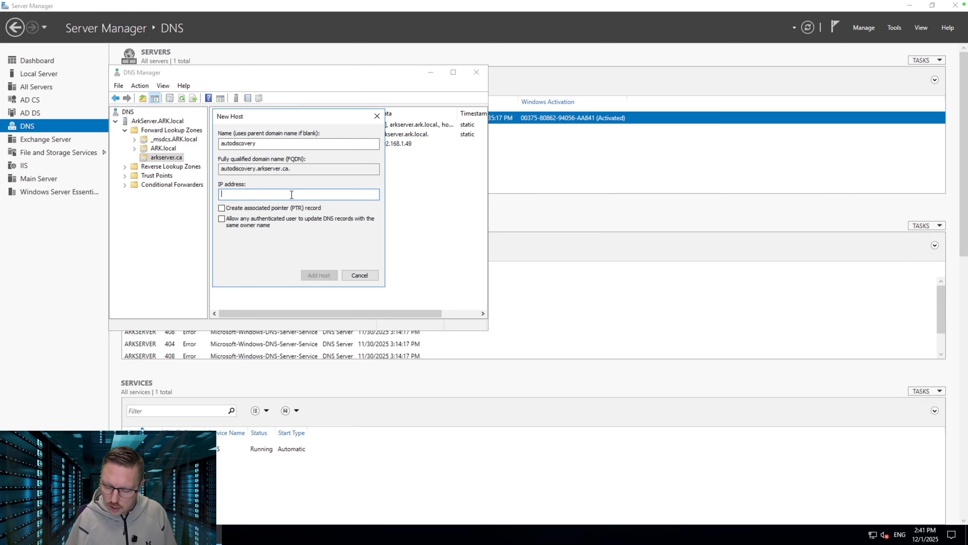
type("192.168.1.")
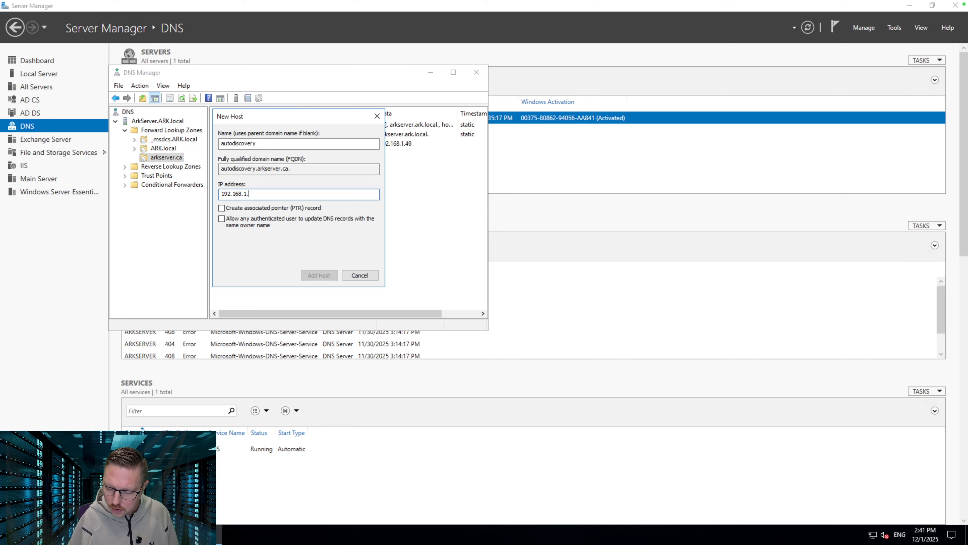
type("49")
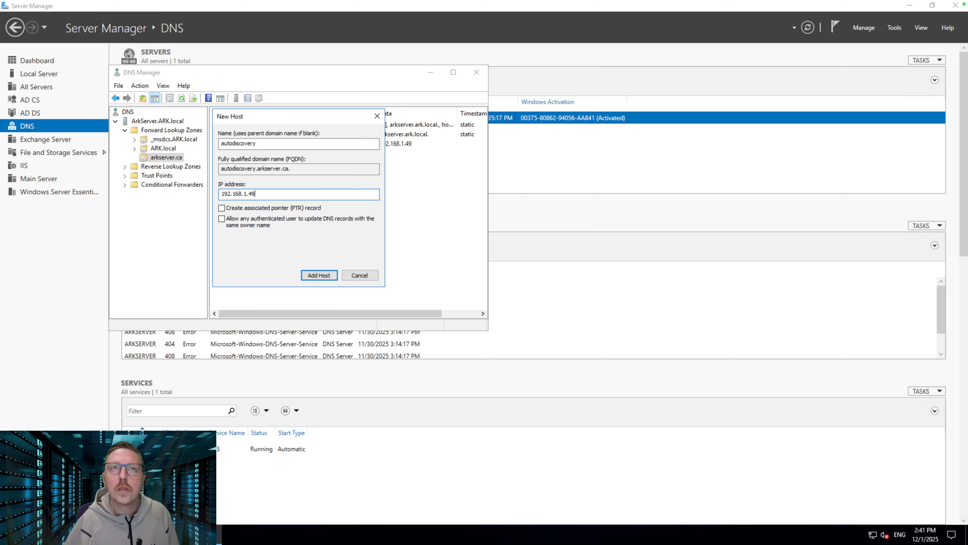
left_click(320, 275)
left_click(576, 305)
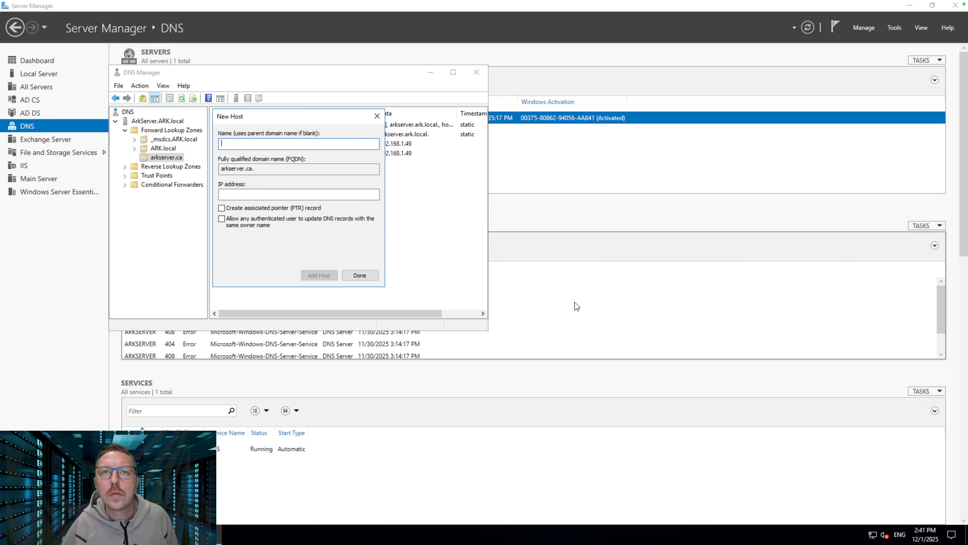
left_click(360, 275)
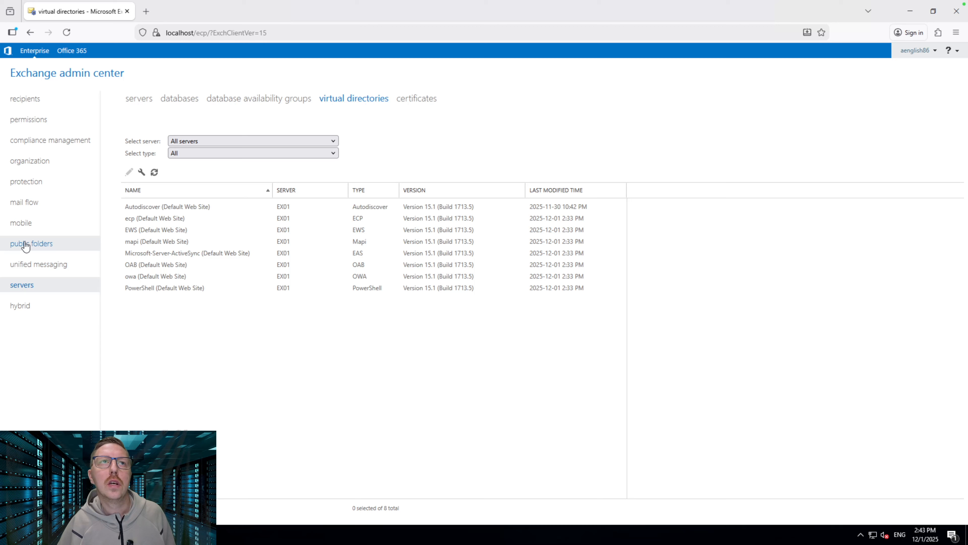
Add accepted domain 'Ark Mail' for arkserver.ca, keeping the Authoritative type
left_click(29, 206)
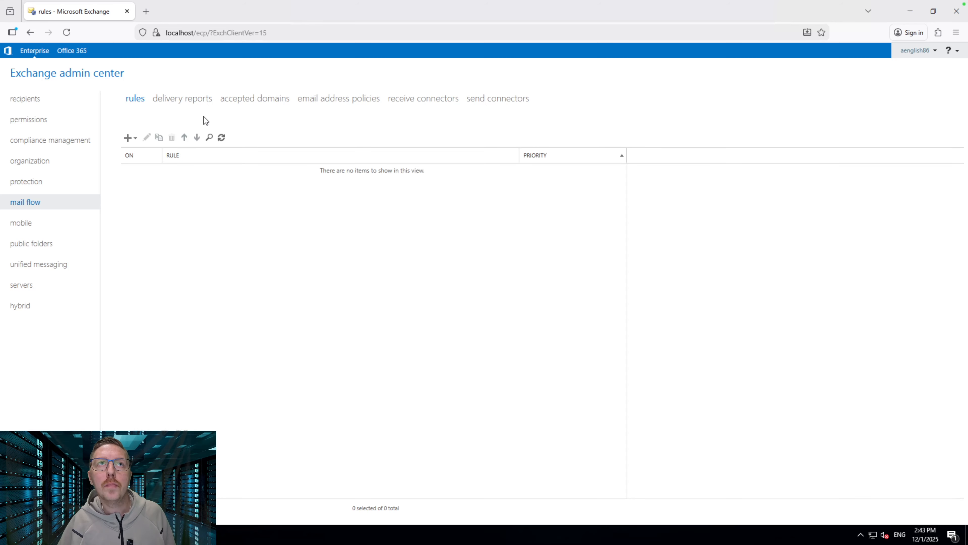
left_click(265, 102)
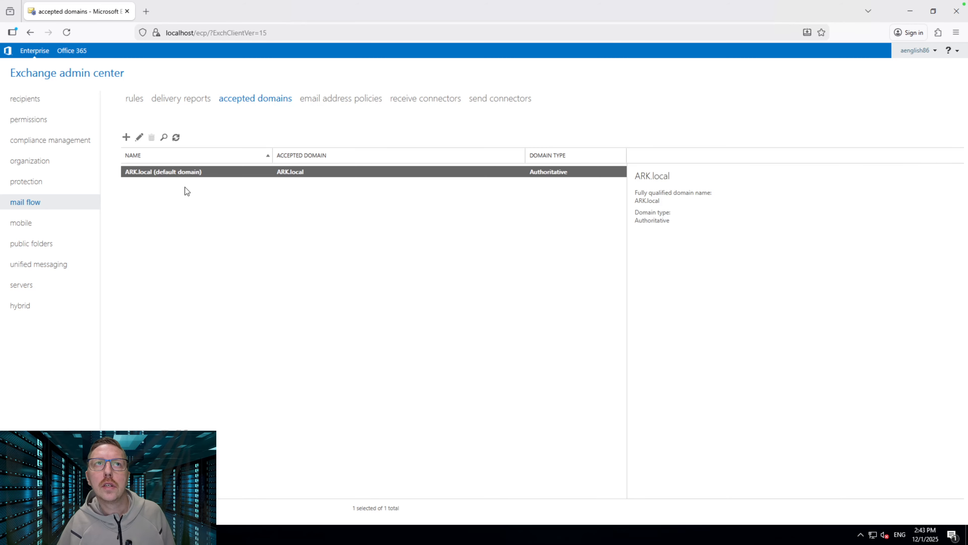
left_click(126, 138)
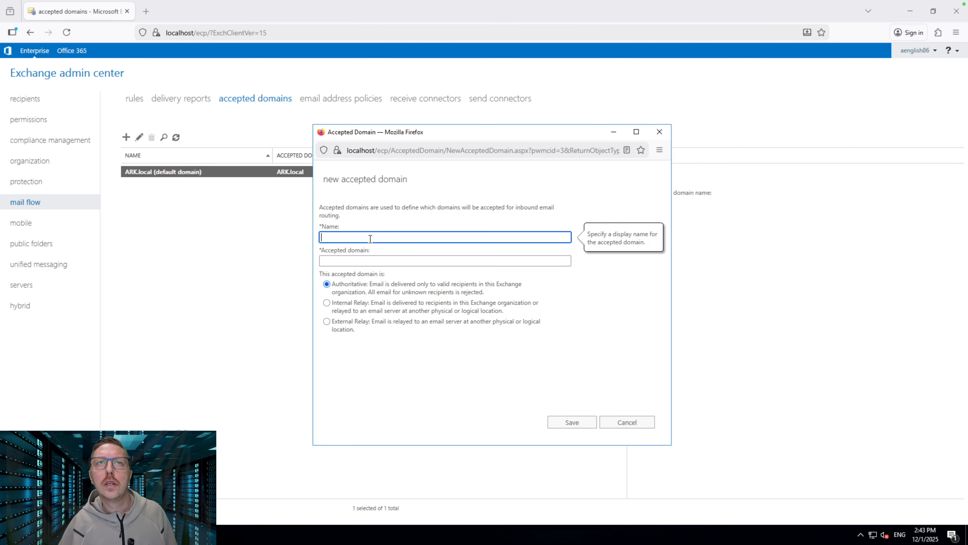
type("Ark Mail")
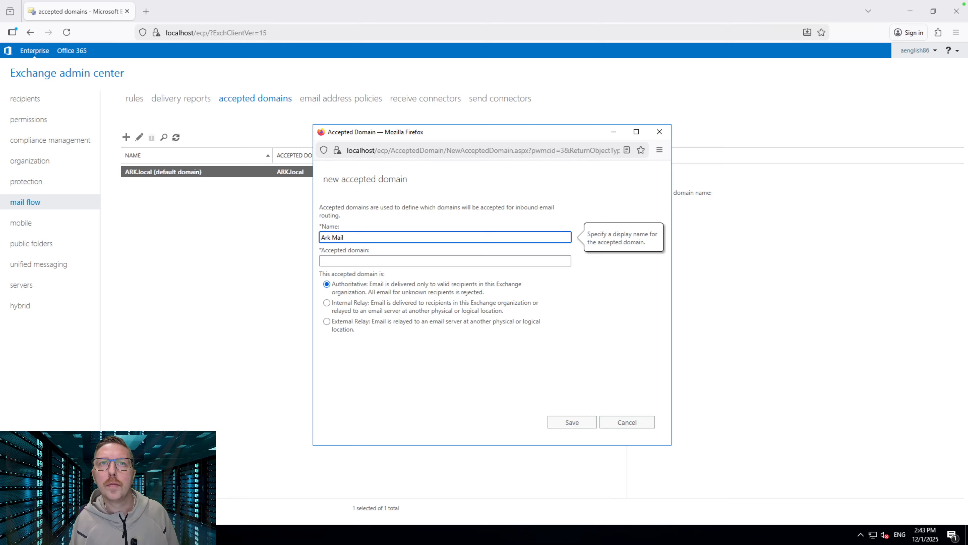
key("Tab")
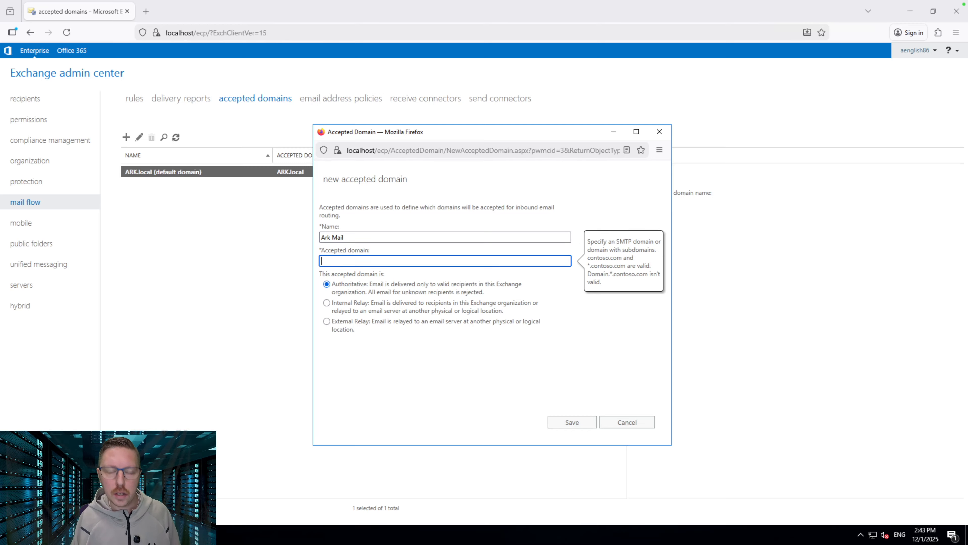
type("ark")
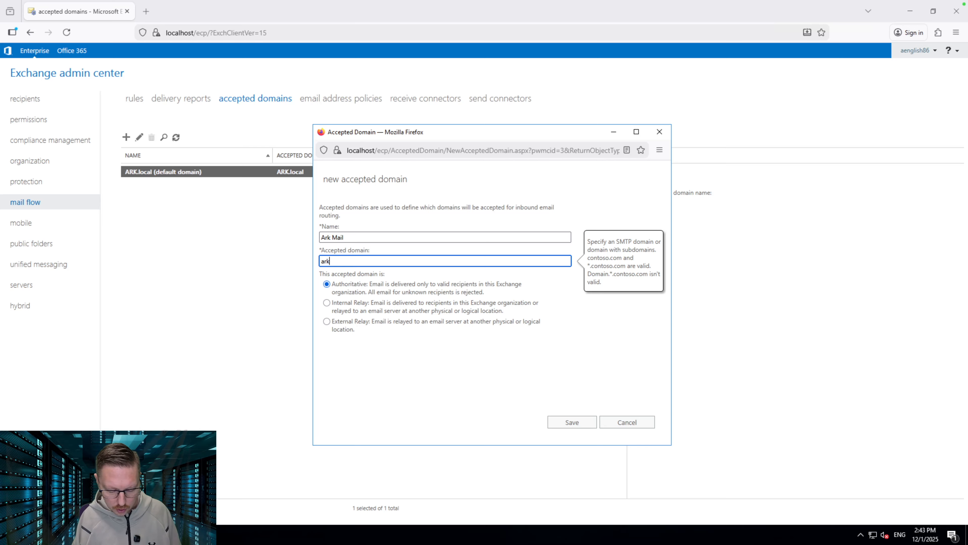
type("server.ca")
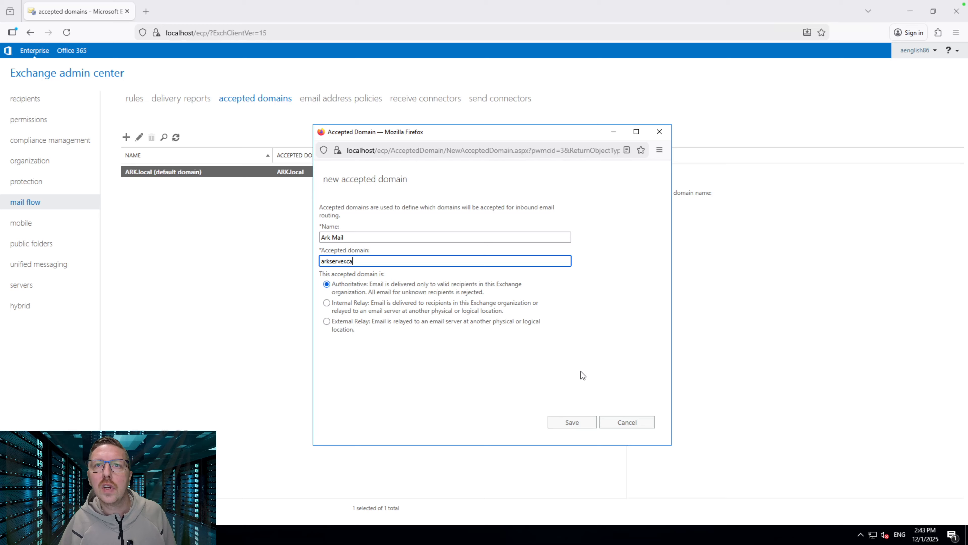
left_click(572, 423)
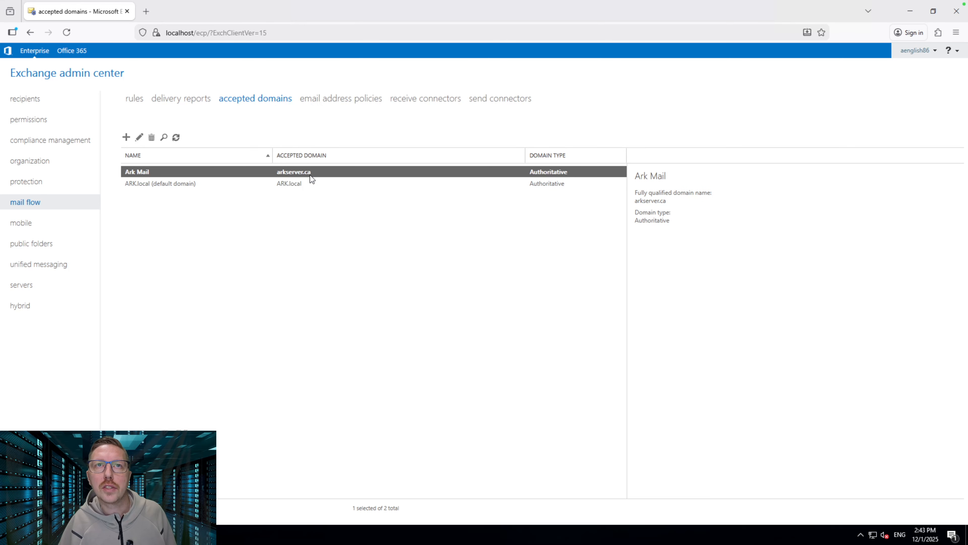
left_click(284, 234)
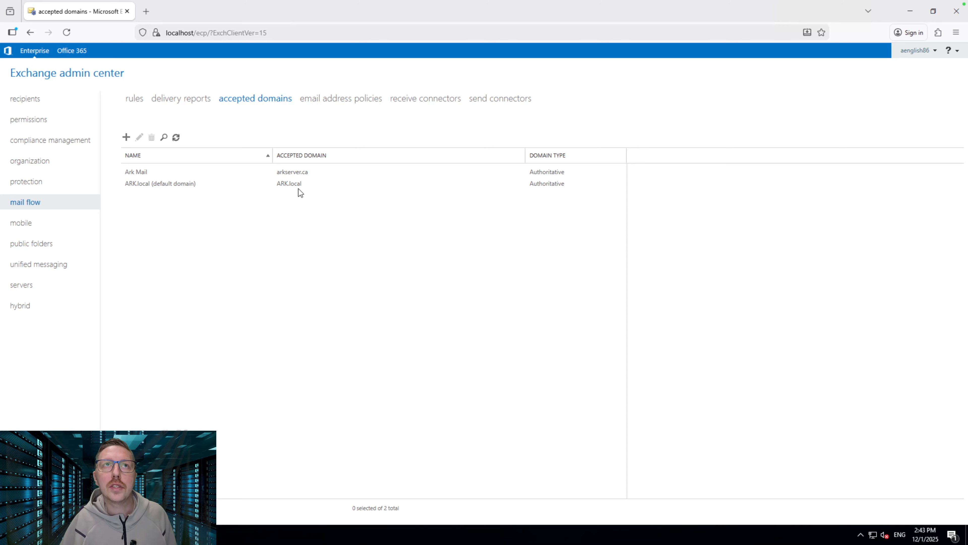
left_click(508, 103)
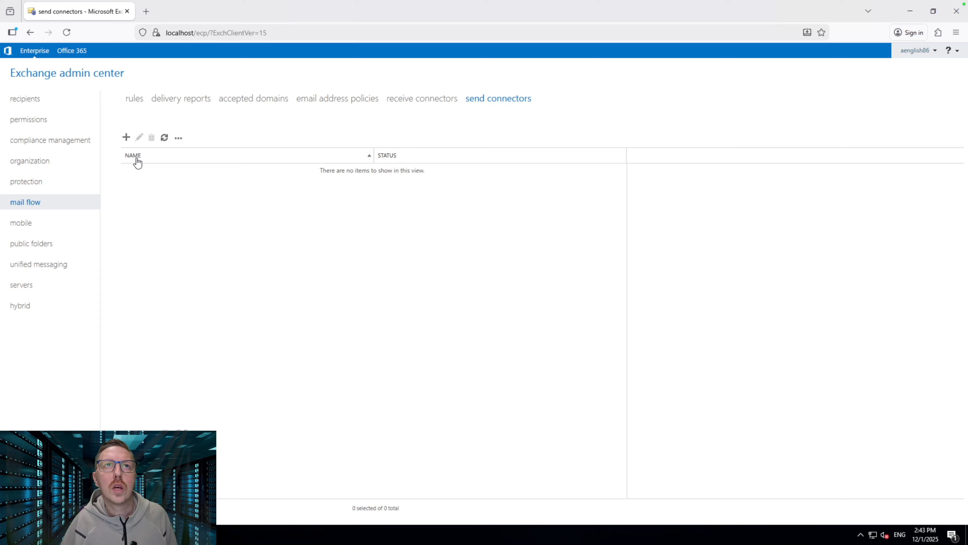
Start an Internet send connector named ArkMailSend with default network settings
left_click(126, 137)
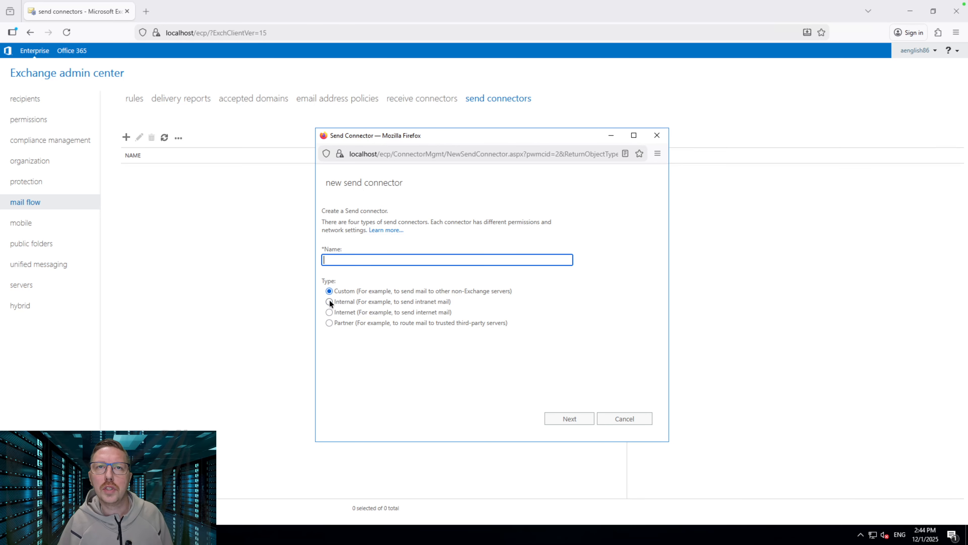
left_click(330, 312)
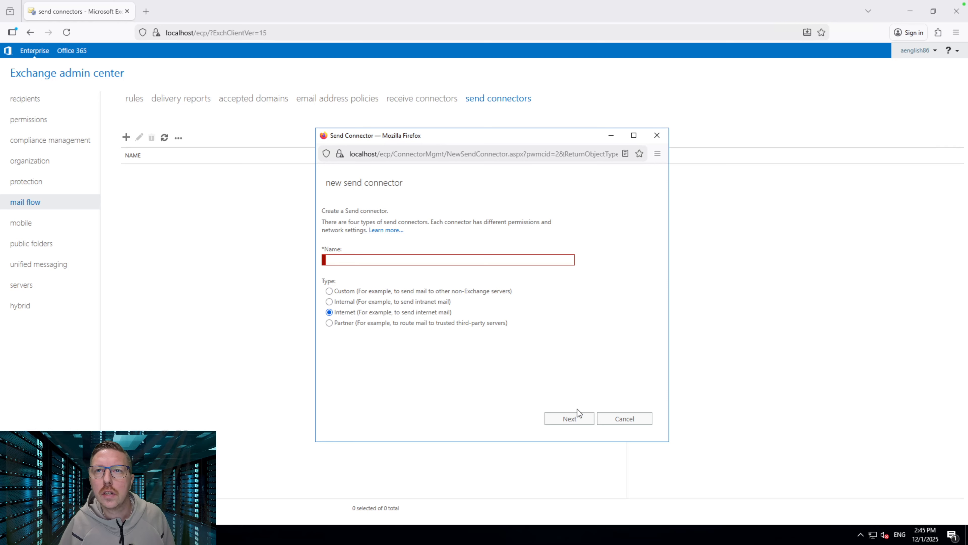
left_click(365, 261)
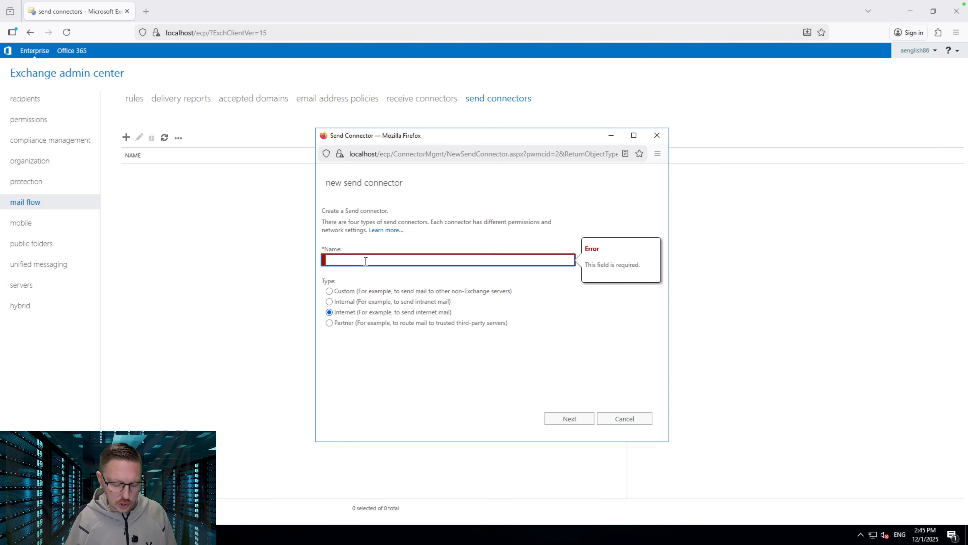
type("ArkM")
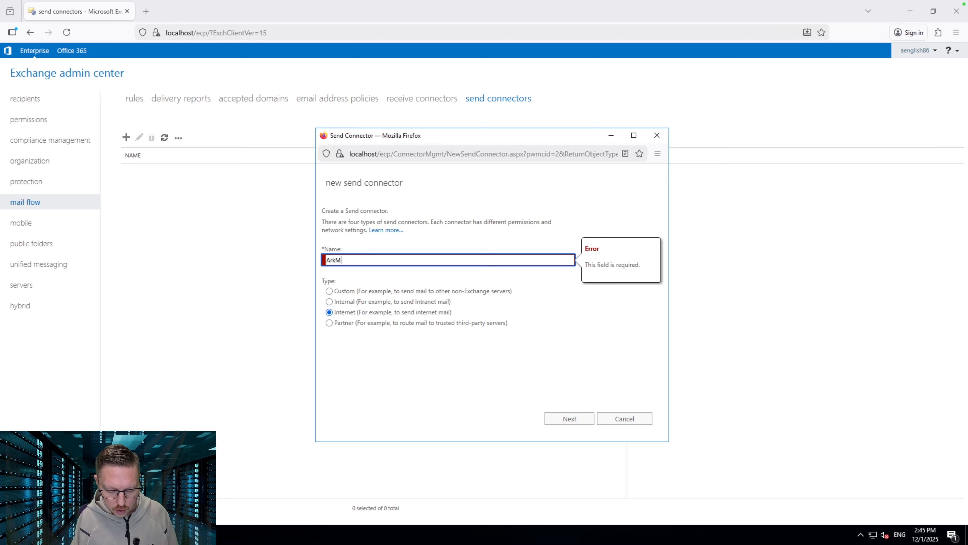
type("ailSend")
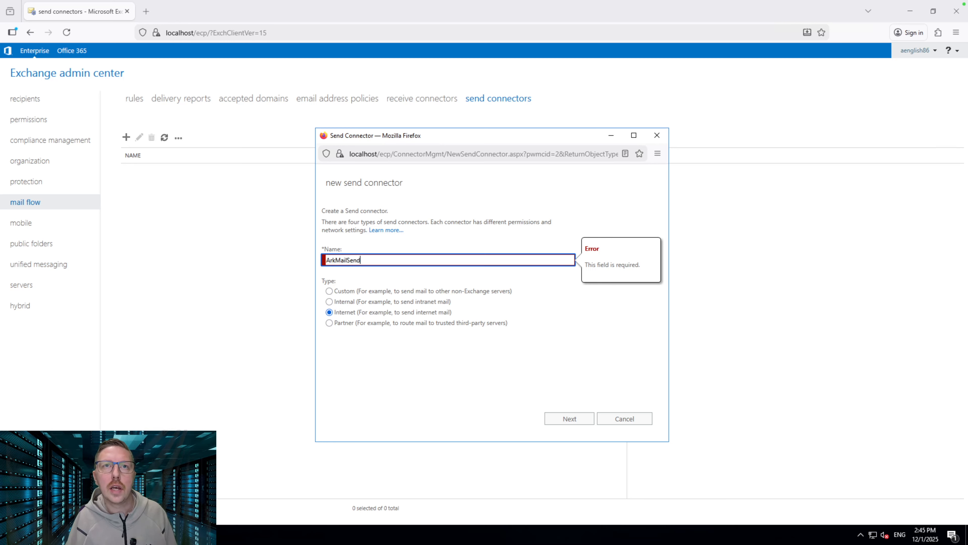
left_click(584, 422)
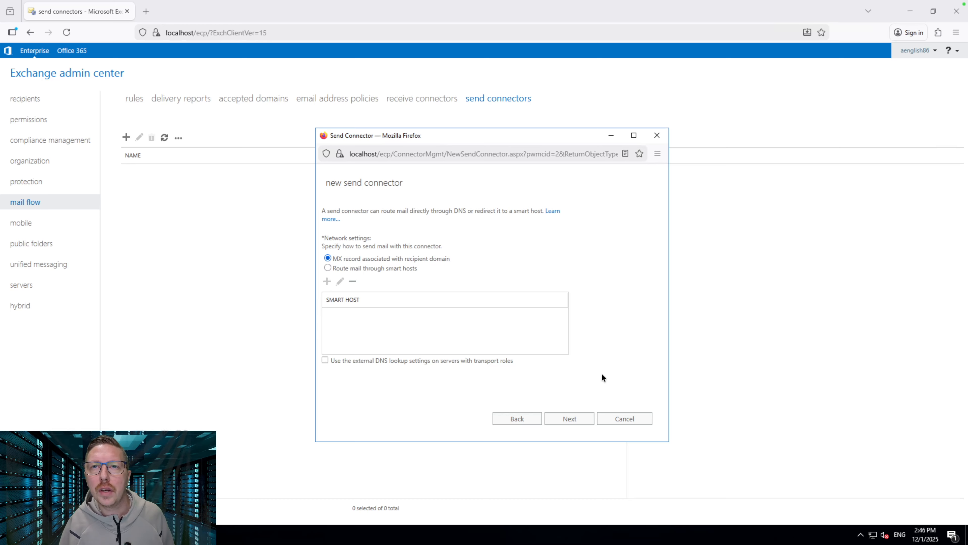
left_click(578, 420)
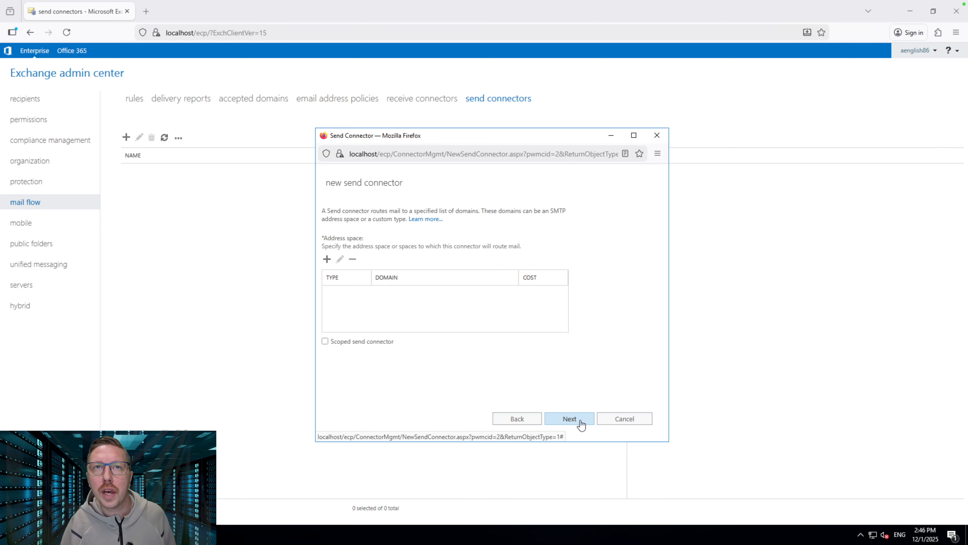
Add SMTP address space arkserver.ca to the ArkMailSend connector
left_click(327, 259)
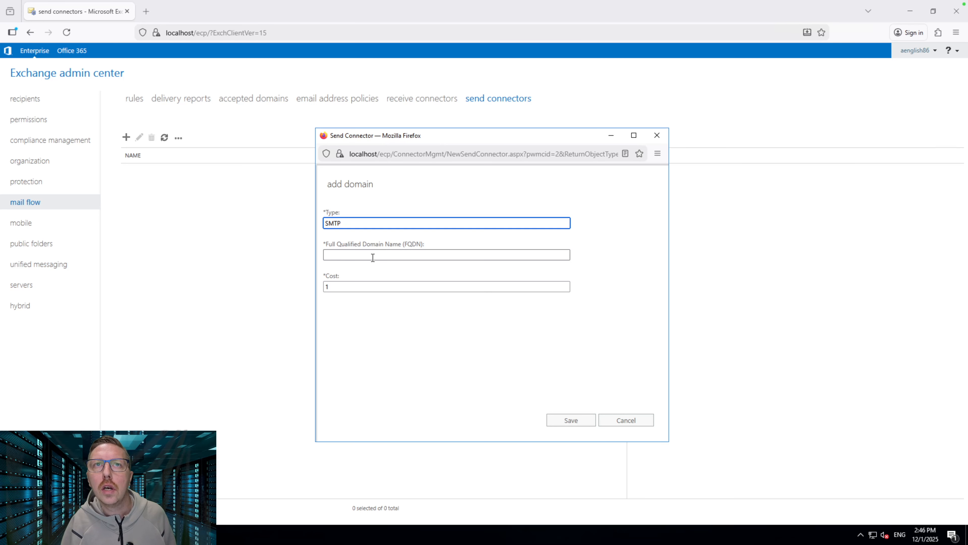
left_click(384, 256)
type("ar")
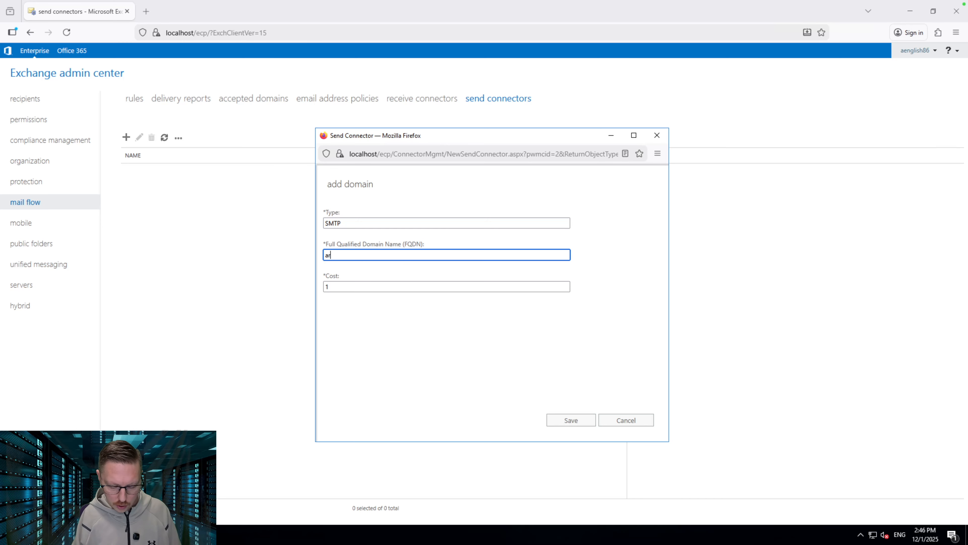
type("kmai")
key("BackSpace")
key("BackSpace")
key("BackSpace")
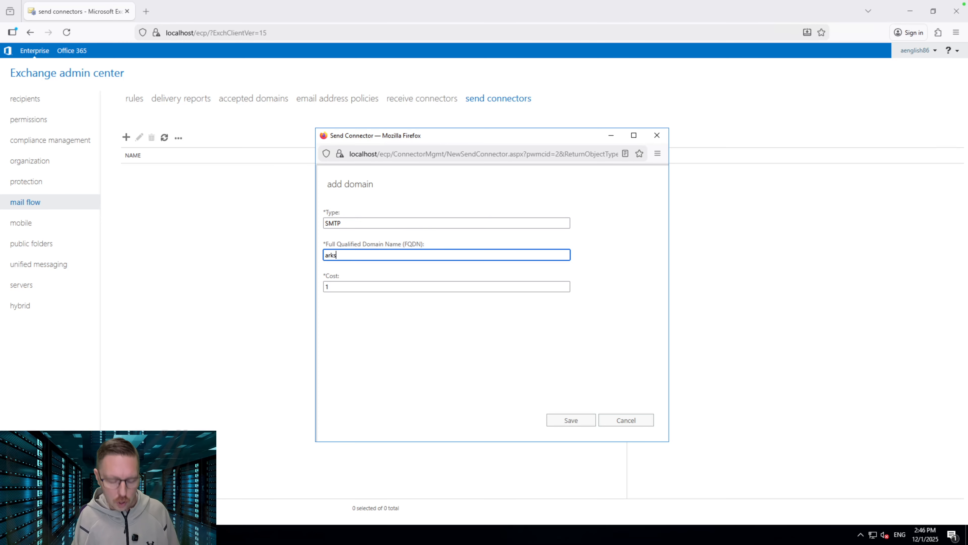
type("server.ca")
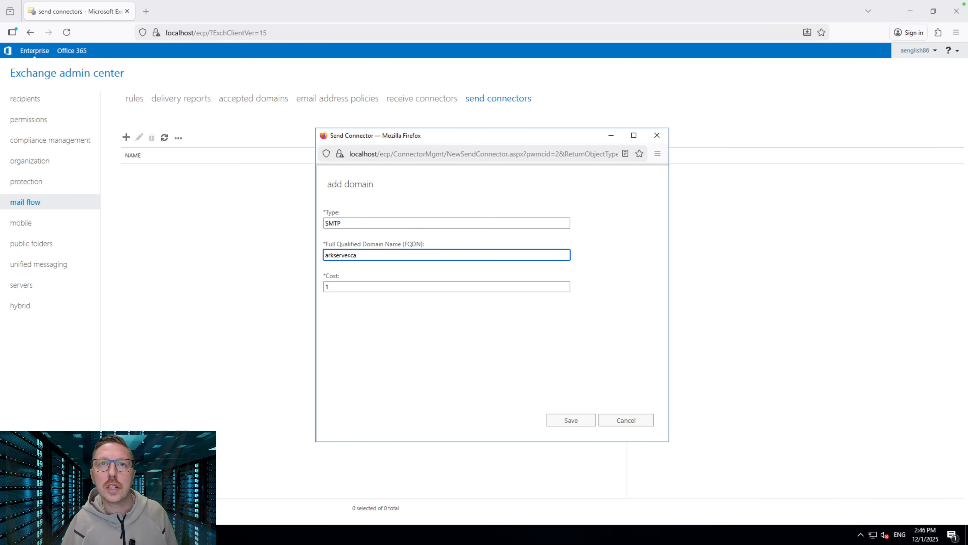
left_click(574, 420)
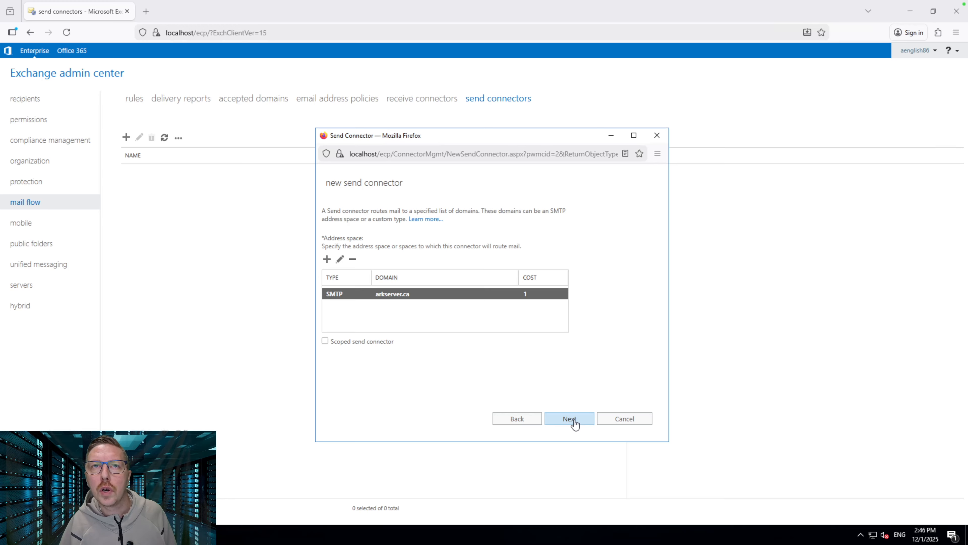
Choose EX01 as the source server and finish creating ArkMailSend
left_click(569, 420)
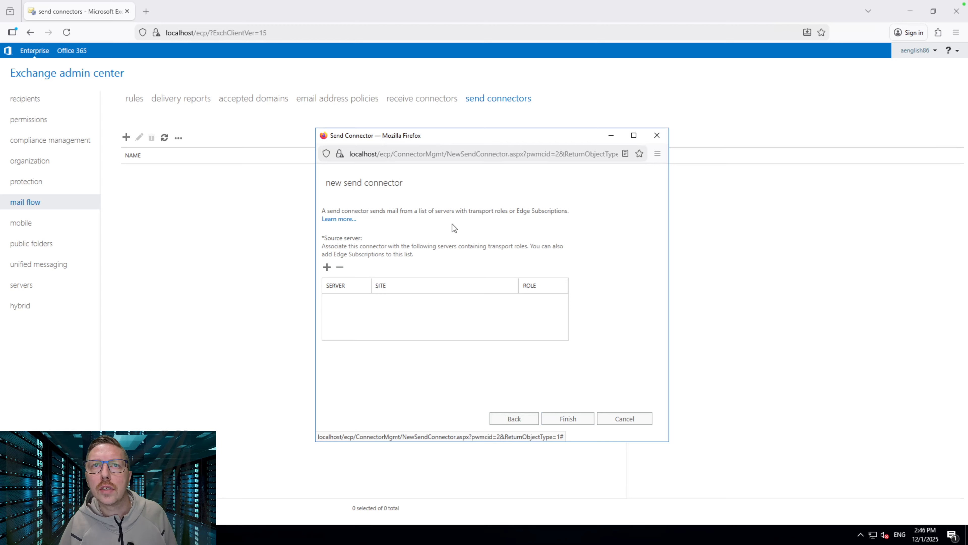
left_click(328, 267)
left_click(449, 254)
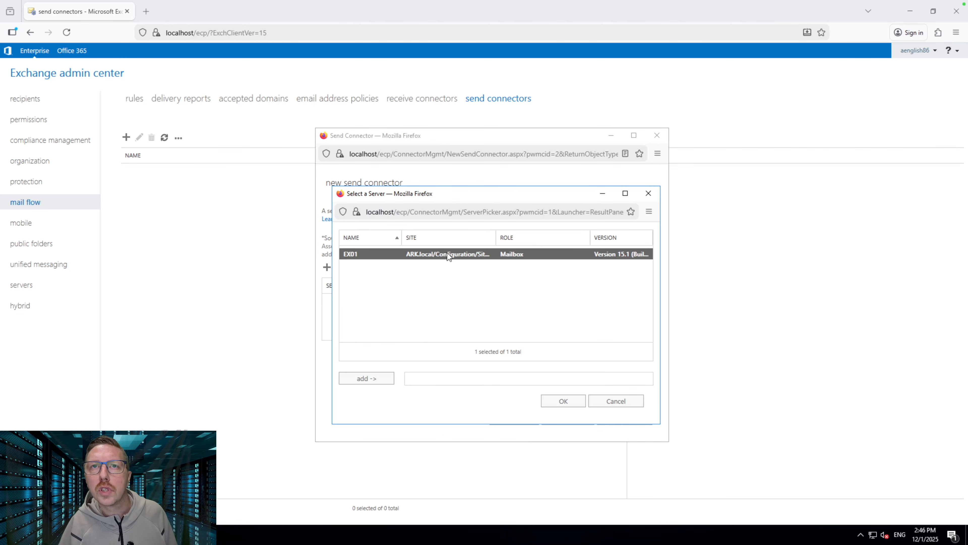
double_click(449, 253)
left_click(557, 404)
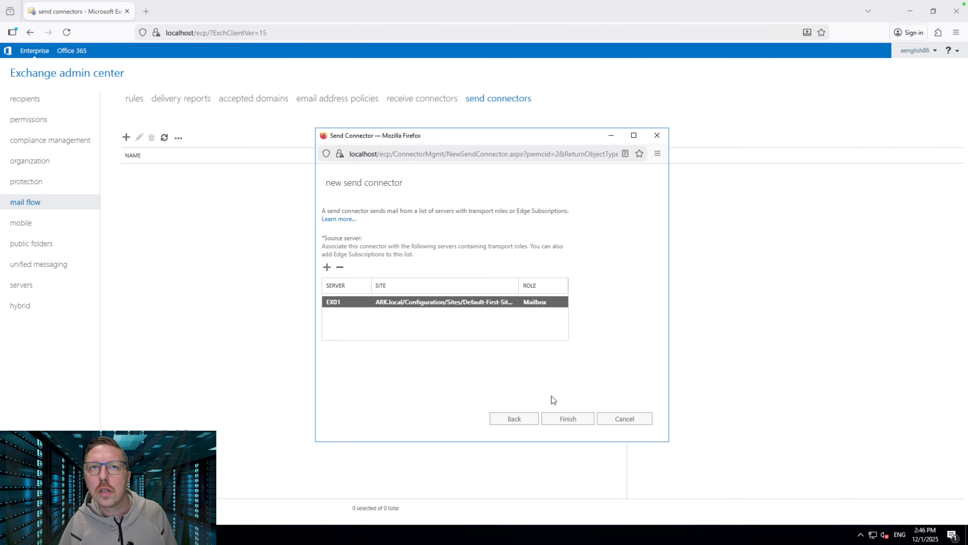
left_click(571, 420)
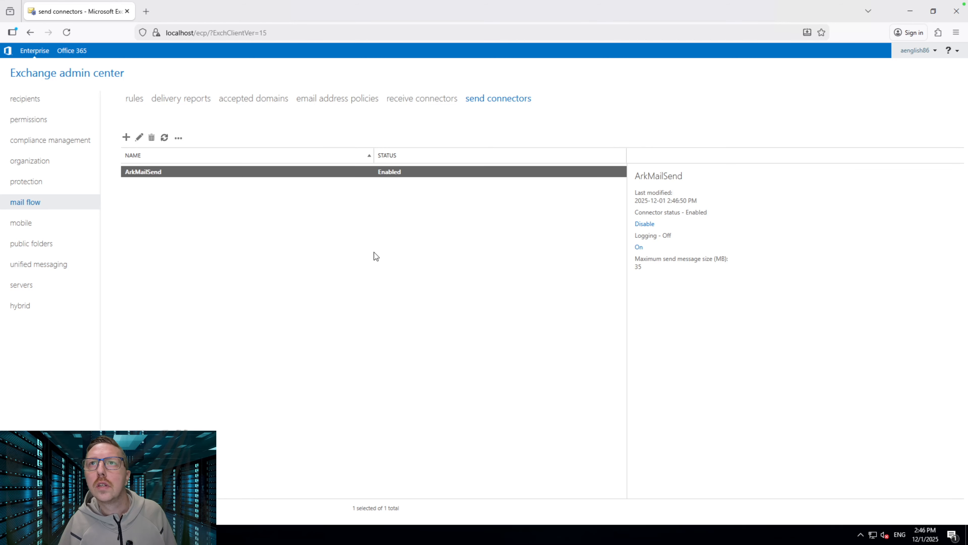
left_click(149, 171)
Check ArkMailSend's delivery and scoping pages, confirming arkserver.ca and source server EX01
left_click(141, 141)
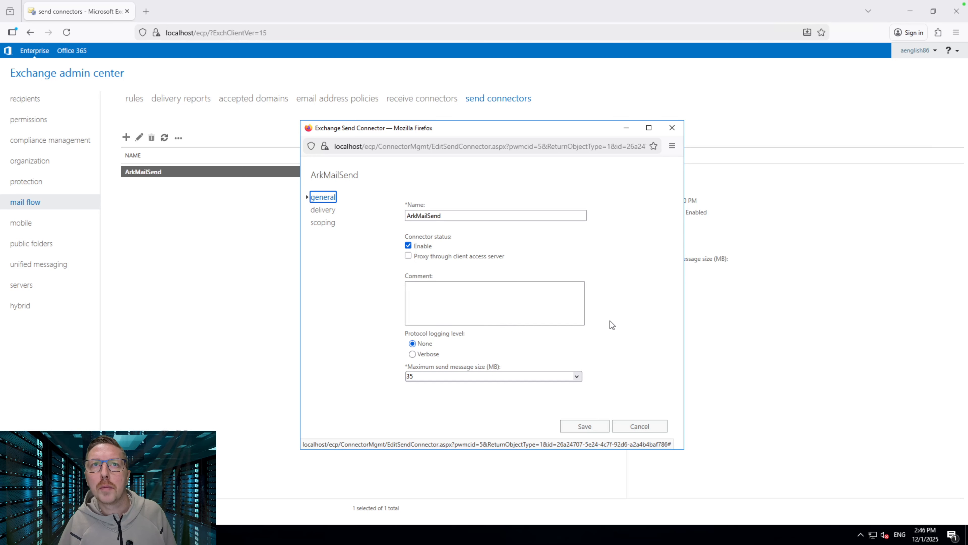
left_click(324, 211)
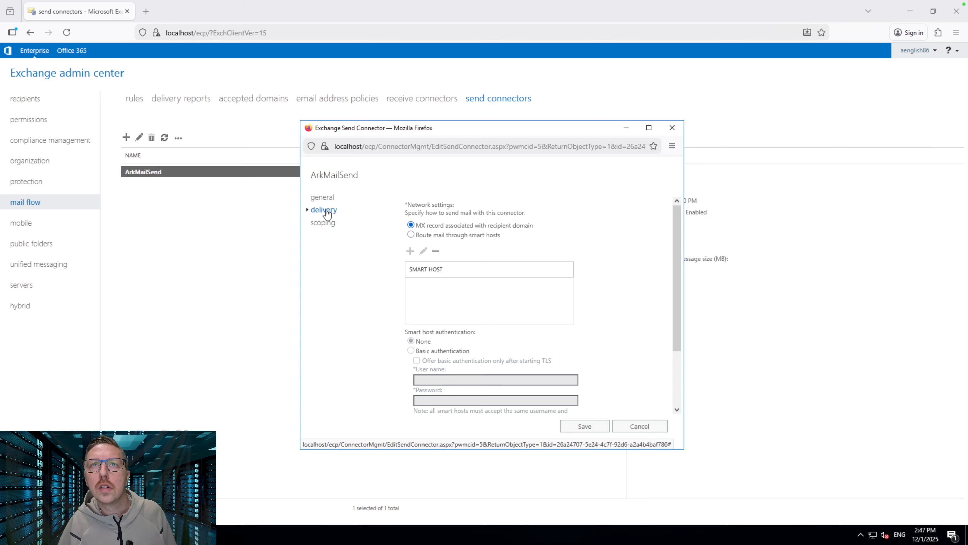
left_click(323, 222)
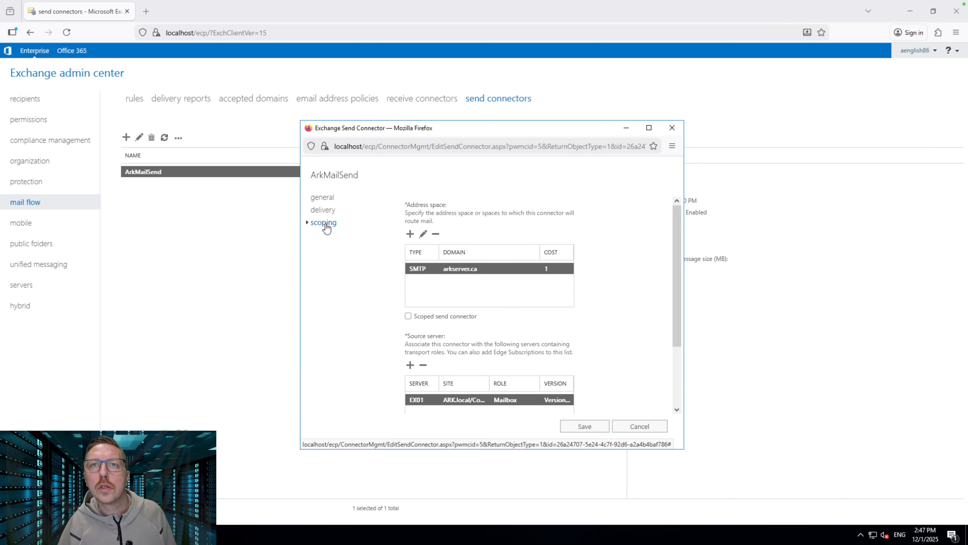
scroll(629, 321, "down", 3)
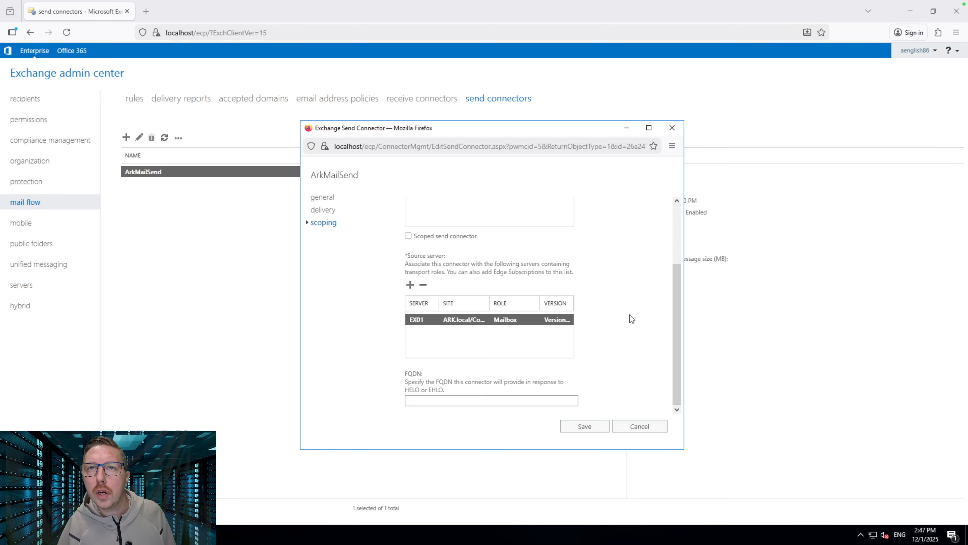
scroll(629, 315, "up", 3)
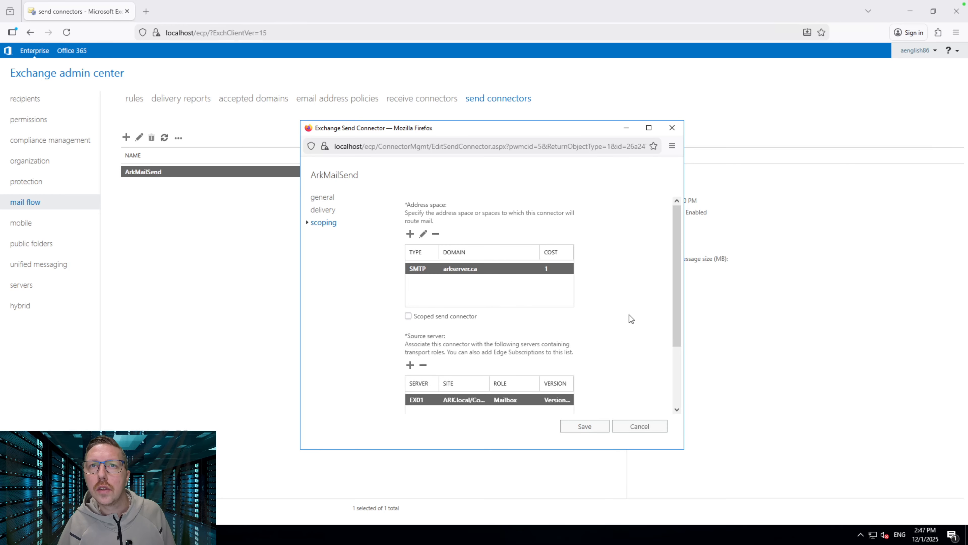
scroll(629, 315, "up", 1)
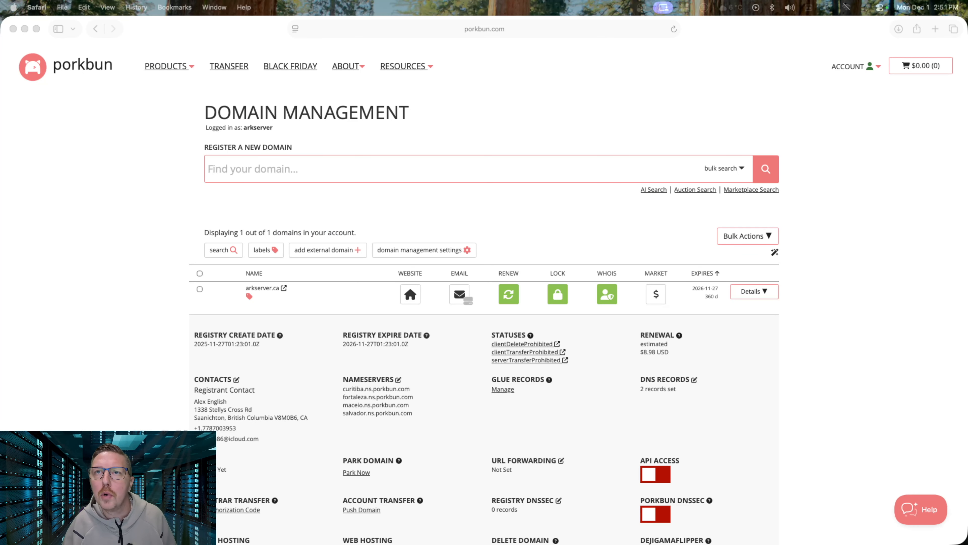
Add an arkserver.ca A record with host mail and answer 70.67.188.121
left_click(486, 130)
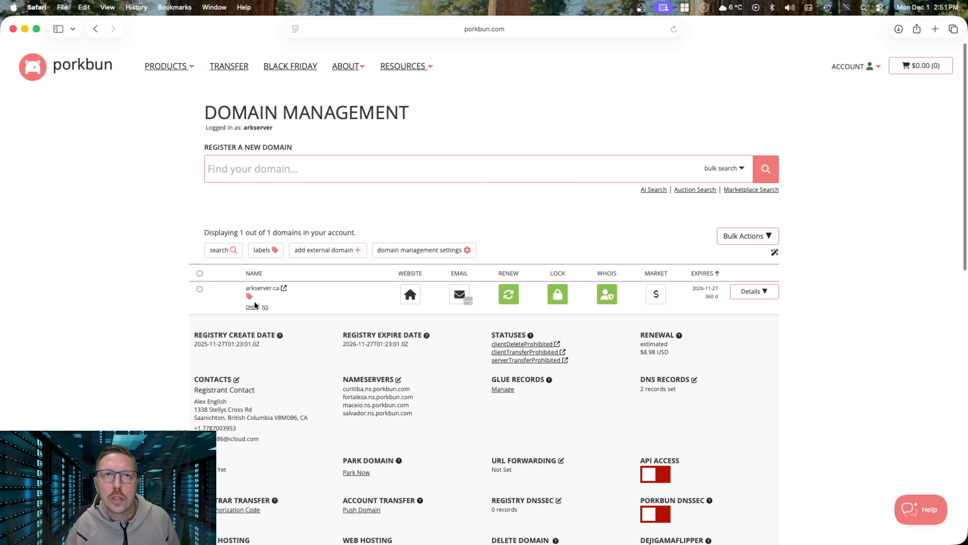
left_click(251, 306)
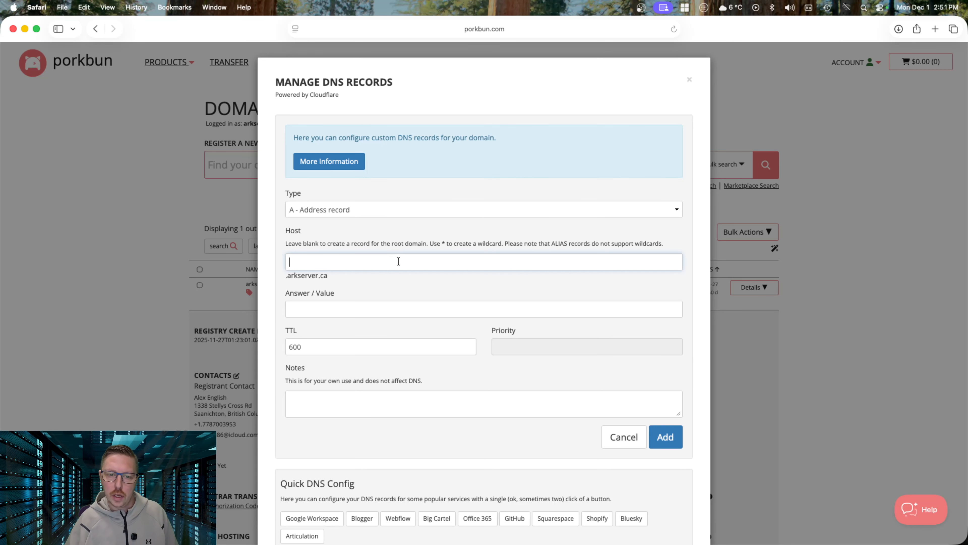
type("ail")
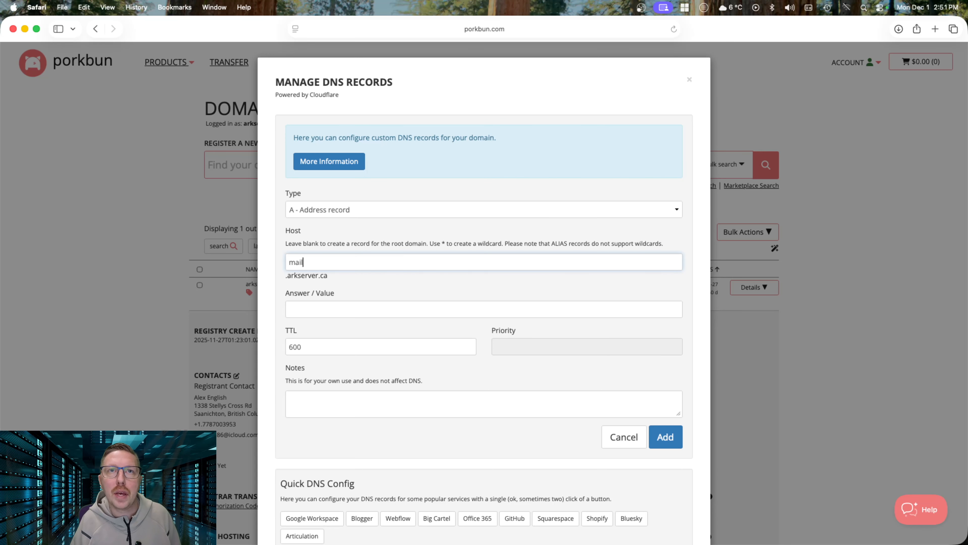
left_click(362, 309)
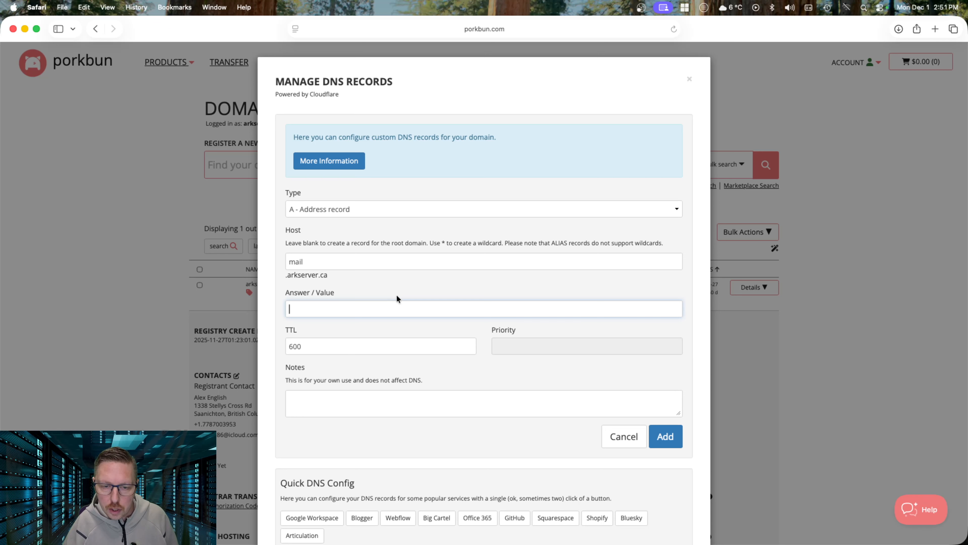
type("70.67.188.121")
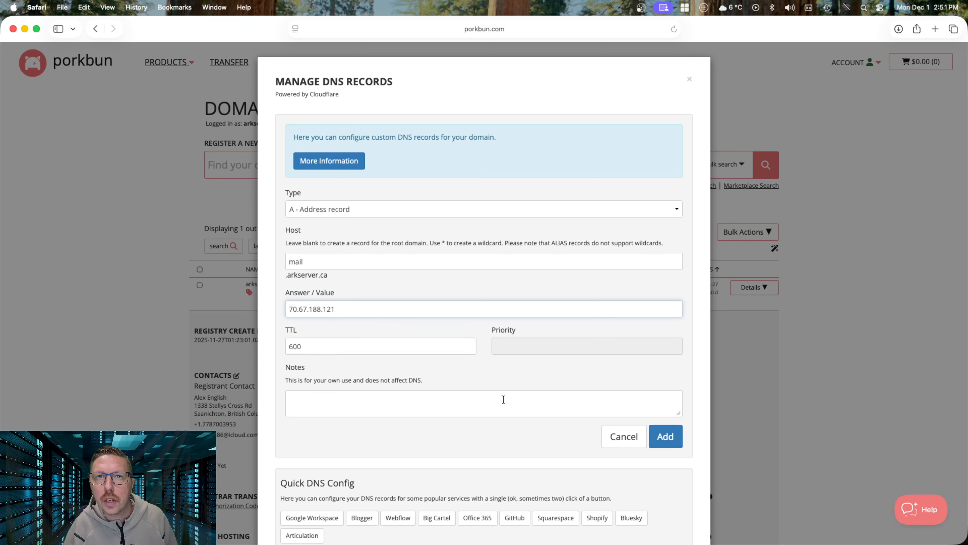
scroll(474, 390, "down", 7)
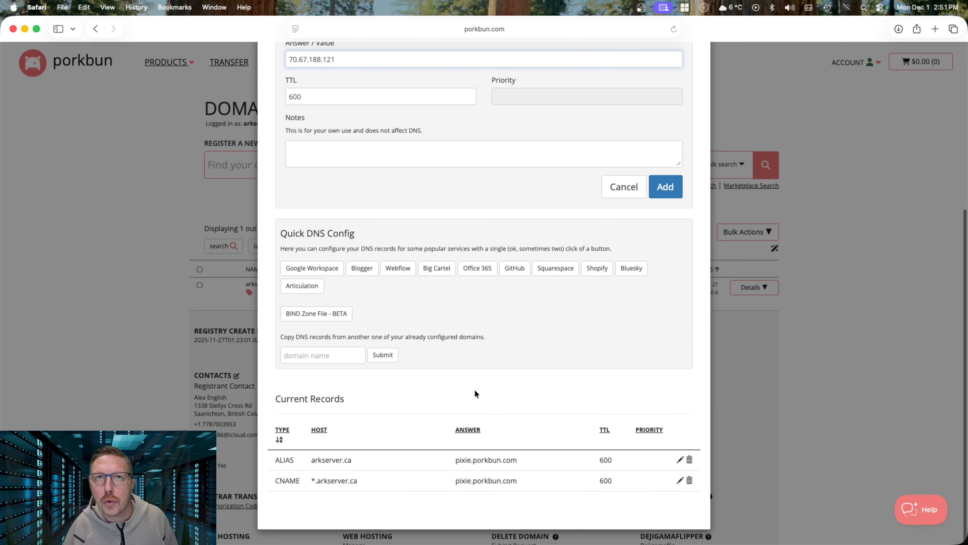
scroll(512, 367, "up", 4)
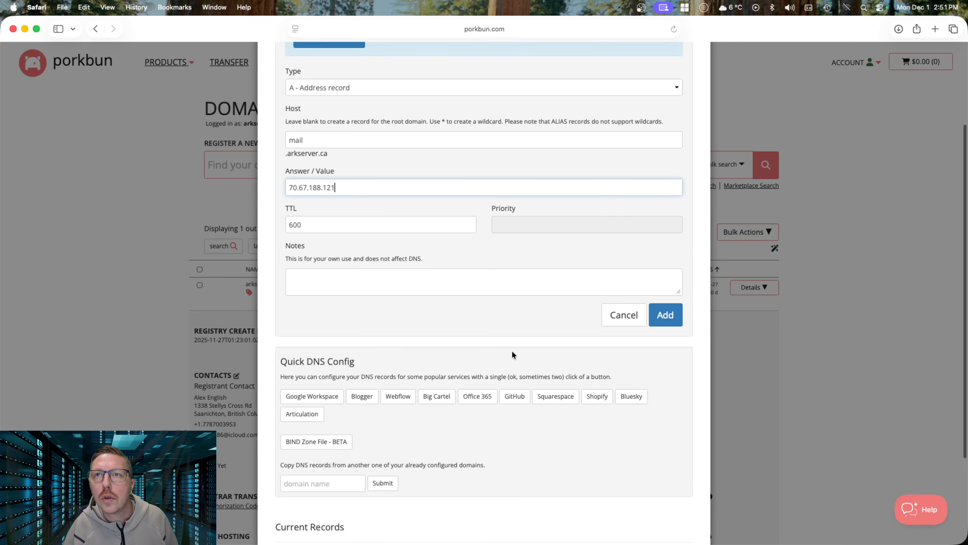
left_click(670, 316)
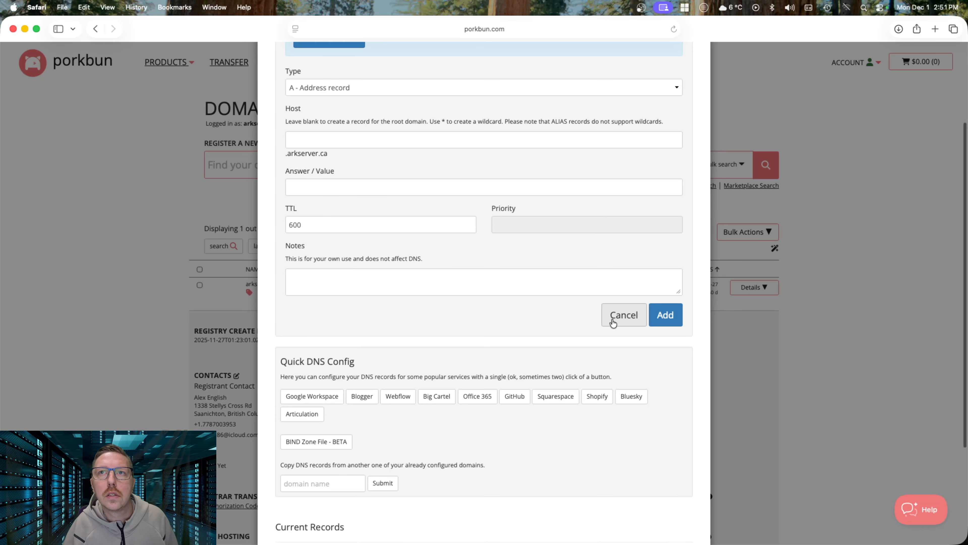
scroll(468, 304, "up", 3)
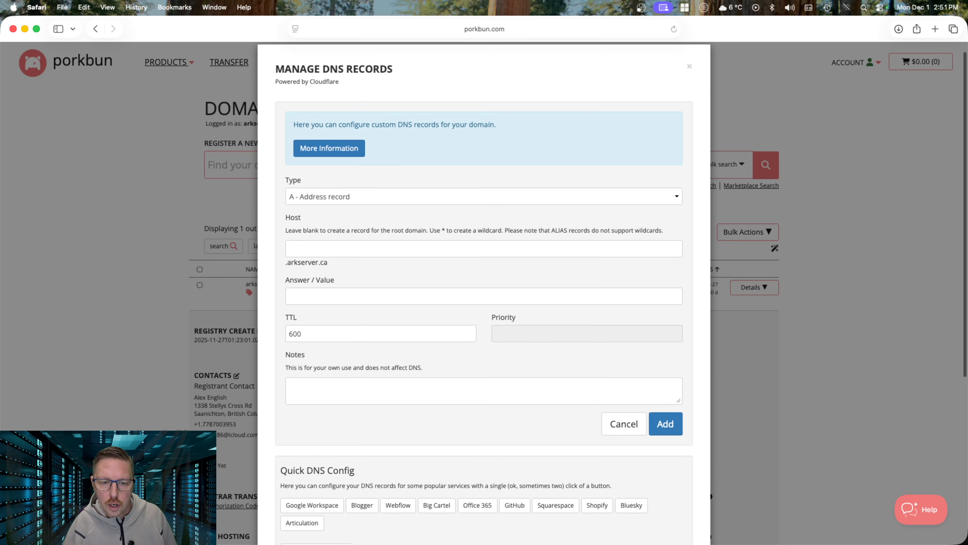
Add an MX record for host @ pointing to mail.arkserver.ca with priority 10
left_click(393, 190)
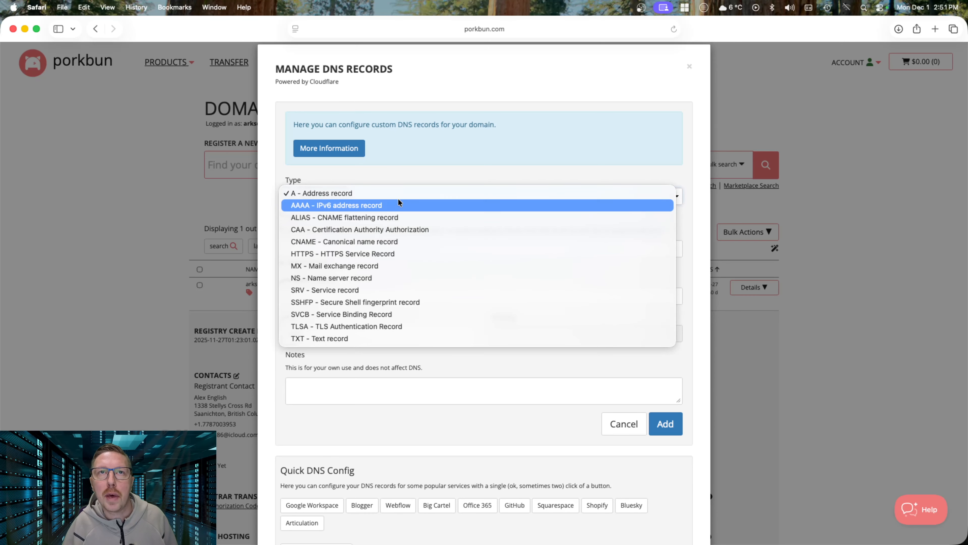
left_click(371, 267)
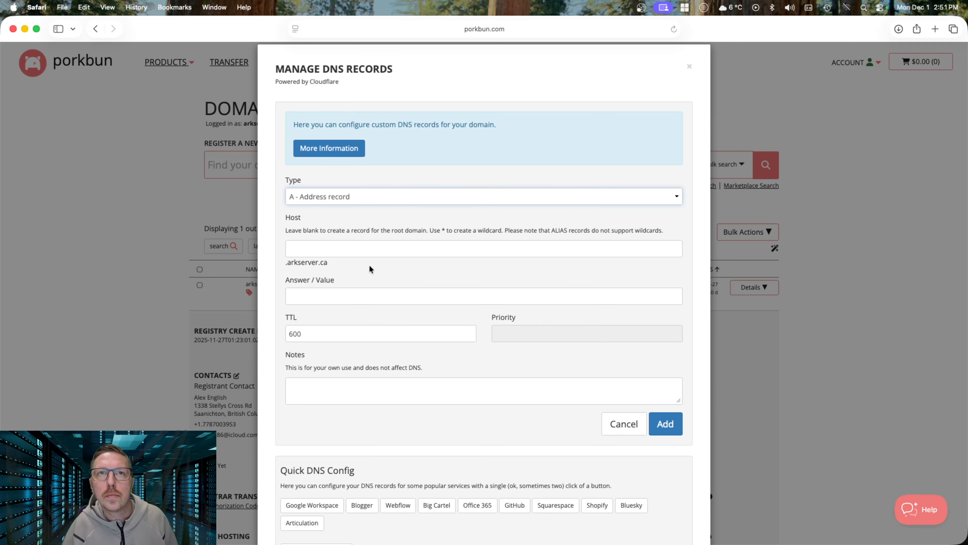
left_click(361, 248)
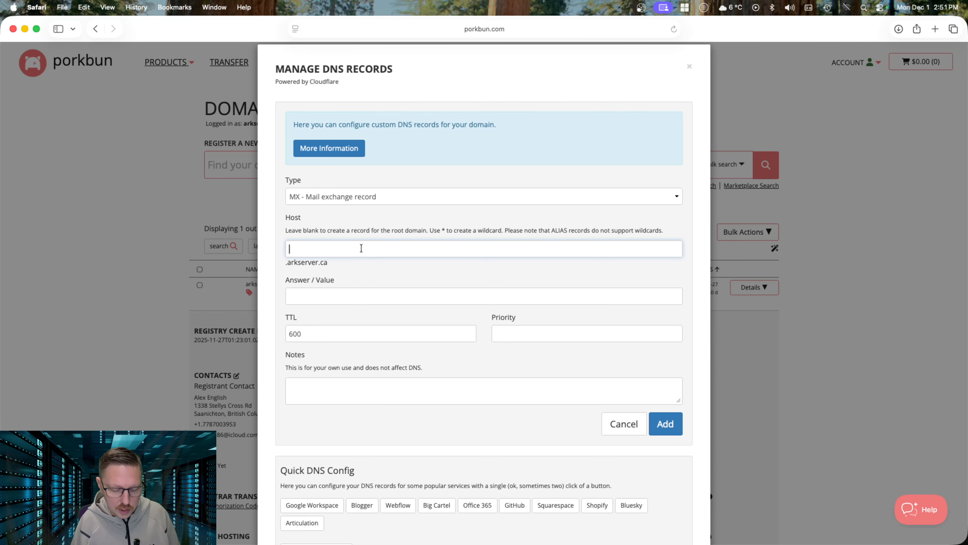
type("@")
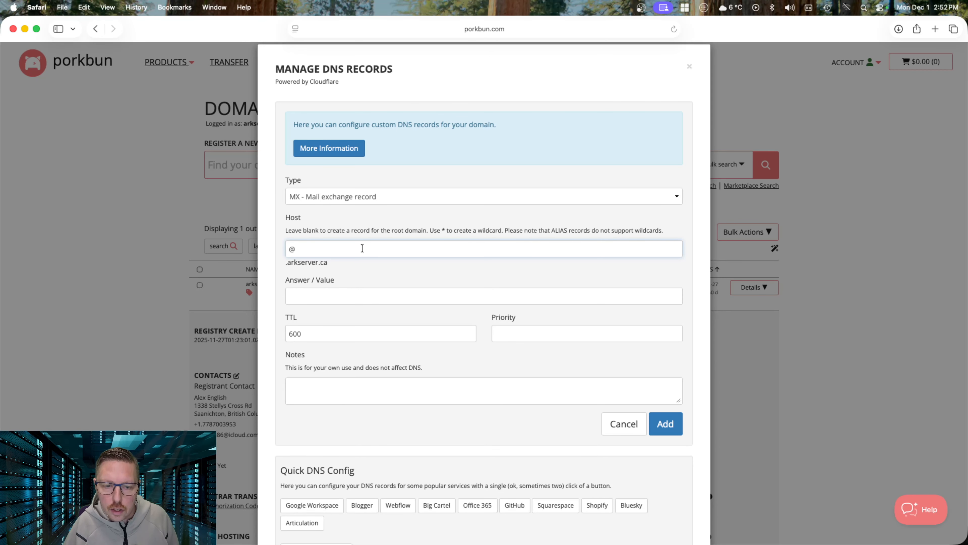
left_click(341, 293)
type("mail")
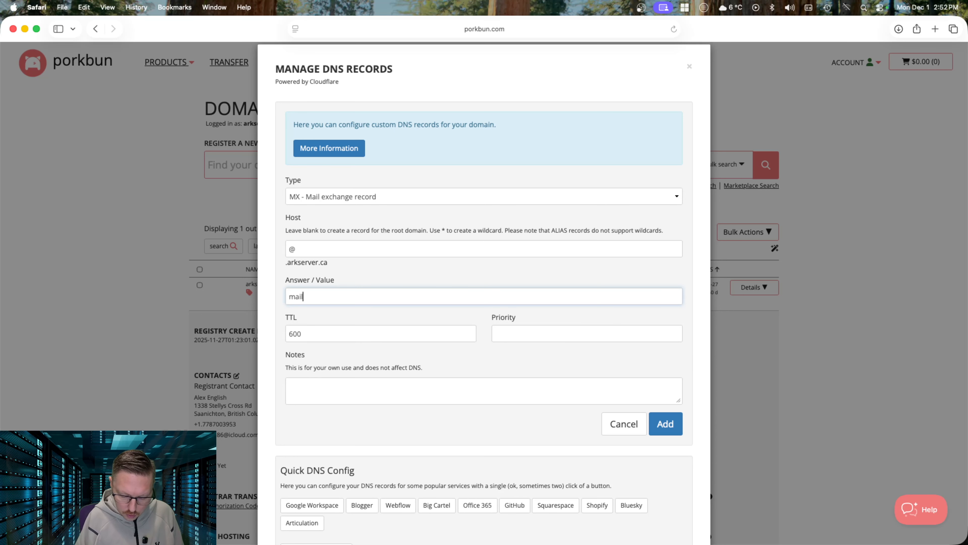
type(".arkserver")
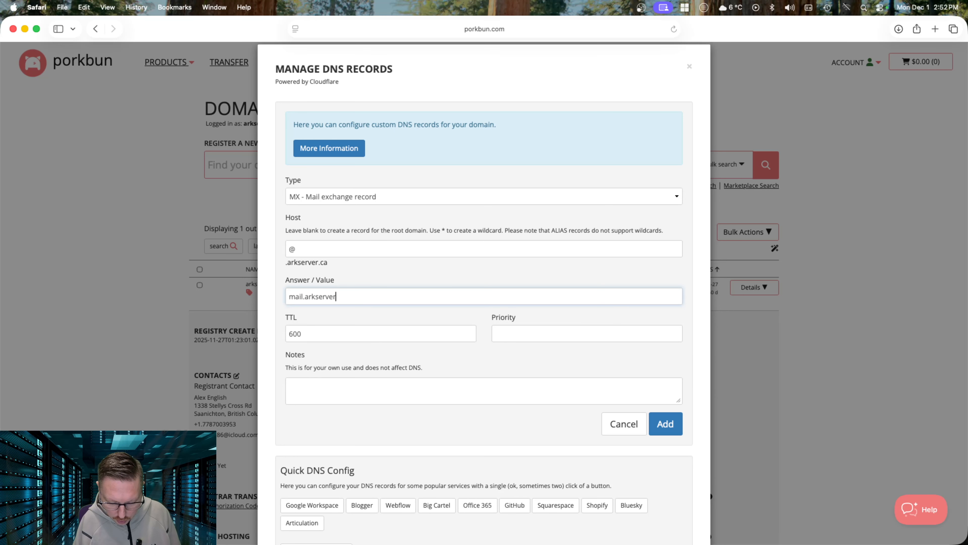
type(".ca")
scroll(320, 335, "down", 1)
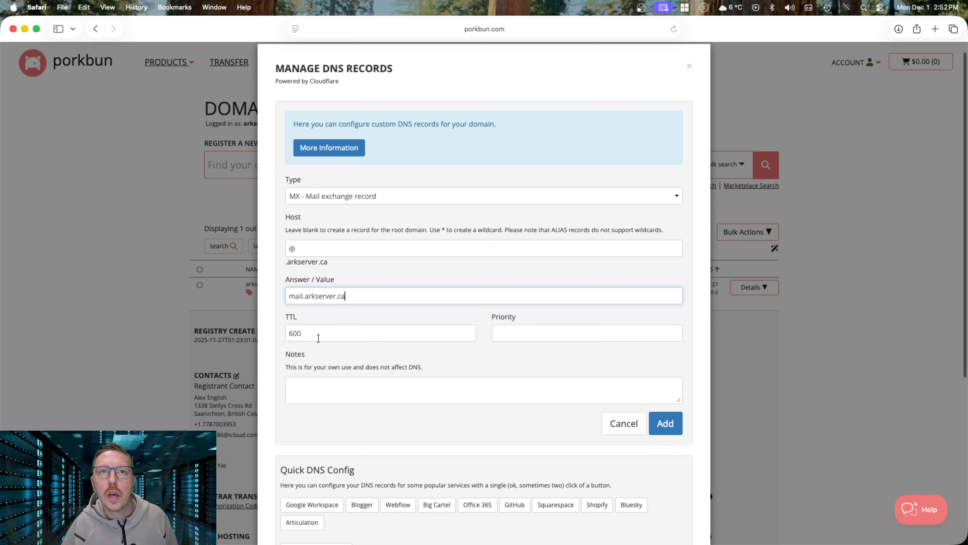
left_click(507, 327)
type("10")
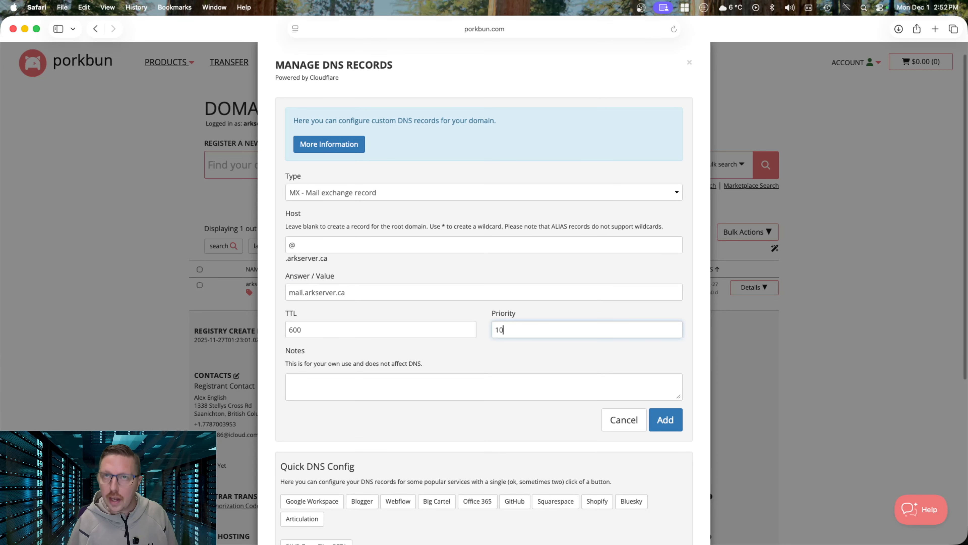
left_click(670, 419)
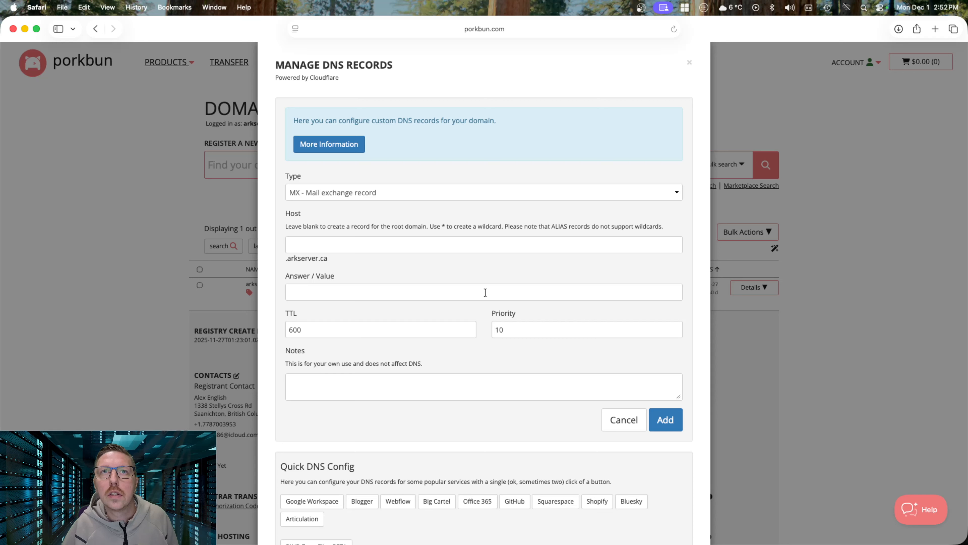
Add a CNAME record with host autodiscover and target mail.arkserver.ca
left_click(377, 192)
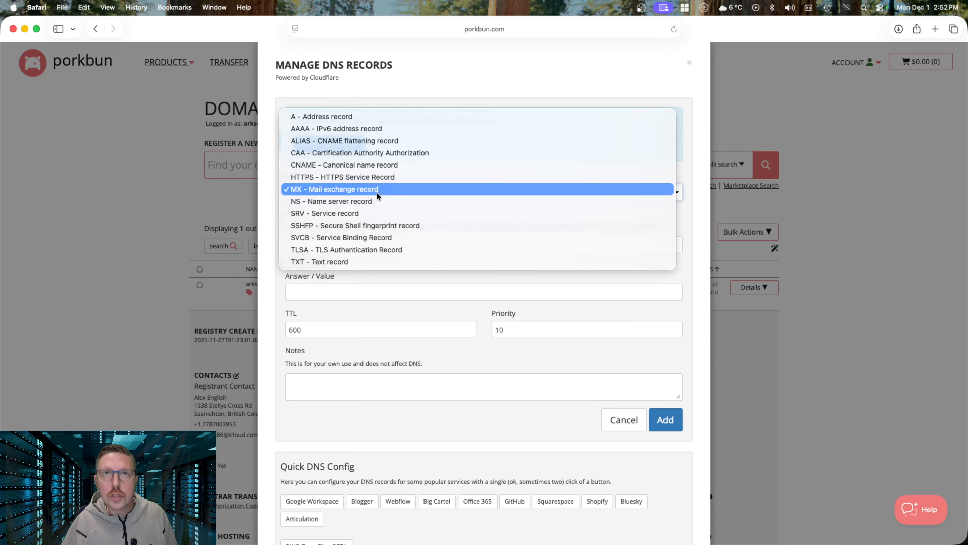
left_click(347, 165)
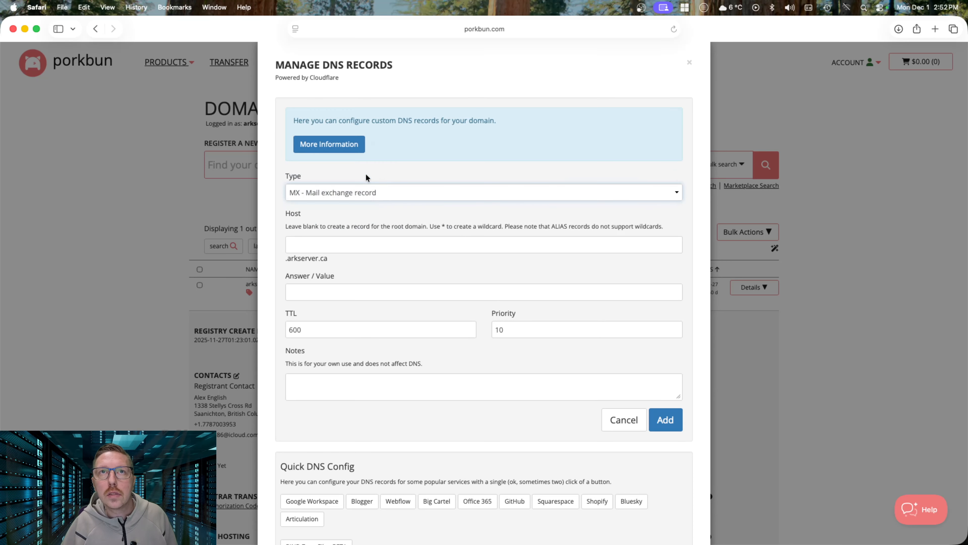
left_click(332, 246)
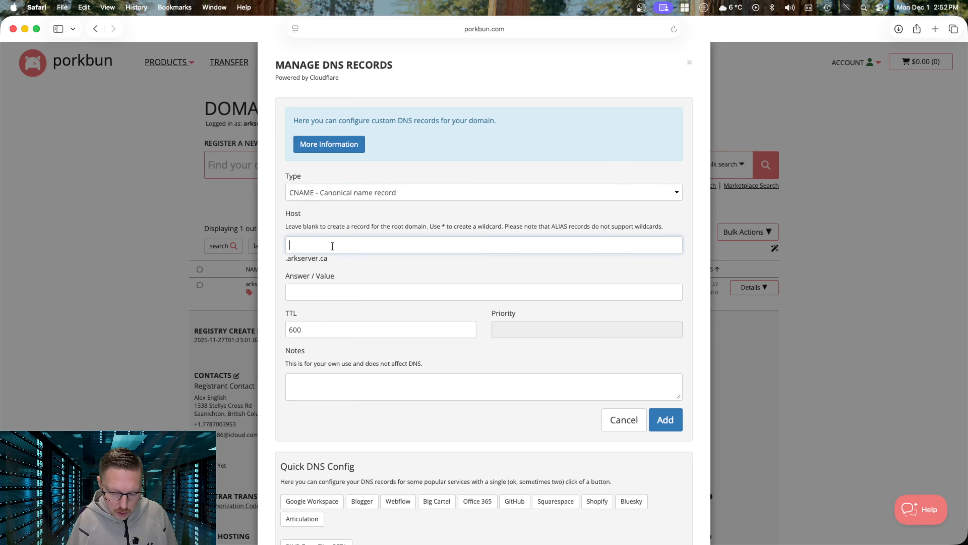
type("autodiscover")
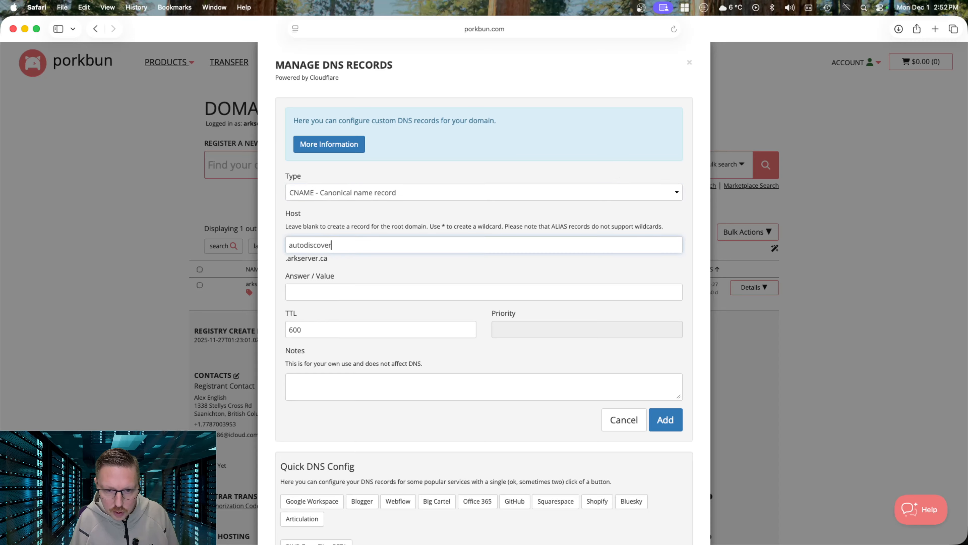
left_click(353, 290)
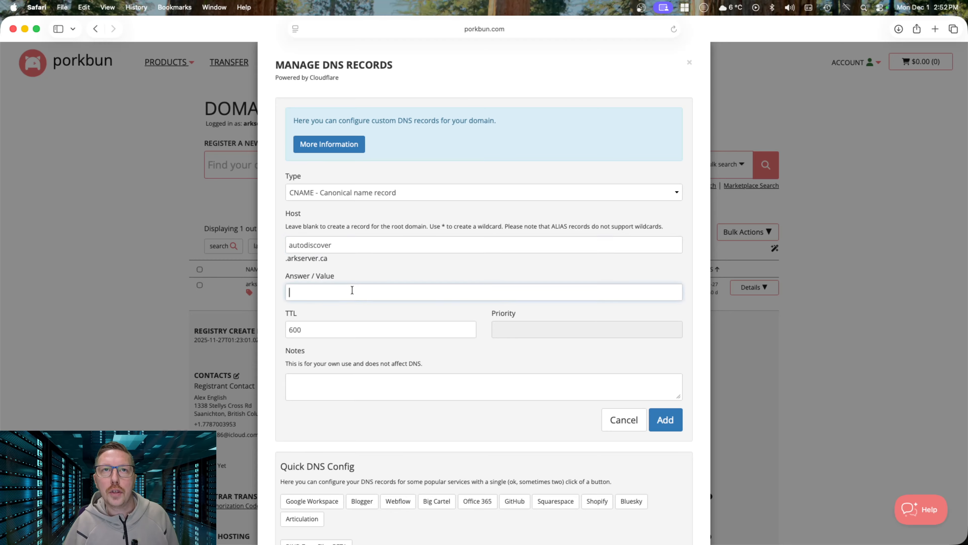
type("mail.")
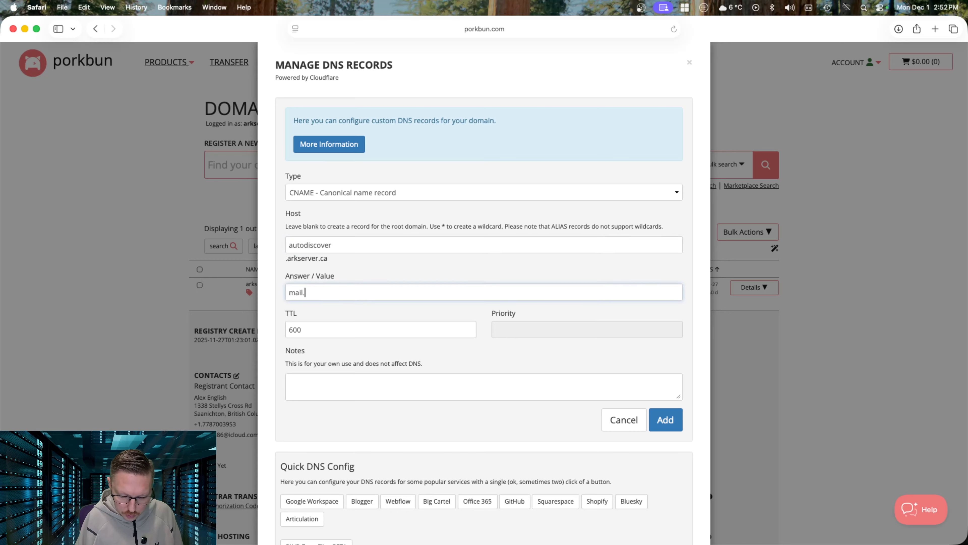
type("arkserver.c")
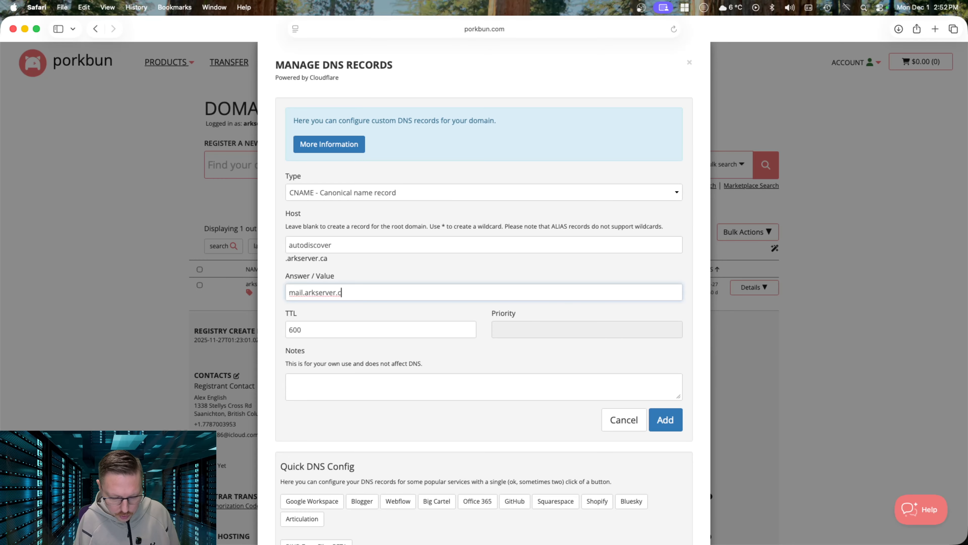
type("a")
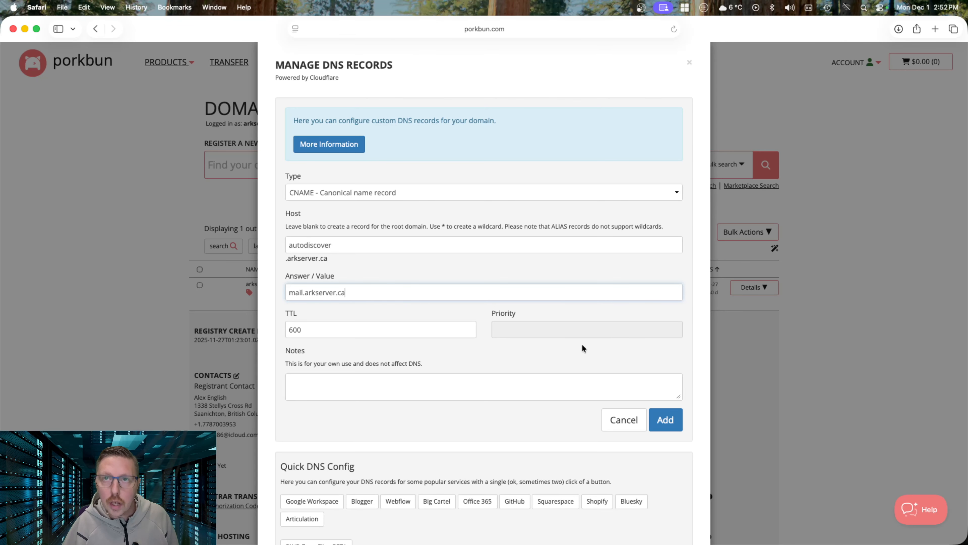
left_click(666, 419)
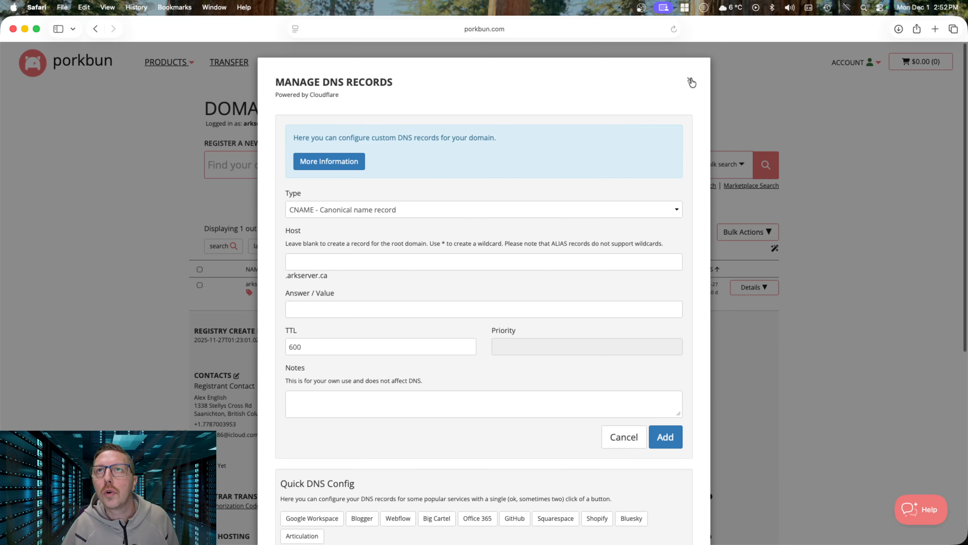
Reload arkserver.ca's DNS records and confirm the mail A, MX and autodiscover entries are listed
left_click(691, 81)
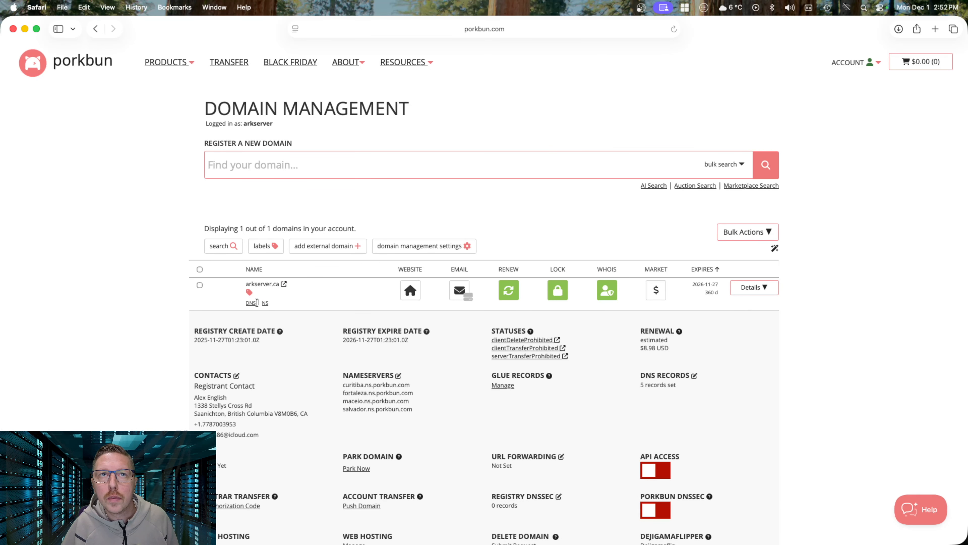
left_click(251, 304)
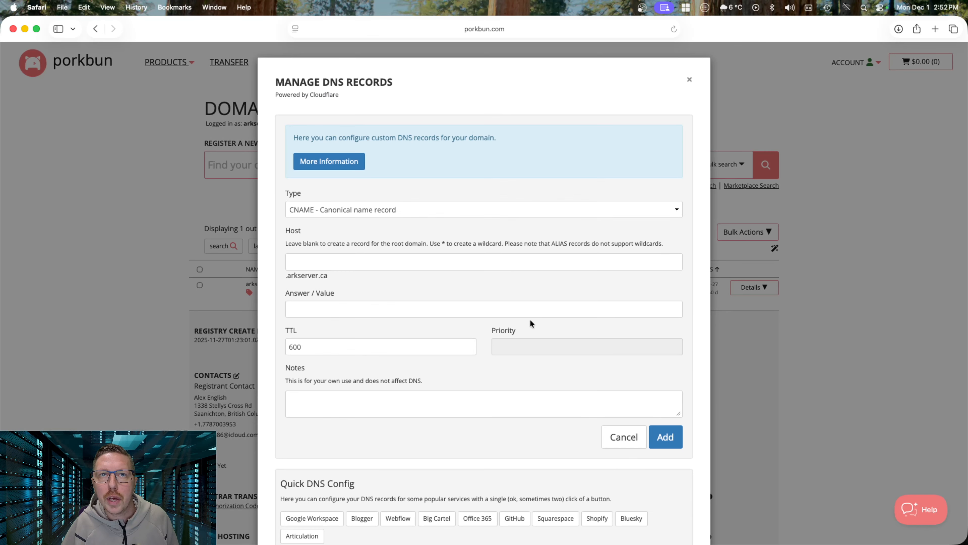
scroll(530, 320, "down", 10)
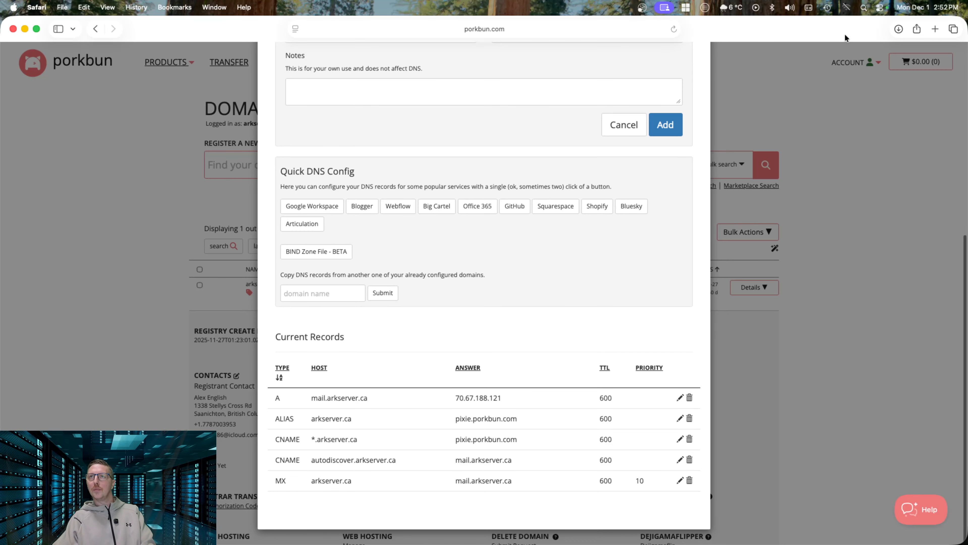
left_click(863, 7)
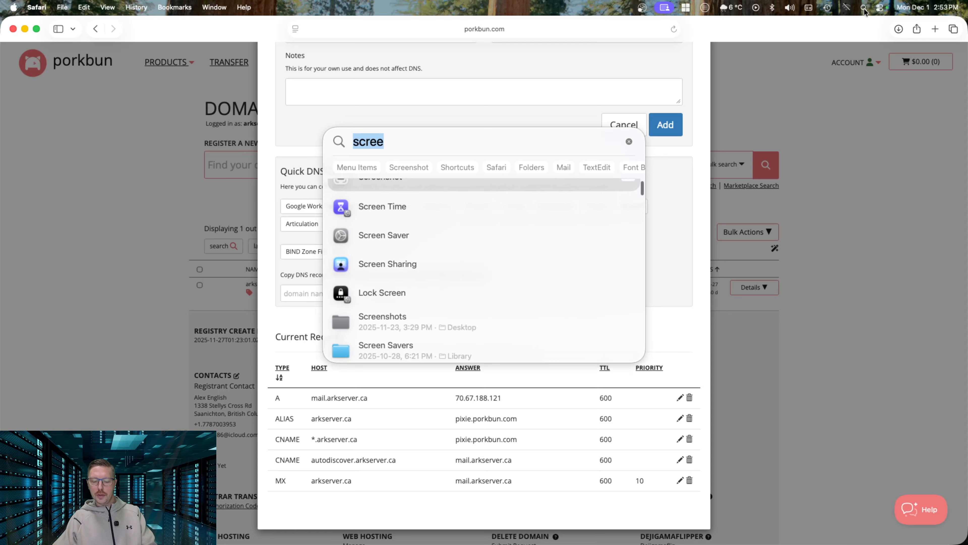
left_click(864, 9)
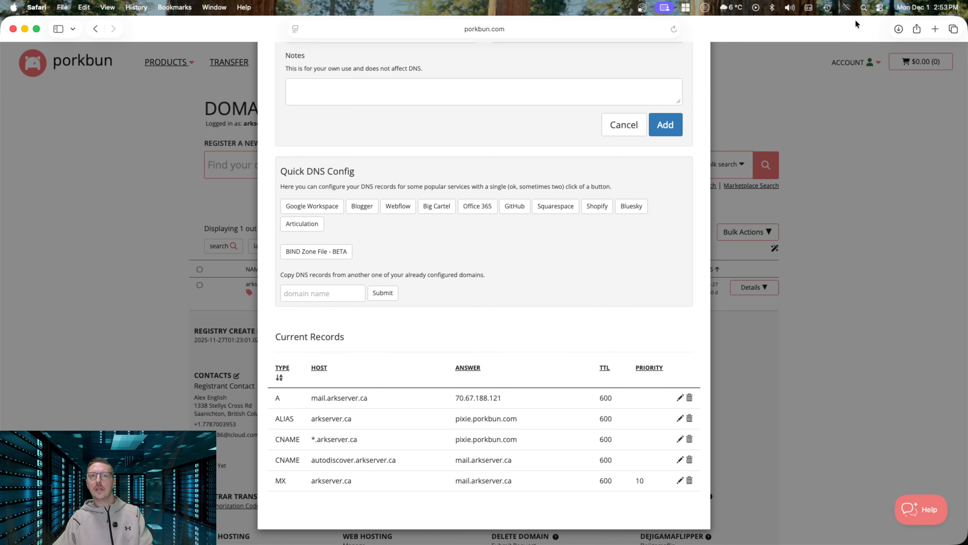
scroll(484, 290, "up", 3)
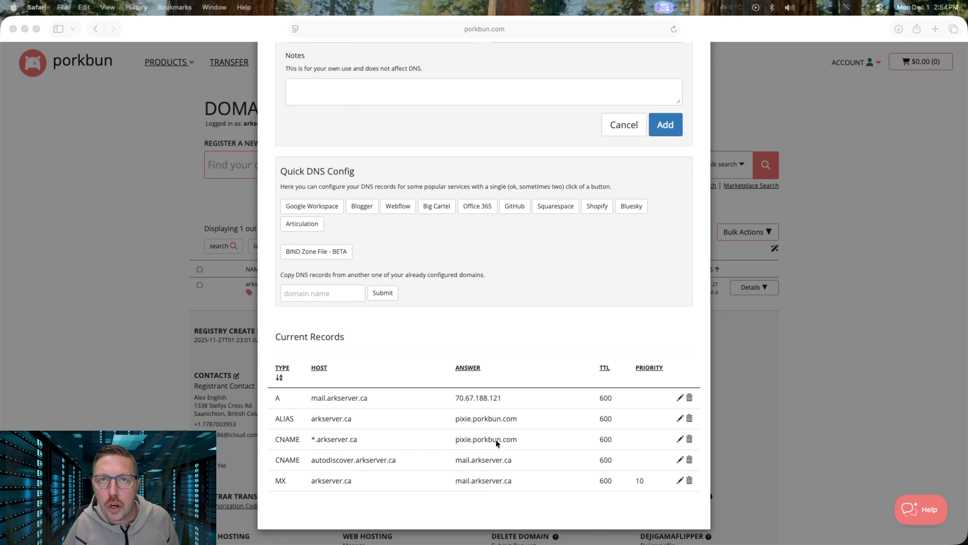
Delete the *.arkserver.ca wildcard CNAME record that pointed to pixie.porkbun.com
left_click(689, 439)
left_click(689, 439)
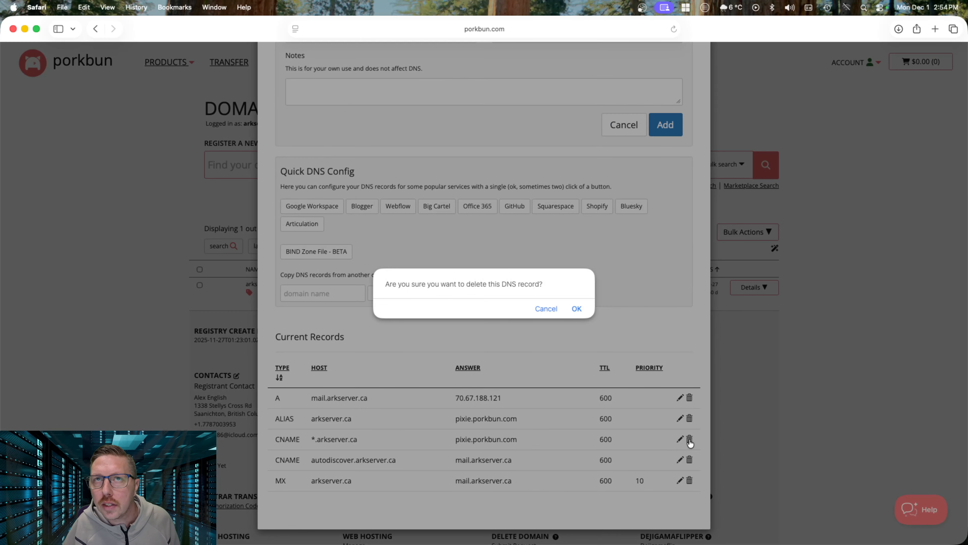
left_click(576, 309)
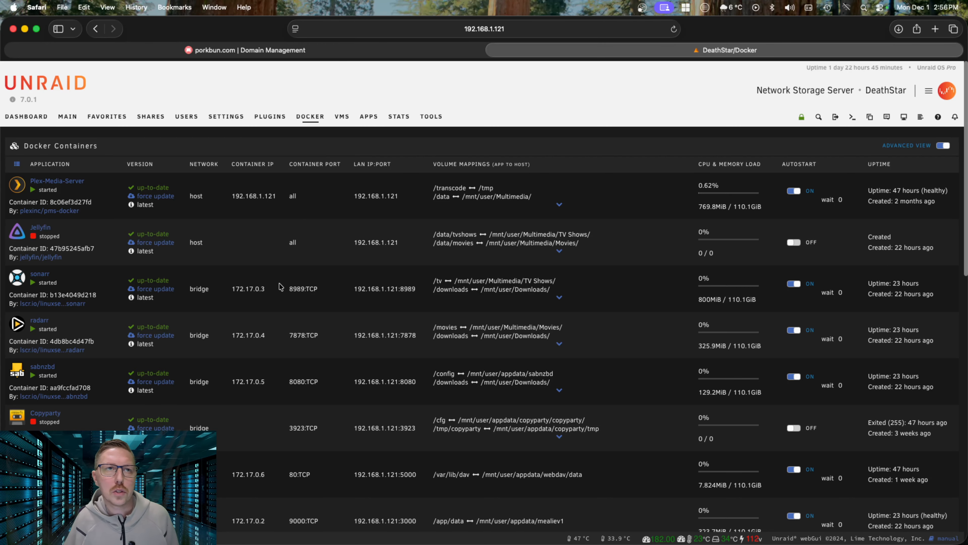
scroll(276, 284, "down", 5)
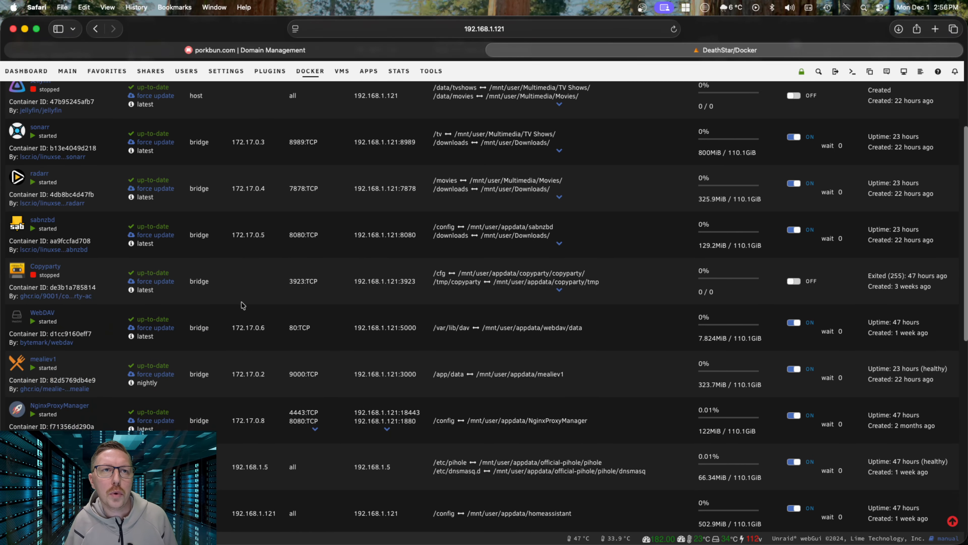
Launch the NginxProxyManager container's WebUI from Unraid's Docker list
scroll(242, 305, "down", 4)
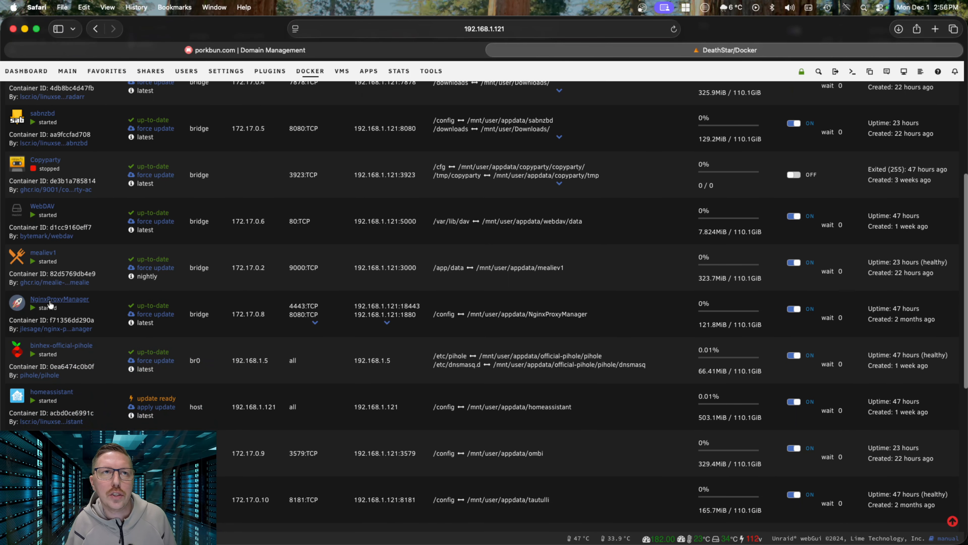
left_click(19, 307)
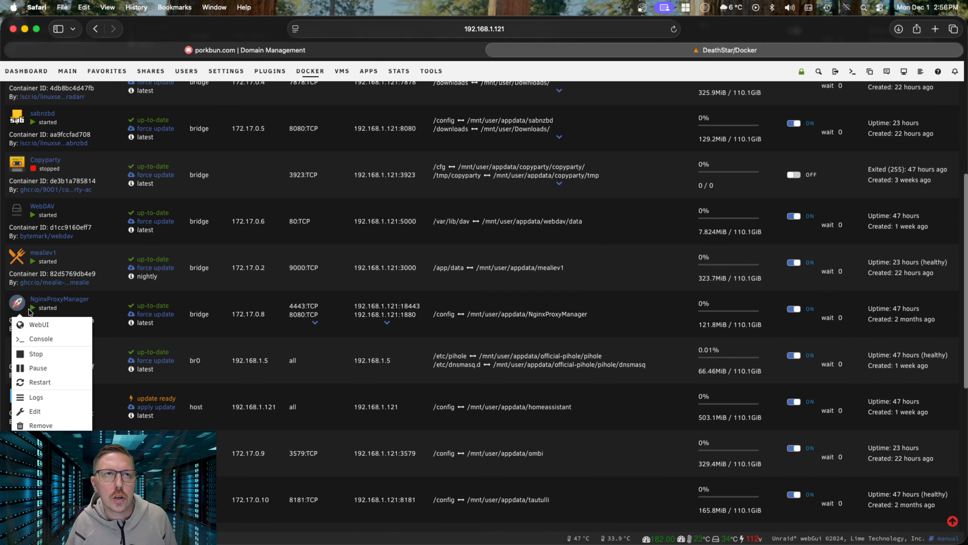
left_click(61, 326)
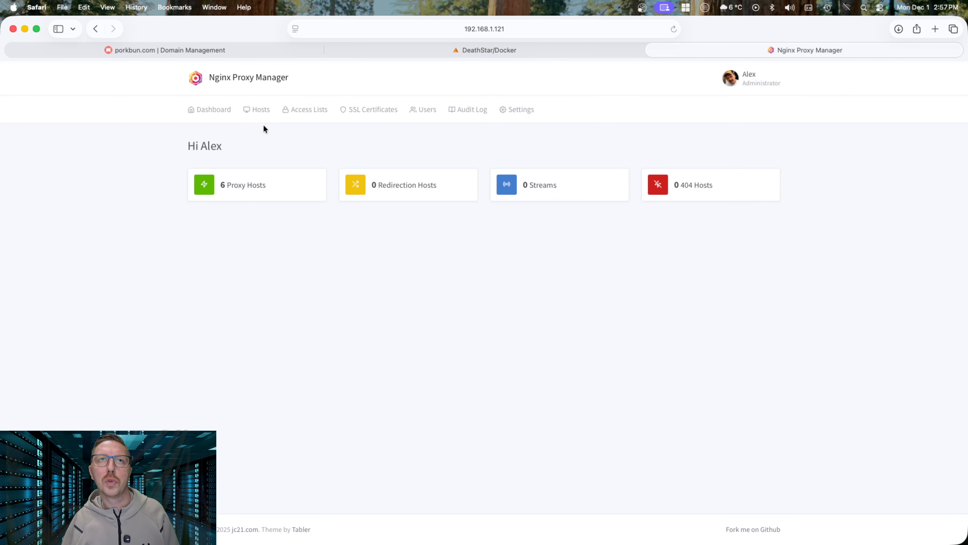
Start a new proxy host with the domain name mail.arkserver.ca
left_click(259, 109)
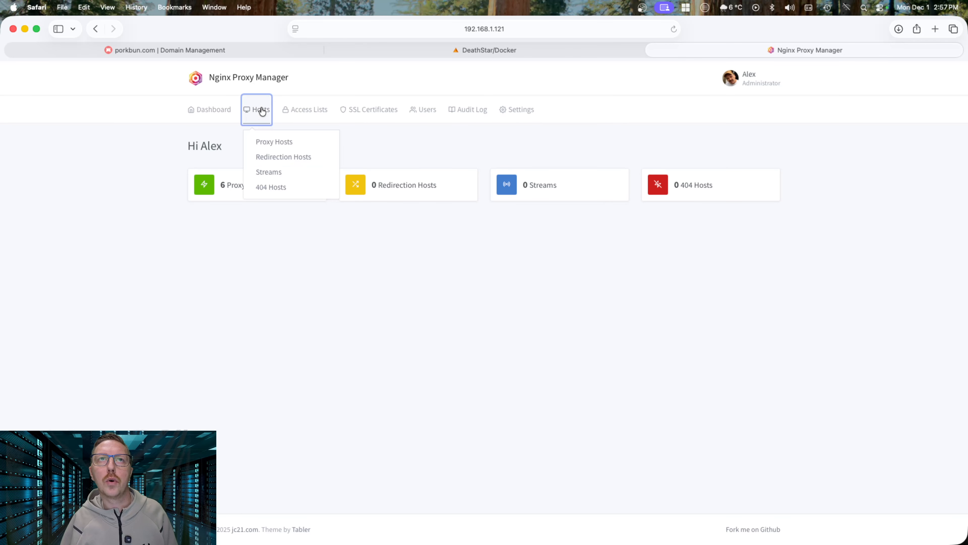
left_click(281, 142)
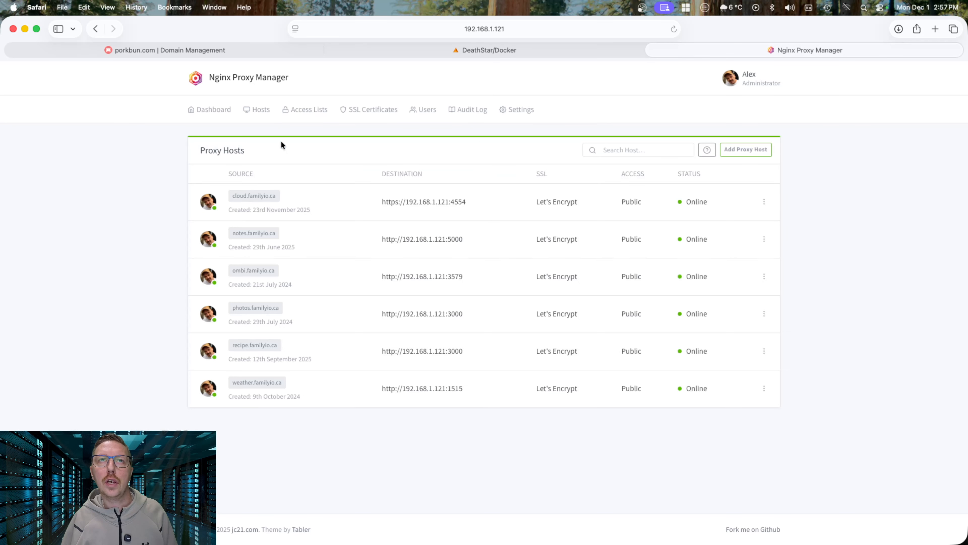
left_click(752, 150)
left_click(421, 161)
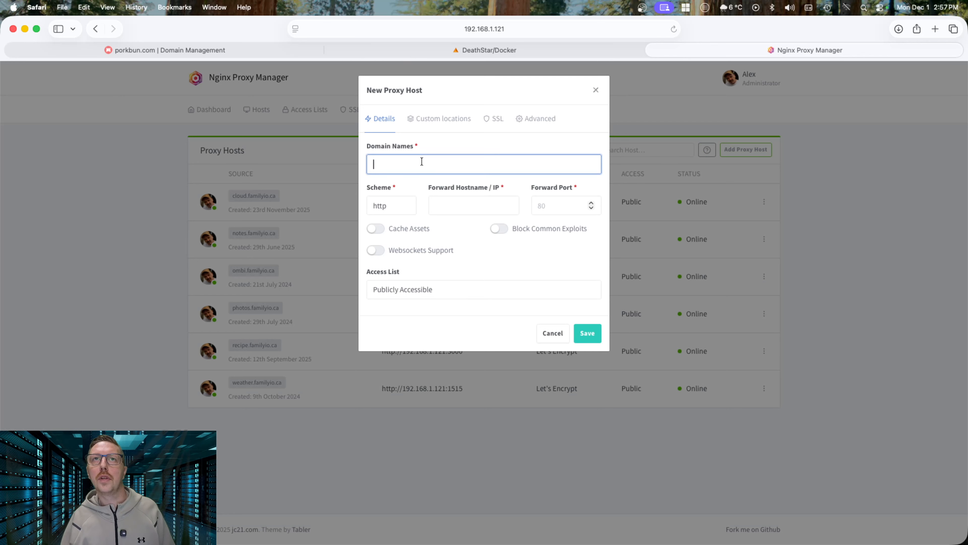
type("ma")
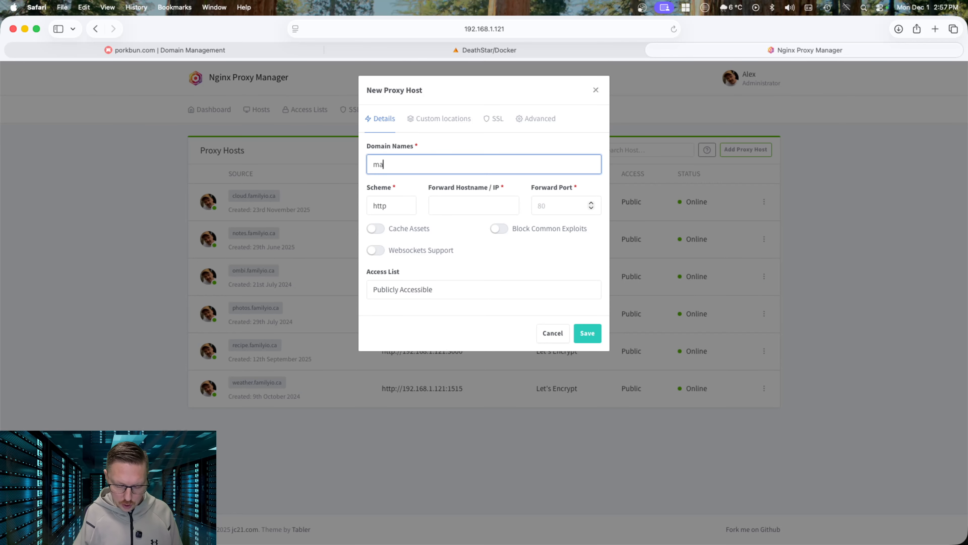
type("il.arkserv")
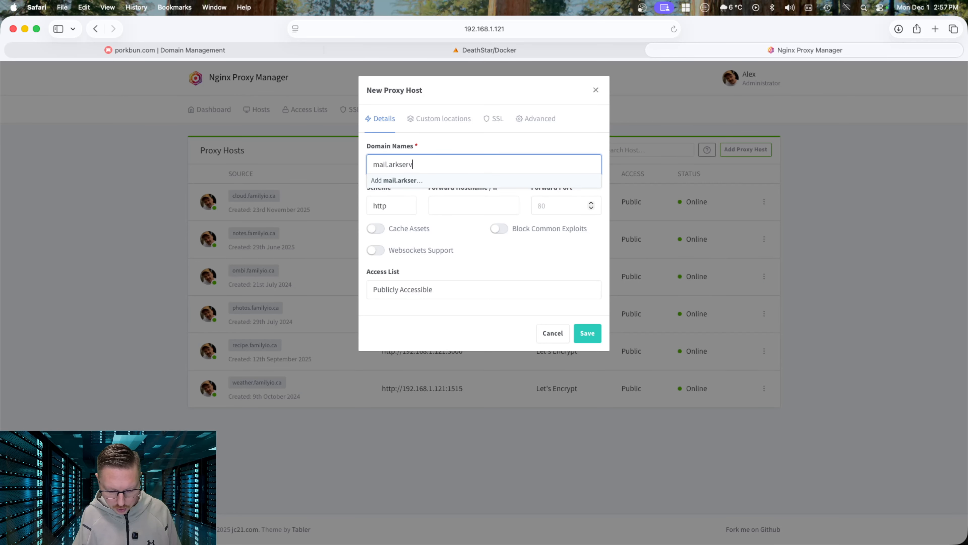
type("er.ca")
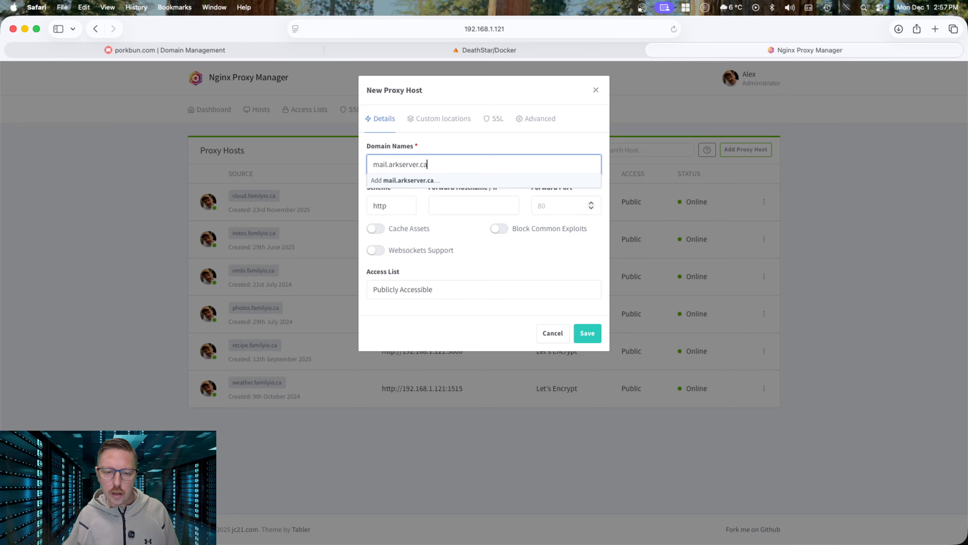
left_click(418, 181)
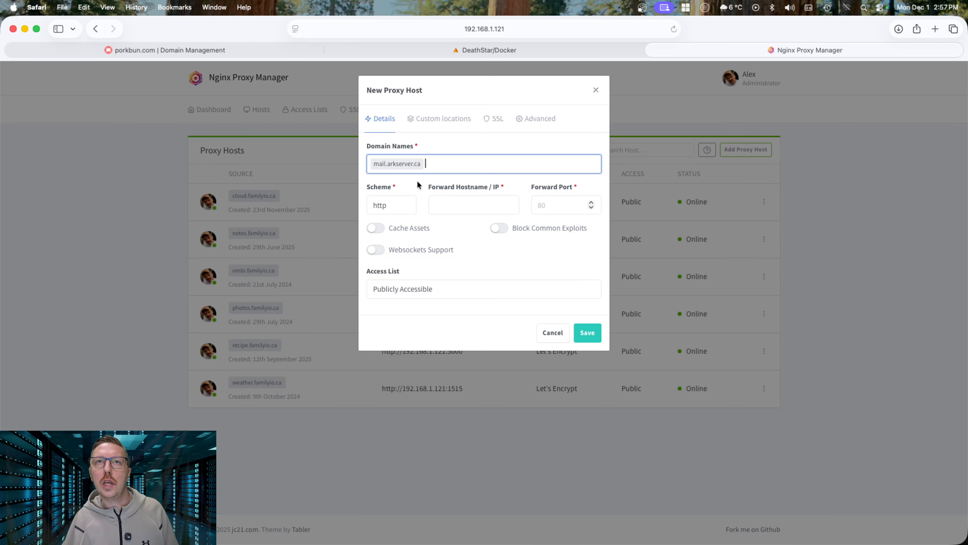
Forward the host over https to 192.168.1.49 on port 443
left_click(401, 206)
left_click(381, 215)
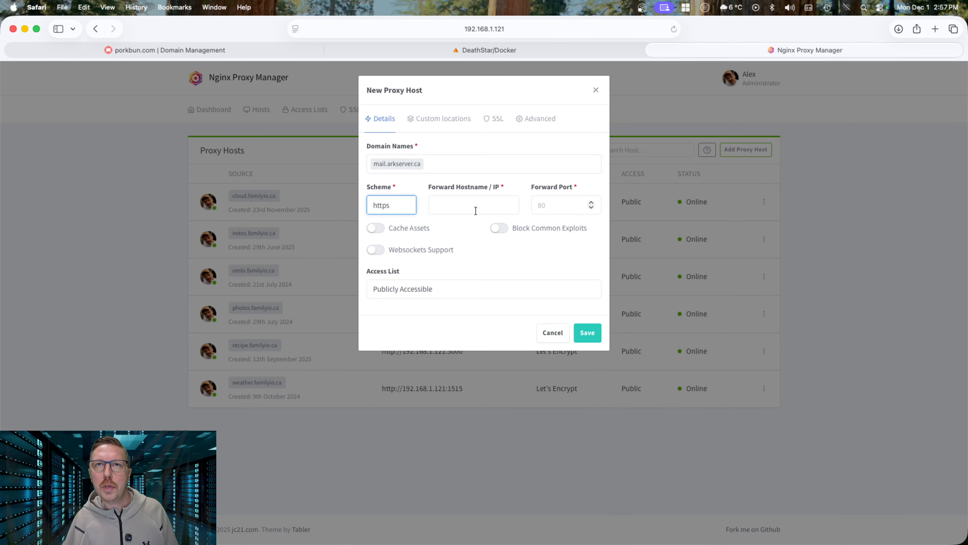
left_click(464, 205)
type("192.")
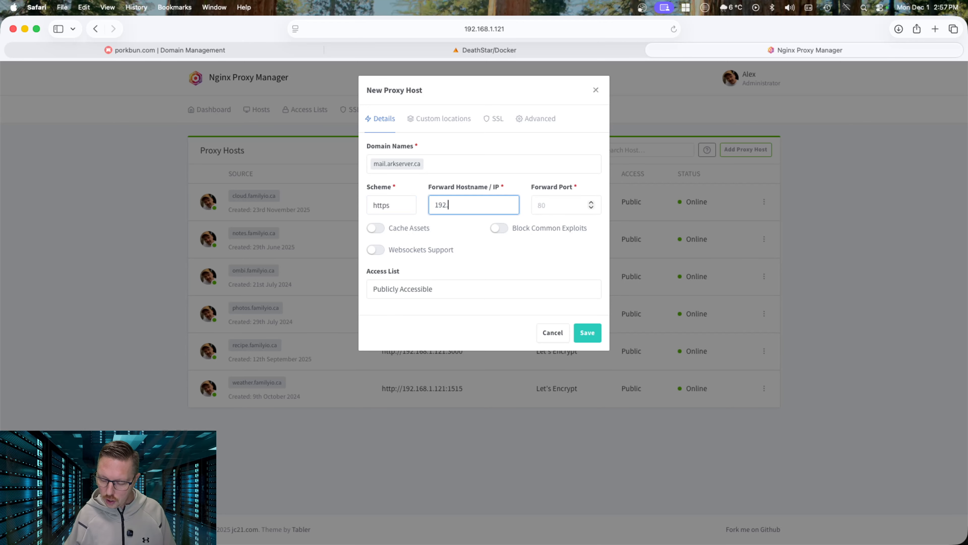
type("168.1.")
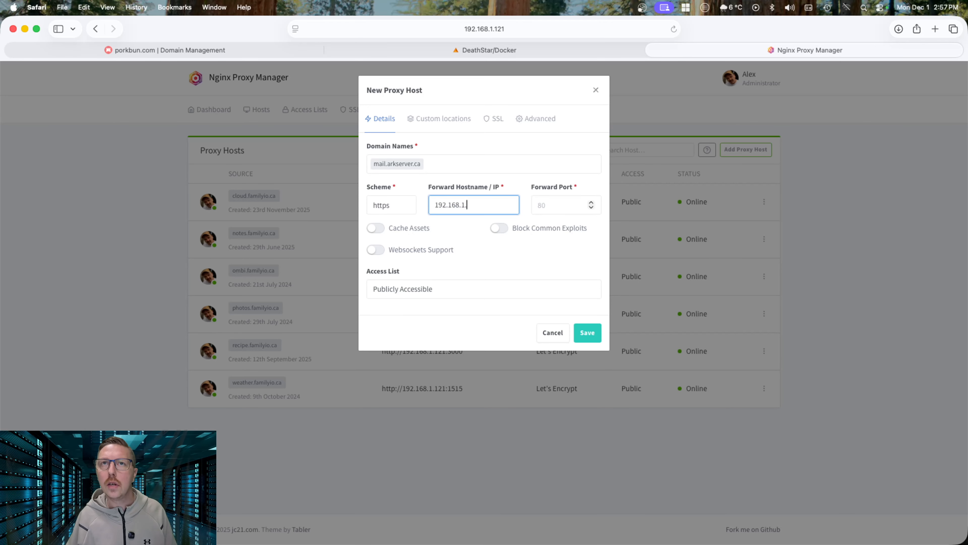
type("49")
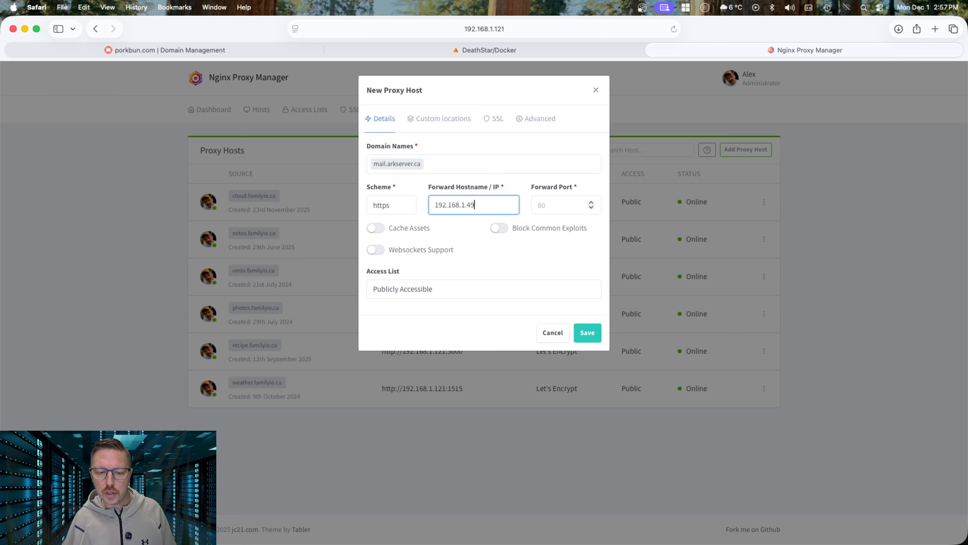
key("Tab")
type("4")
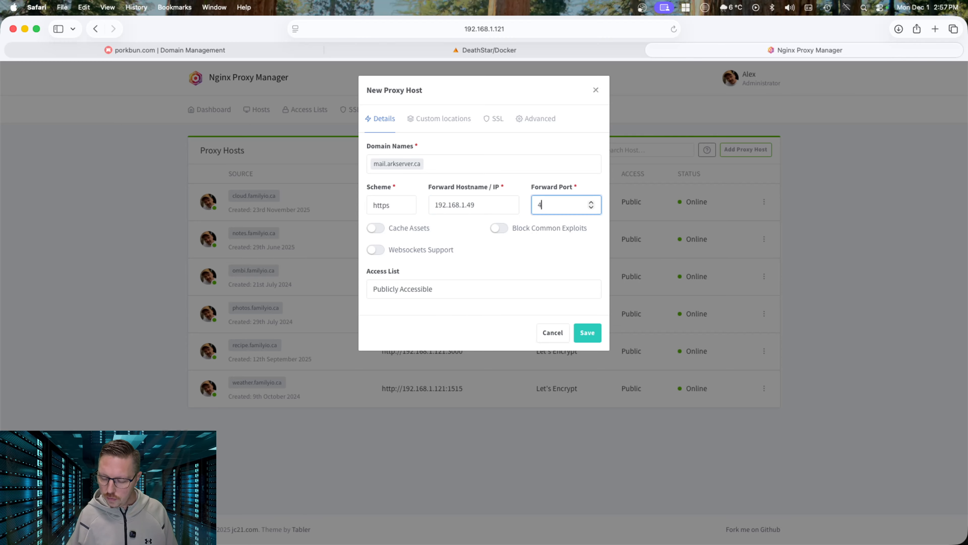
type("43")
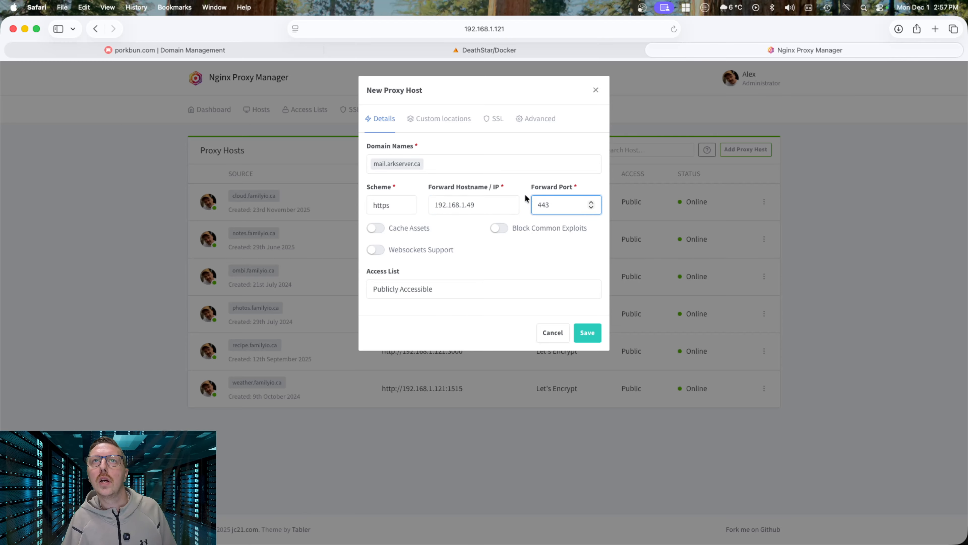
left_click(497, 121)
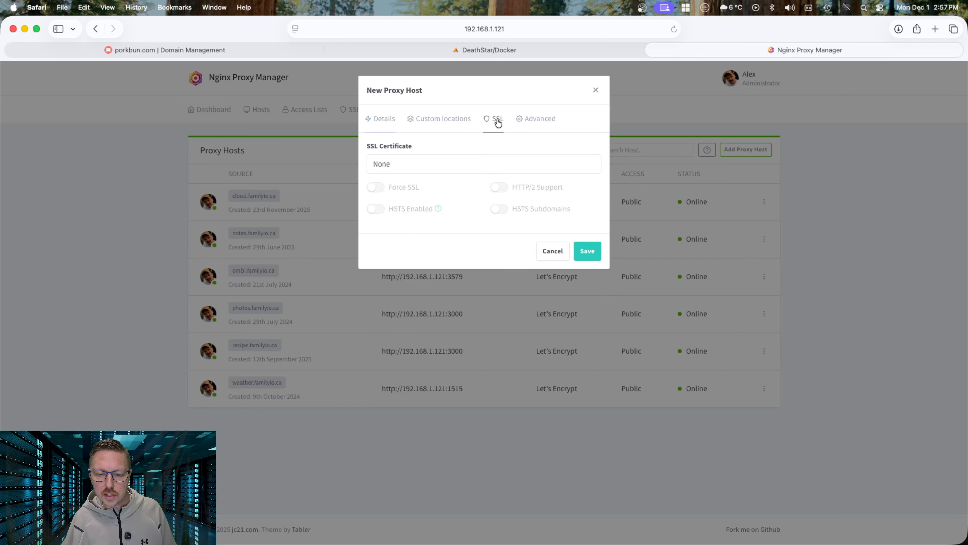
Request a new Let's Encrypt certificate with Force SSL and HTTP/2, accept terms, and save
left_click(413, 172)
left_click(442, 205)
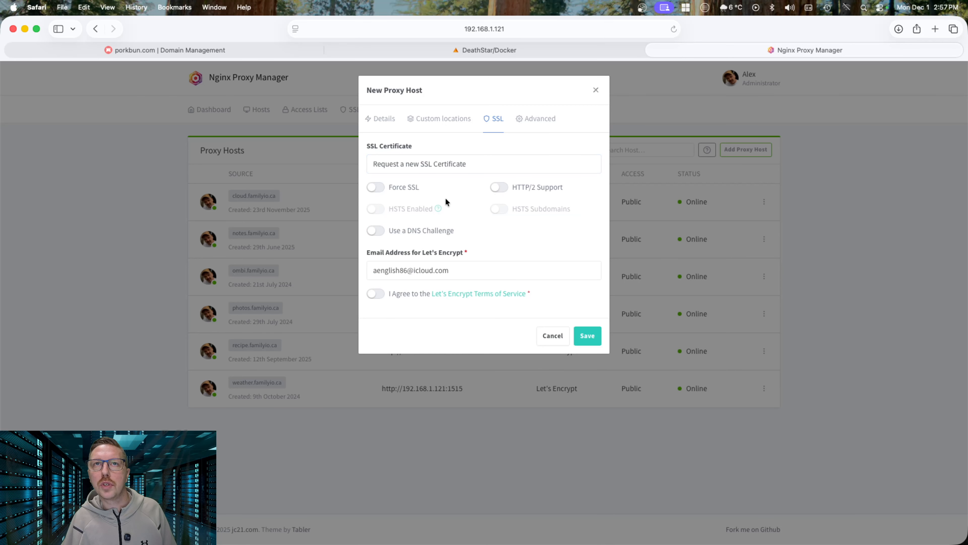
left_click(377, 186)
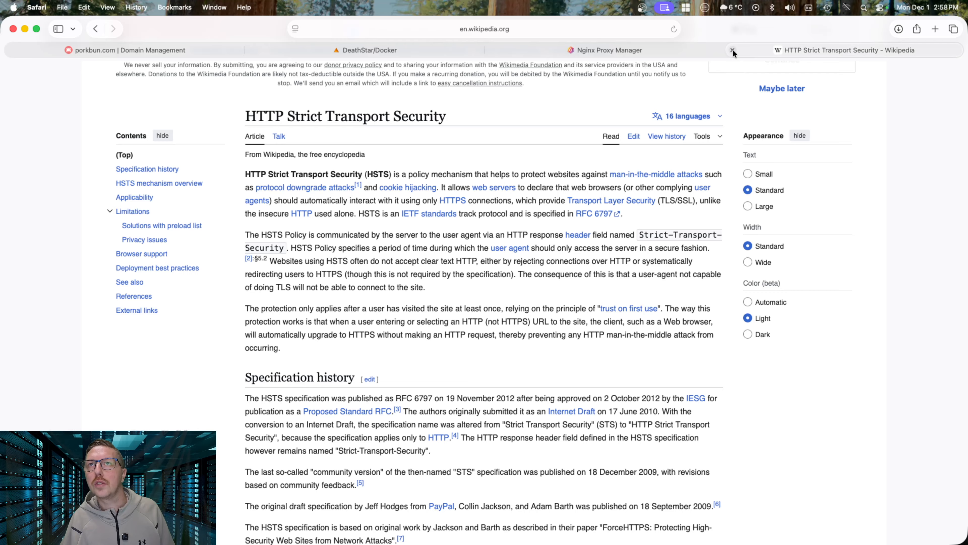
left_click(733, 49)
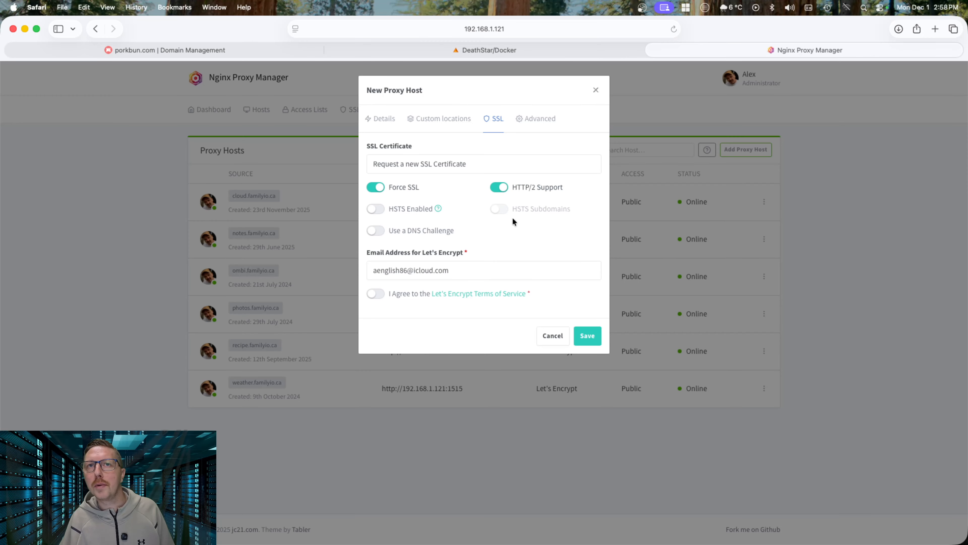
left_click(374, 293)
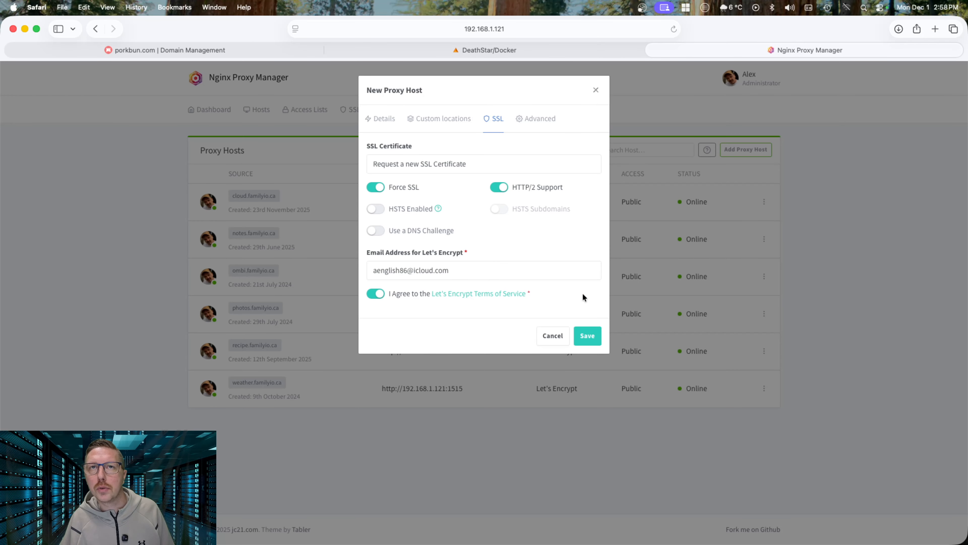
left_click(586, 338)
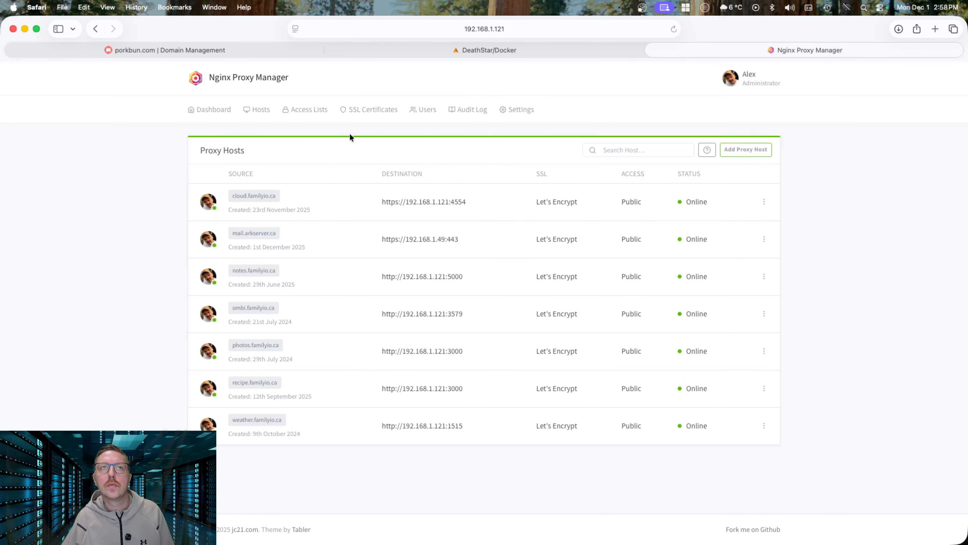
Add a stream forwarding incoming port 25 to 192.168.1.49 port 25
left_click(260, 110)
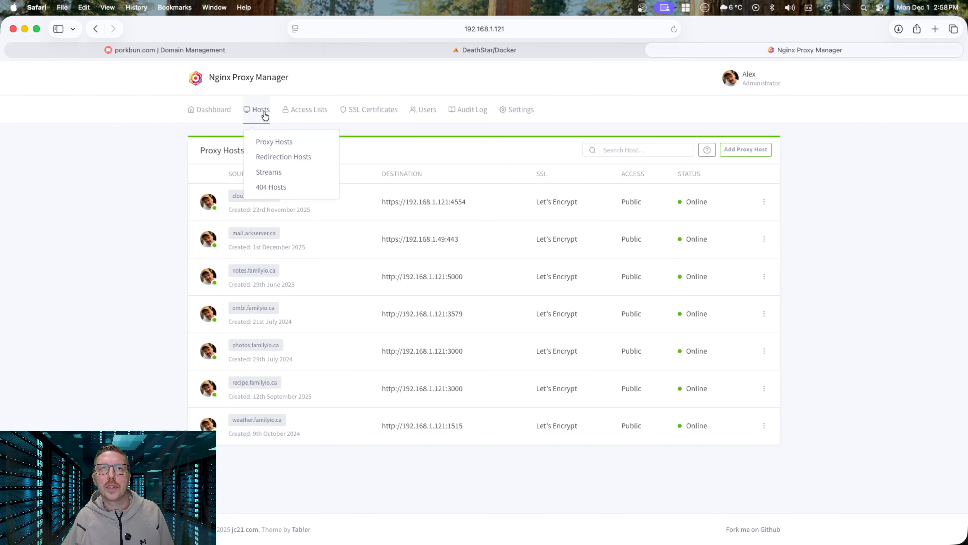
left_click(268, 172)
left_click(484, 256)
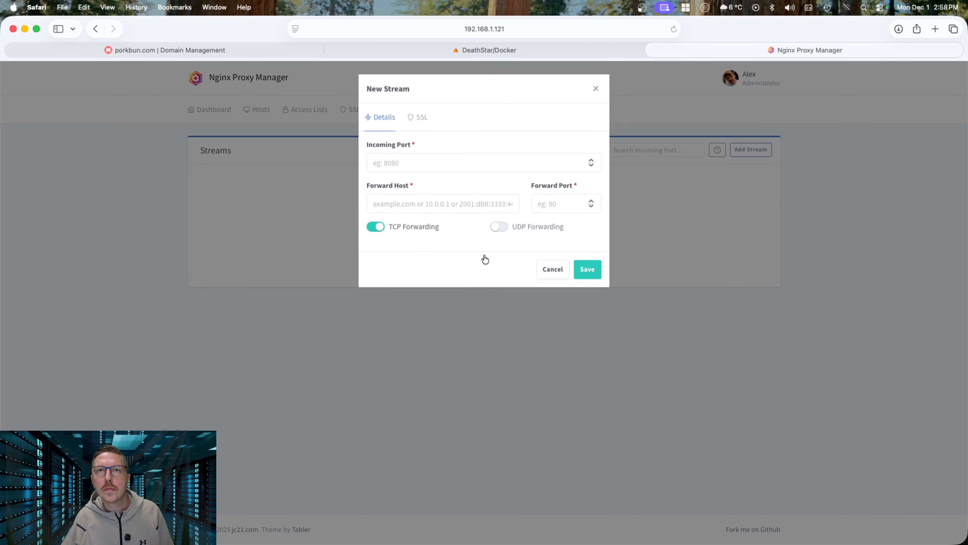
left_click(408, 164)
type("25")
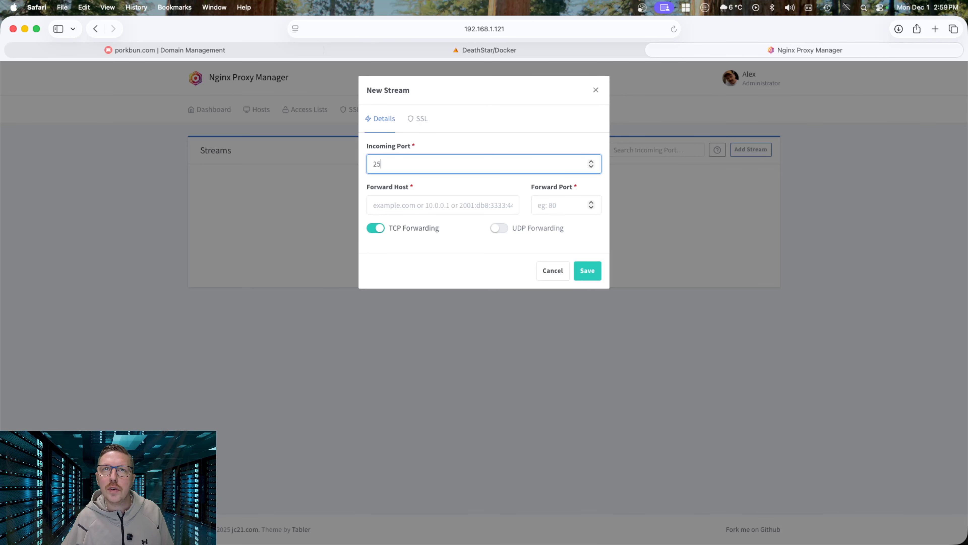
left_click(406, 208)
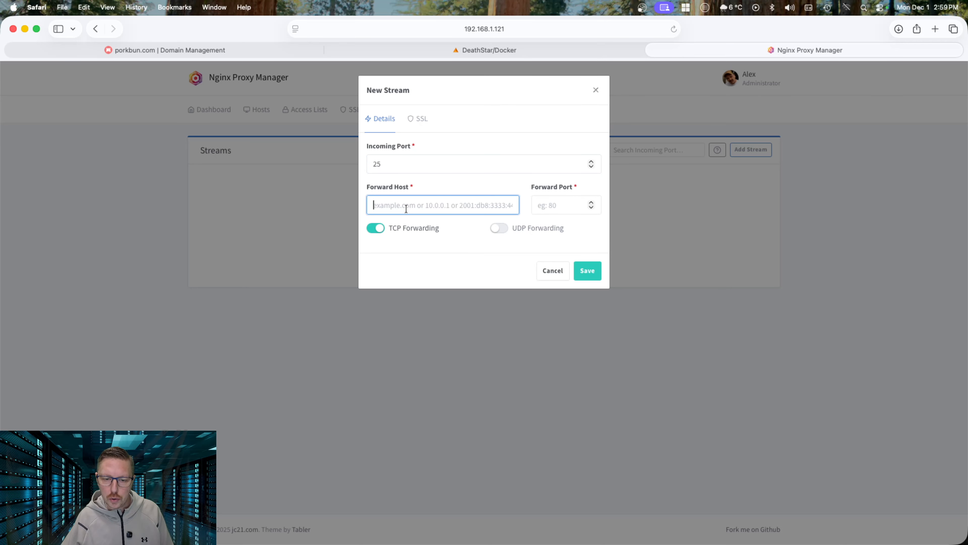
type("192.168.1")
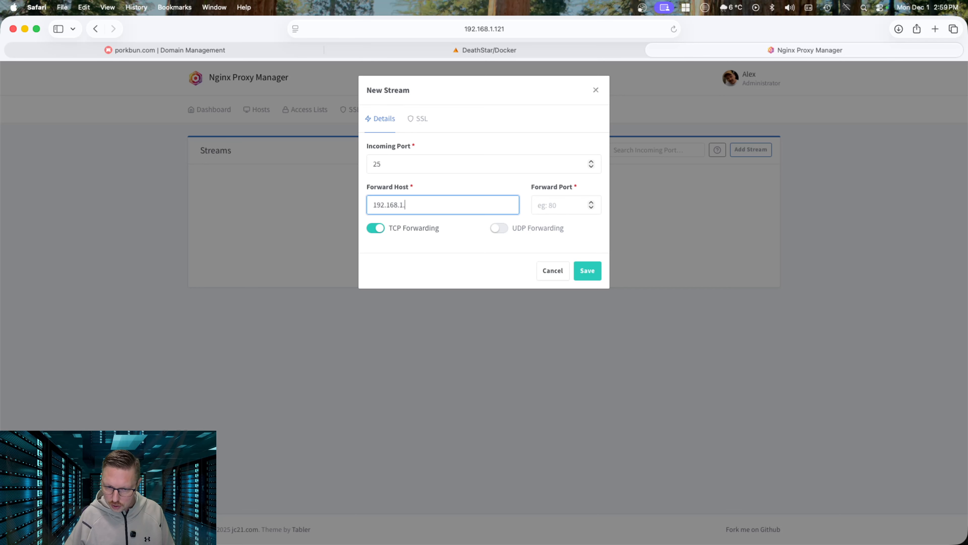
type(".49")
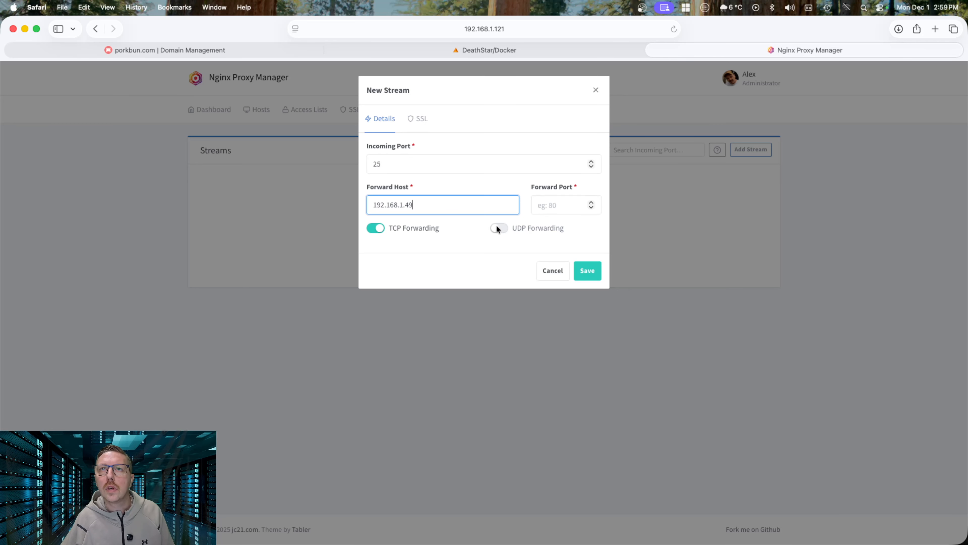
left_click(557, 206)
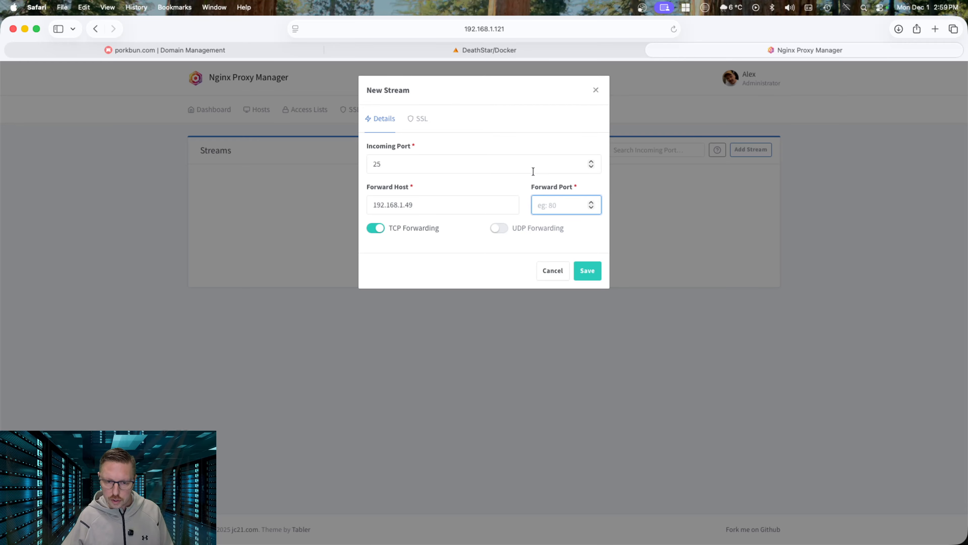
type("25")
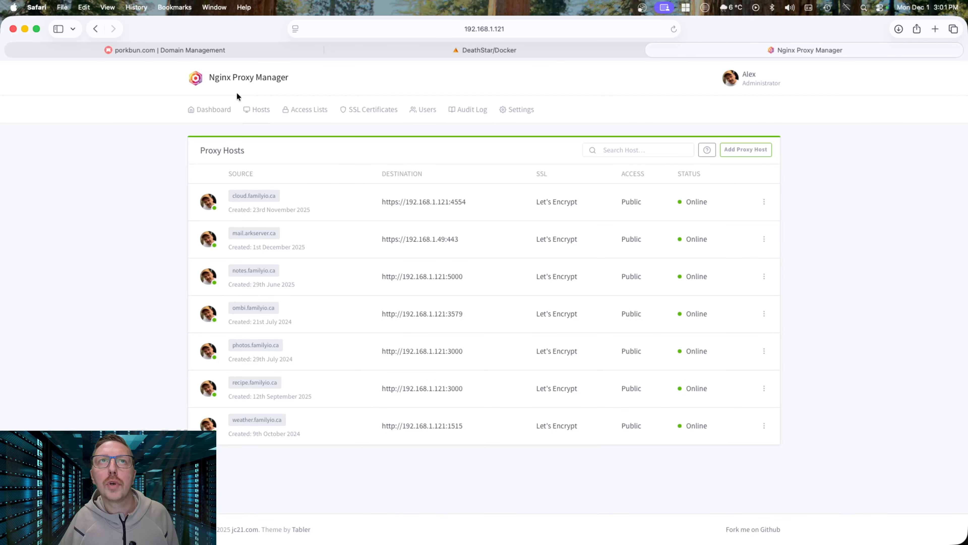
left_click(258, 110)
Show the Streams list with the online port 25 stream forwarding to 192.168.1.49:25
left_click(267, 172)
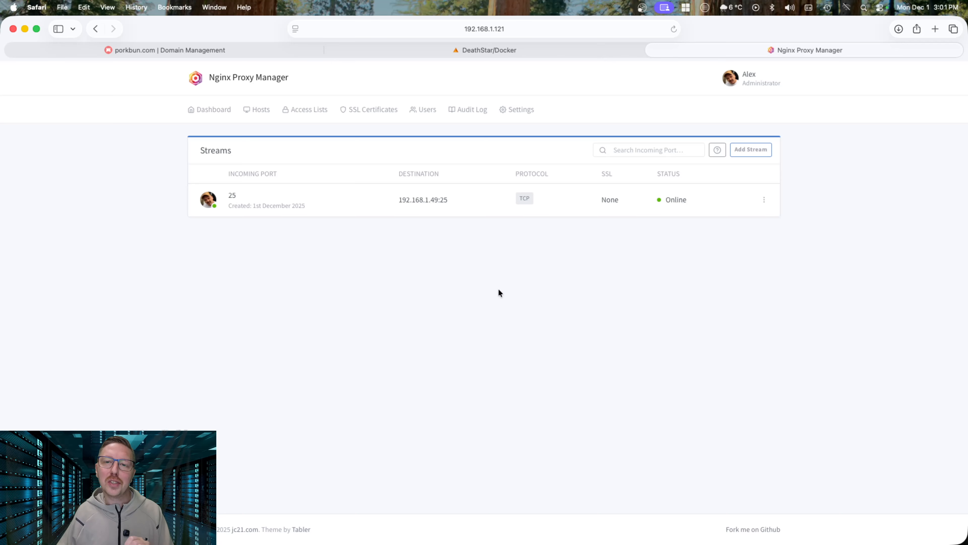
In a new tab, load mail.arkserver.ca without the autocompletion to reach the Outlook sign-in page
key("cmd+t")
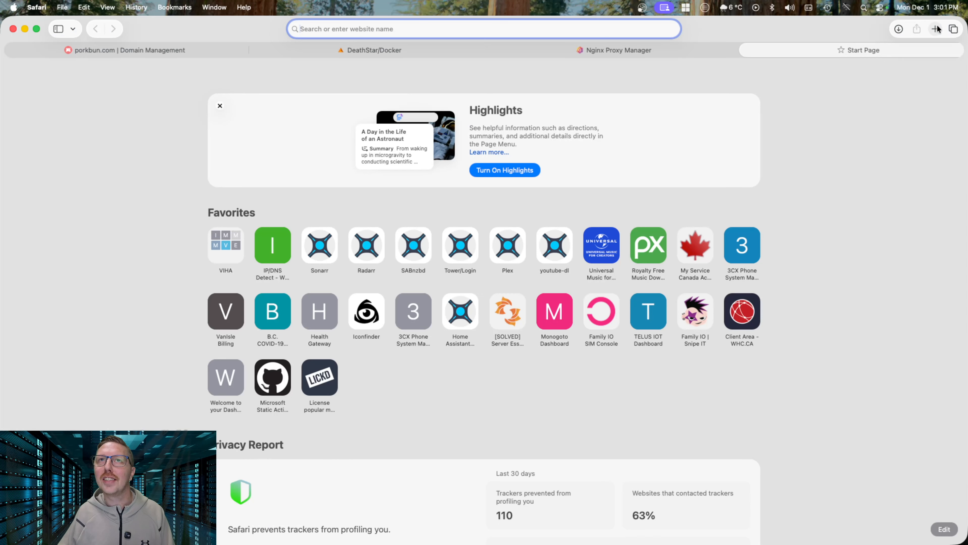
type("mail")
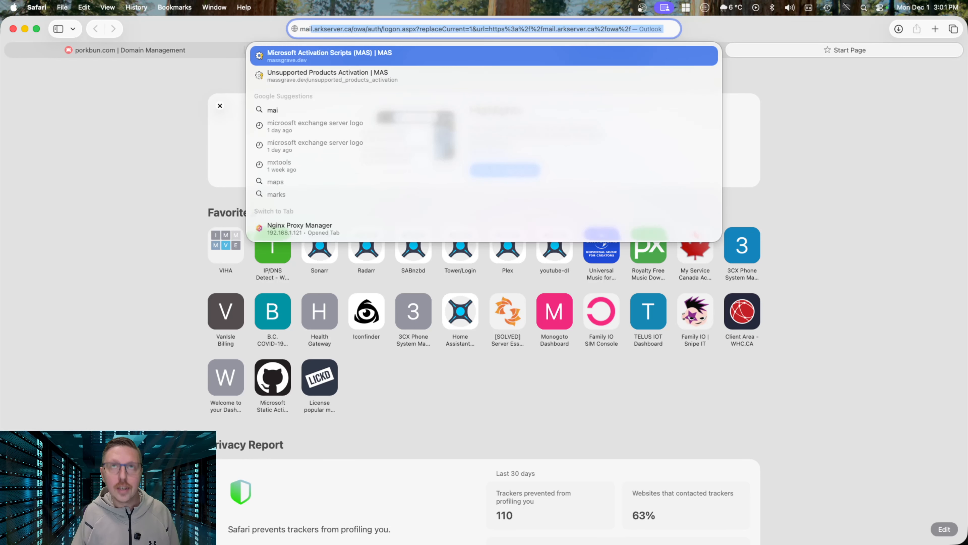
type(".ar")
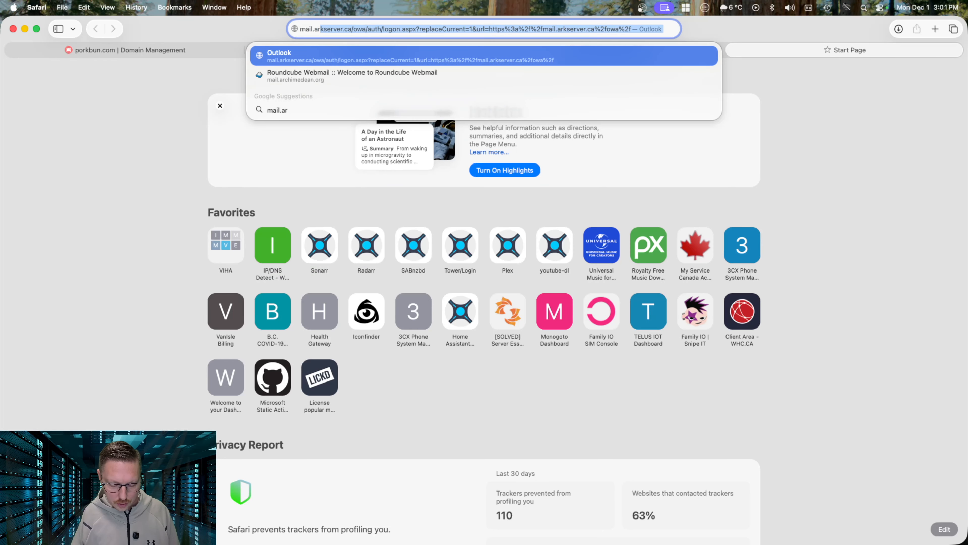
type("kserver.ca")
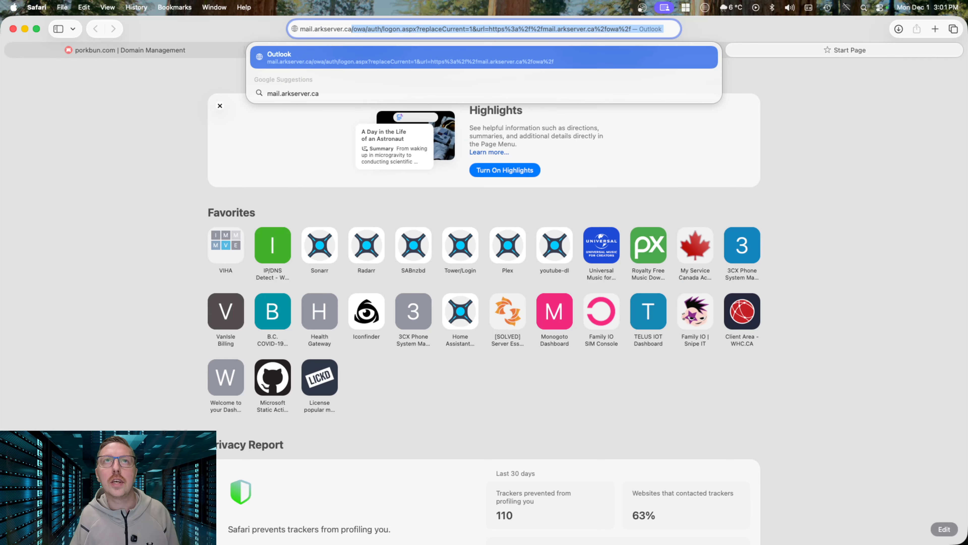
key("Delete")
key("Return")
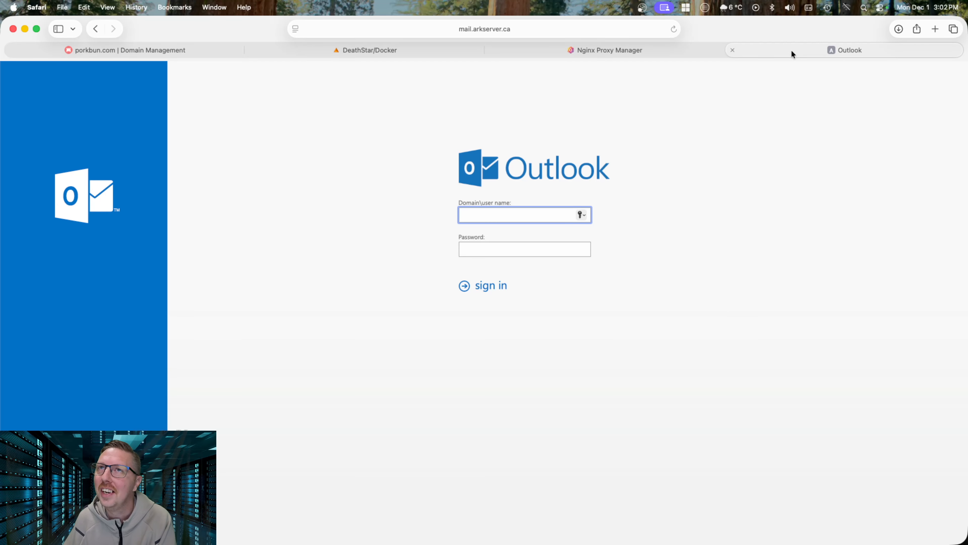
Close the Outlook and DeathStar/Docker tabs and view the mail.arkserver.ca Let's Encrypt certificate listing
left_click(731, 50)
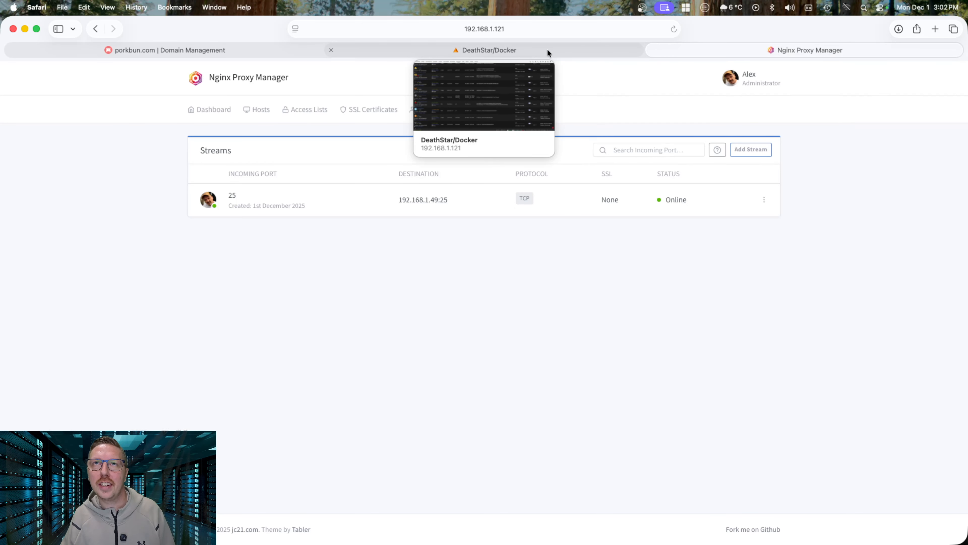
left_click(331, 50)
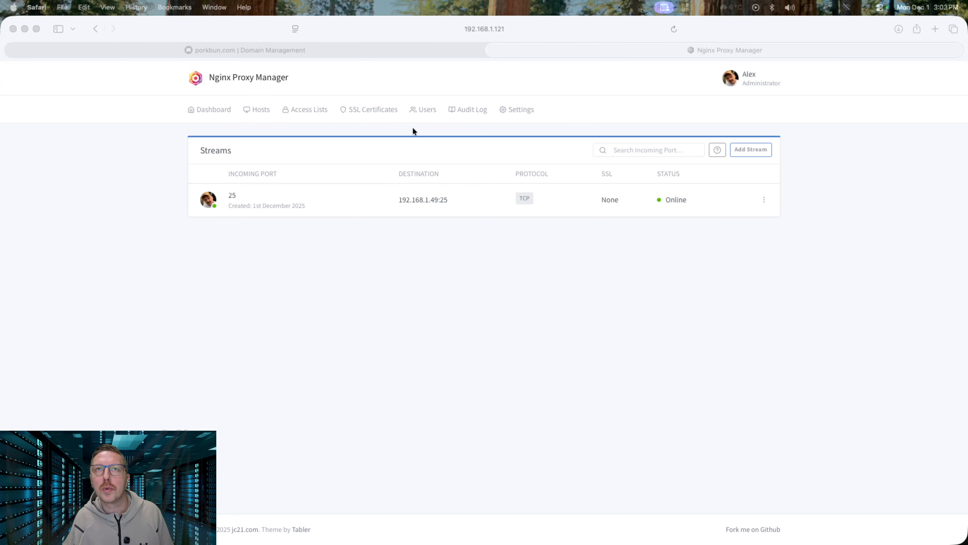
left_click(368, 111)
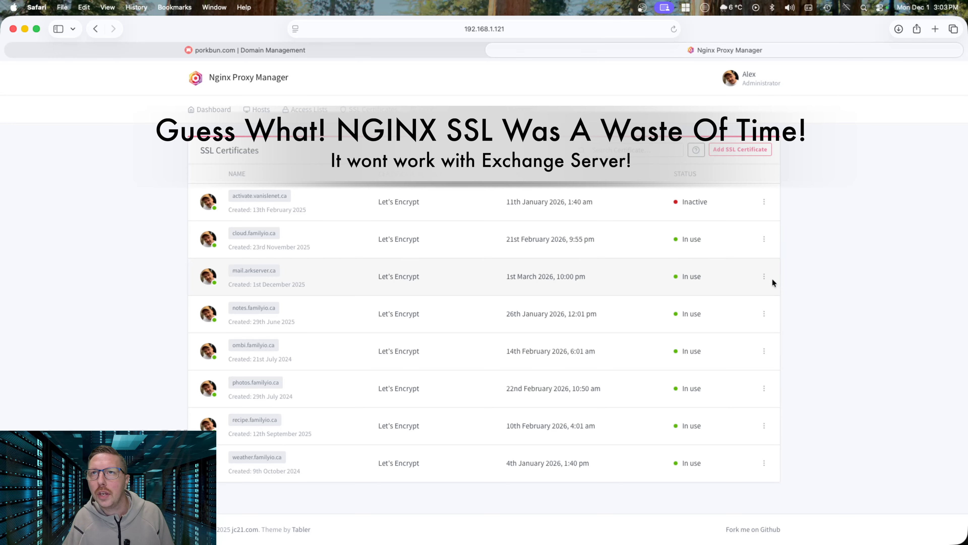
Download the mail.arkserver.ca certificate files, then switch to the Exchange Server remote window
left_click(764, 277)
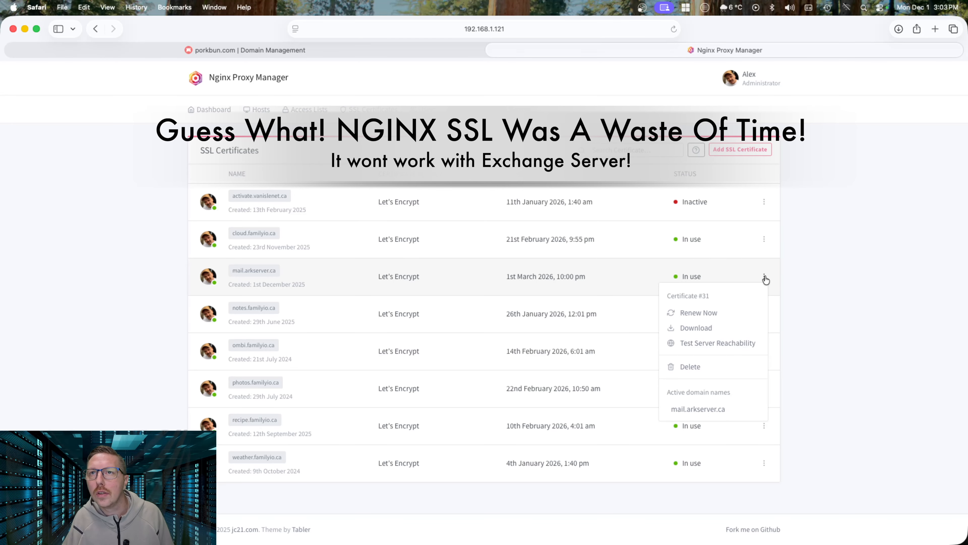
left_click(717, 329)
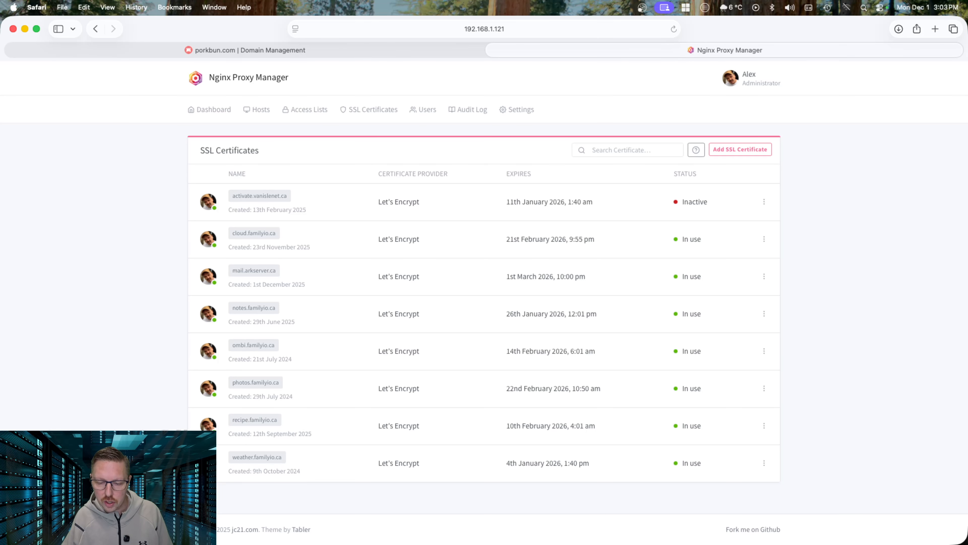
key("super+Tab")
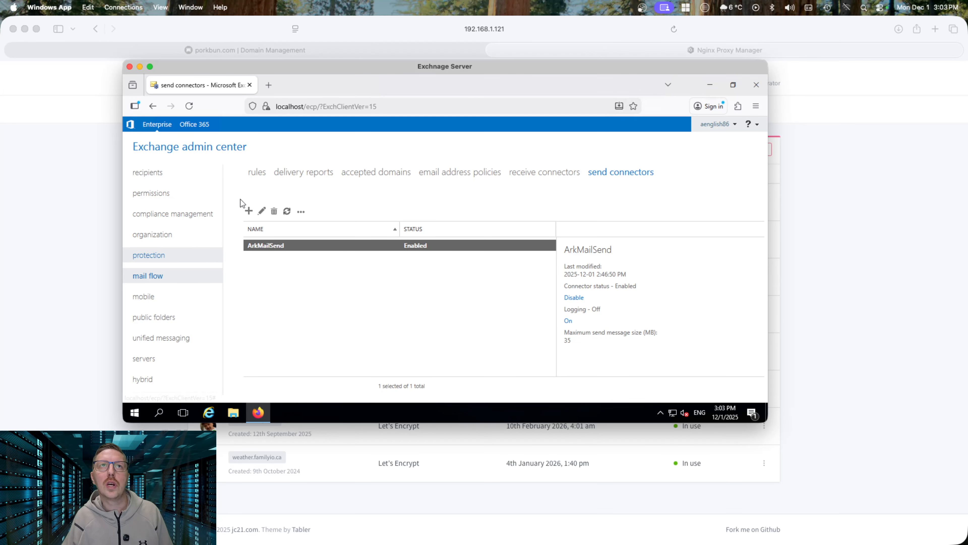
Maximize the Exchange window, go to servers > certificates, and start a new certificate
double_click(493, 65)
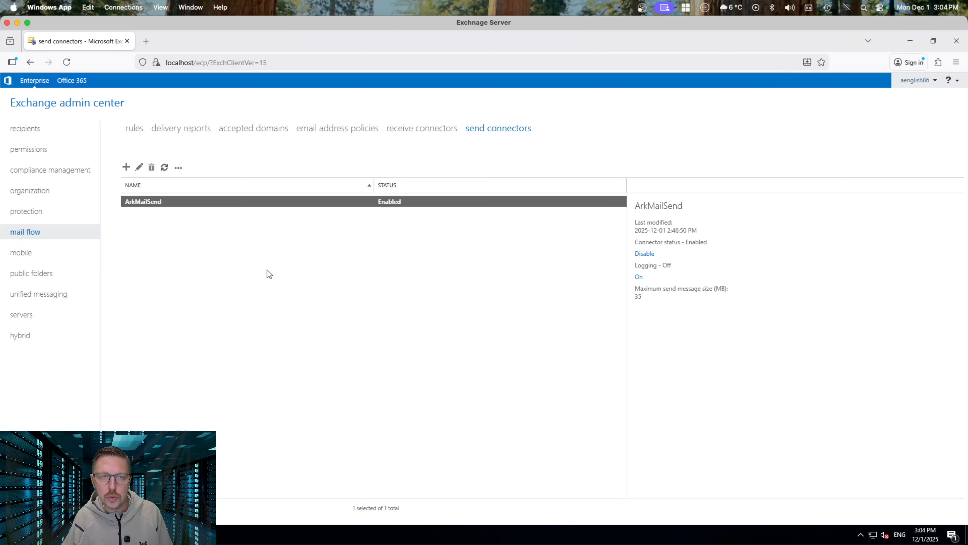
left_click(28, 316)
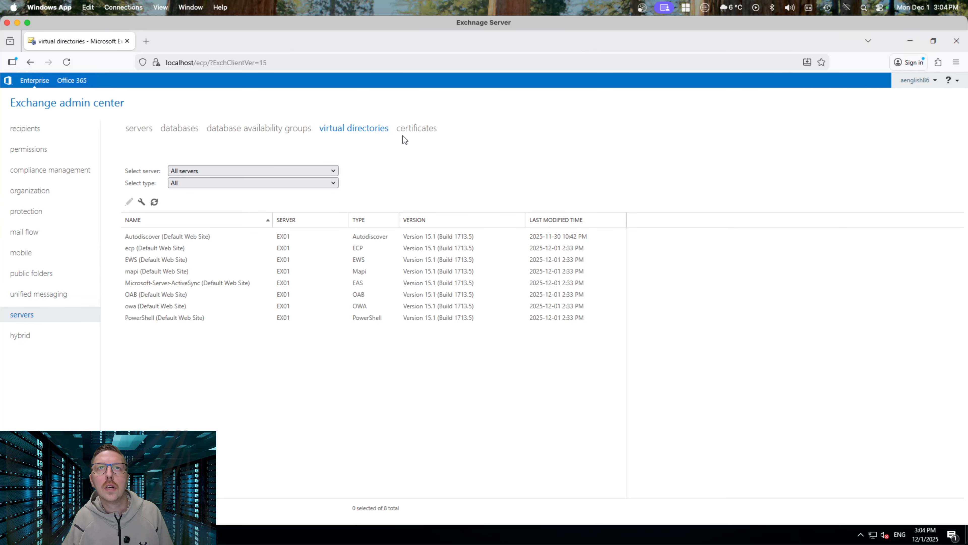
left_click(411, 129)
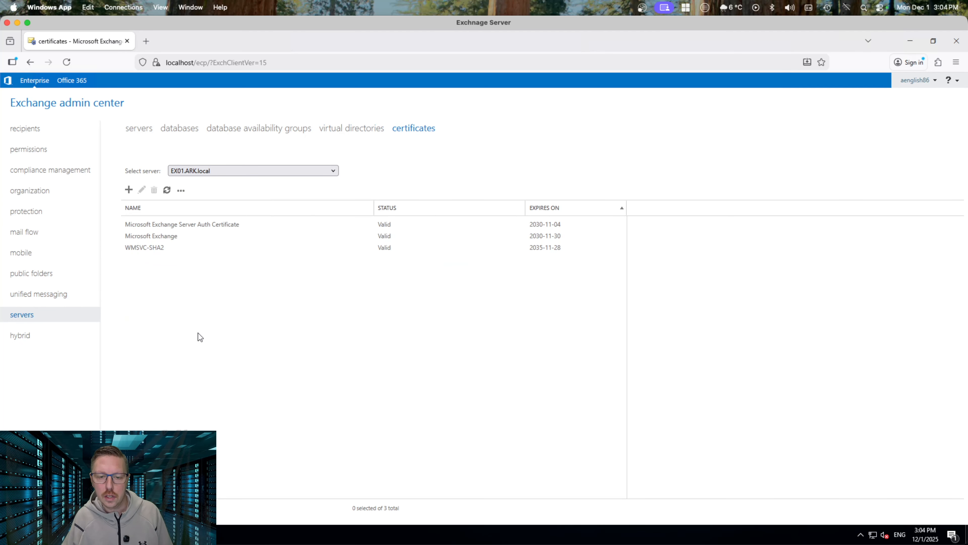
left_click(129, 190)
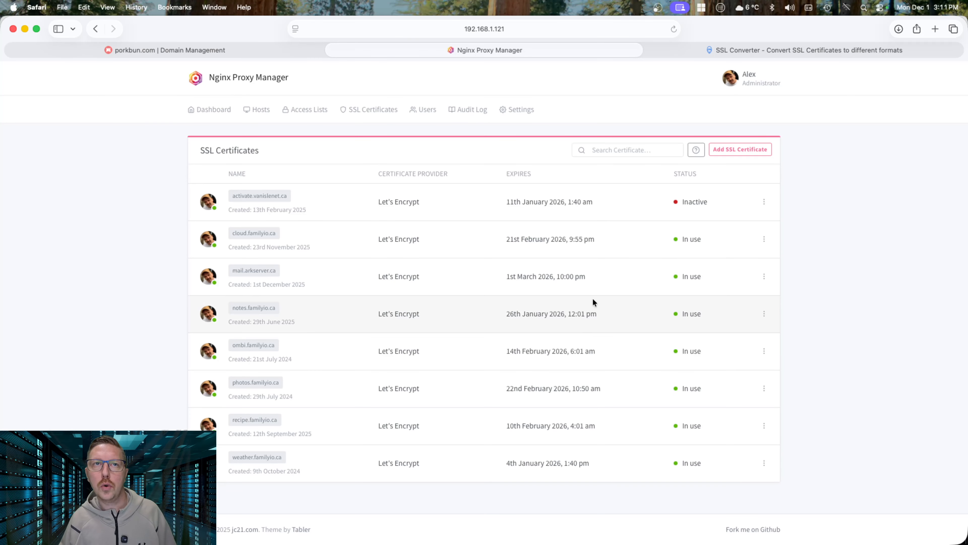
Download the mail.arkserver.ca certificate files again and switch to the certs folder in Finder
left_click(764, 276)
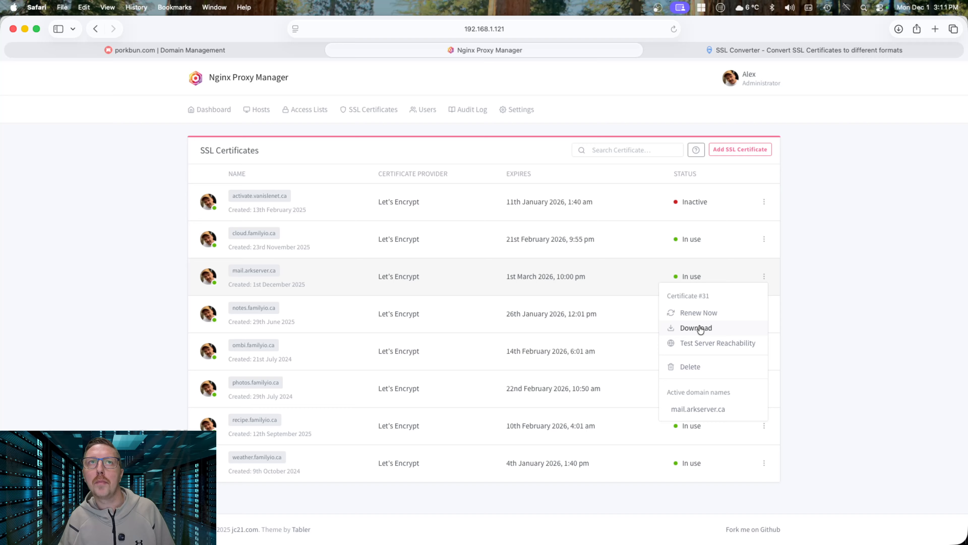
left_click(849, 284)
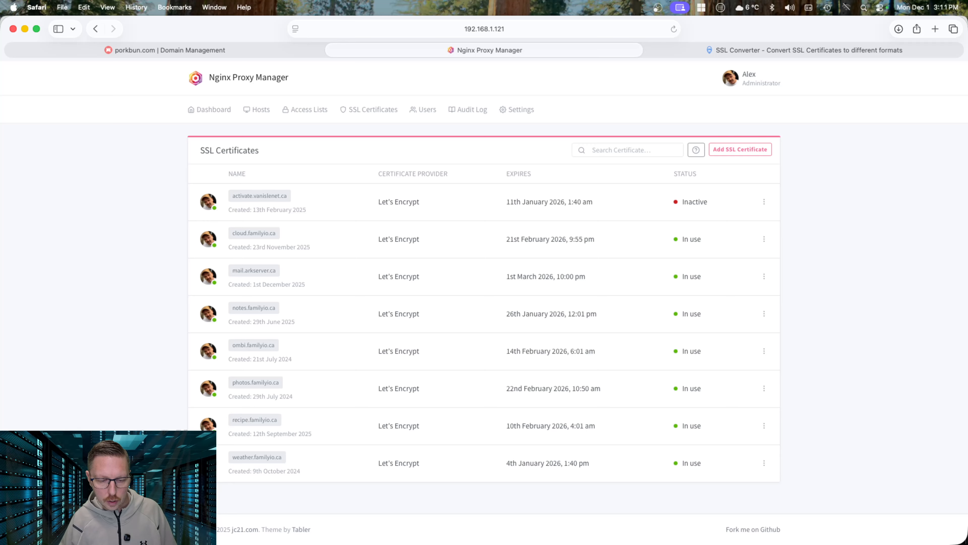
key("super+Tab")
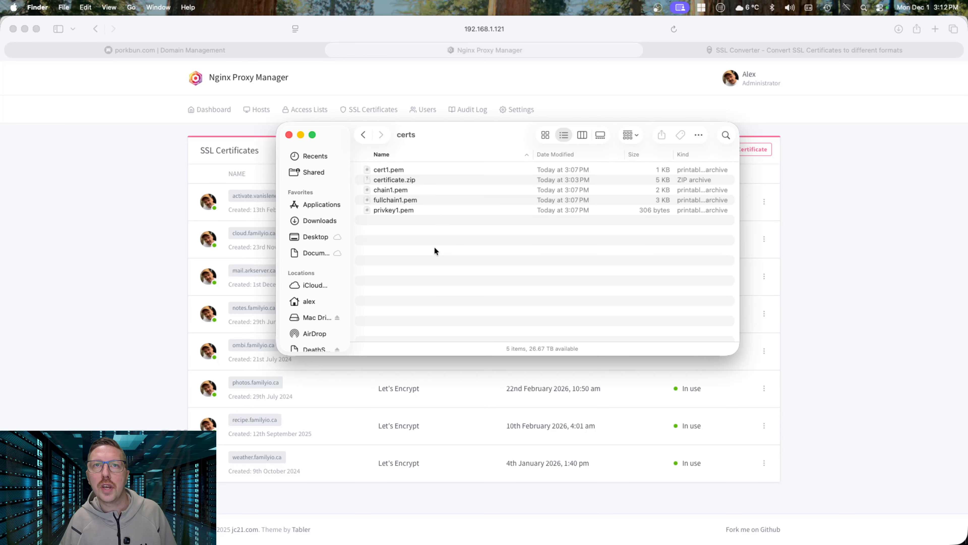
Review cert1.pem, chain1.pem, fullchain1.pem and privkey1.pem in the certs folder
left_click(390, 170)
left_click(395, 190)
left_click(403, 200)
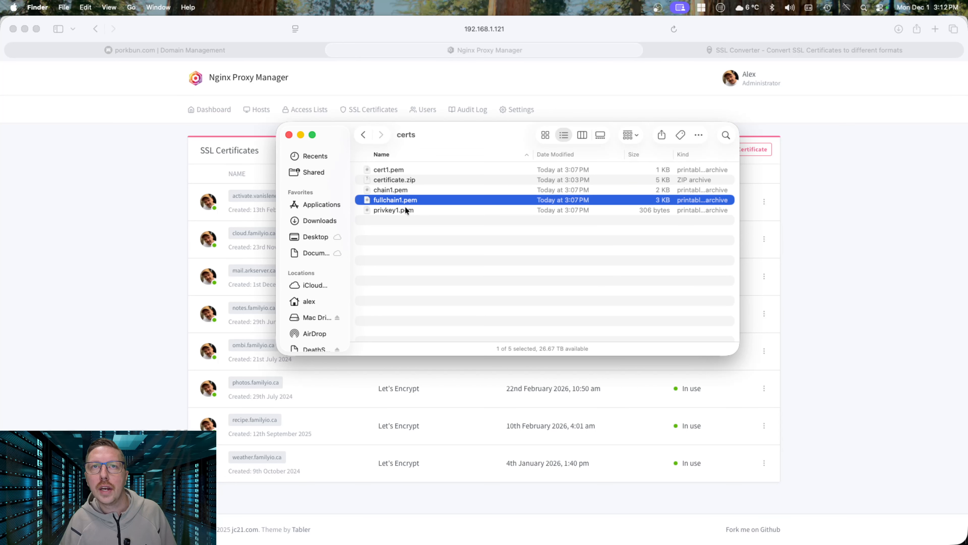
left_click(406, 209)
left_click(437, 235)
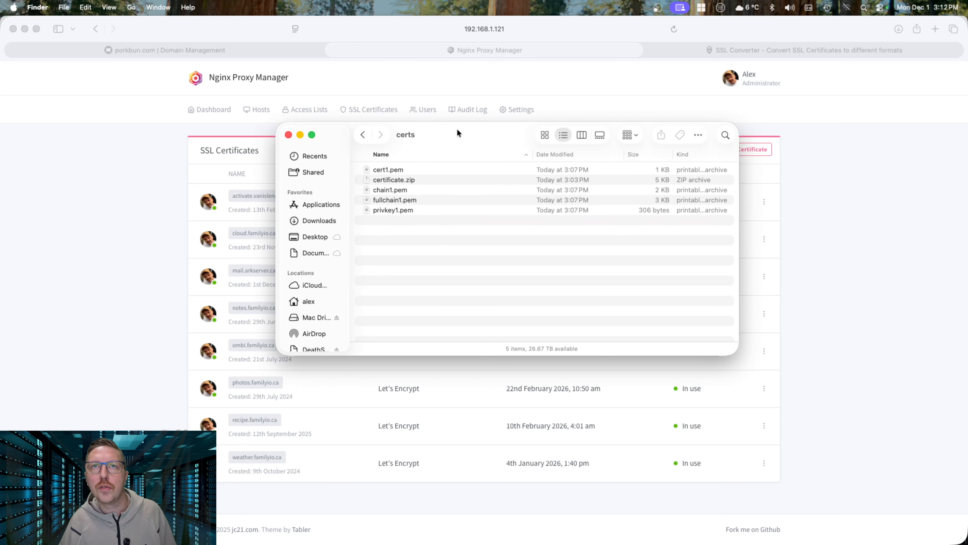
Close the certs folder window and return to the SSL Converter page in Safari
left_click_drag(457, 129, 483, 143)
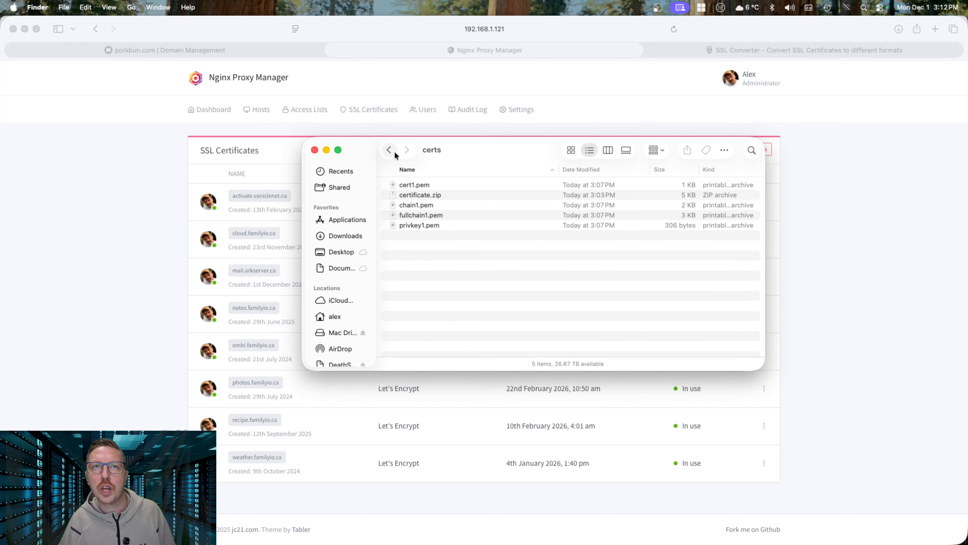
left_click(315, 150)
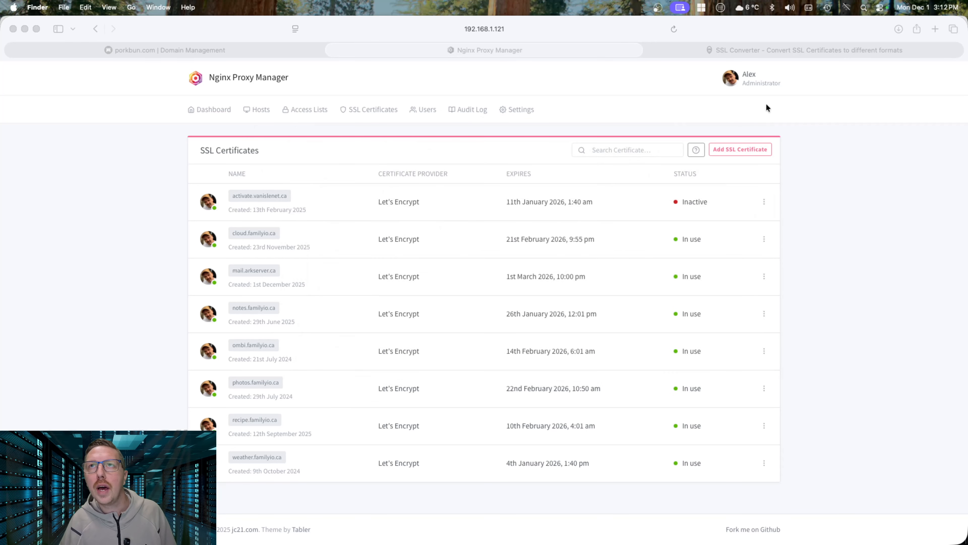
left_click(794, 51)
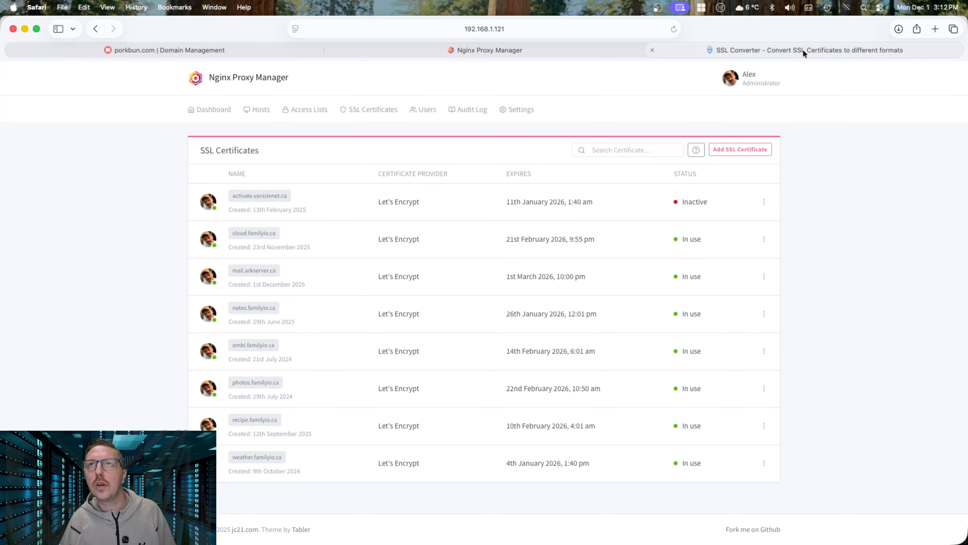
left_click(788, 50)
Scroll to the conversion options and keep PFX/PKCS#12 as the target format
left_click(429, 28)
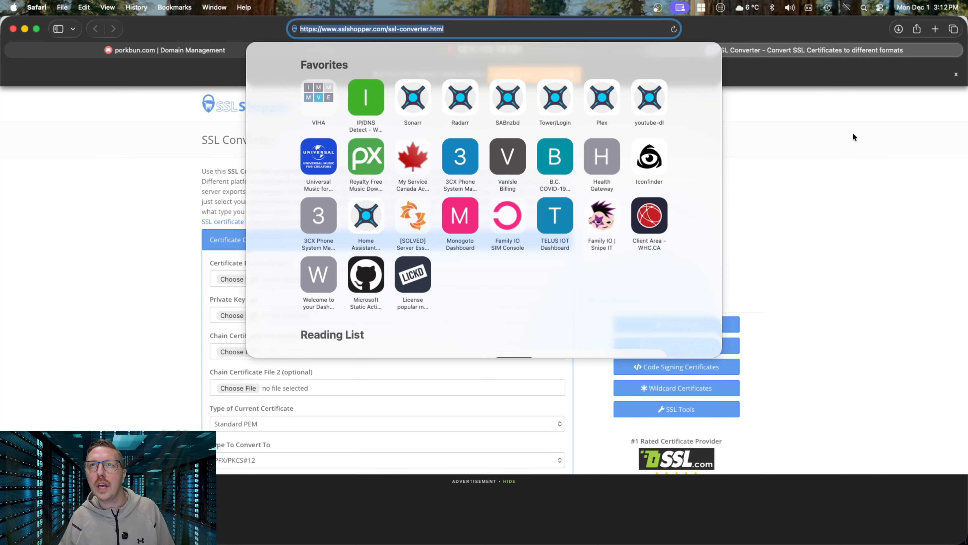
left_click(820, 115)
scroll(460, 214, "down", 5)
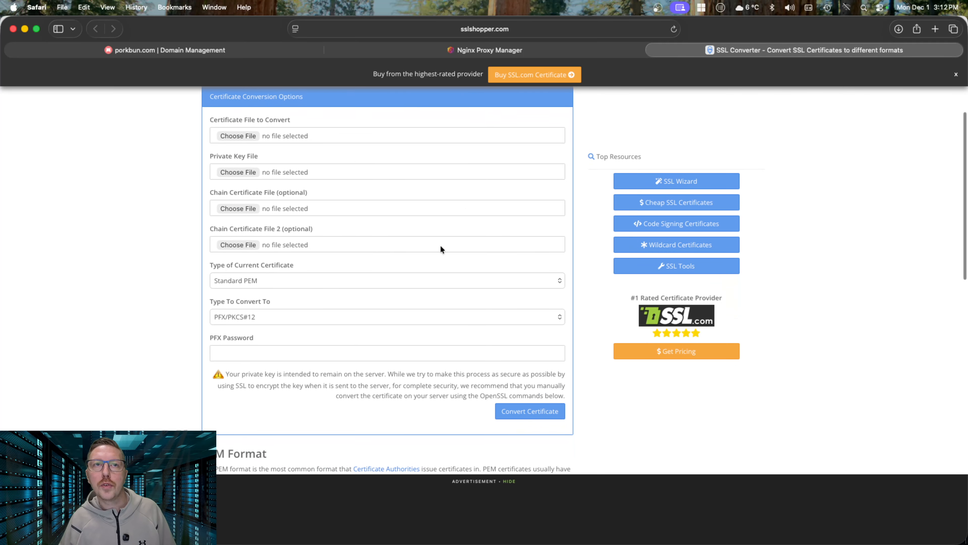
left_click(246, 317)
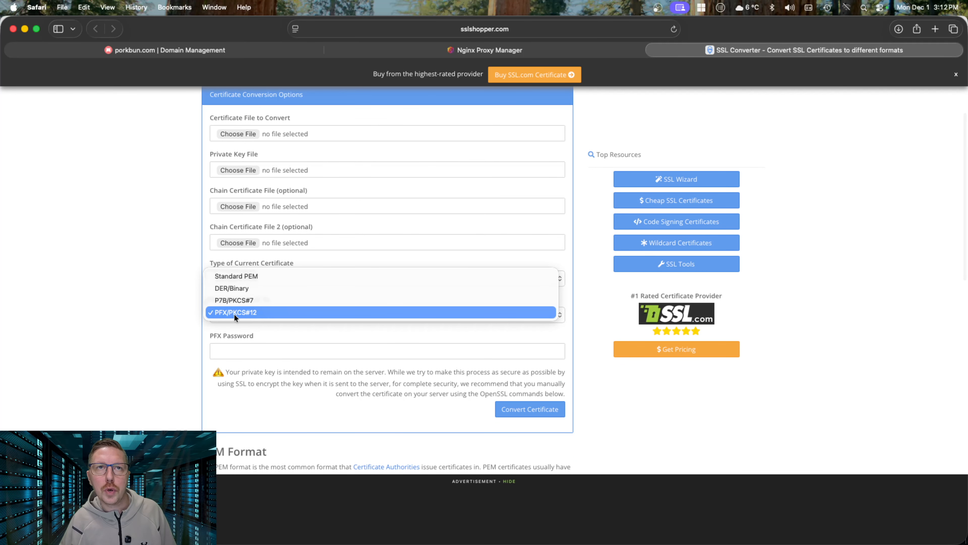
left_click(236, 312)
scroll(333, 291, "up", 3)
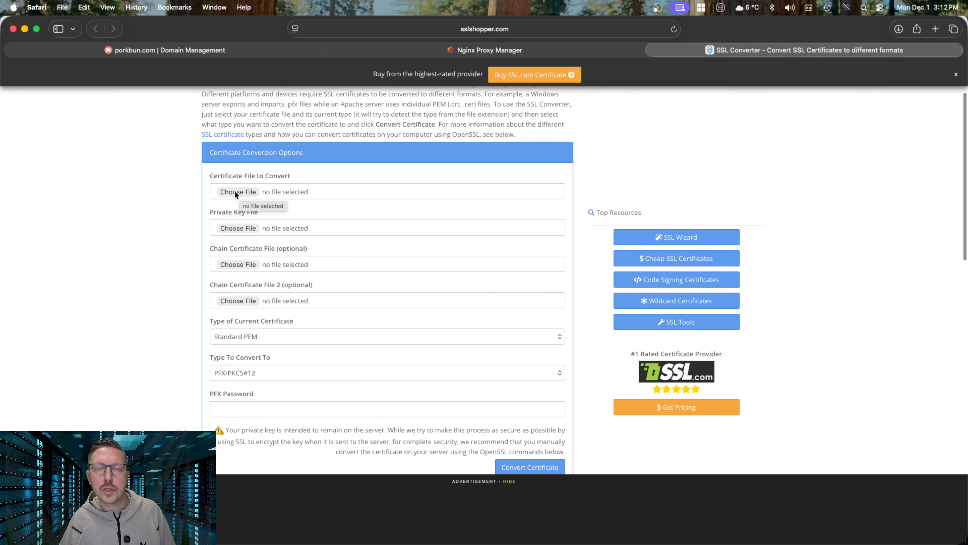
Upload fullchain1.pem from the DeathStar Software/certs folder as the certificate to convert
left_click(235, 193)
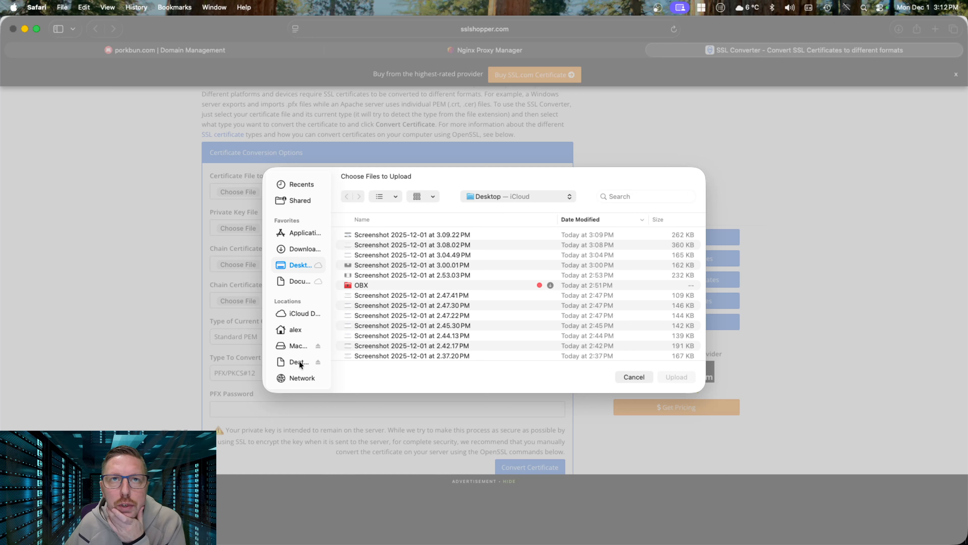
left_click(298, 361)
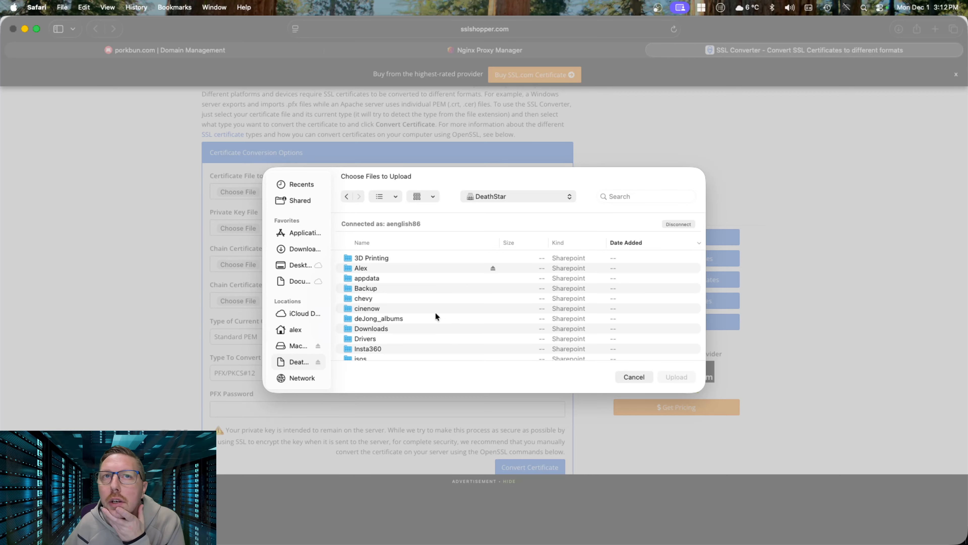
scroll(412, 310, "down", 5)
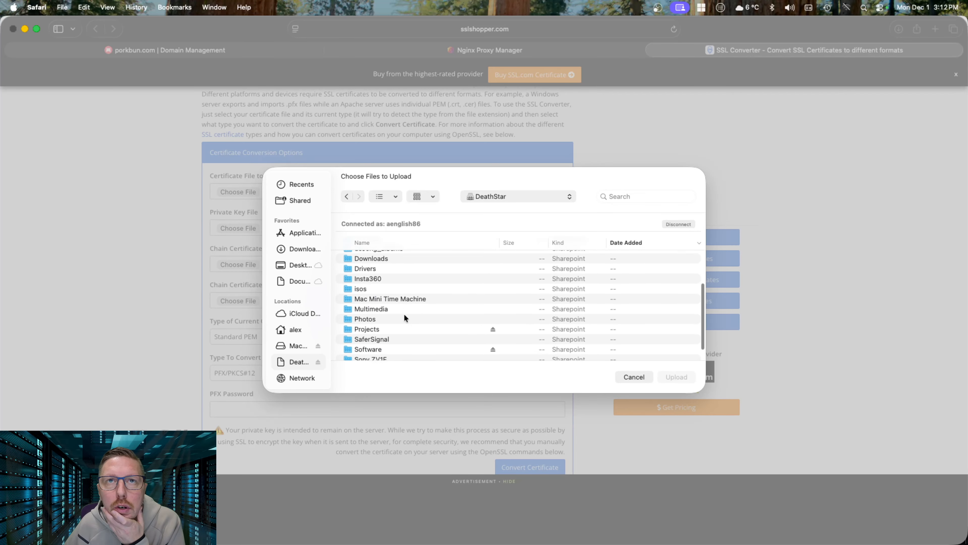
left_click(375, 333)
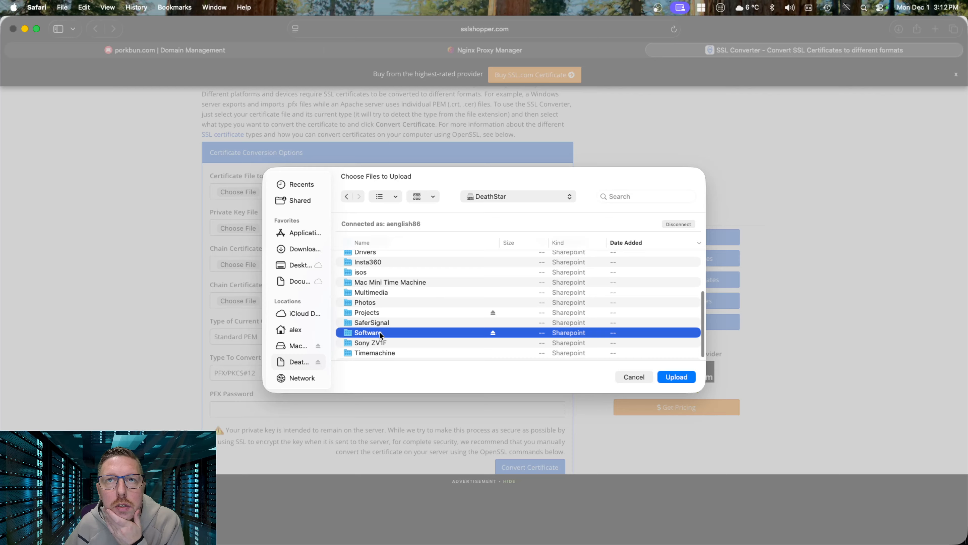
double_click(374, 334)
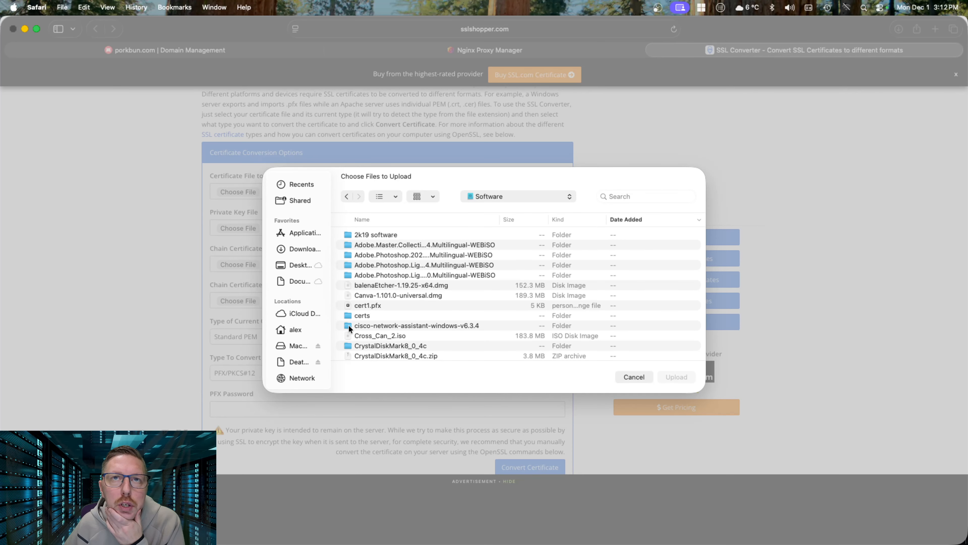
left_click(363, 318)
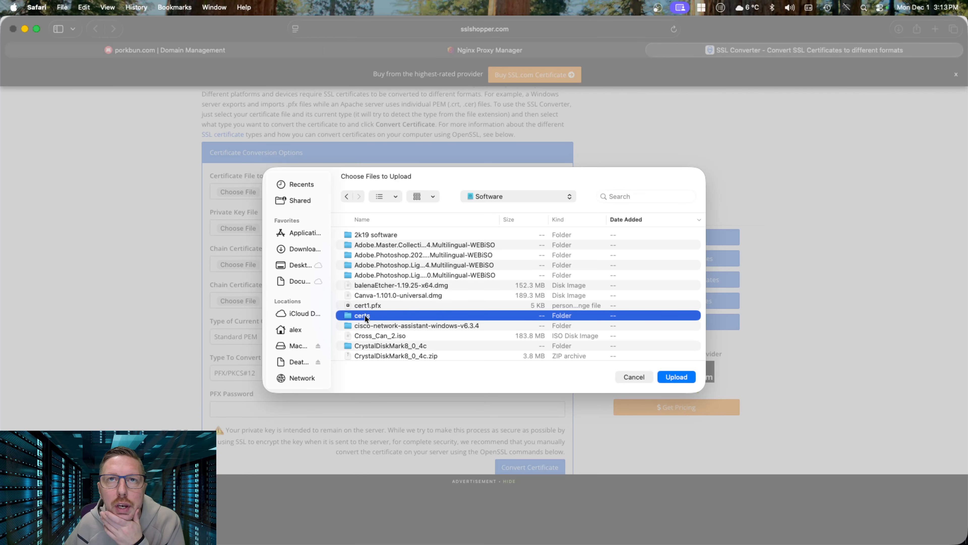
double_click(365, 318)
left_click(379, 265)
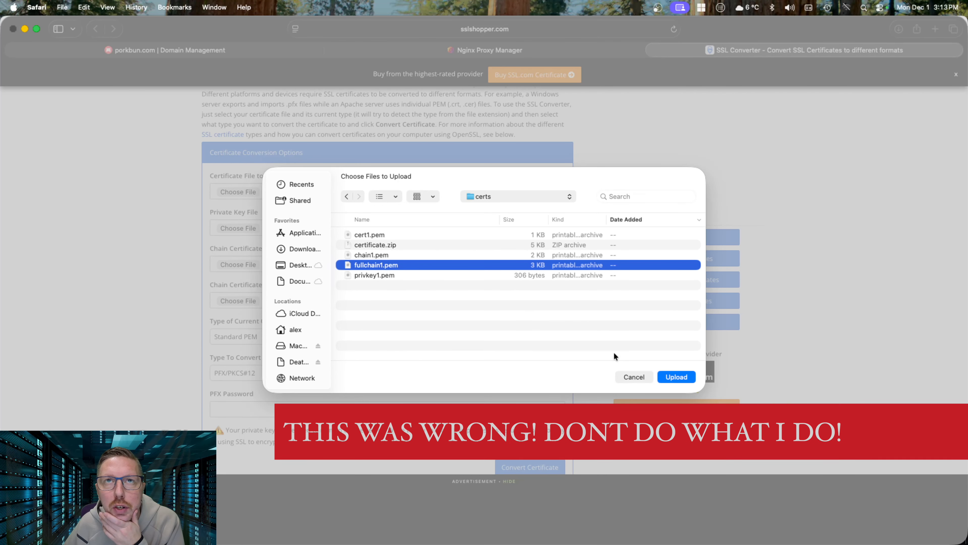
left_click(676, 376)
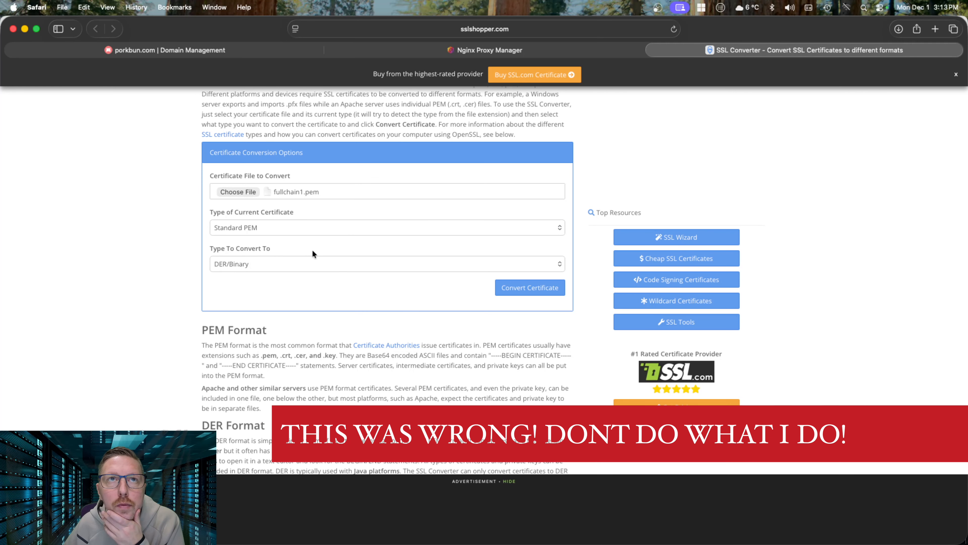
Set Type To Convert To to PFX/PKCS#12
left_click(291, 265)
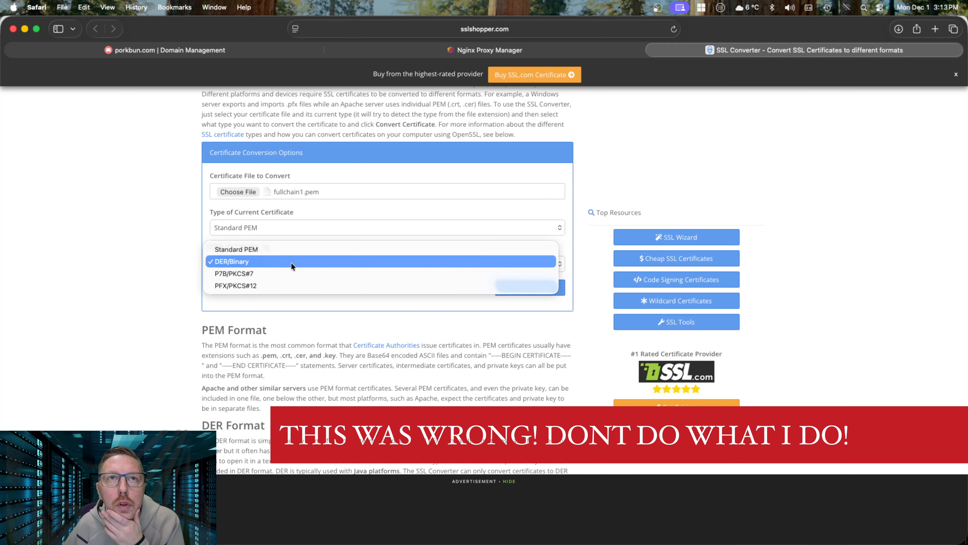
left_click(259, 284)
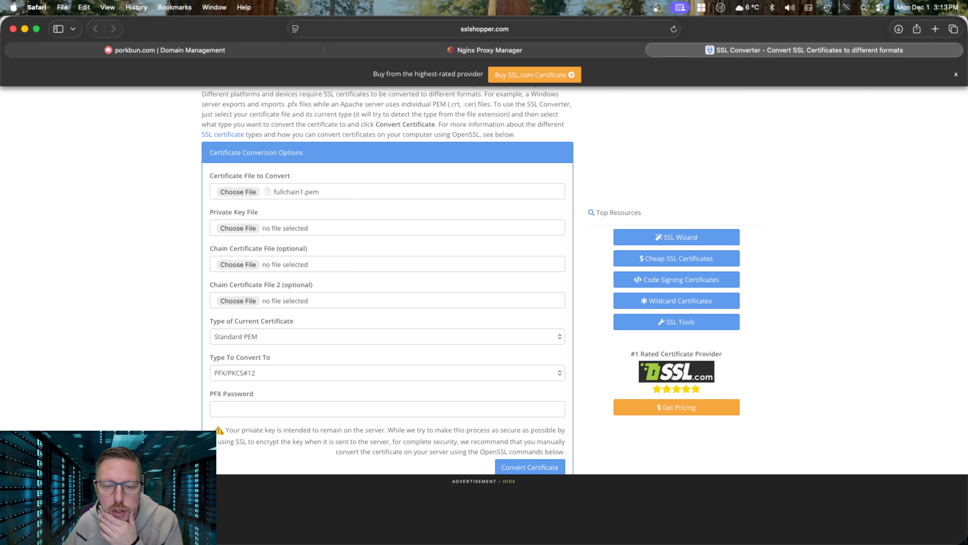
scroll(294, 266, "down", 1)
Attach privkey1.pem as the private key file and chain1.pem as the chain certificate file
left_click(246, 227)
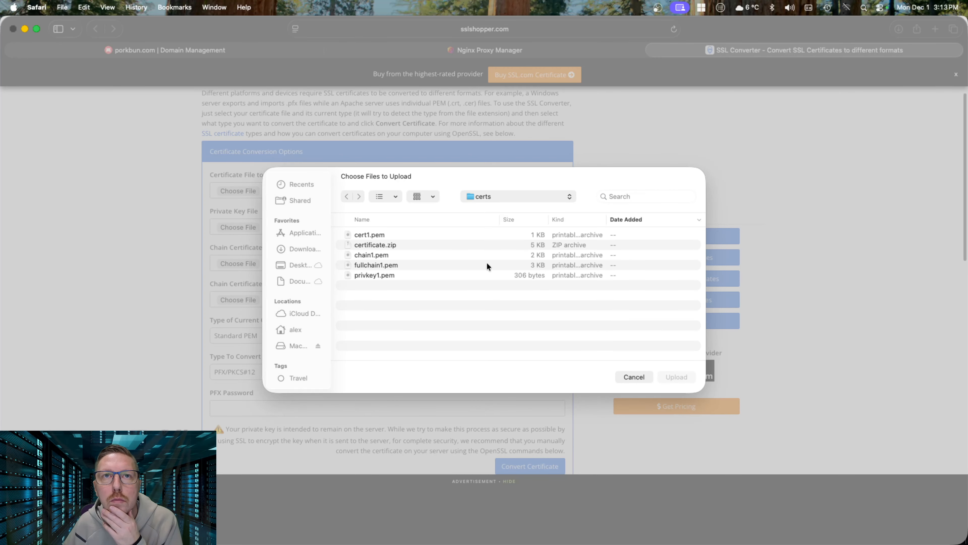
double_click(384, 275)
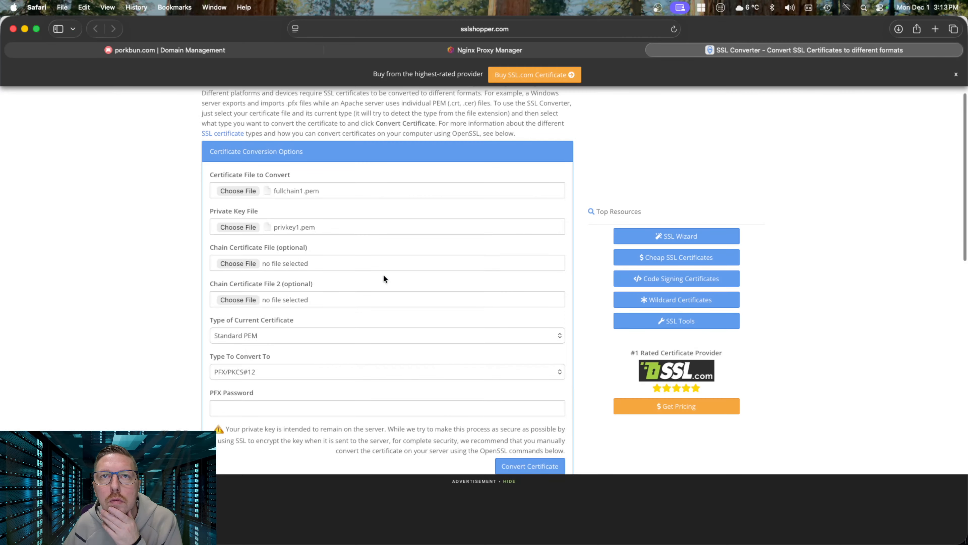
left_click(239, 264)
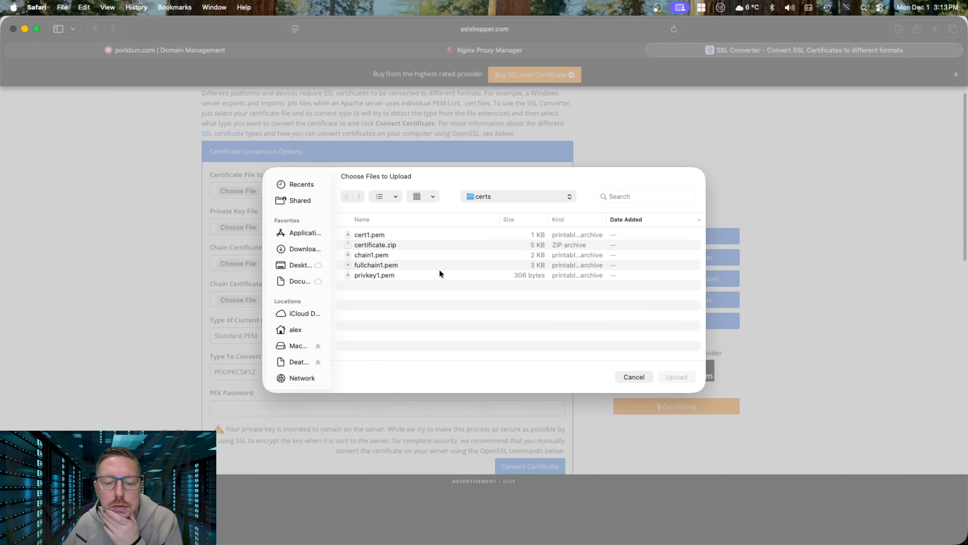
double_click(372, 255)
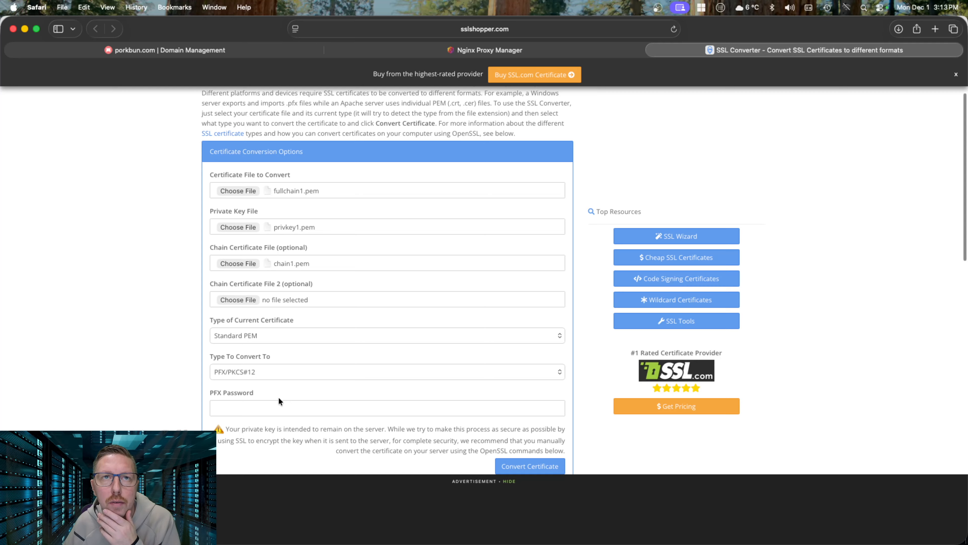
Enter a PFX password in SSL Converter and convert the certificate to fullchain1.pfx
left_click(276, 408)
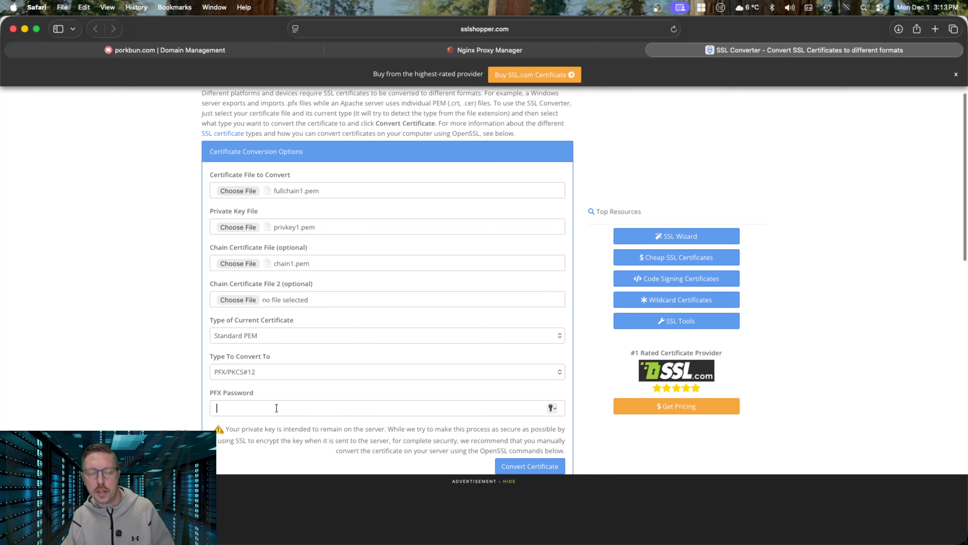
type("•")
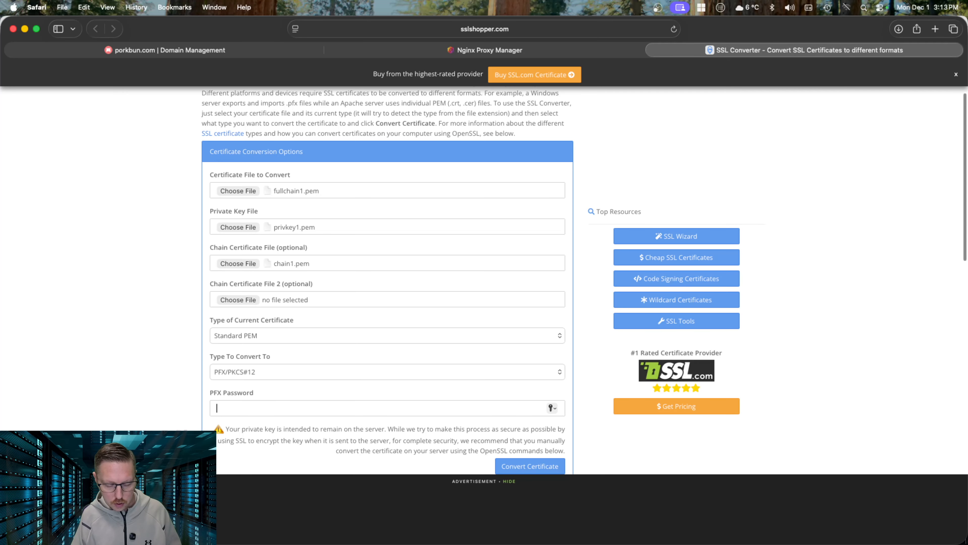
type("••••••••")
key("BackSpace")
key("BackSpace")
key("BackSpace")
key("BackSpace")
key("BackSpace")
key("BackSpace")
key("BackSpace")
key("BackSpace")
type("•••••••••")
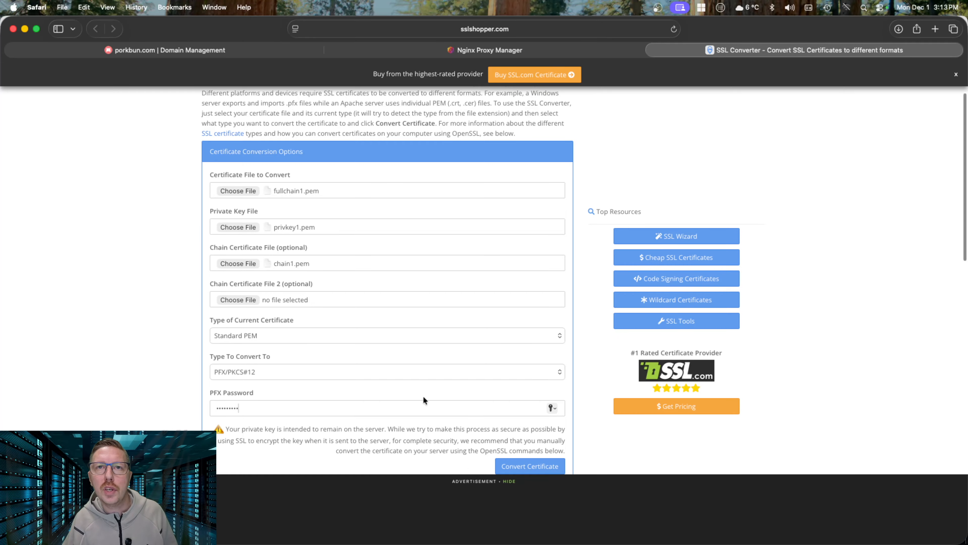
scroll(424, 401, "down", 3)
left_click(530, 356)
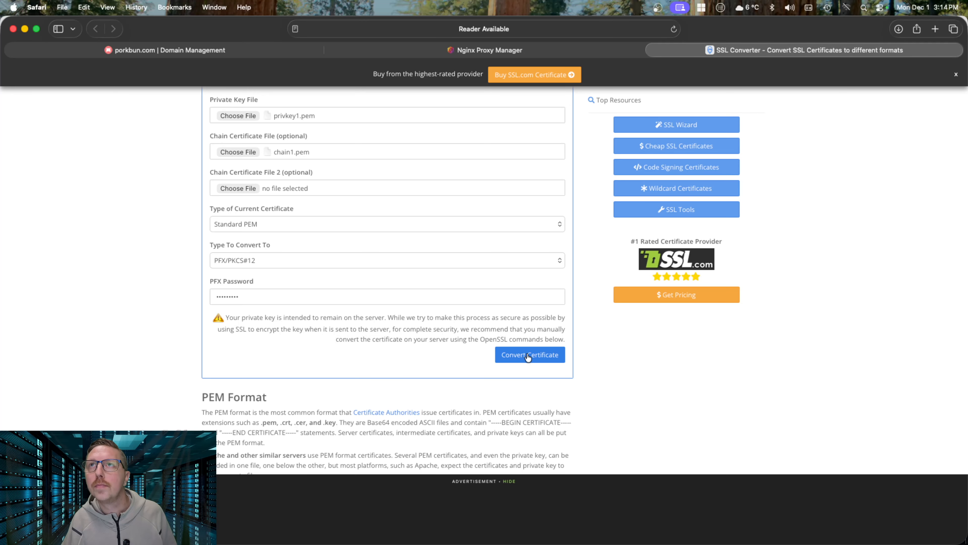
Pick up the downloaded fullchain1.pfx from Safari's downloads and bring up a Finder window
left_click(898, 29)
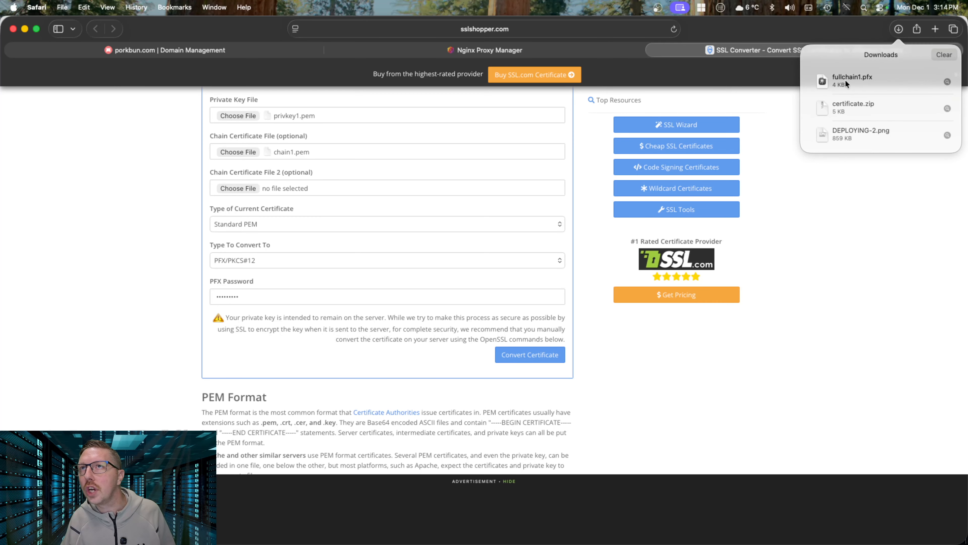
left_click_drag(844, 81, 835, 30)
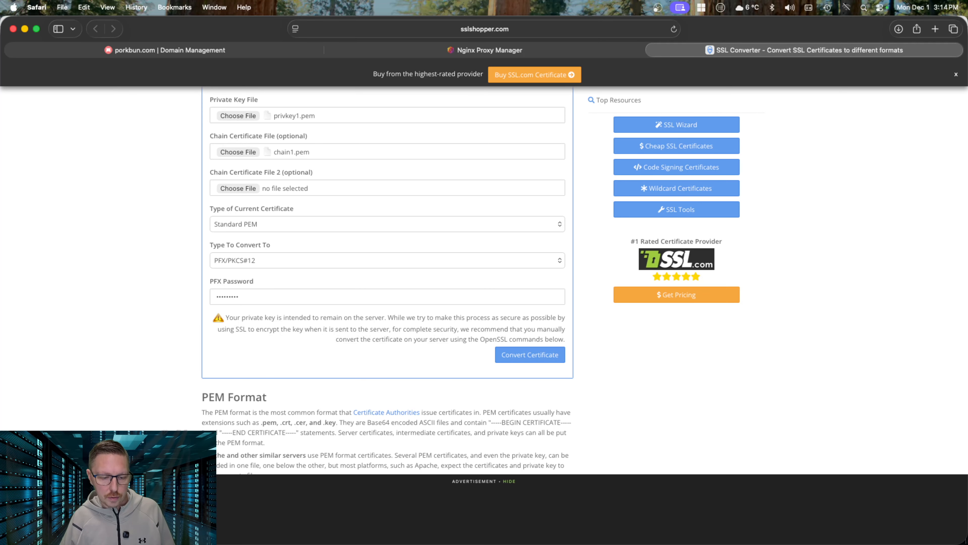
left_click(356, 521)
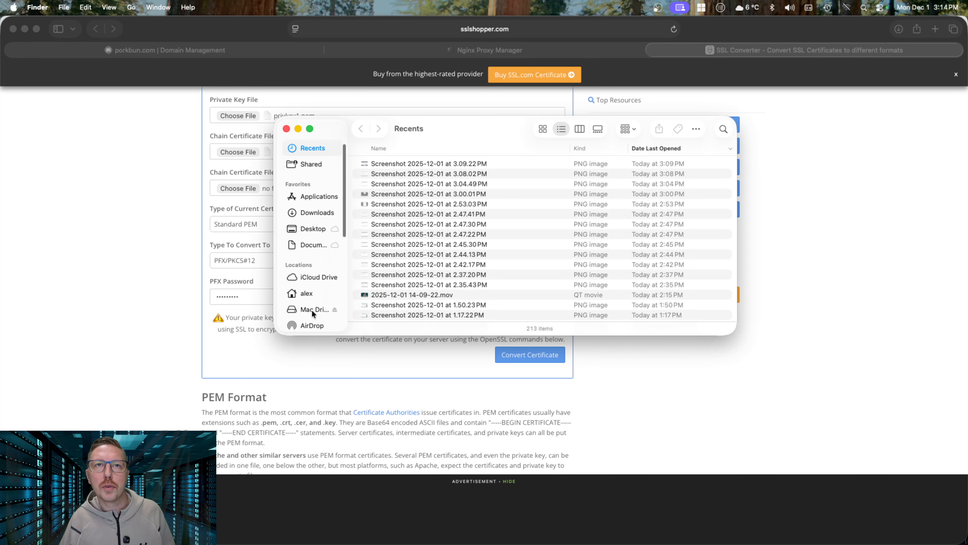
Drop fullchain1.pfx into DeathStar > Software > certs, then return to the Exchange server session
scroll(312, 301, "down", 3)
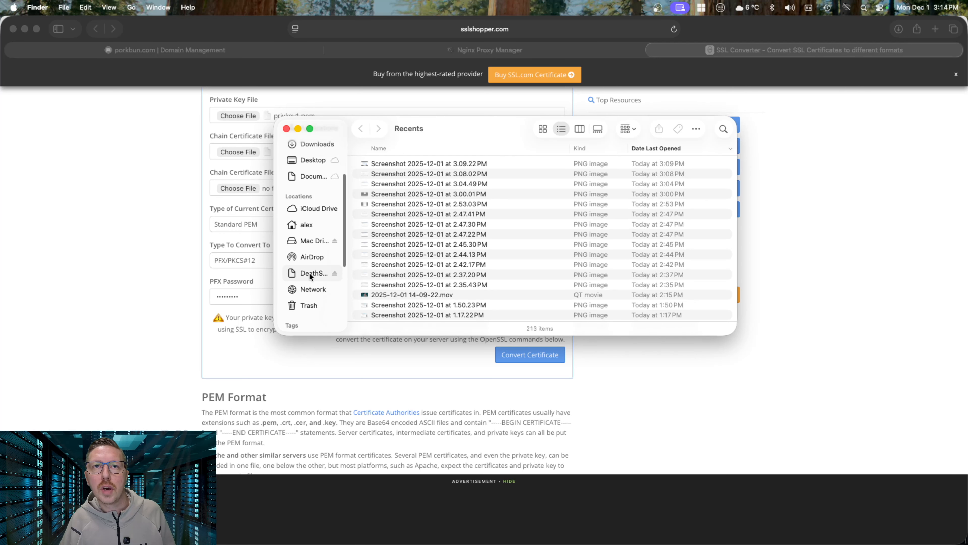
left_click(310, 274)
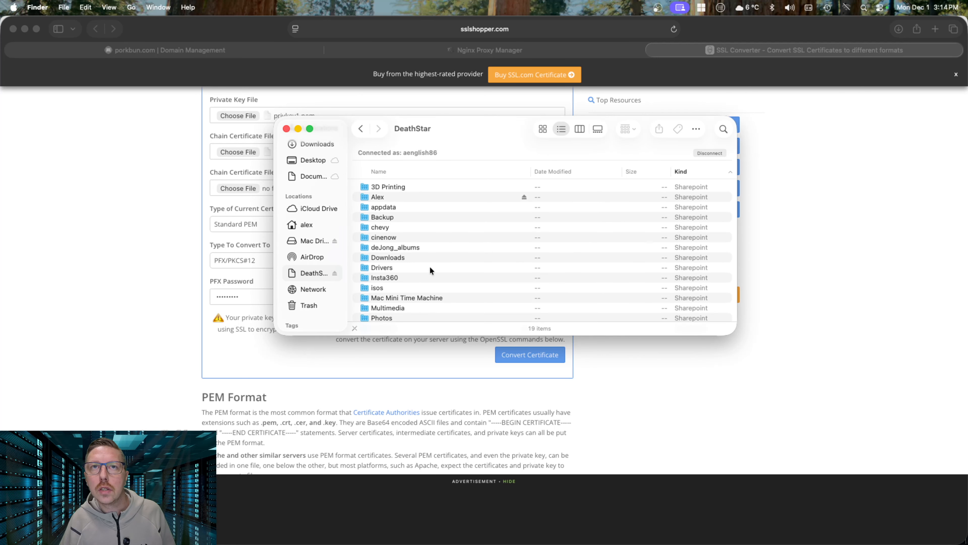
scroll(407, 292, "down", 3)
double_click(406, 290)
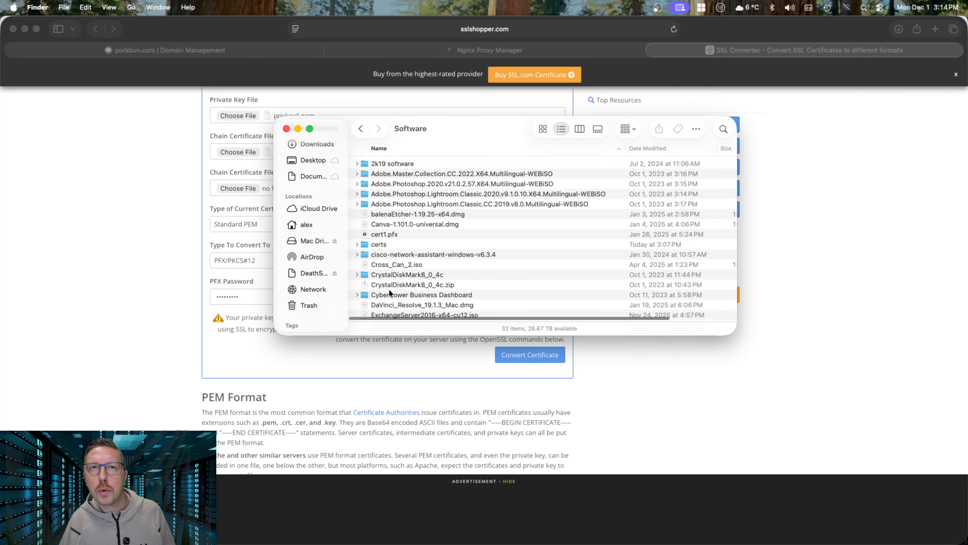
double_click(376, 244)
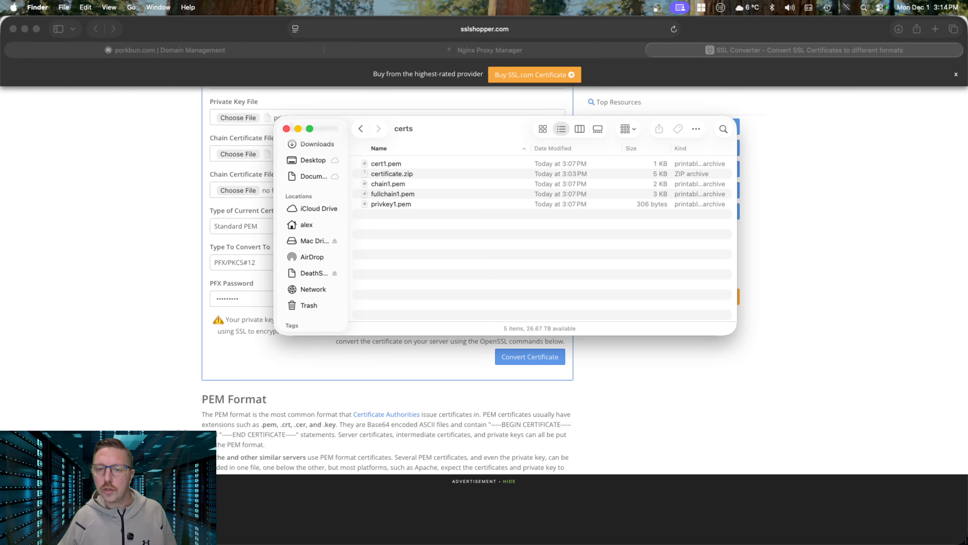
left_click_drag(513, 544, 513, 240)
left_click_drag(432, 241, 432, 240)
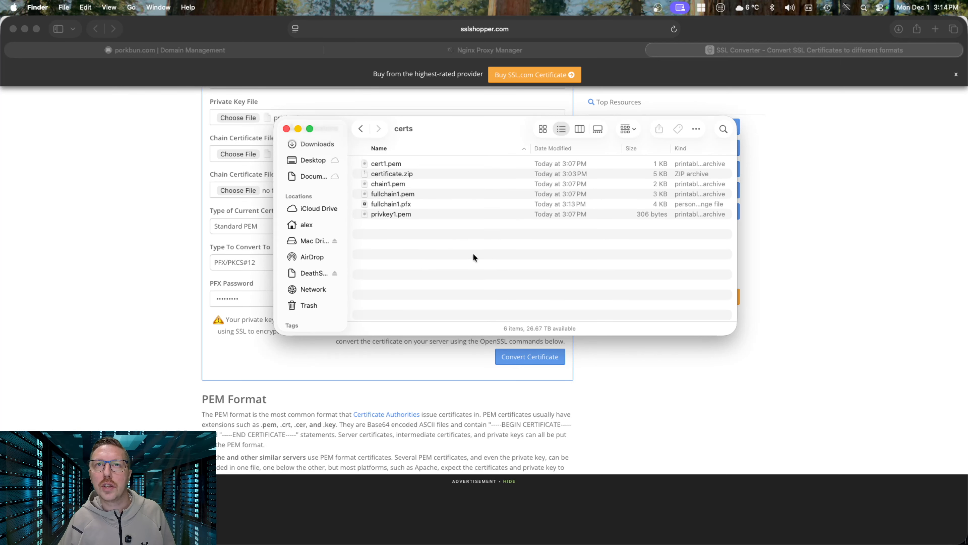
scroll(629, 390, "up", 1)
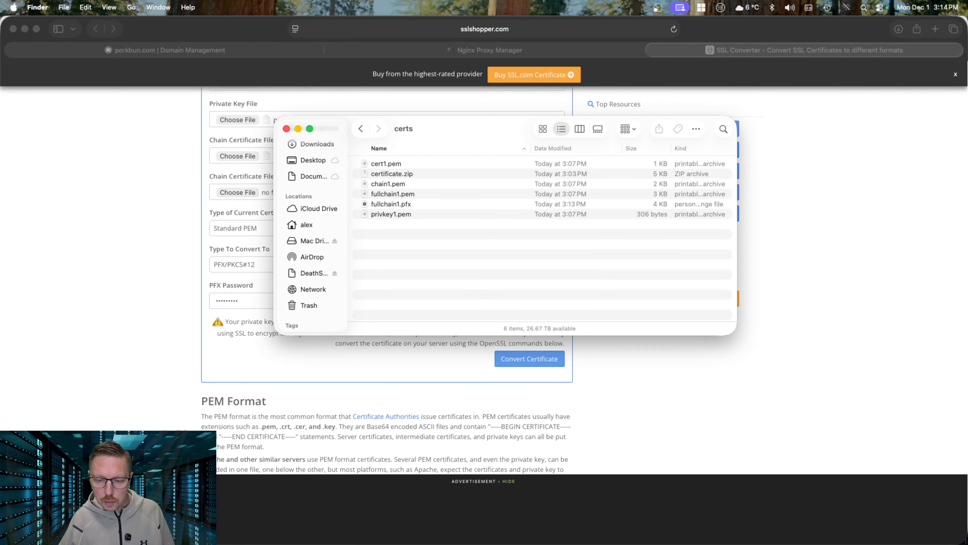
key("super+Tab")
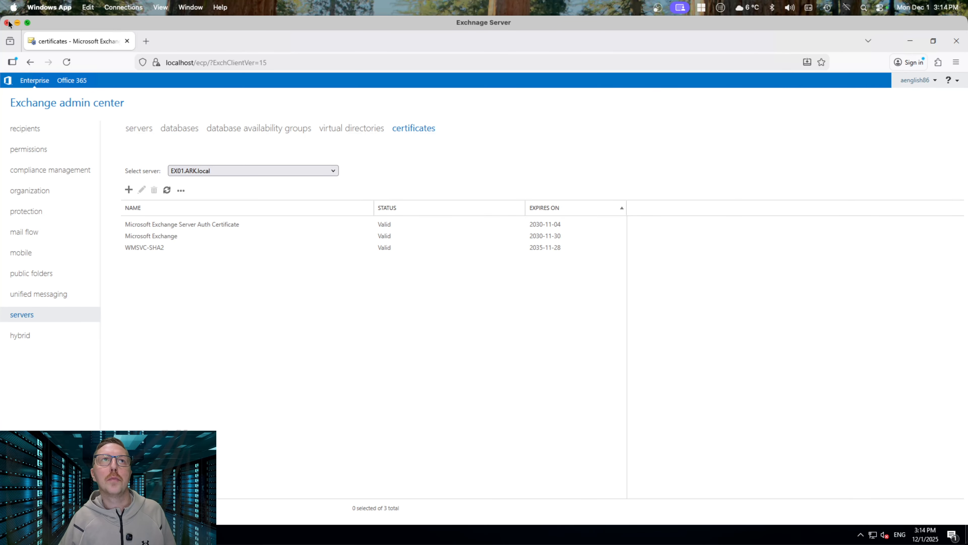
Hide the saved PCs window, minimize the server's browser and open File Explorer
key("super+Tab")
key("super+Tab")
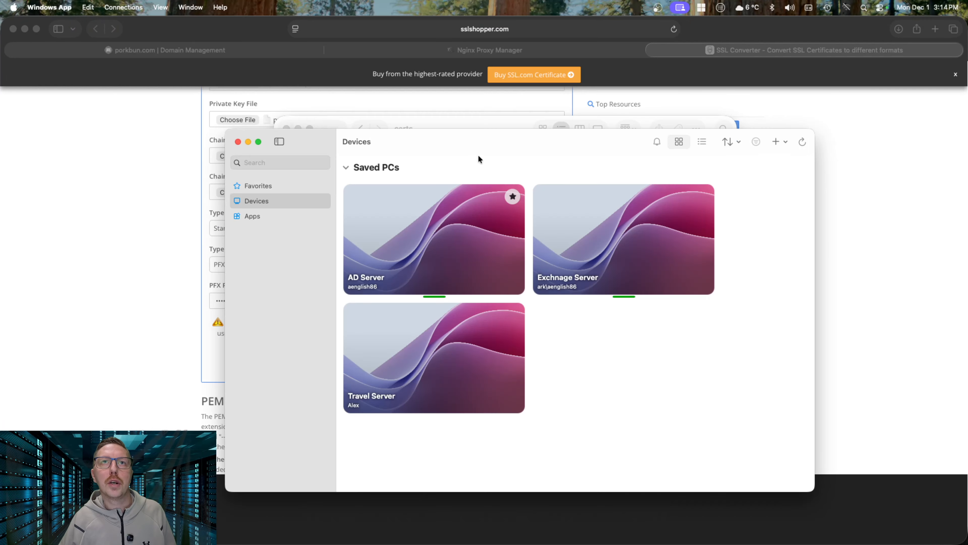
left_click(248, 142)
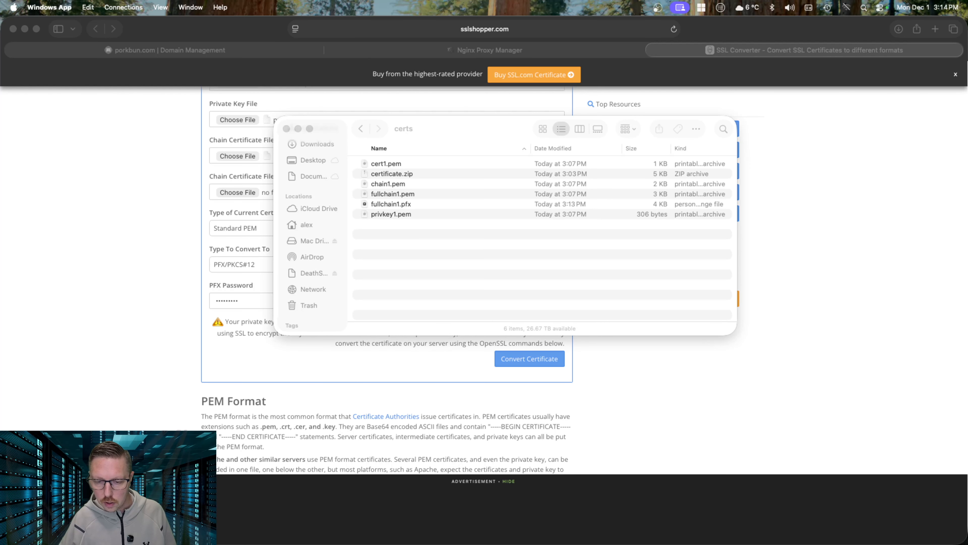
key("super+Tab")
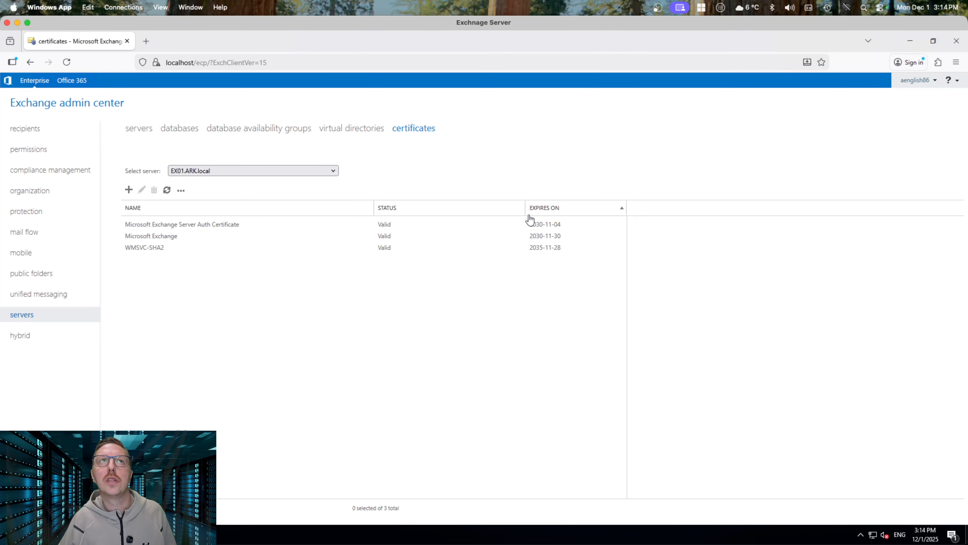
left_click(911, 40)
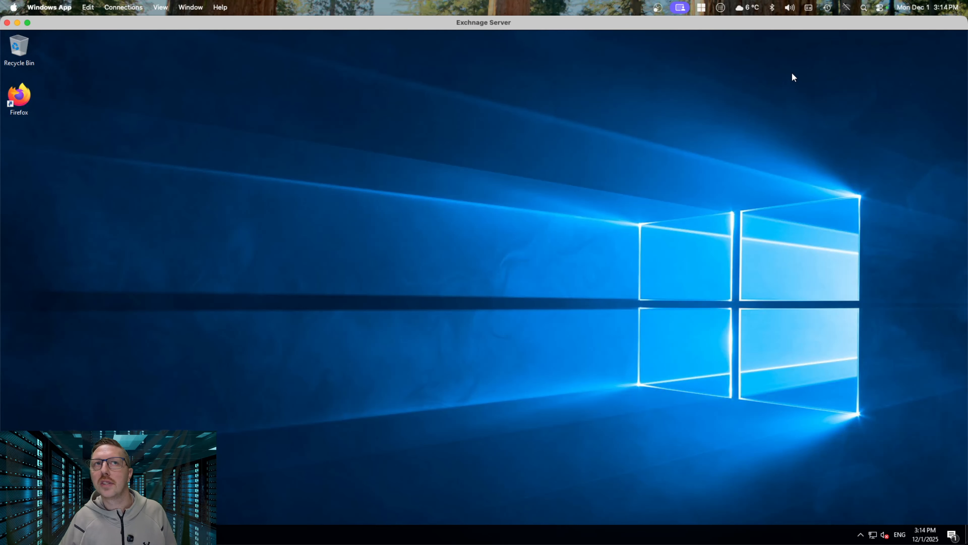
key("super+e")
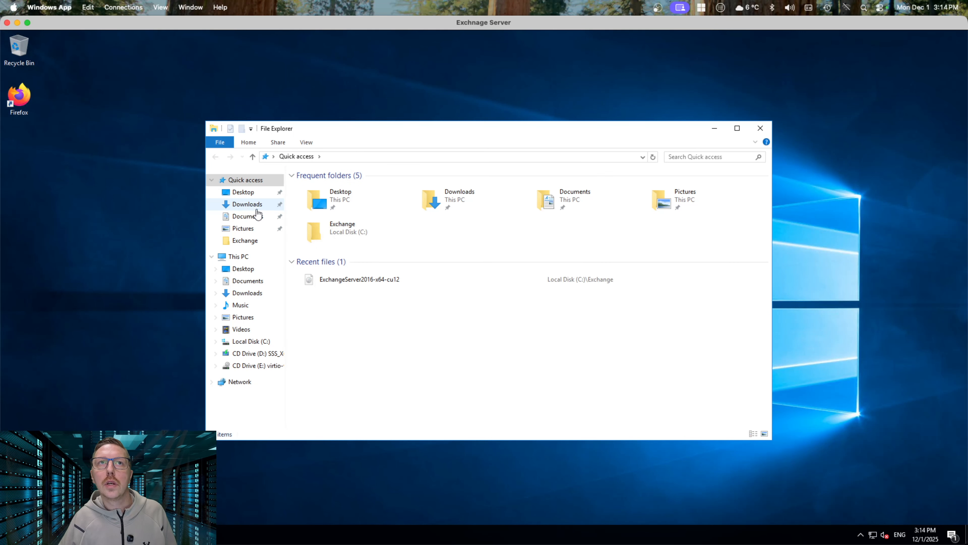
Browse to \\deathstar\Software\certs and copy the fullchain1 certificate file
left_click(241, 257)
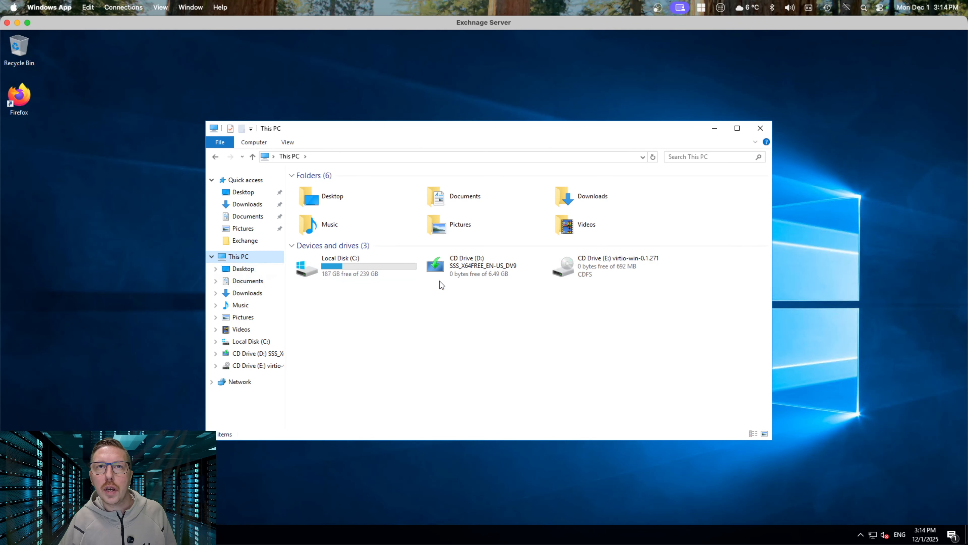
left_click(413, 157)
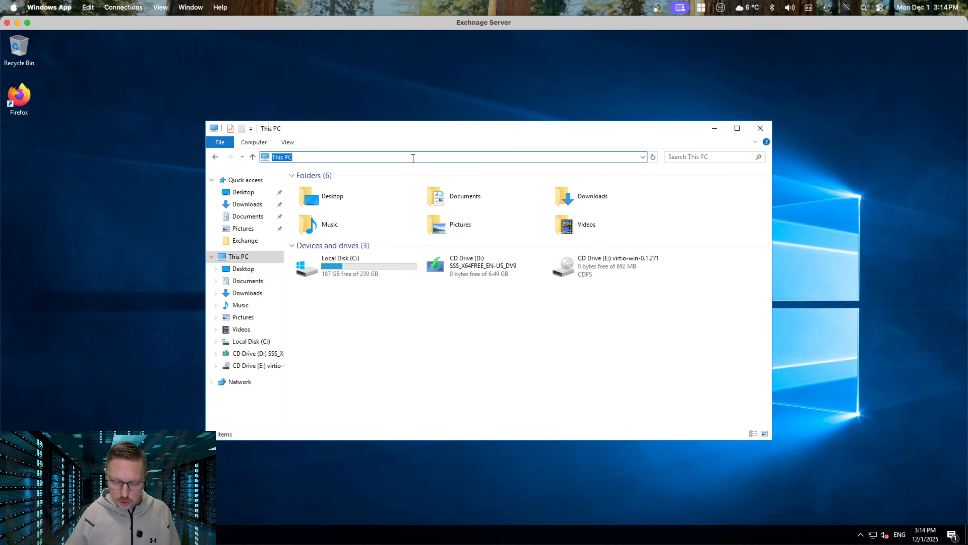
type("\\deathstar")
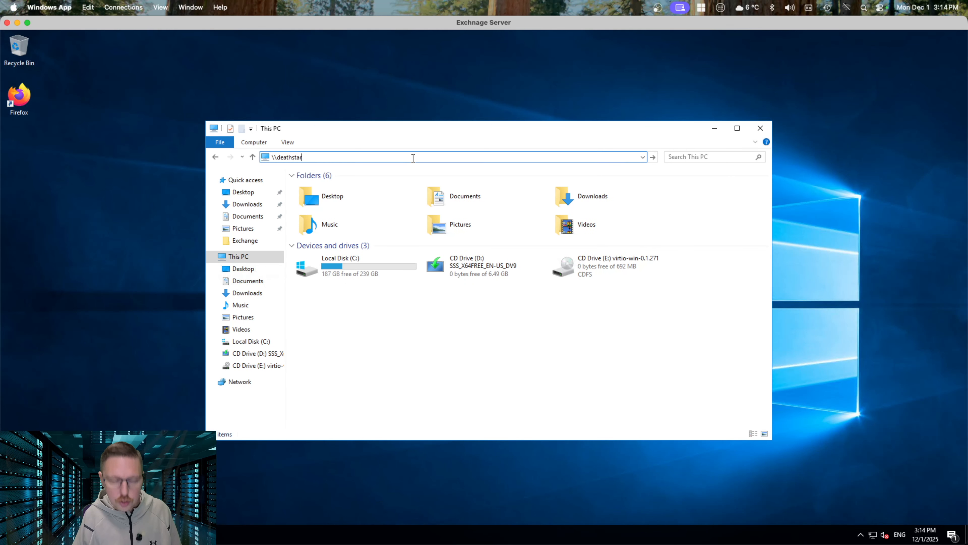
key("ctrl+a")
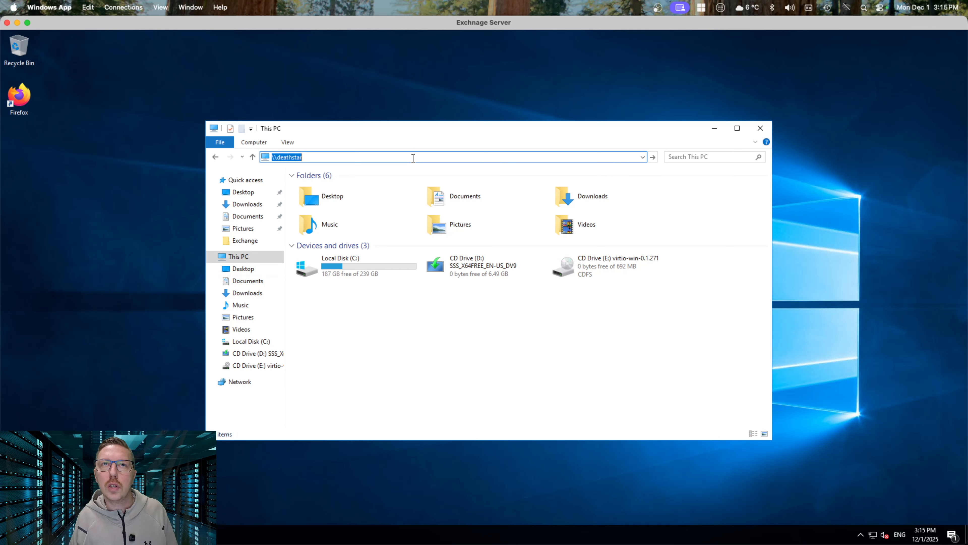
key("Return")
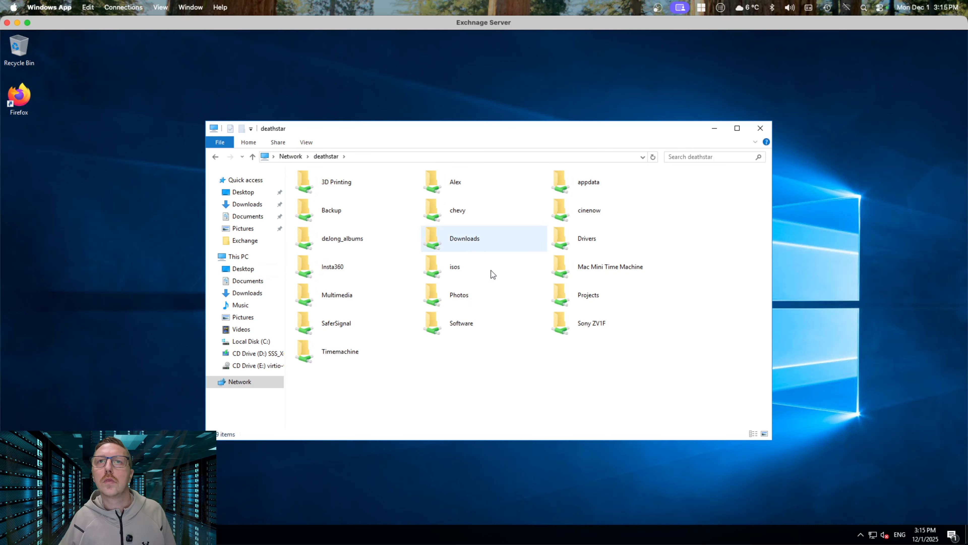
double_click(458, 325)
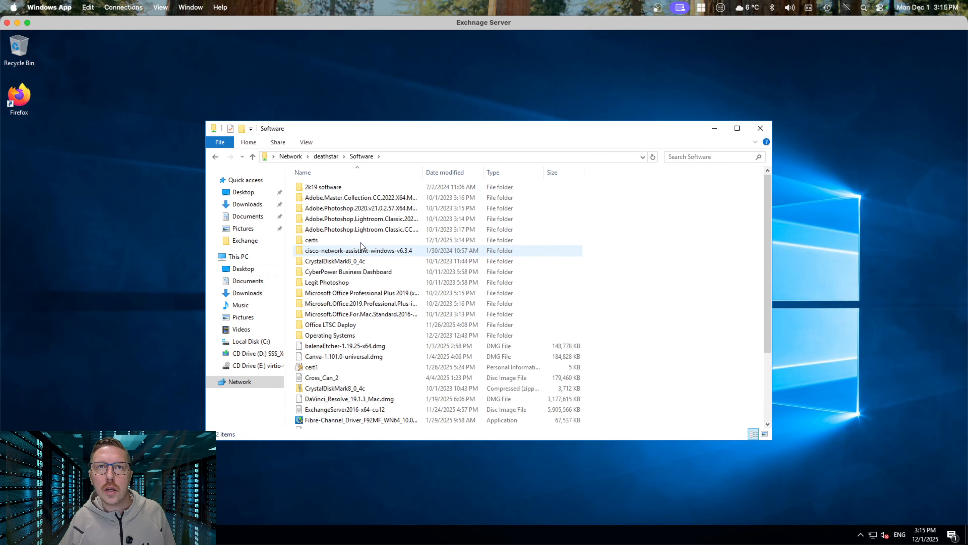
double_click(312, 242)
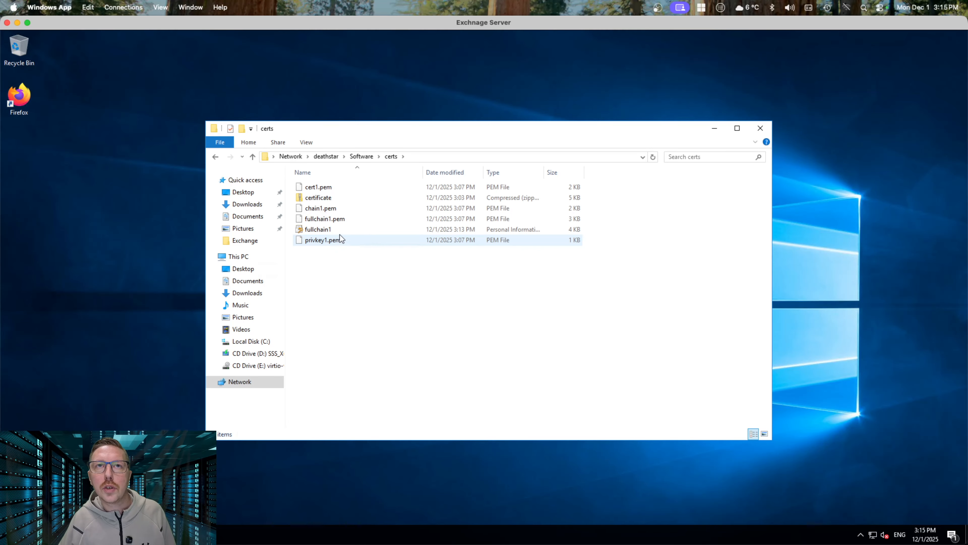
left_click(322, 230)
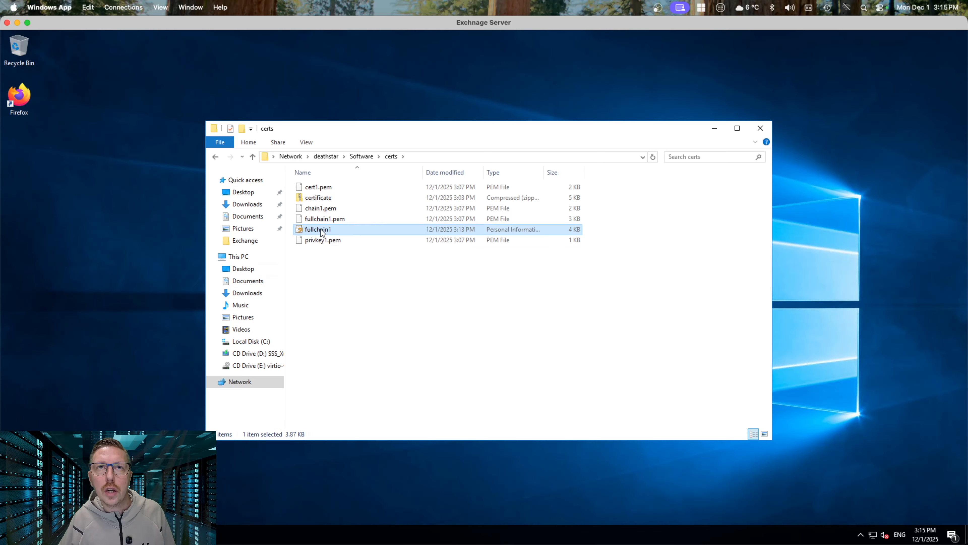
right_click(321, 231)
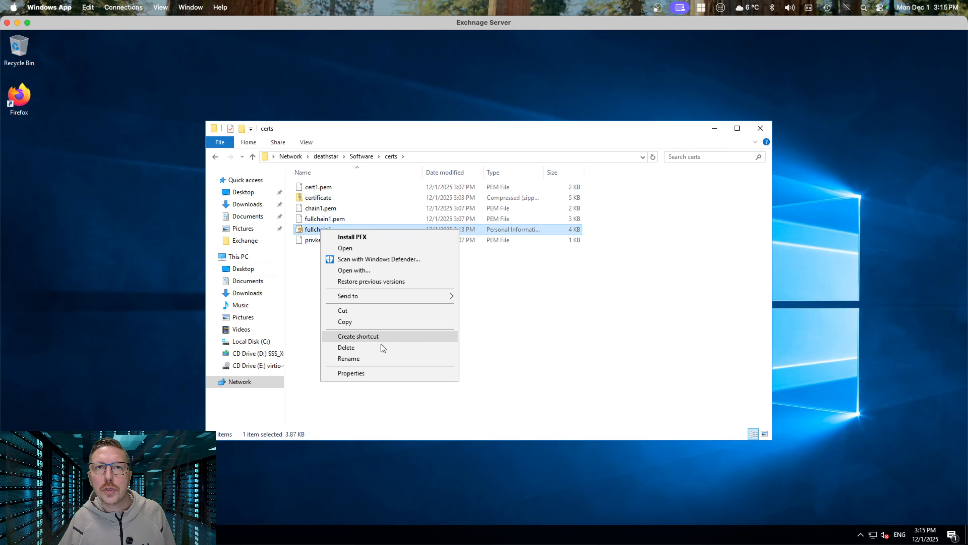
left_click(374, 322)
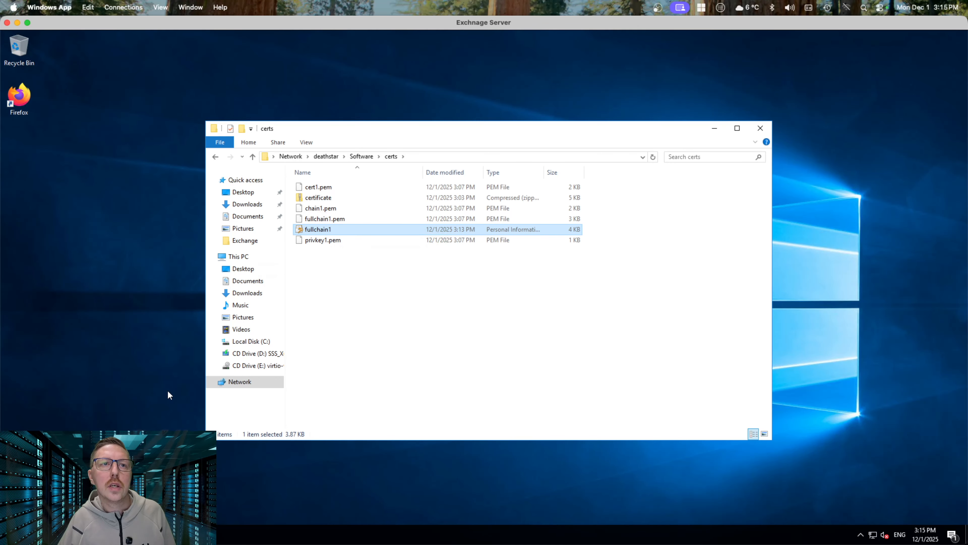
Paste fullchain1 into Local Disk (C:), granting administrator permission to complete the copy
left_click(244, 257)
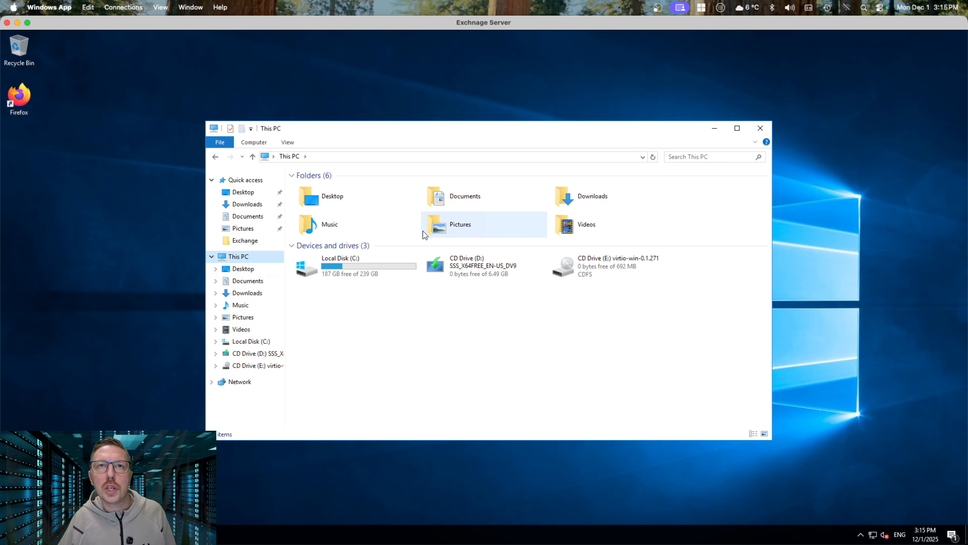
left_click(339, 265)
double_click(338, 262)
right_click(336, 313)
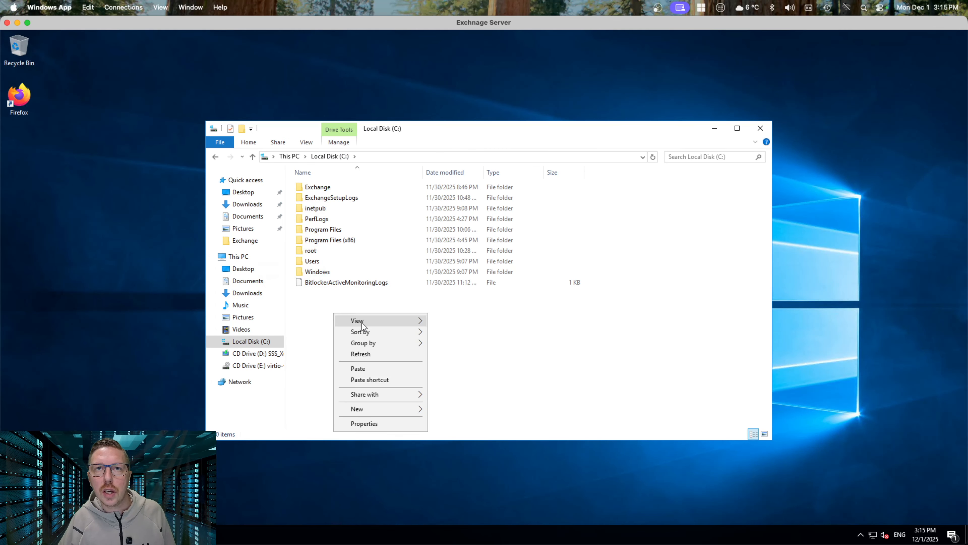
left_click(398, 368)
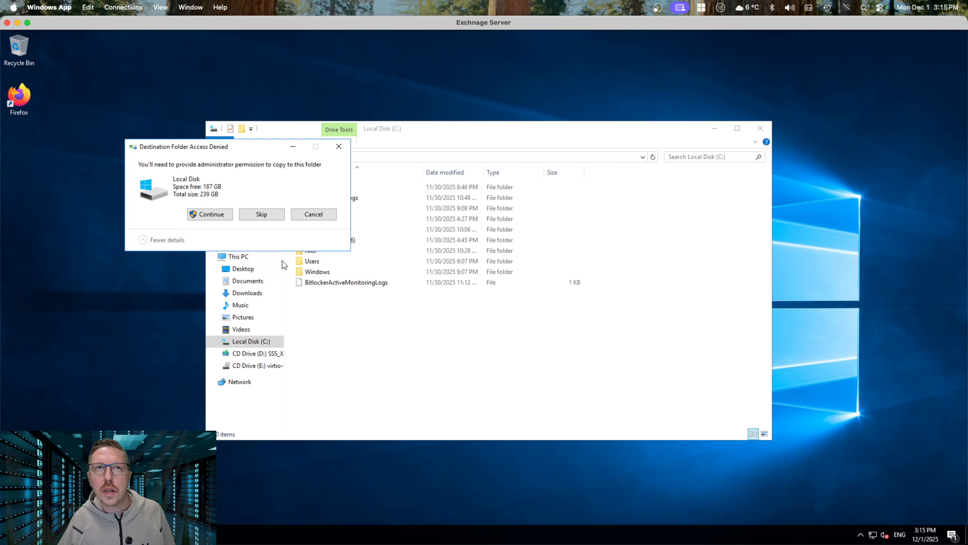
left_click(219, 215)
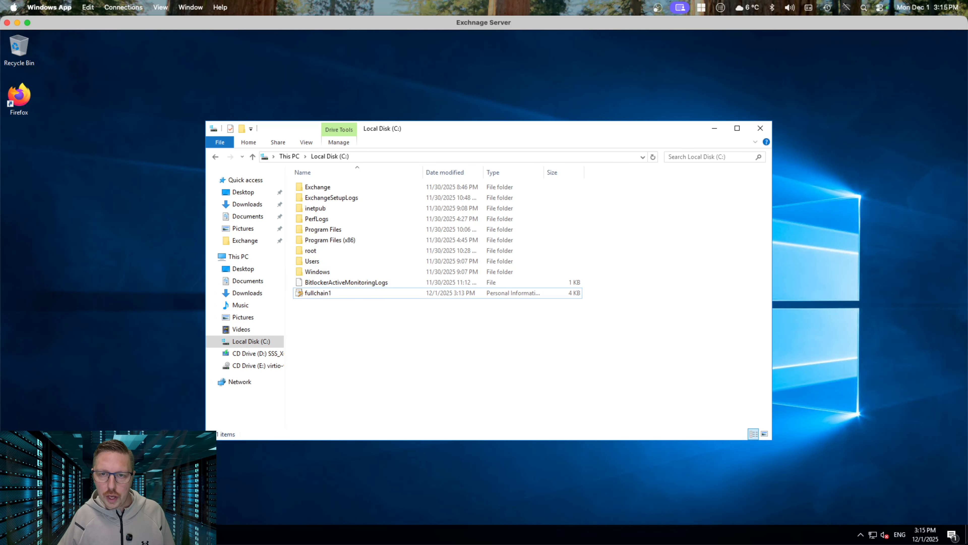
left_click(131, 535)
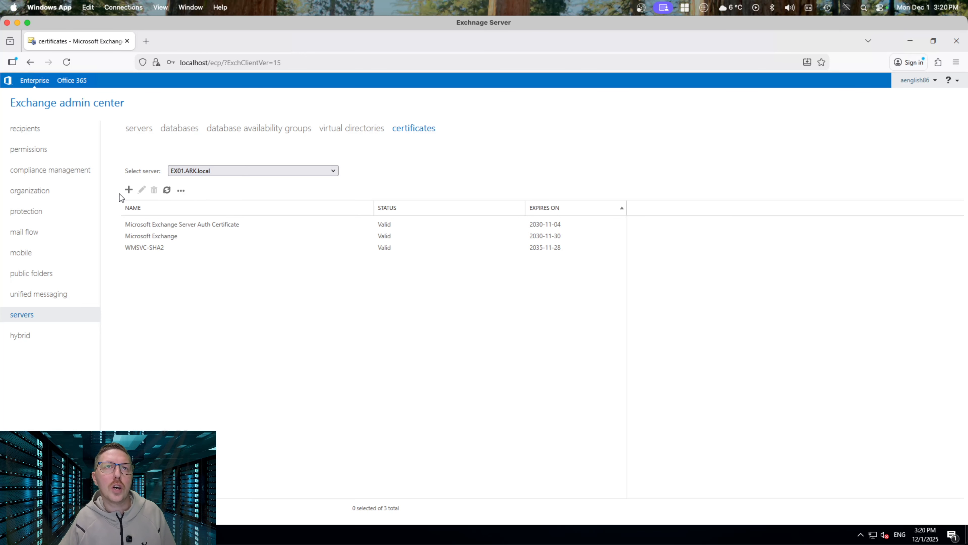
Start Import Exchange Certificate with \\localhost\c$\fullchain1.pfx and the PFX password, then continue
left_click(182, 190)
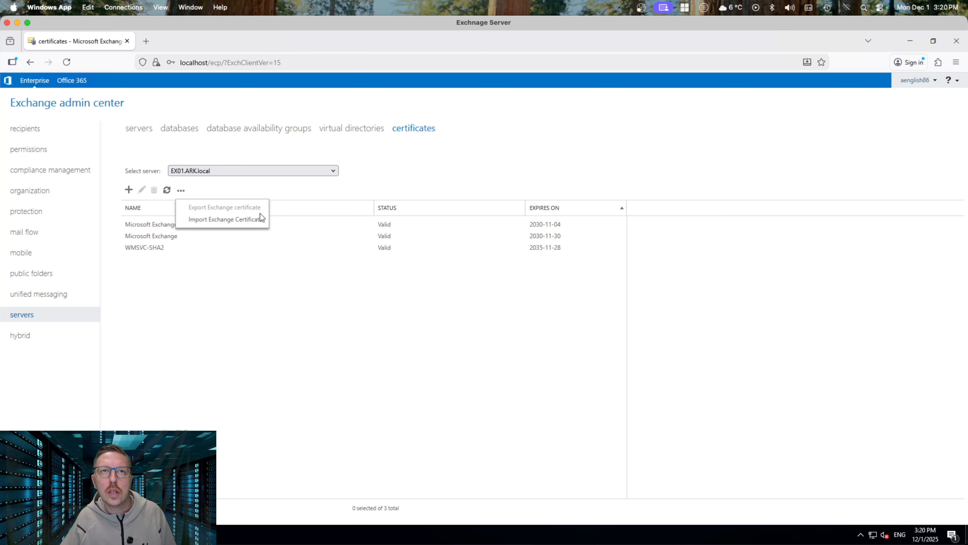
left_click(227, 221)
left_click(369, 277)
triple_click(368, 277)
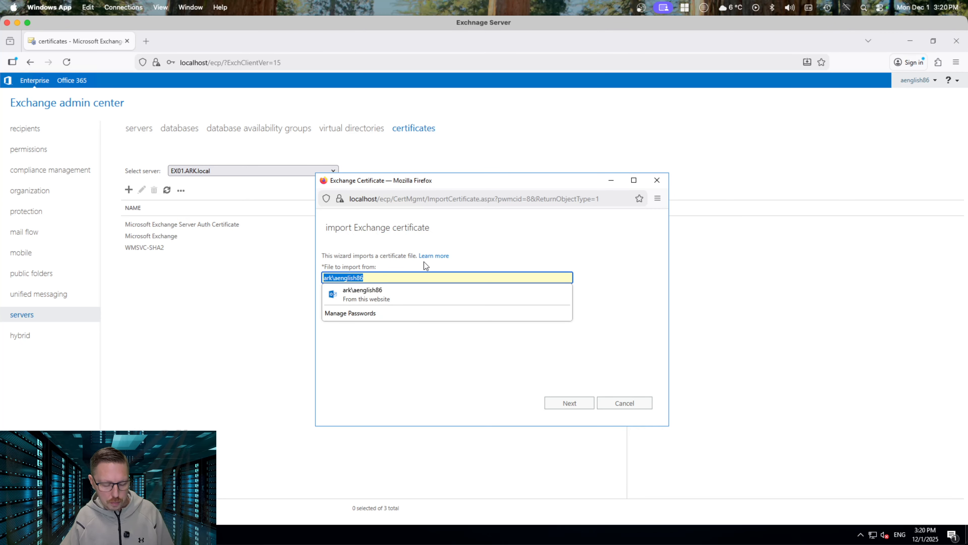
key("ctrl+v")
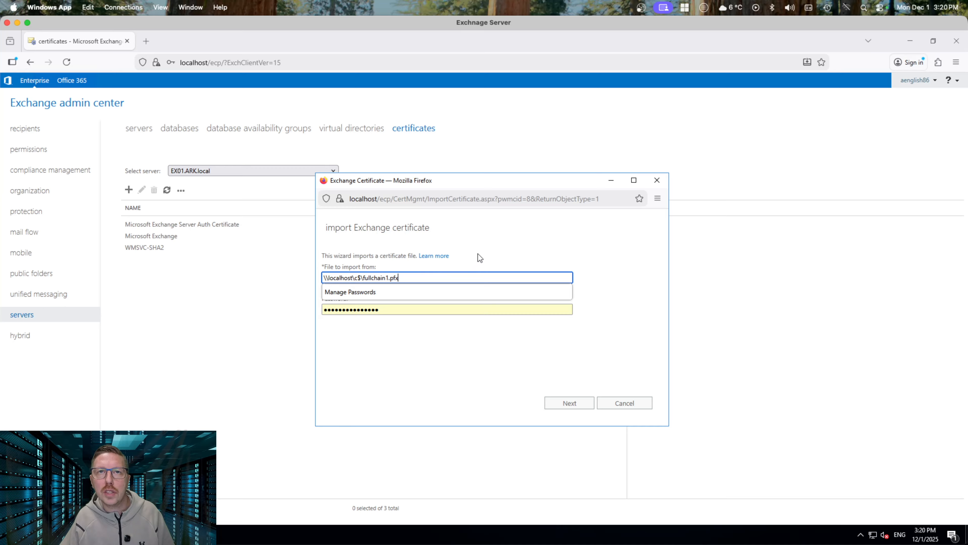
left_click(472, 266)
left_click_drag(388, 310, 312, 306)
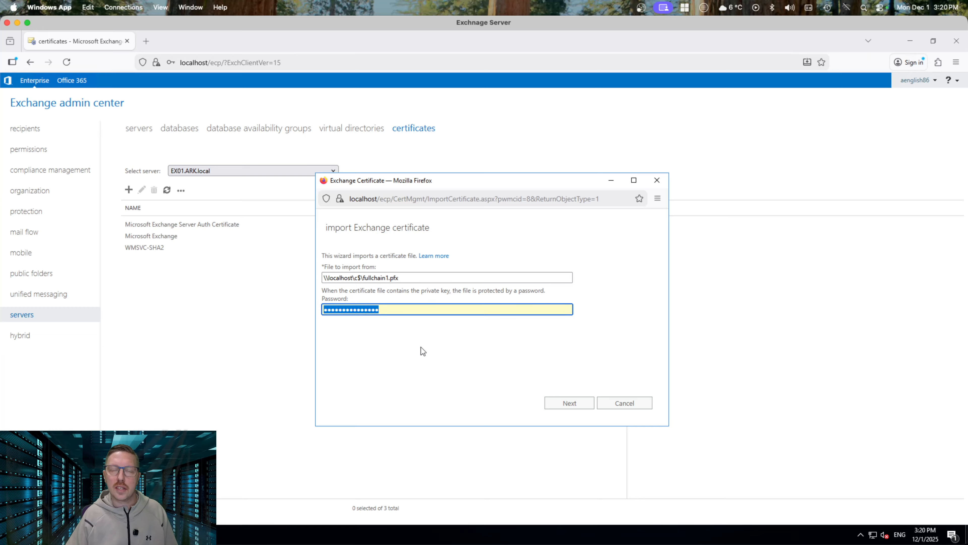
type("•••••••")
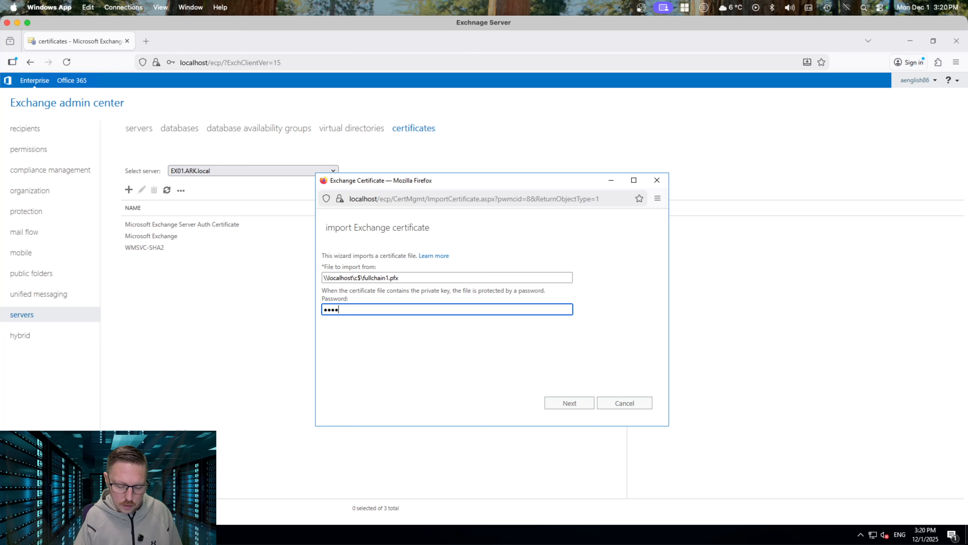
type("••")
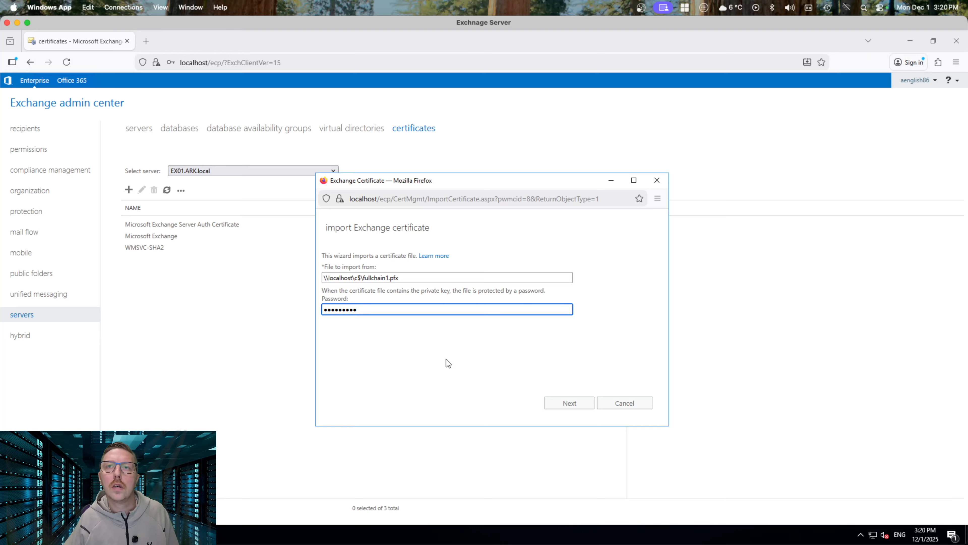
left_click(572, 405)
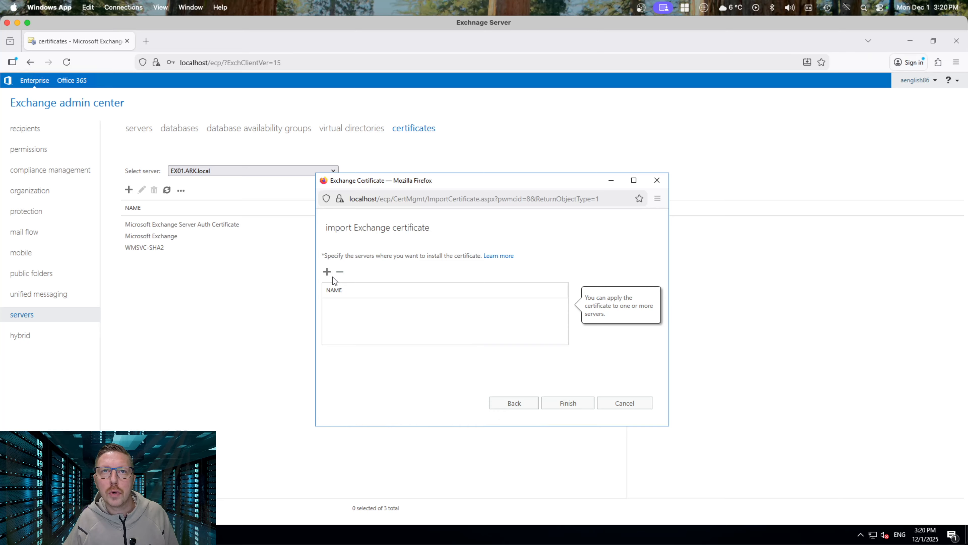
Target EX01 and finish the import; after the wrong-password error, go back to the file step
left_click(327, 271)
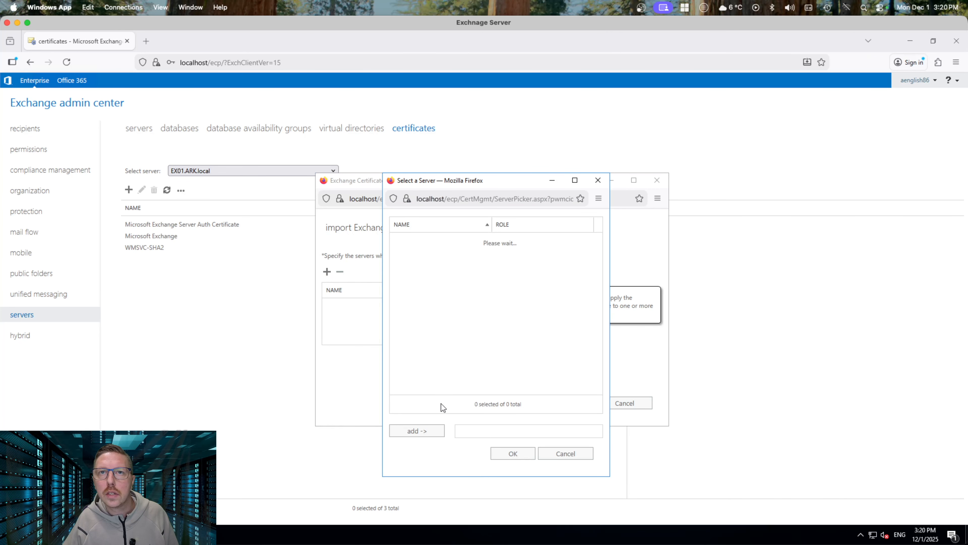
left_click(441, 240)
double_click(439, 242)
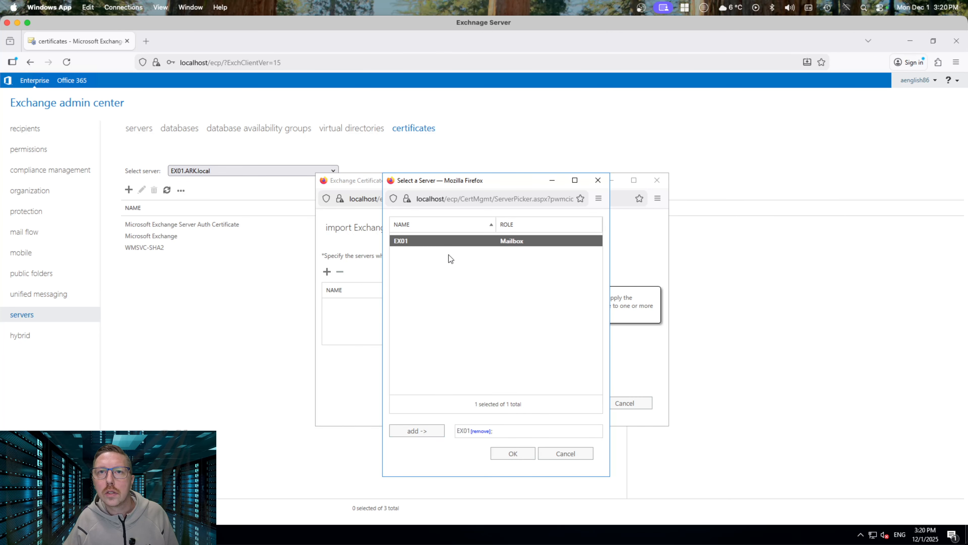
left_click(512, 453)
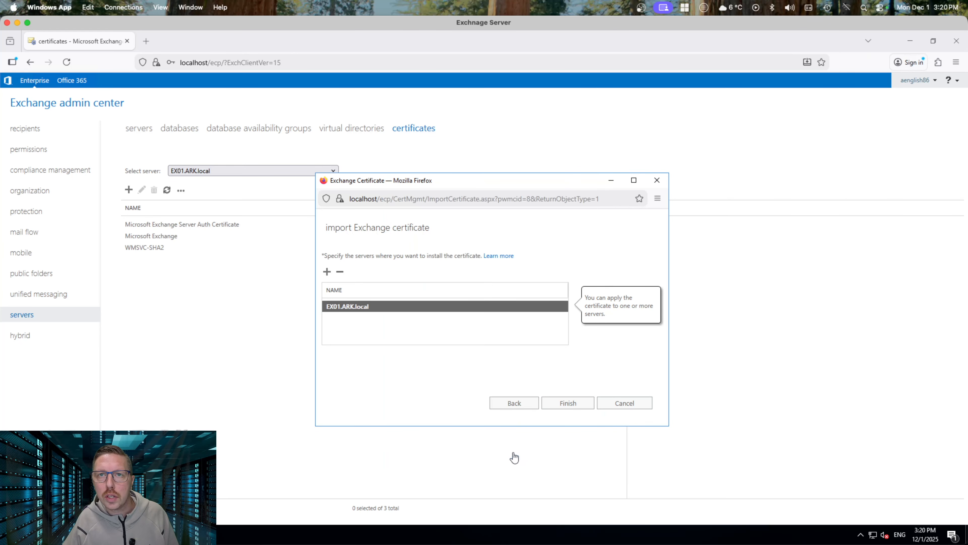
left_click(567, 403)
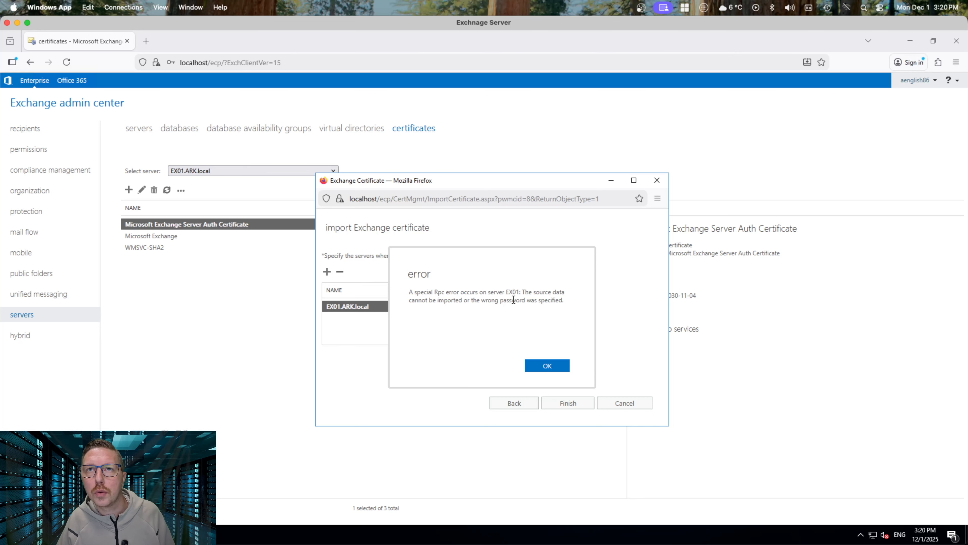
left_click(547, 366)
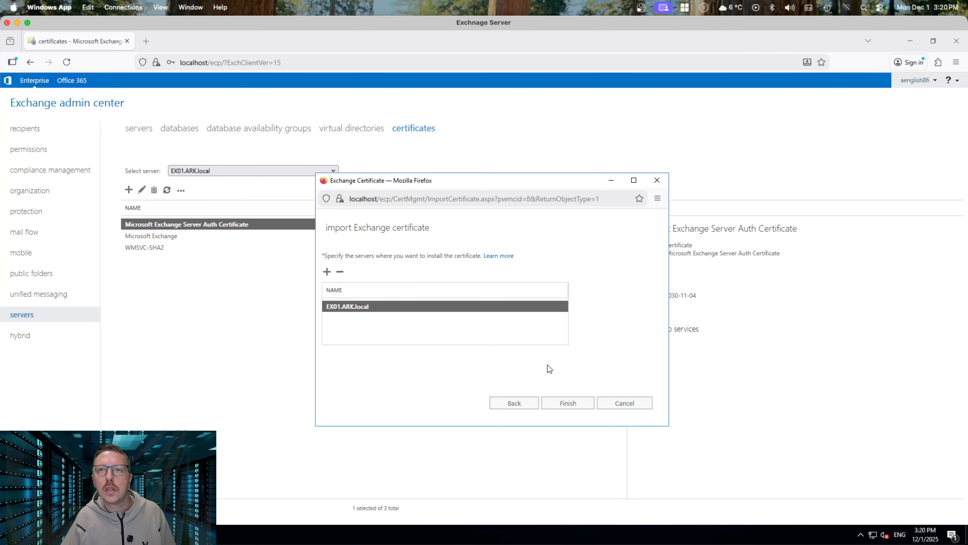
left_click(513, 403)
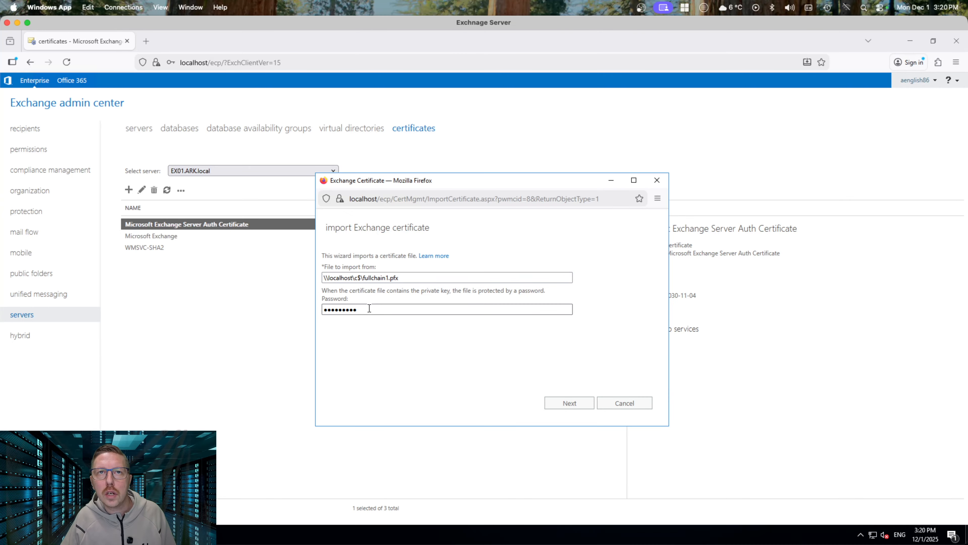
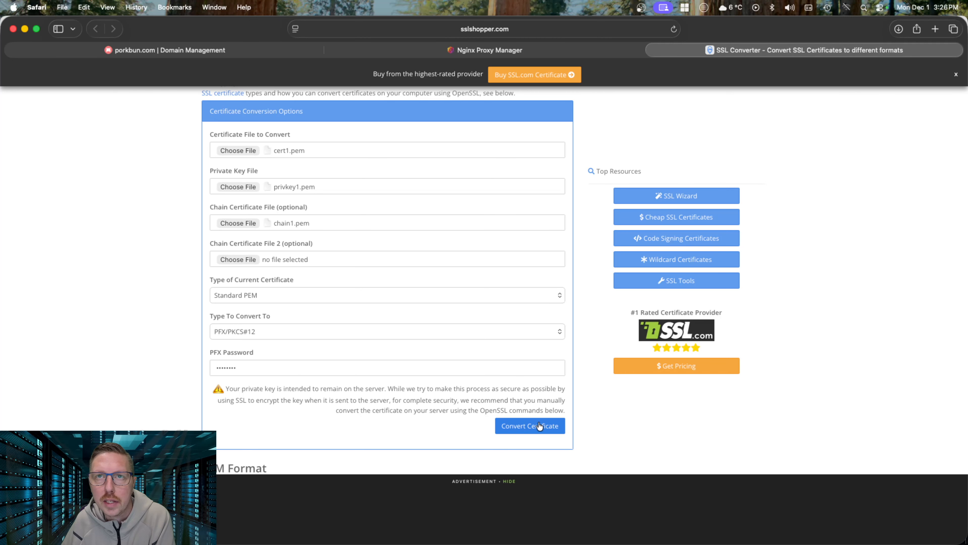
Convert the cert1, privkey1 and chain1 PEM files into a PFX/PKCS#12 file in SSL Shopper
left_click(531, 426)
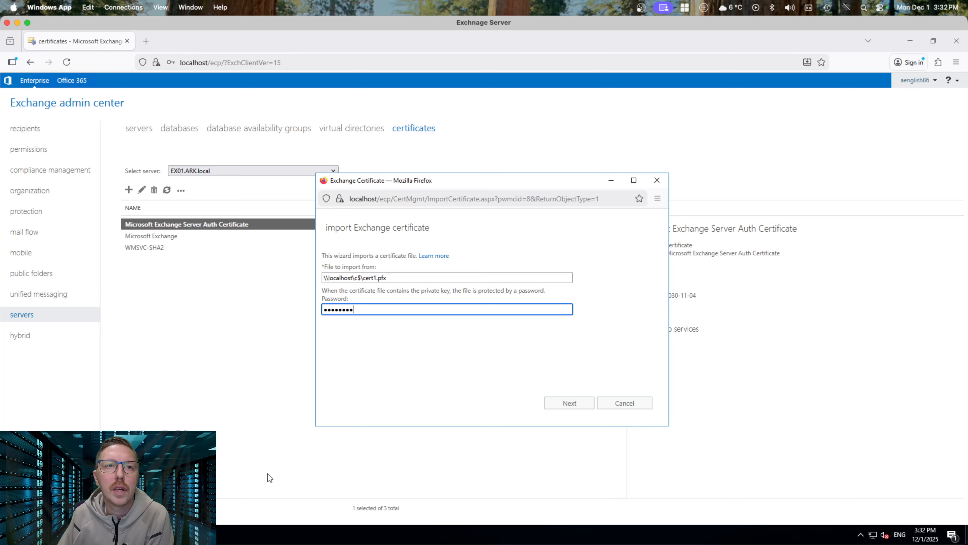
Browse to C:\ in File Explorer to confirm cert1 is there
key("super+e")
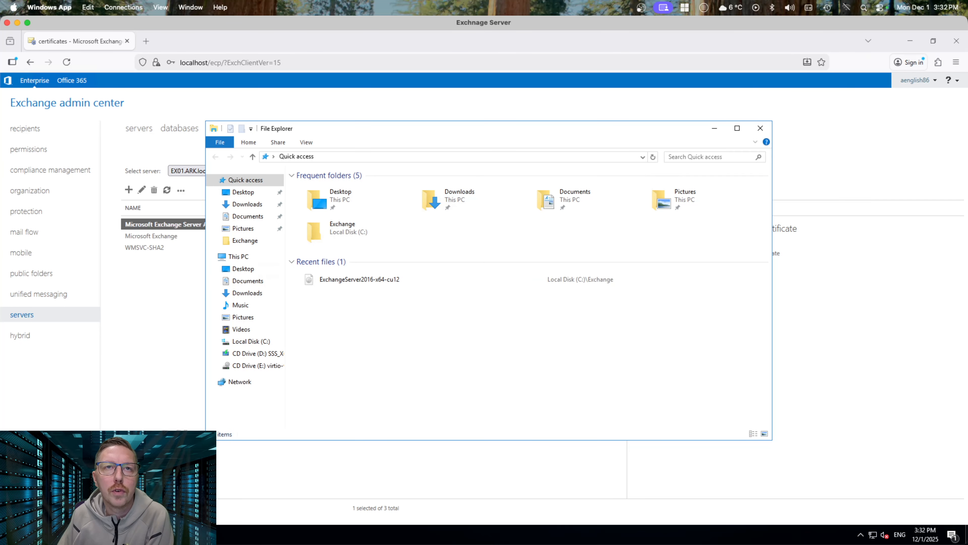
left_click(249, 341)
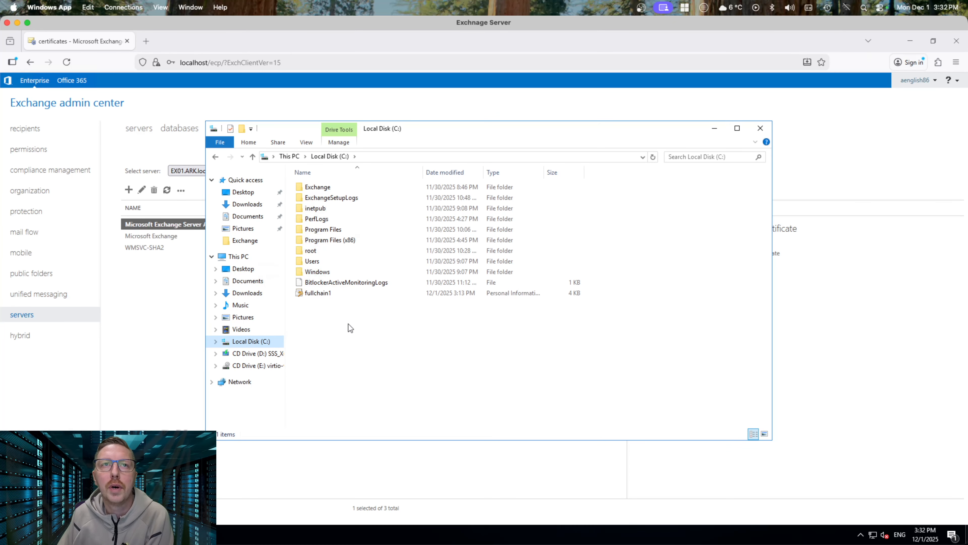
left_click(215, 156)
left_click(360, 156)
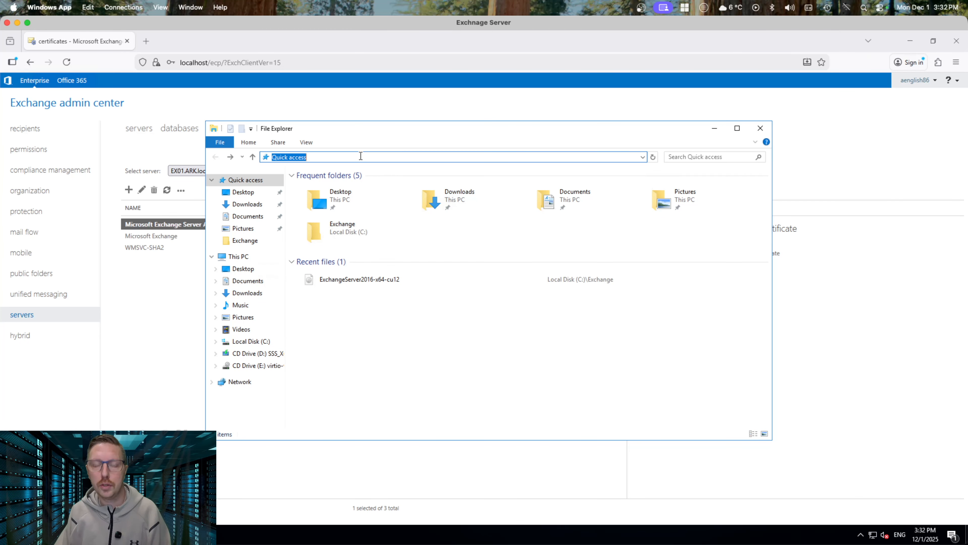
type("c:\\")
key("Return")
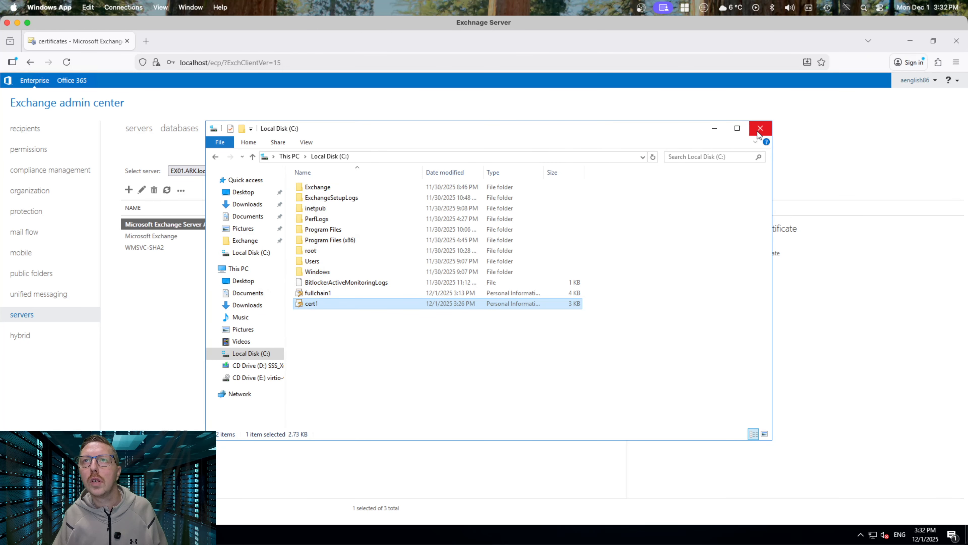
Import cert1.pfx onto EX01.ARK.local, which fails with a wrong-password error
left_click(758, 132)
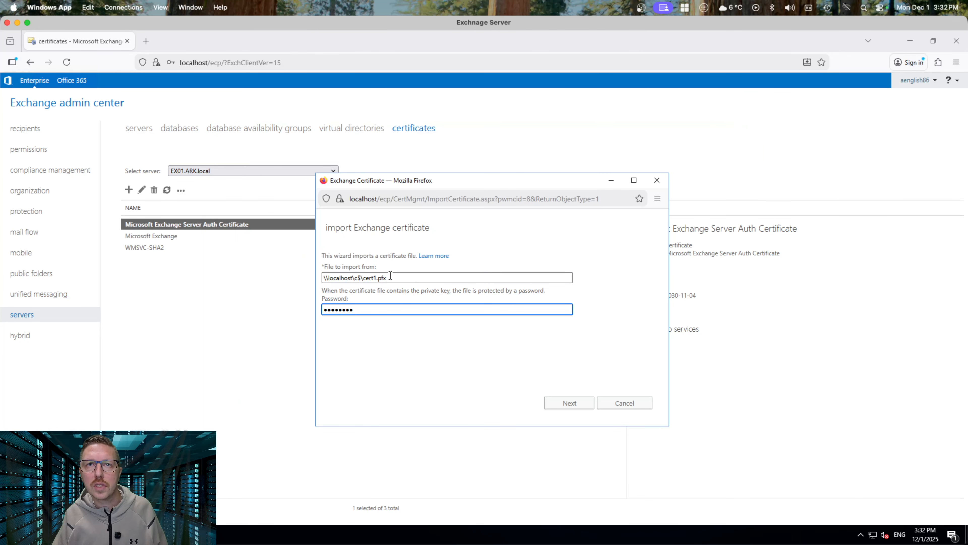
left_click(570, 403)
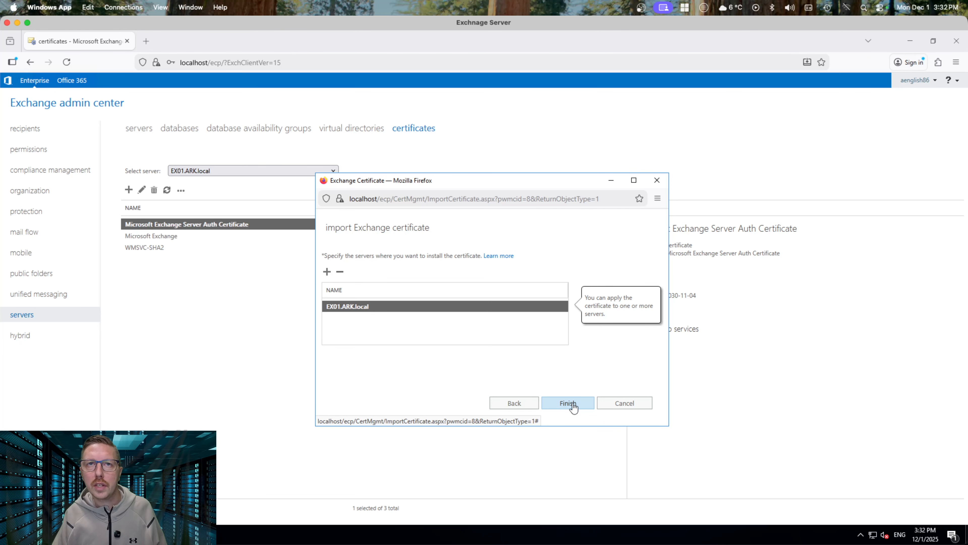
left_click(572, 403)
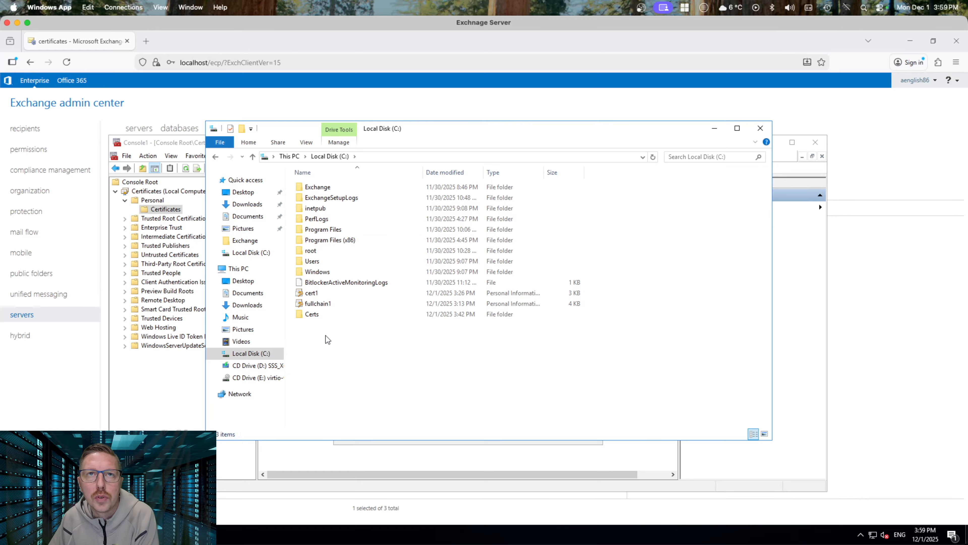
Delete cert1, fullchain1 and the Certs folder from C:
left_click_drag(318, 335, 313, 293)
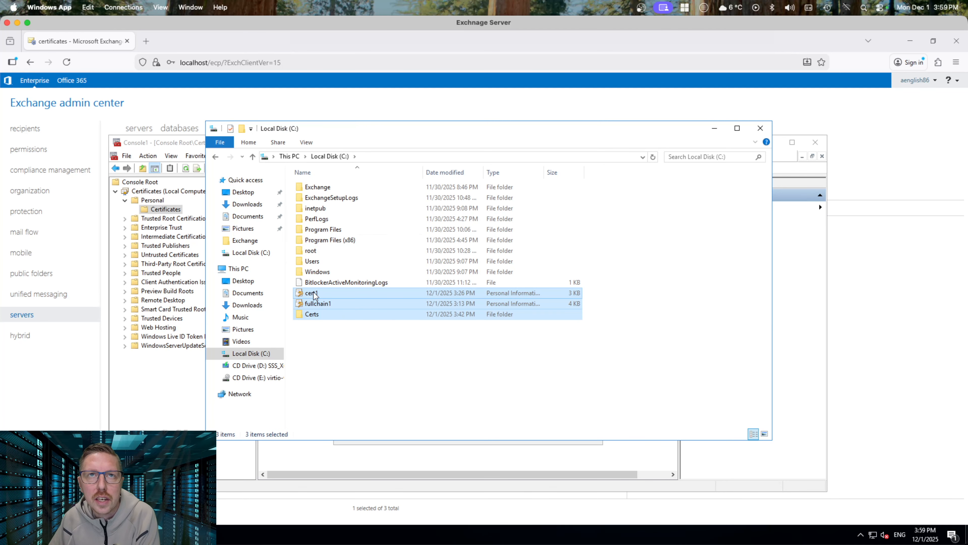
right_click(313, 293)
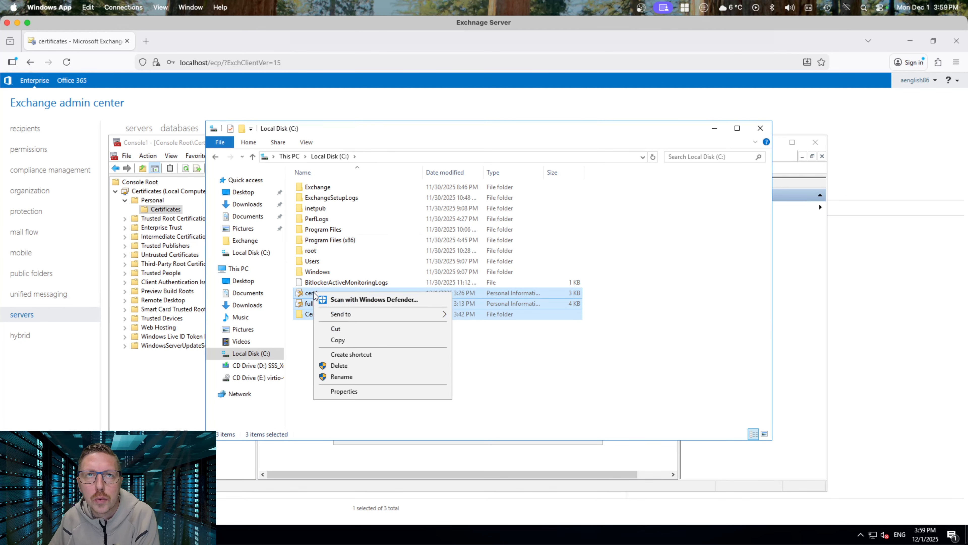
left_click(384, 367)
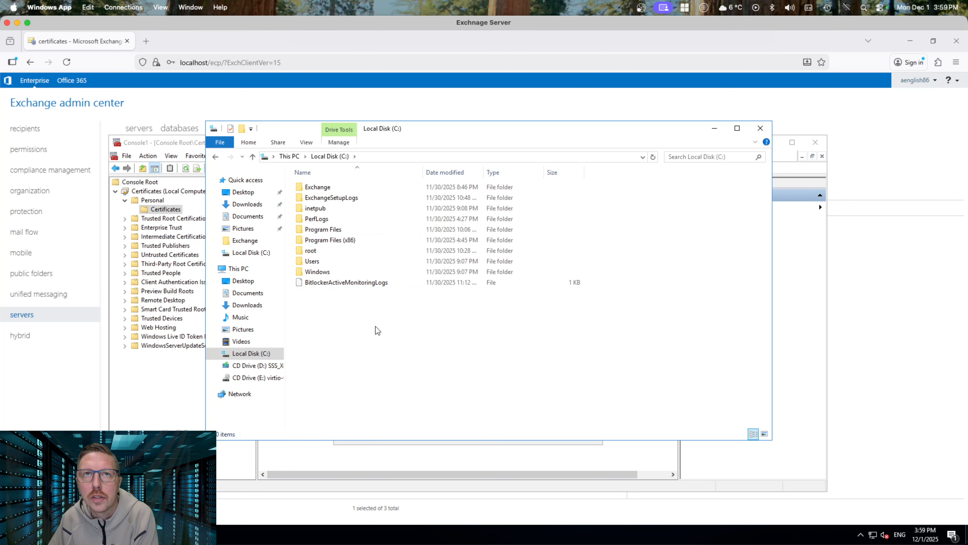
left_click(760, 128)
Close the certificates console without saving, cancel the Exchange import, and return to recipients
left_click(579, 433)
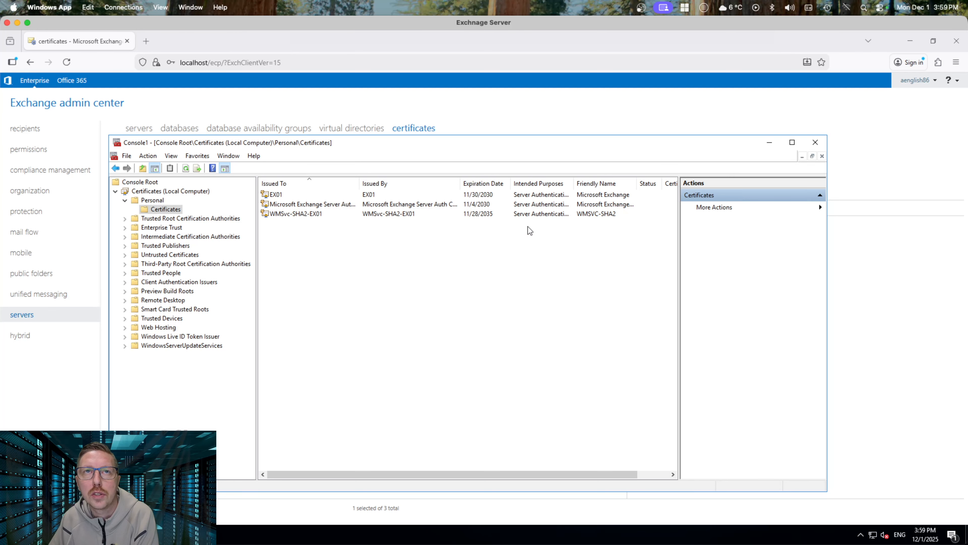
left_click(815, 145)
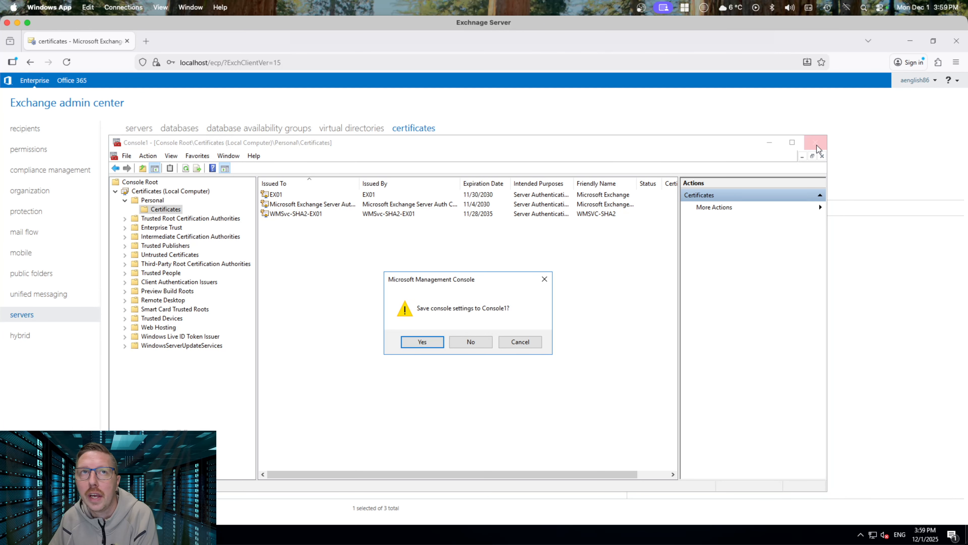
left_click(469, 342)
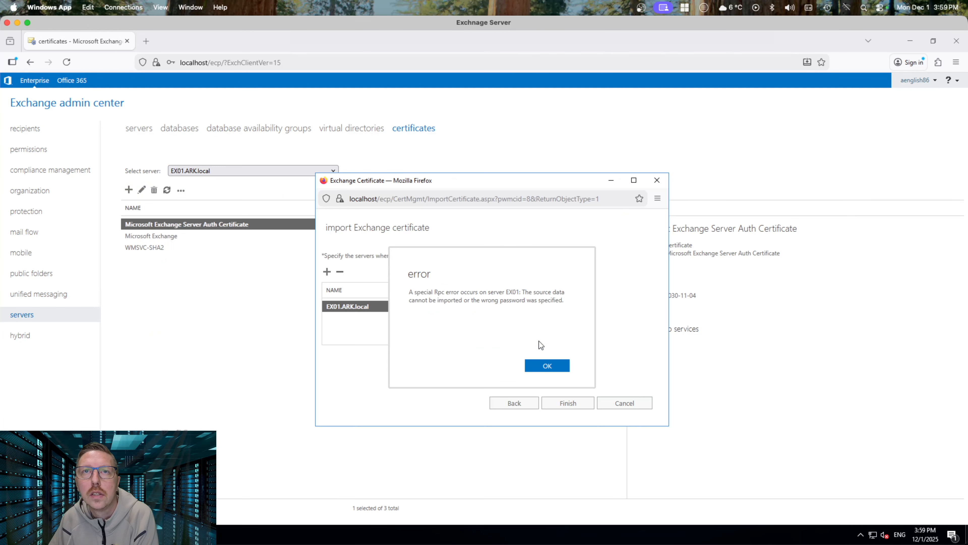
left_click(544, 365)
left_click(632, 403)
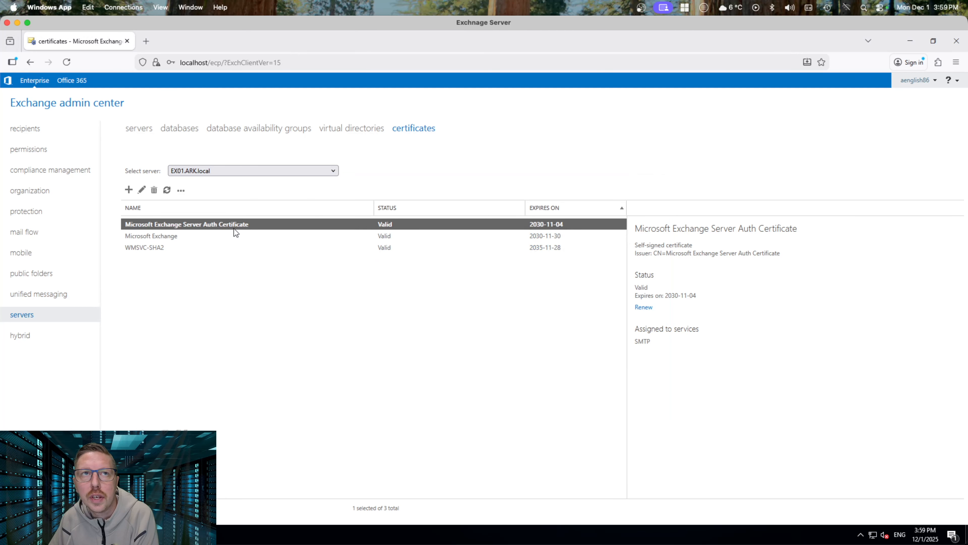
left_click(28, 132)
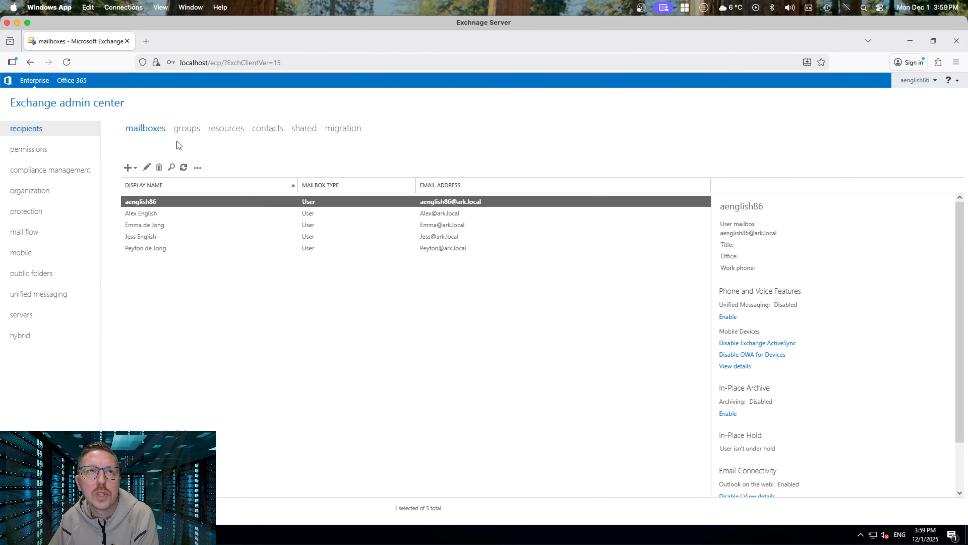
left_click(129, 168)
left_click(148, 185)
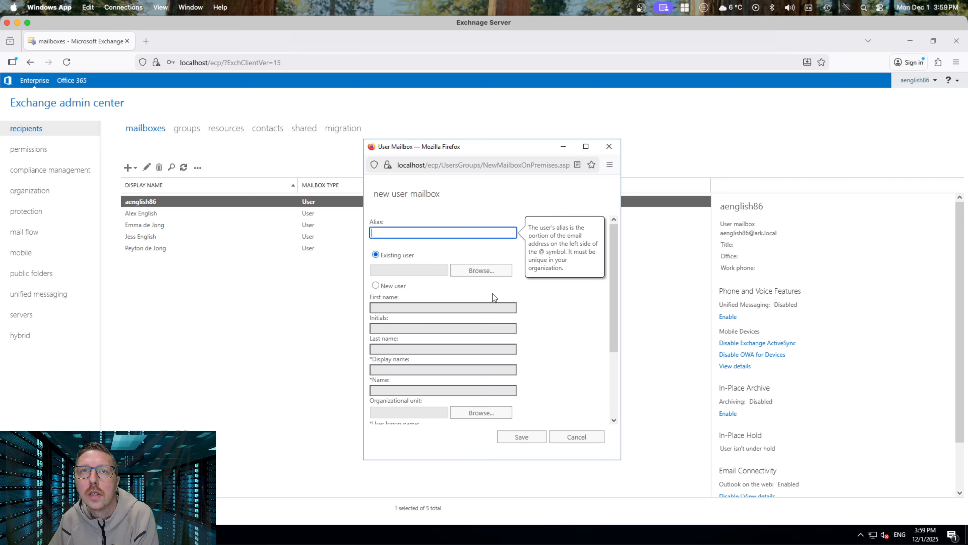
scroll(467, 252, "down", 3)
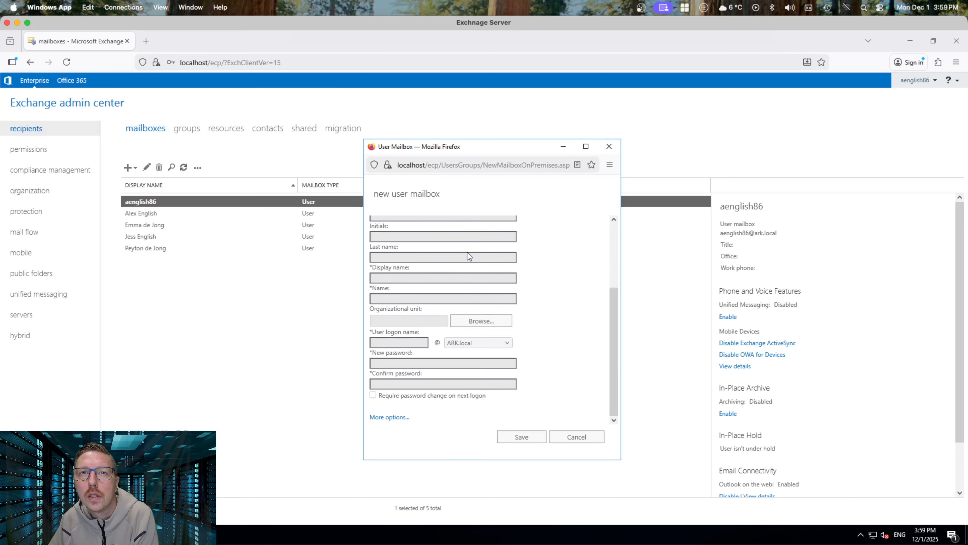
scroll(467, 252, "up", 3)
scroll(467, 252, "down", 3)
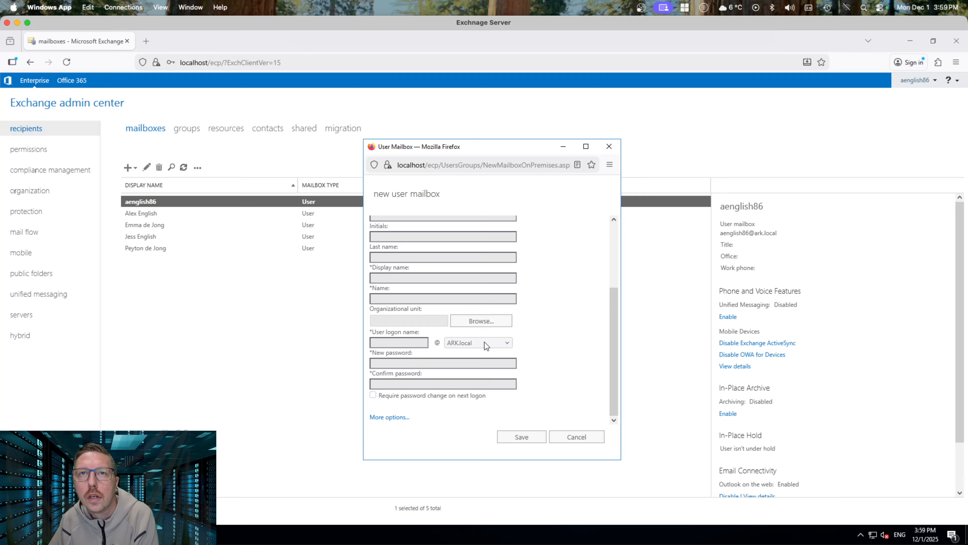
scroll(476, 324, "up", 3)
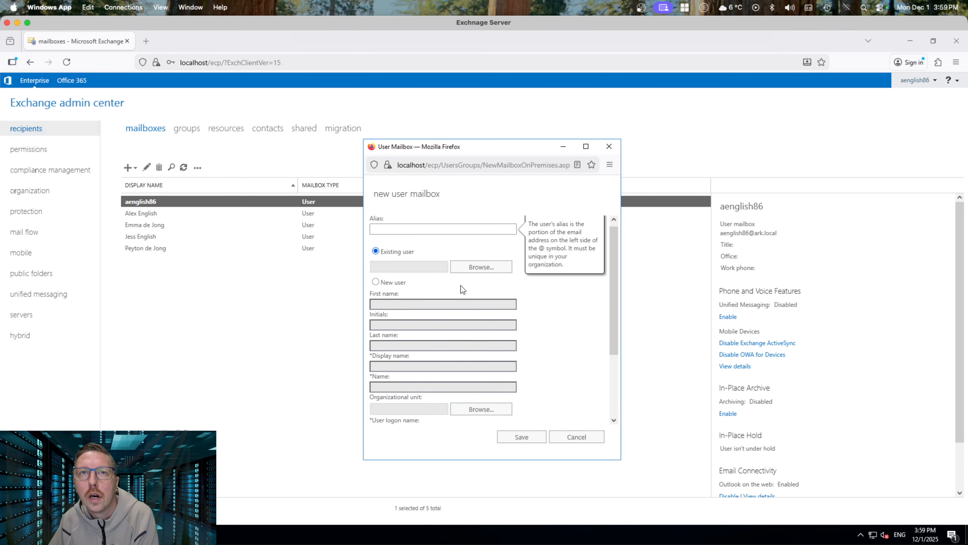
left_click(410, 231)
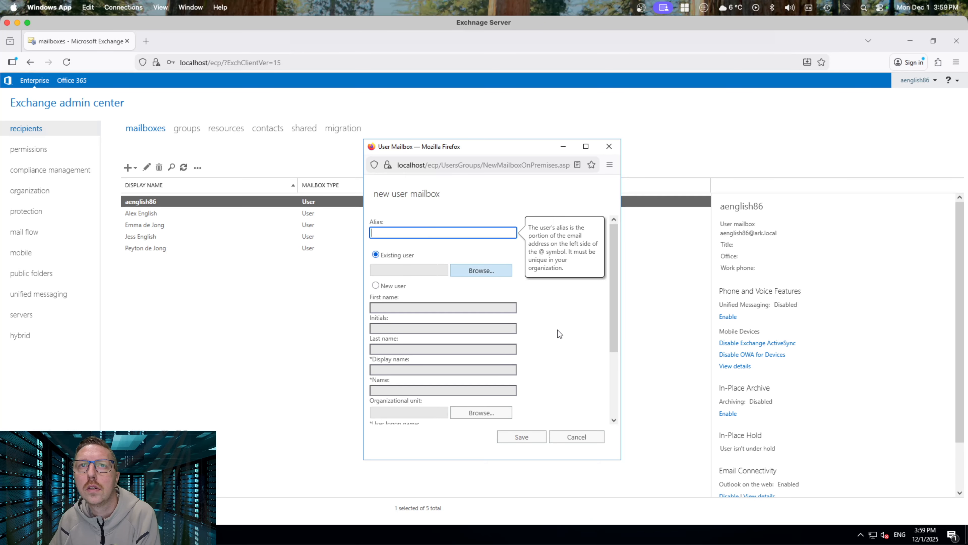
left_click(575, 439)
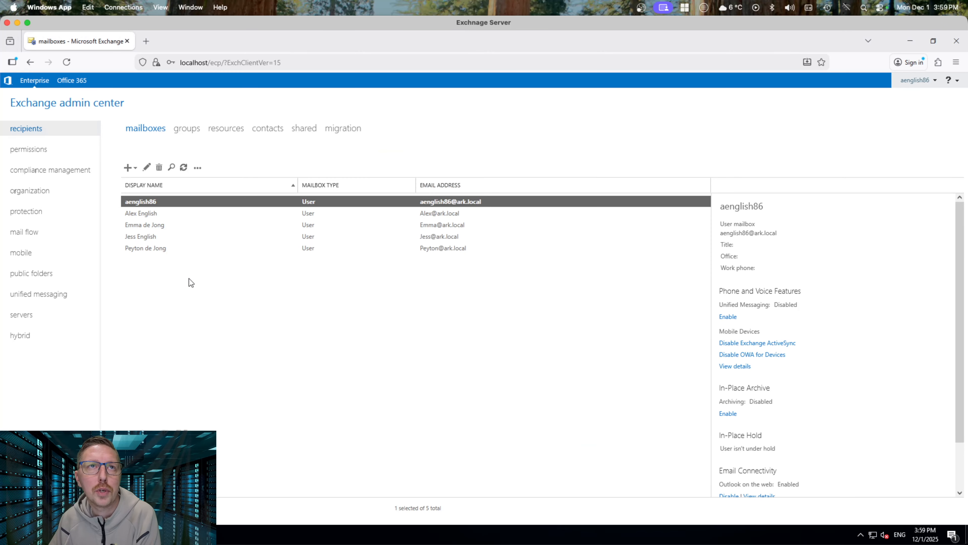
left_click(157, 273)
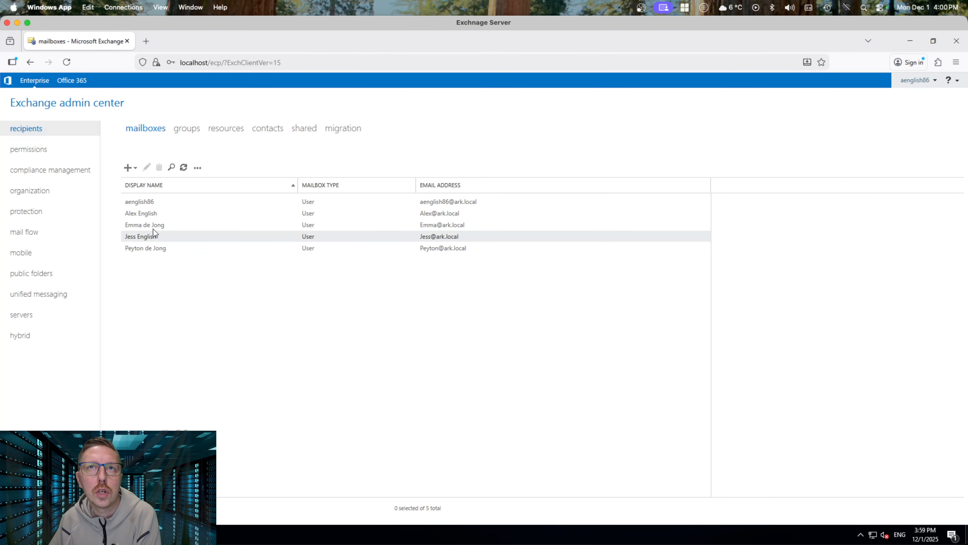
Open the second user's mailbox and check its logon domain stays ARK.local
left_click(146, 213)
left_click(147, 167)
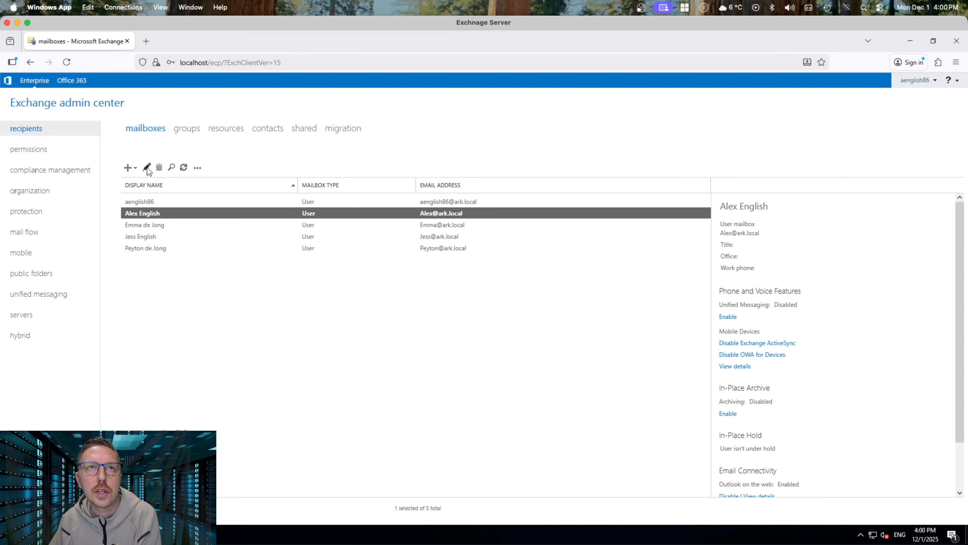
left_click(558, 375)
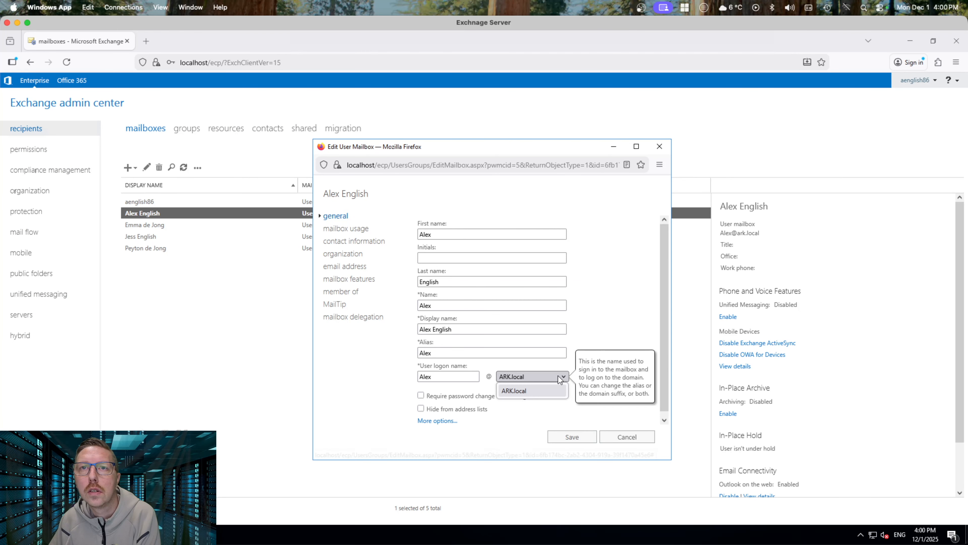
left_click(545, 386)
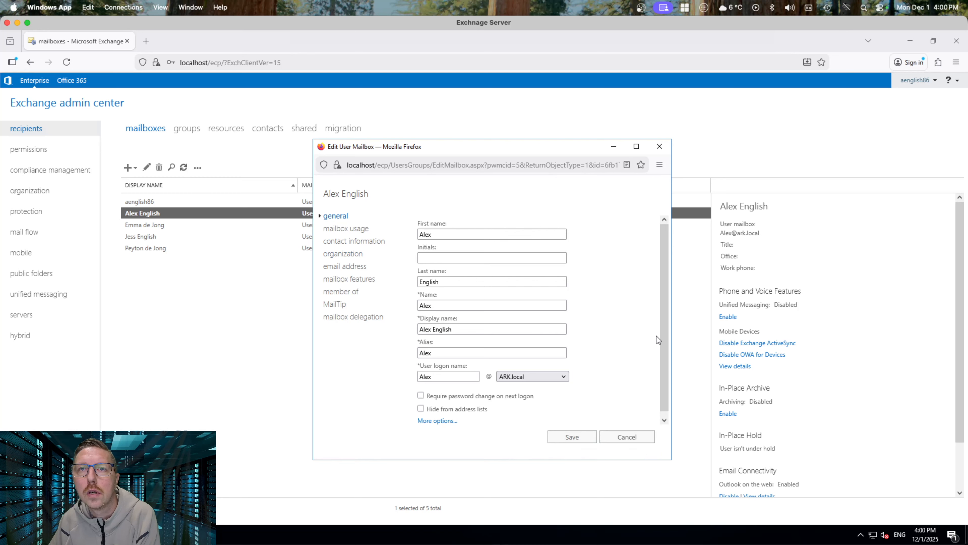
scroll(604, 334, "down", 1)
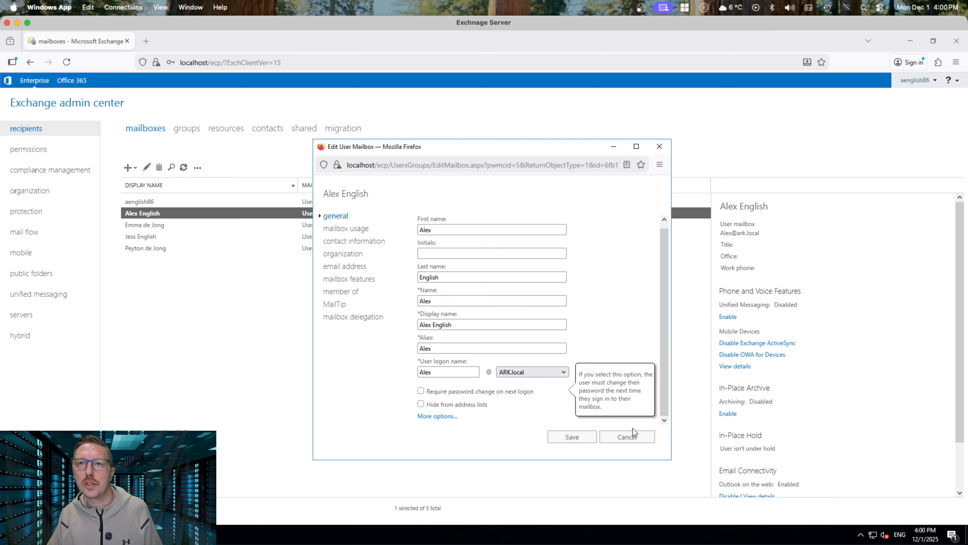
left_click(563, 372)
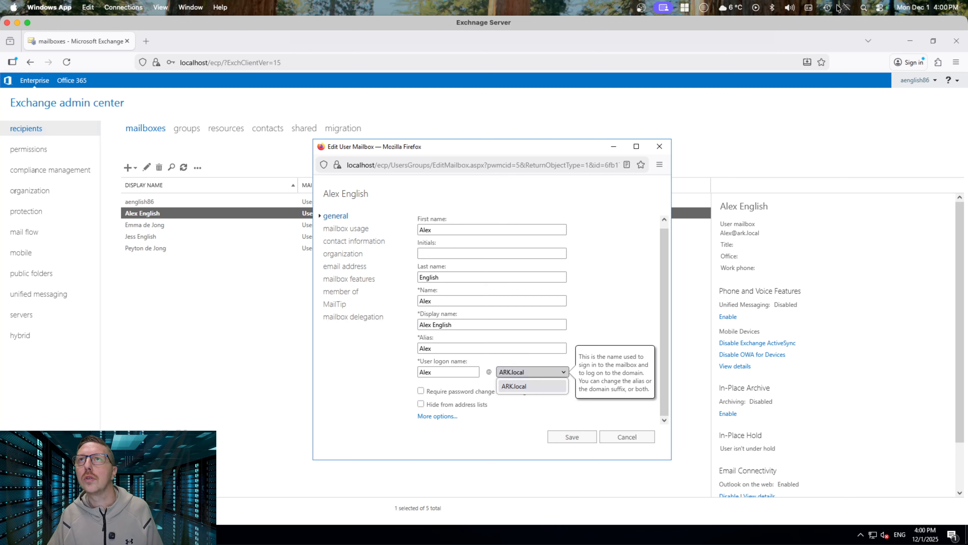
Launch the macOS screenshot tool via search, then cancel the capture
left_click(864, 8)
type("screenshot")
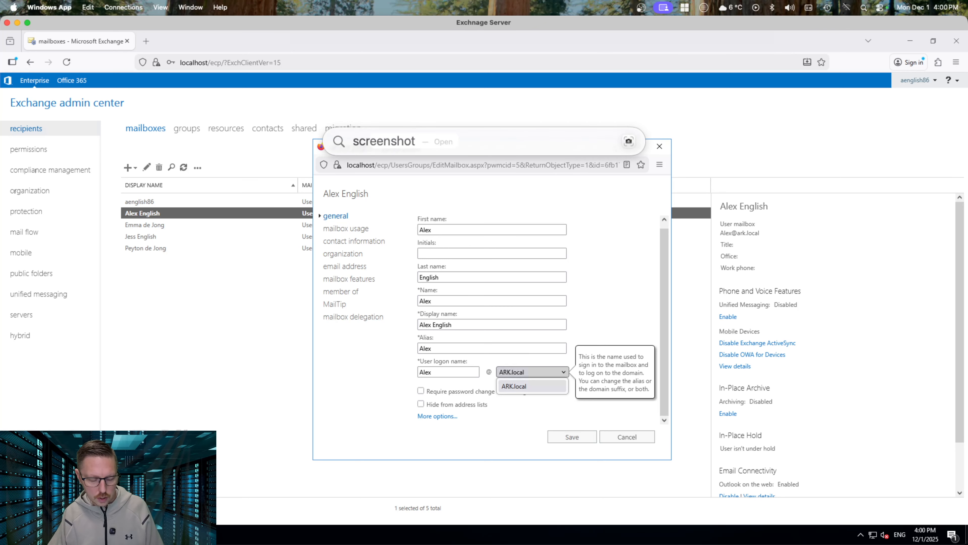
key("Return")
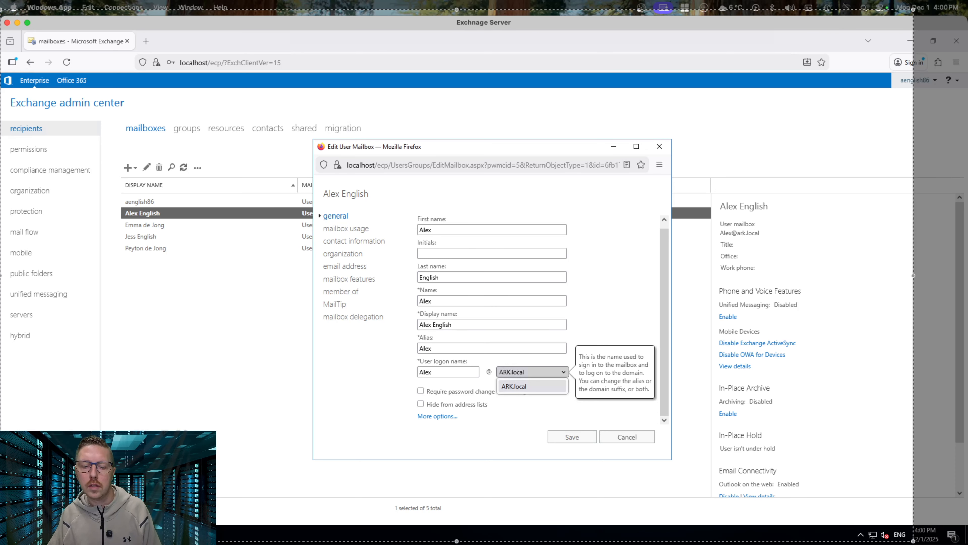
key("Return")
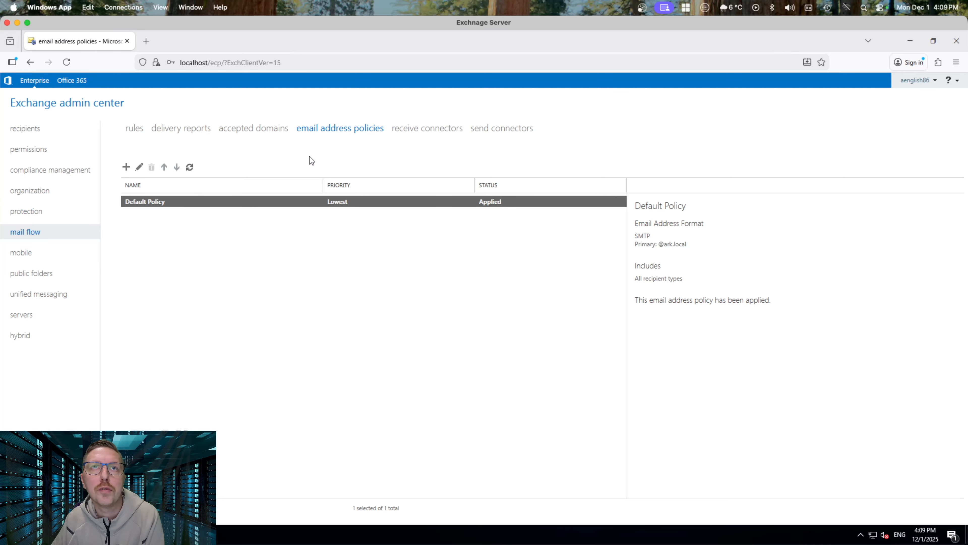
left_click(126, 167)
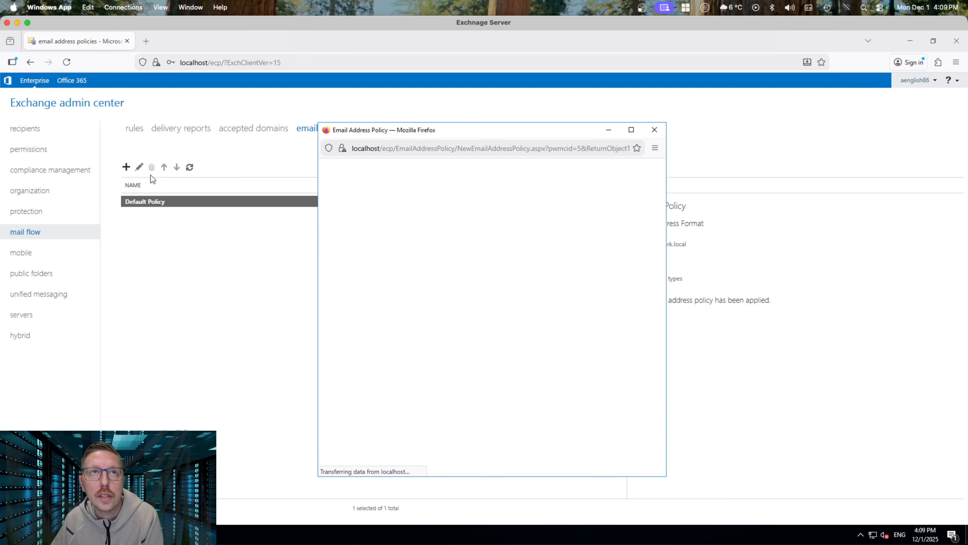
left_click(654, 130)
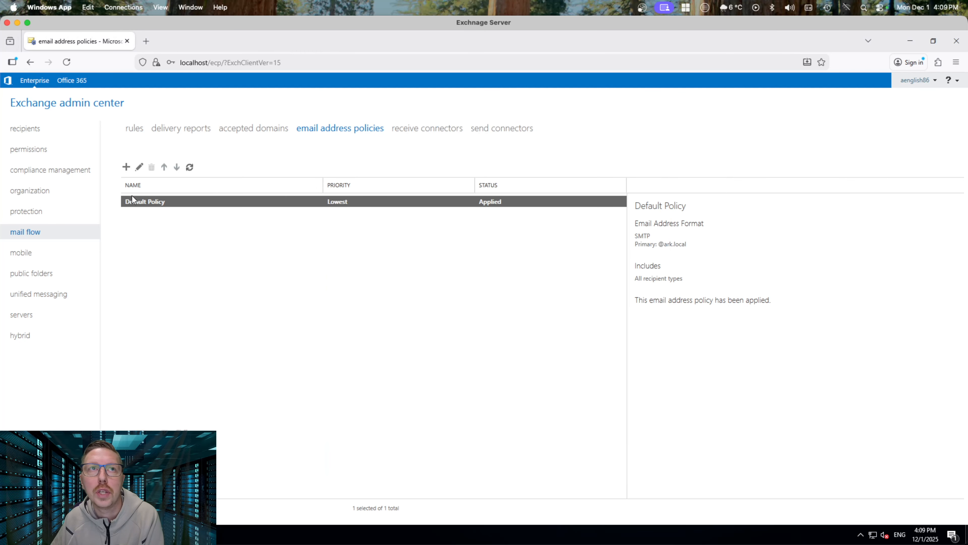
left_click(139, 168)
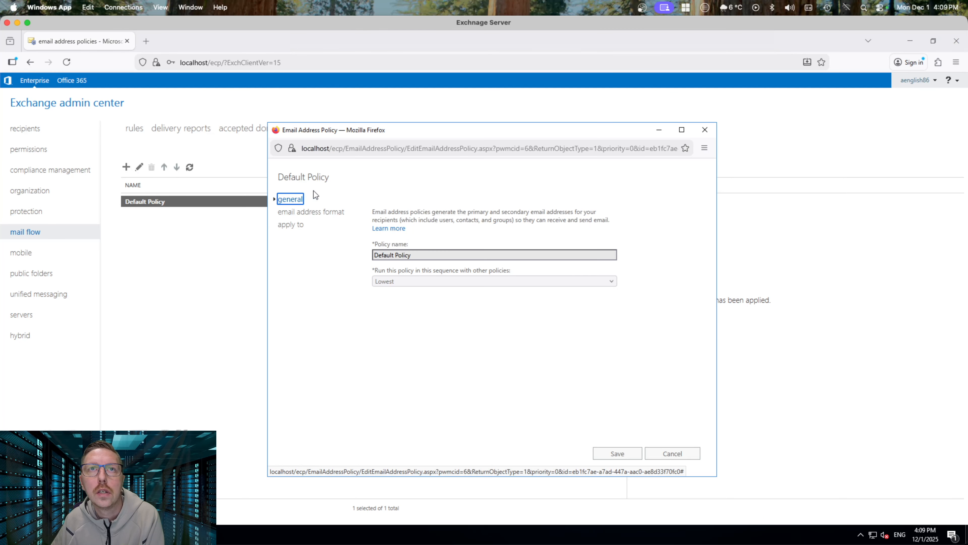
left_click(323, 216)
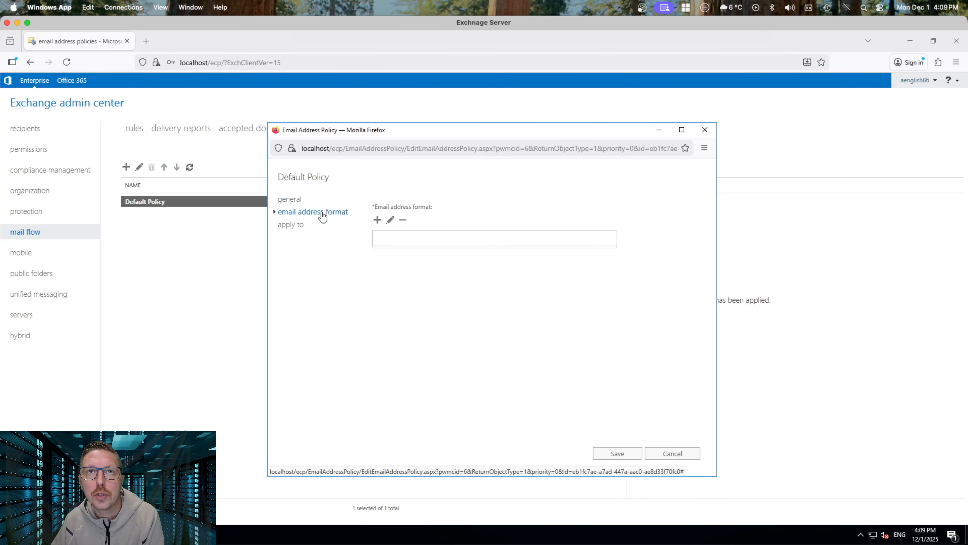
left_click(378, 220)
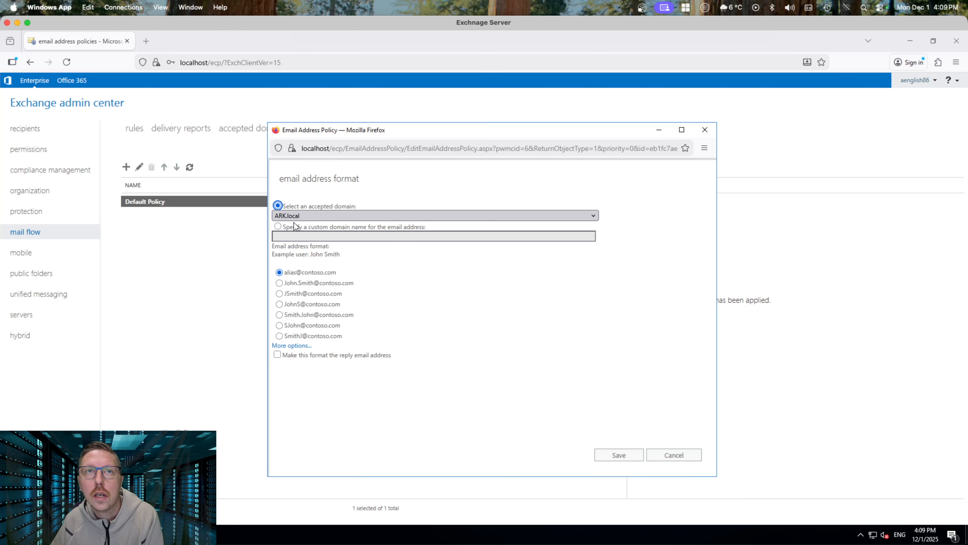
left_click(334, 217)
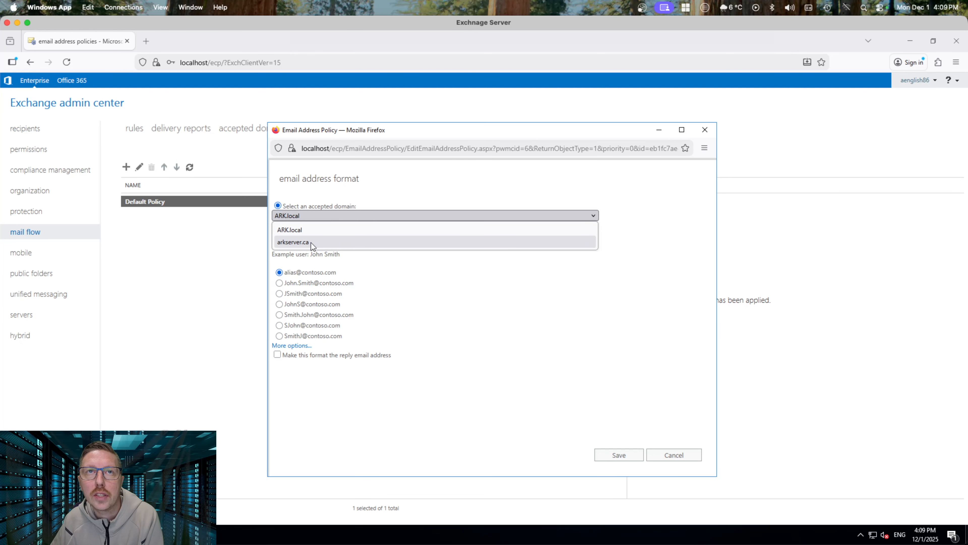
left_click(300, 242)
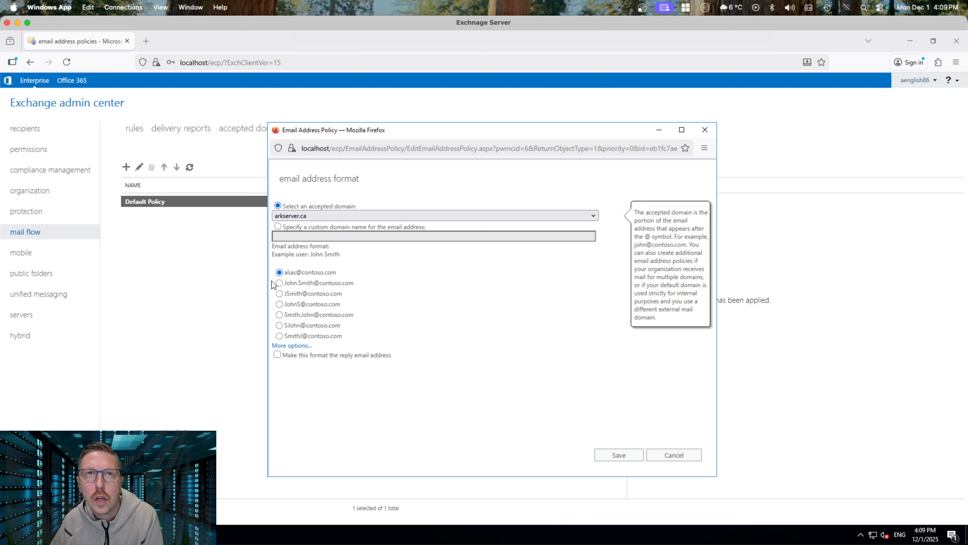
left_click(293, 275)
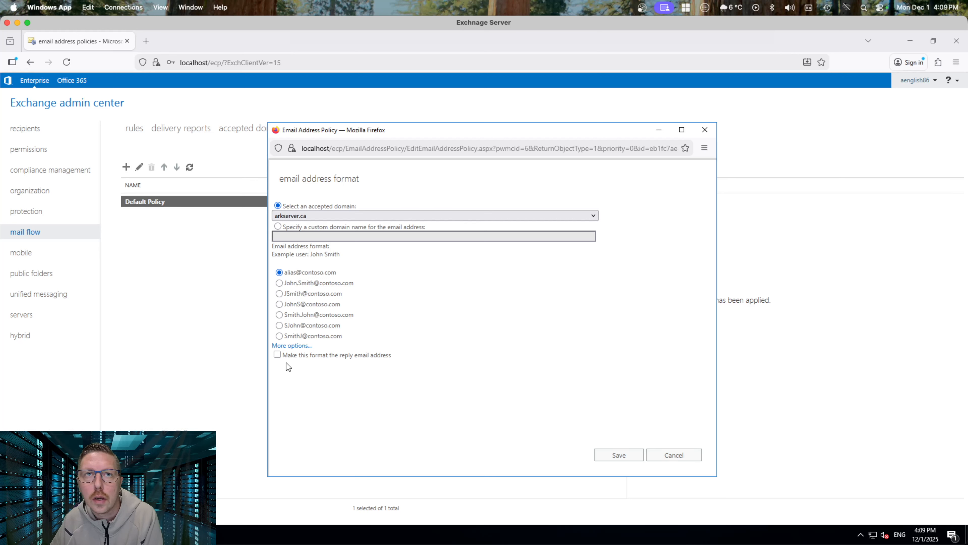
mouse_move(278, 360)
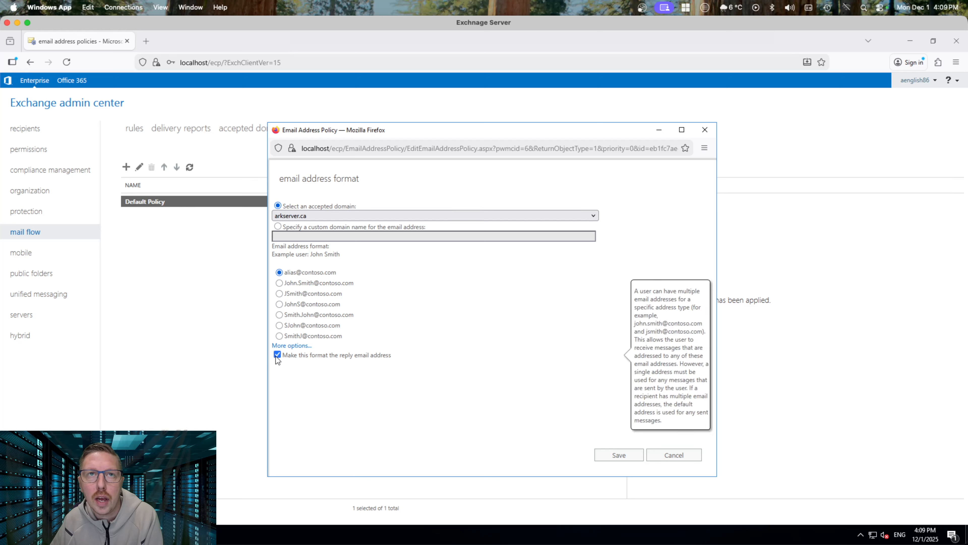
left_click(618, 455)
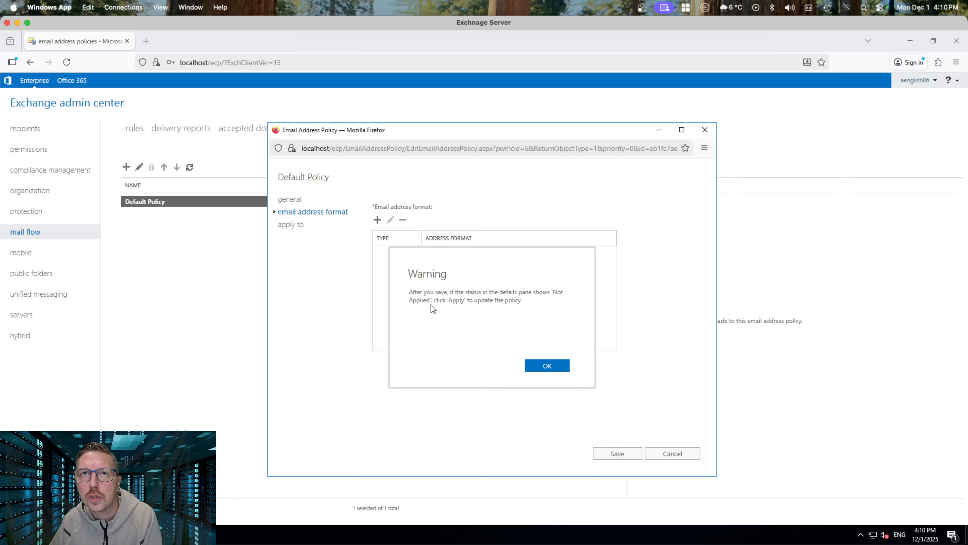
left_click(547, 365)
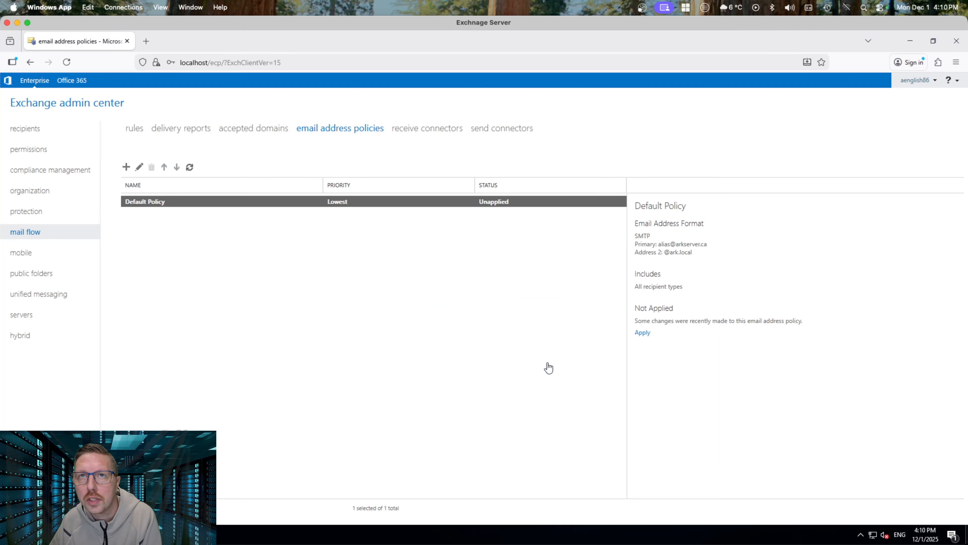
Apply the updated Default Policy to all recipients
left_click(645, 334)
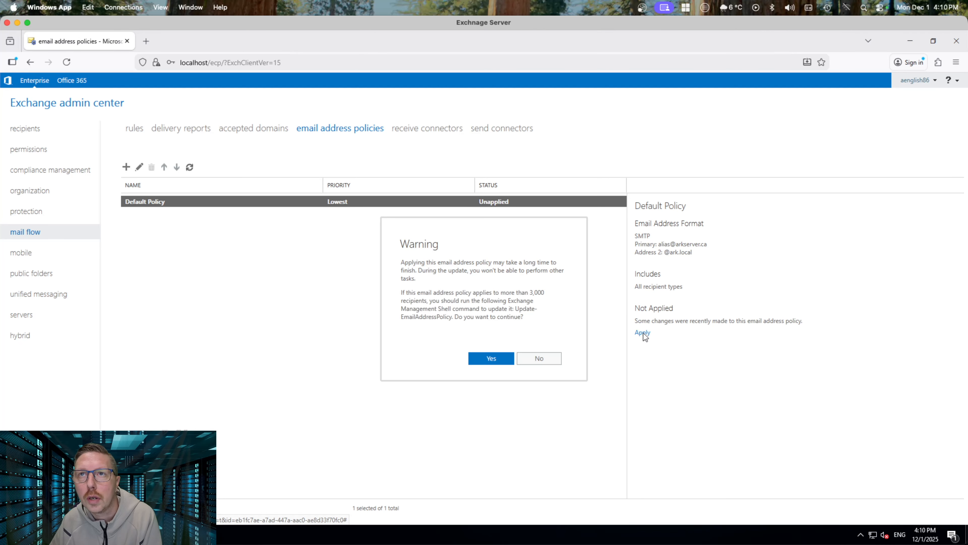
left_click(491, 359)
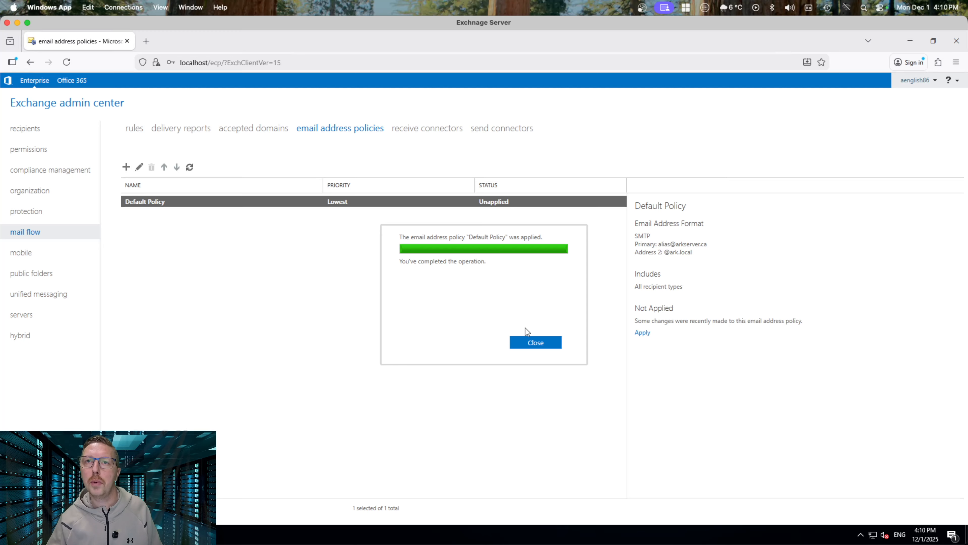
left_click(535, 343)
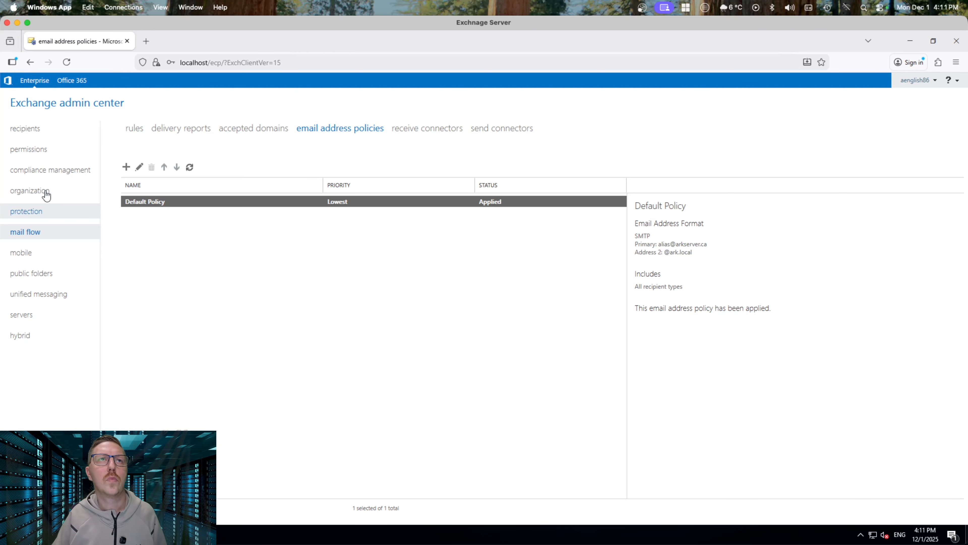
left_click(31, 132)
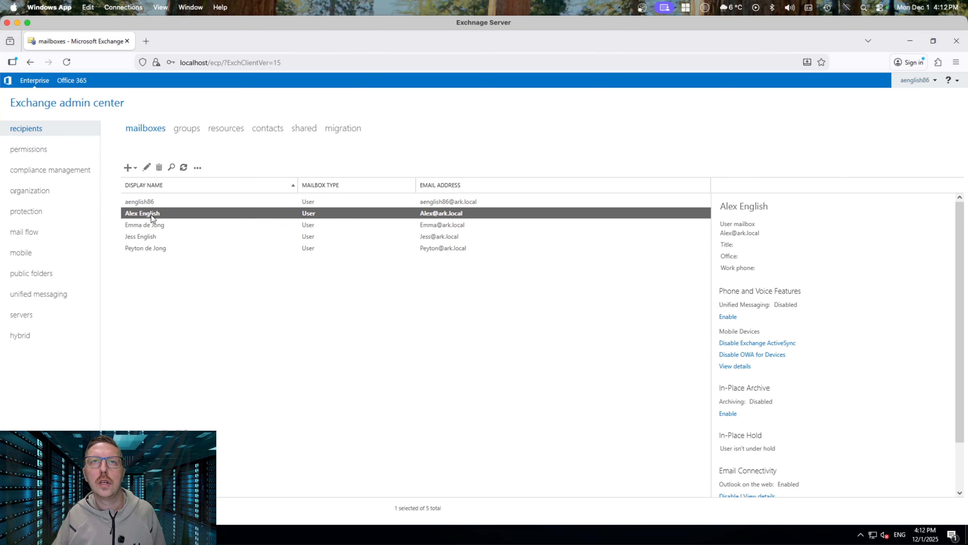
left_click(147, 167)
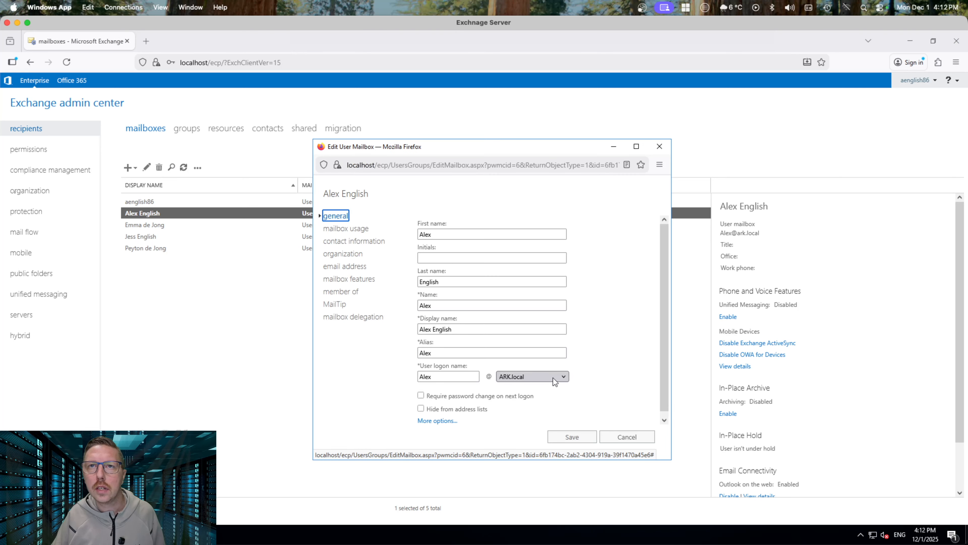
left_click(553, 378)
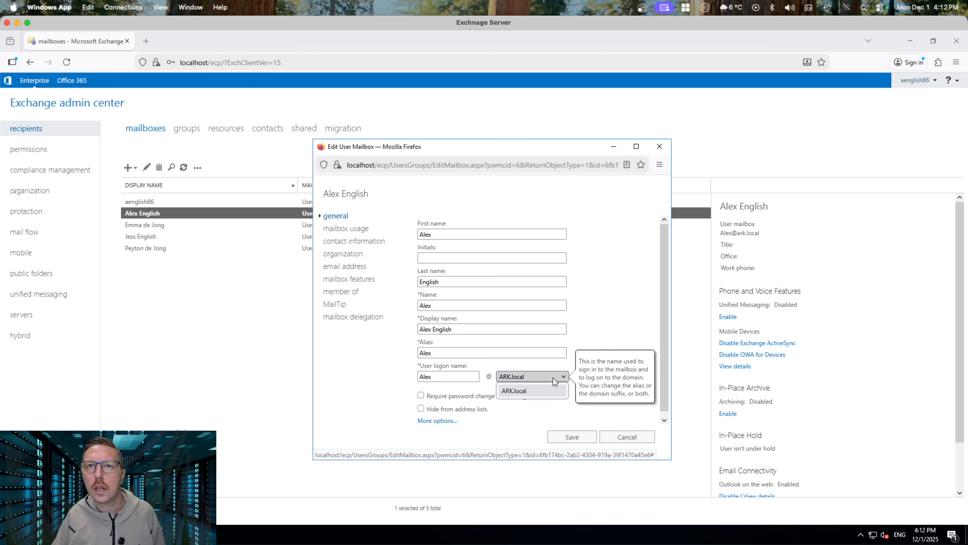
left_click(546, 391)
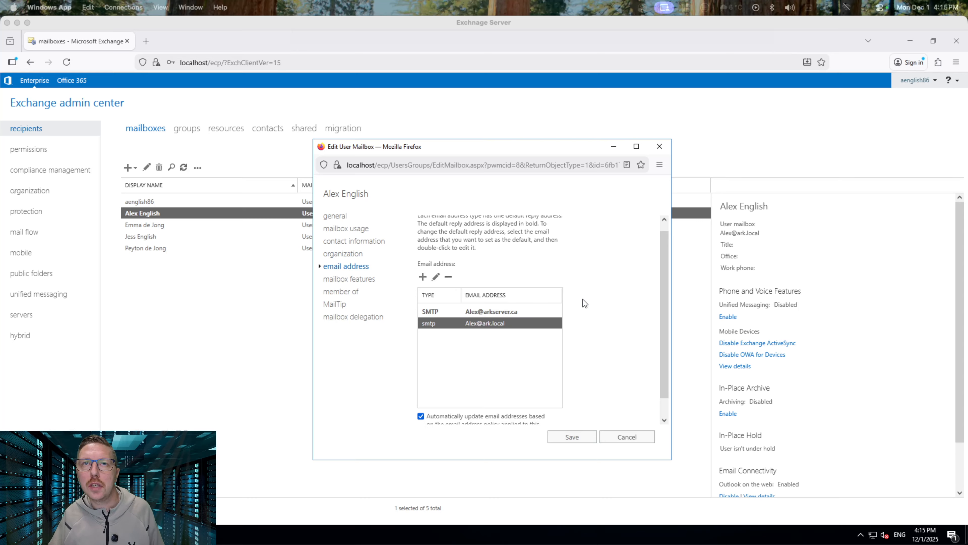
scroll(594, 302, "up", 1)
left_click(337, 220)
left_click(337, 220)
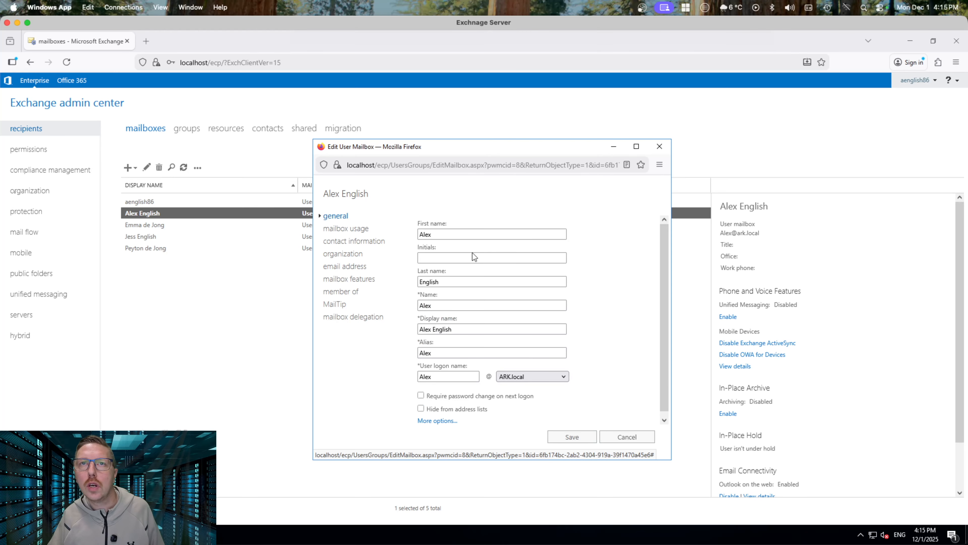
left_click(562, 373)
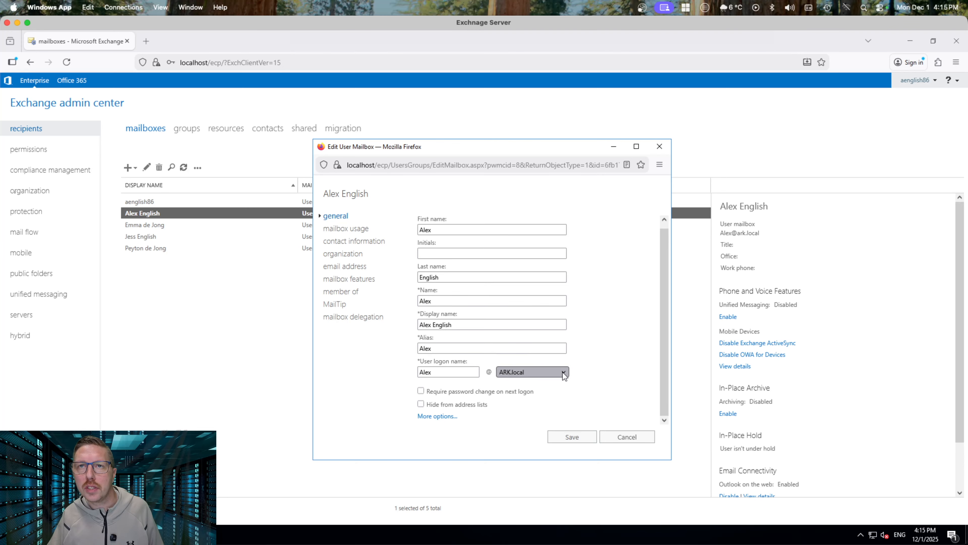
left_click(534, 386)
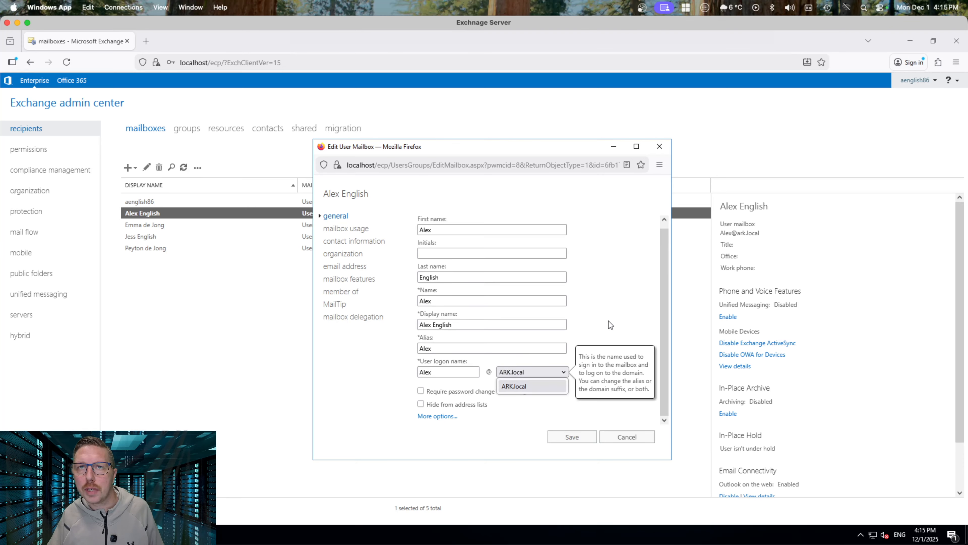
left_click(632, 440)
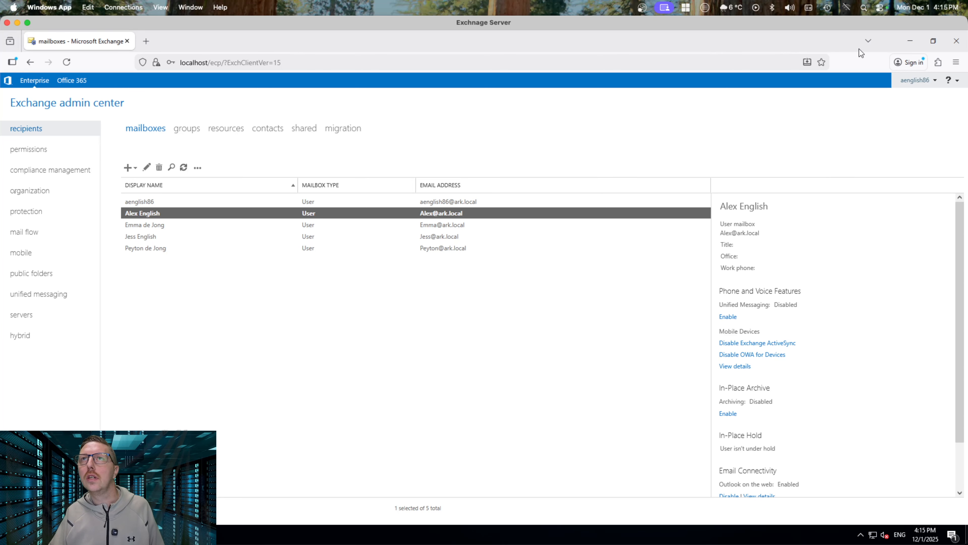
Load mail.arkserver.ca in a new tab and sign in with the domain logon name and password
left_click(147, 41)
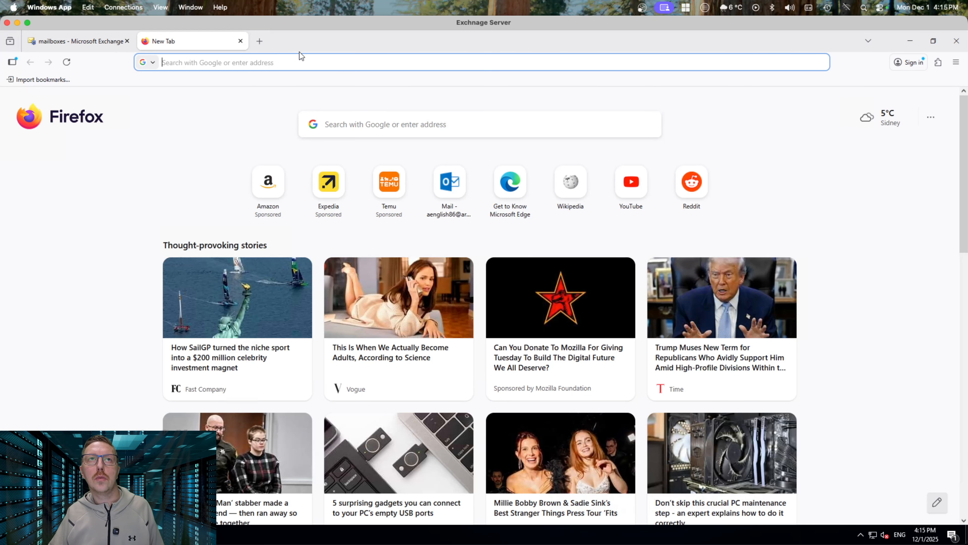
type("mail")
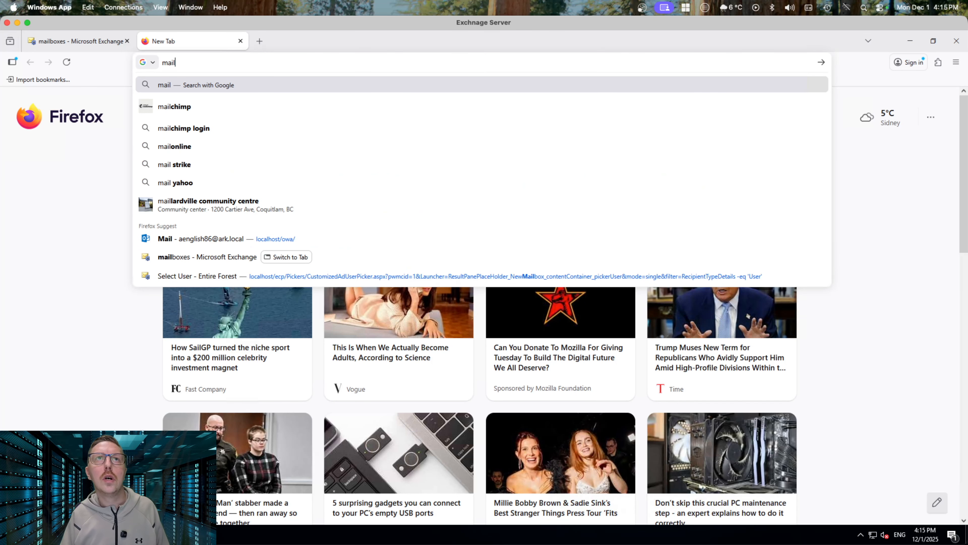
type(".arks")
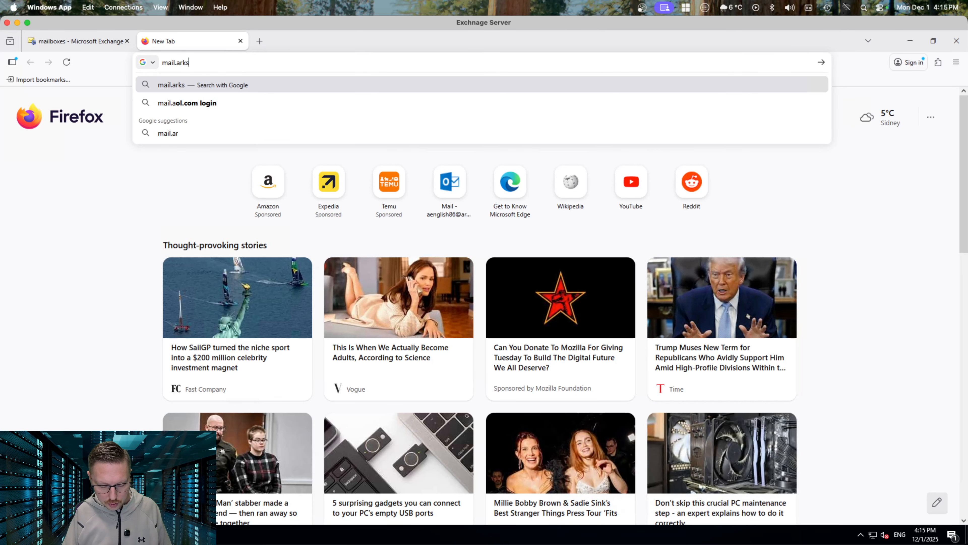
type("erver.ca")
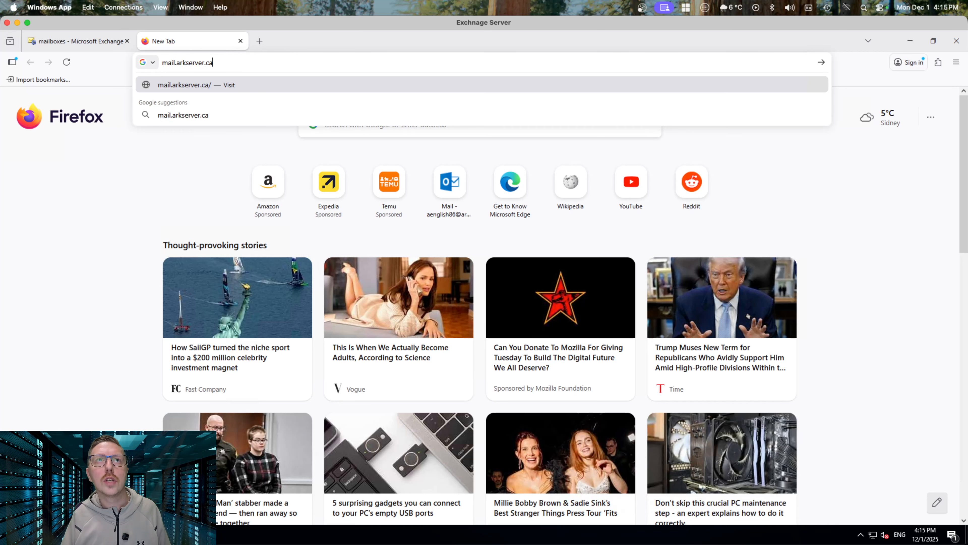
key("Return")
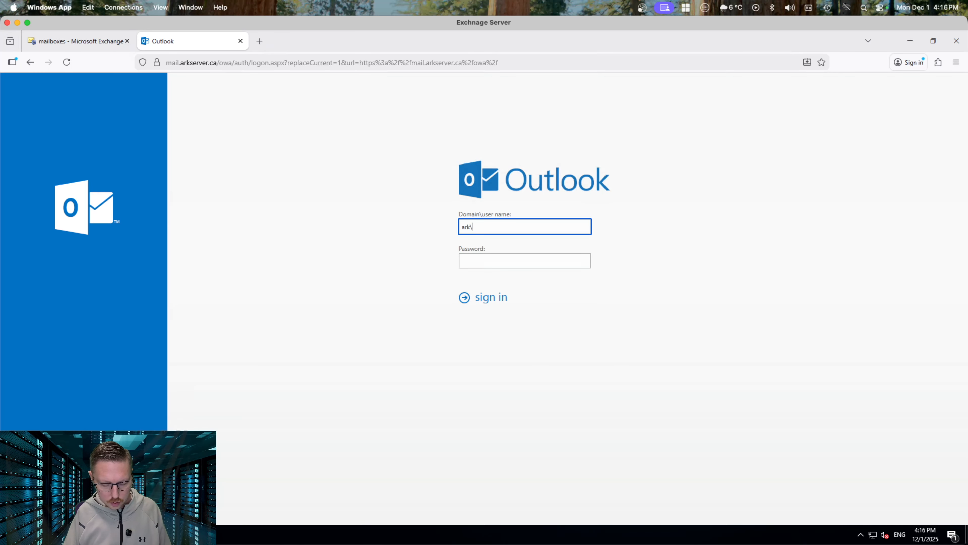
left_click(525, 260)
type("*")
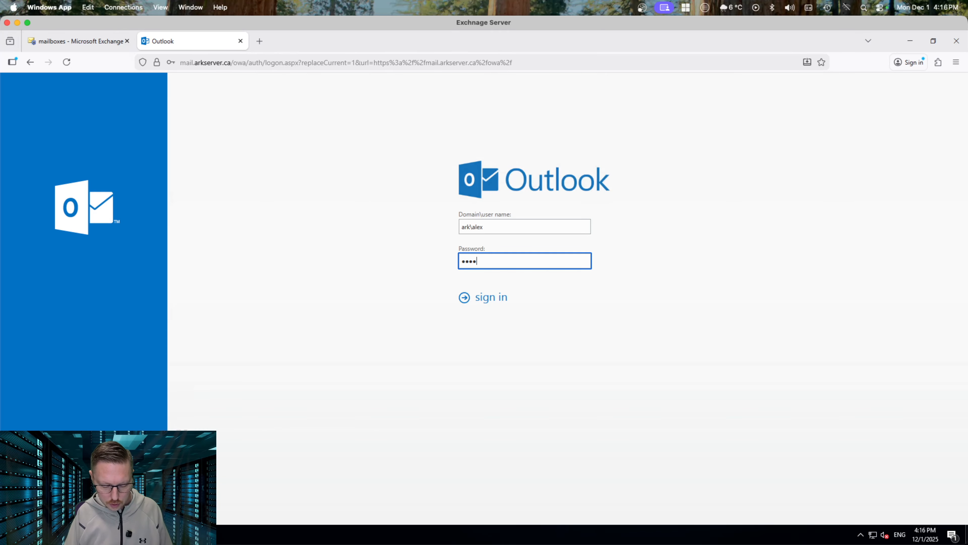
type("***")
key("Return")
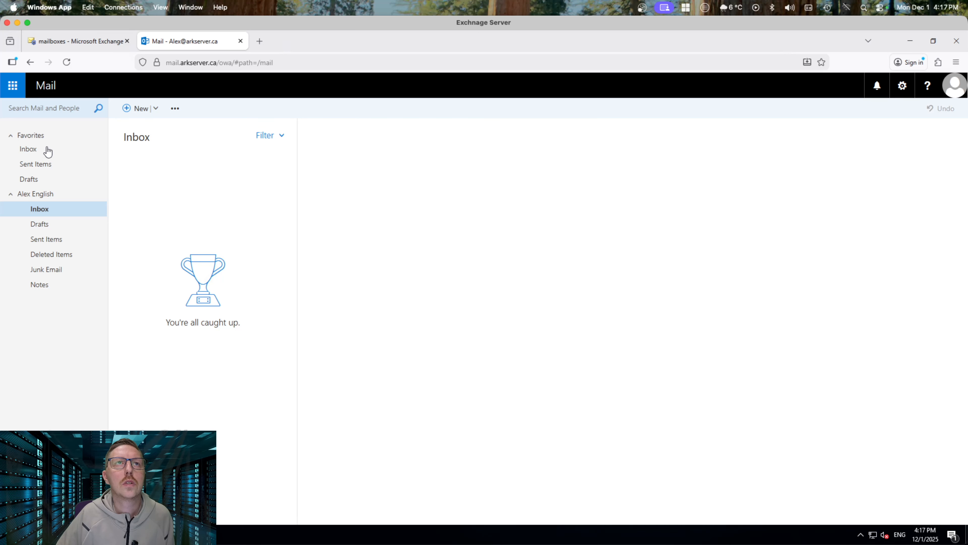
Open the mailbox's inbox and reload the mail page
left_click(27, 150)
left_click(56, 212)
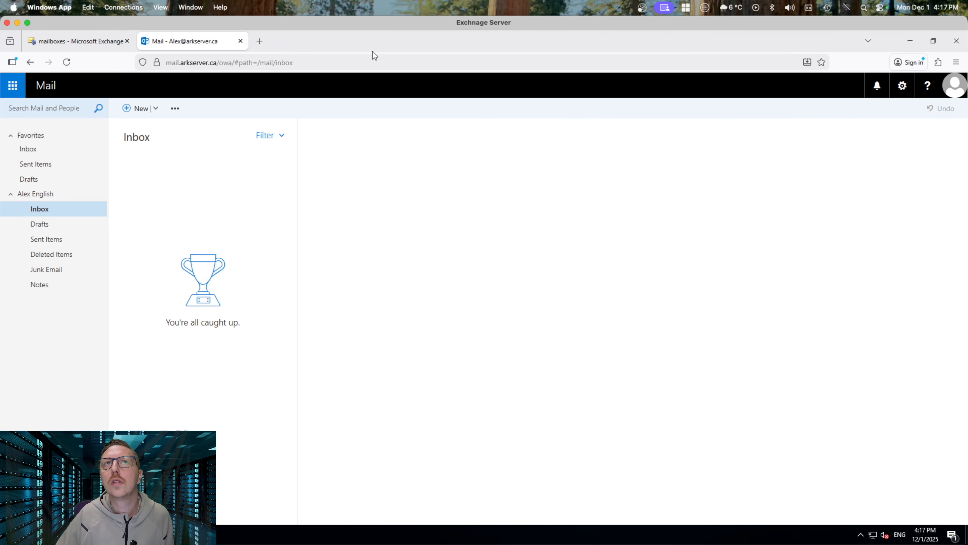
left_click(66, 61)
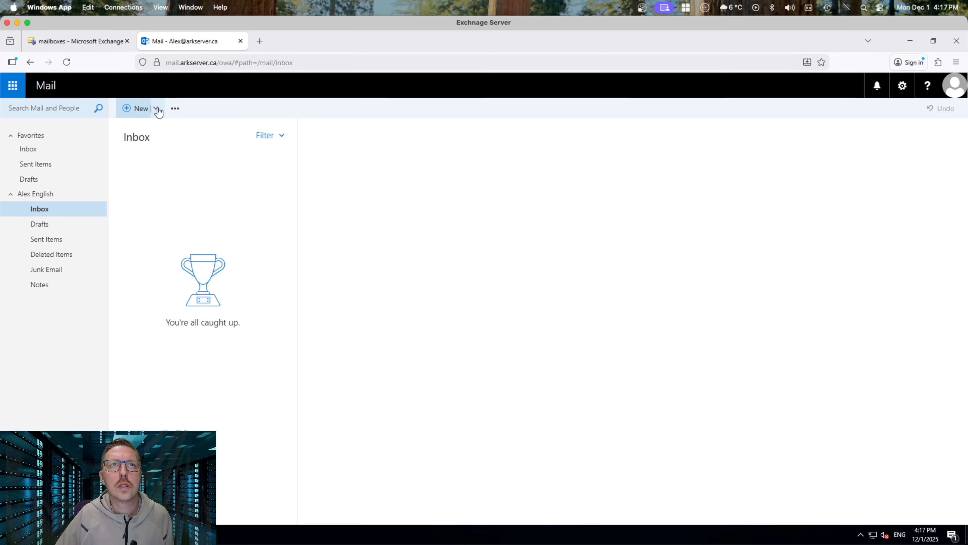
Send a 'Test' message to the iCloud address, then find it still sitting in Drafts
left_click(139, 108)
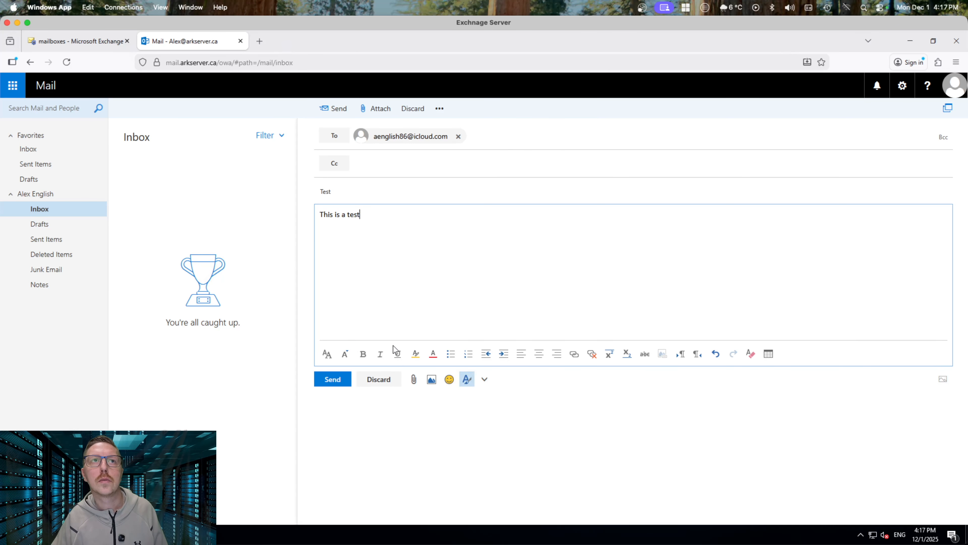
left_click(331, 380)
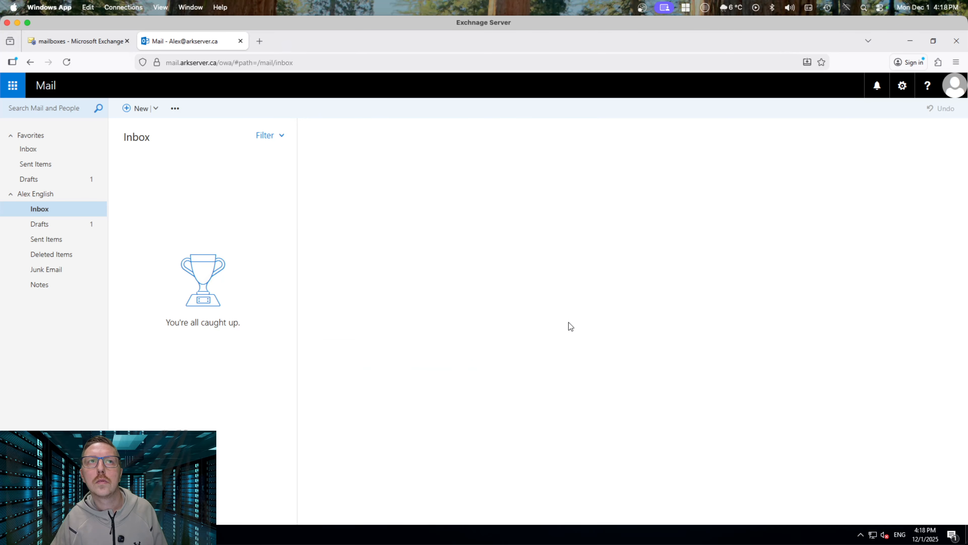
left_click(61, 230)
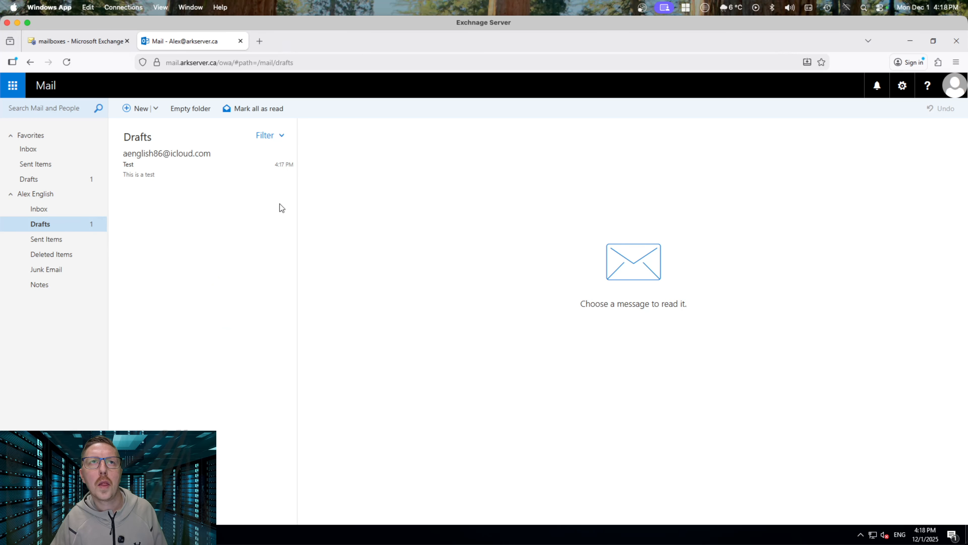
left_click(162, 157)
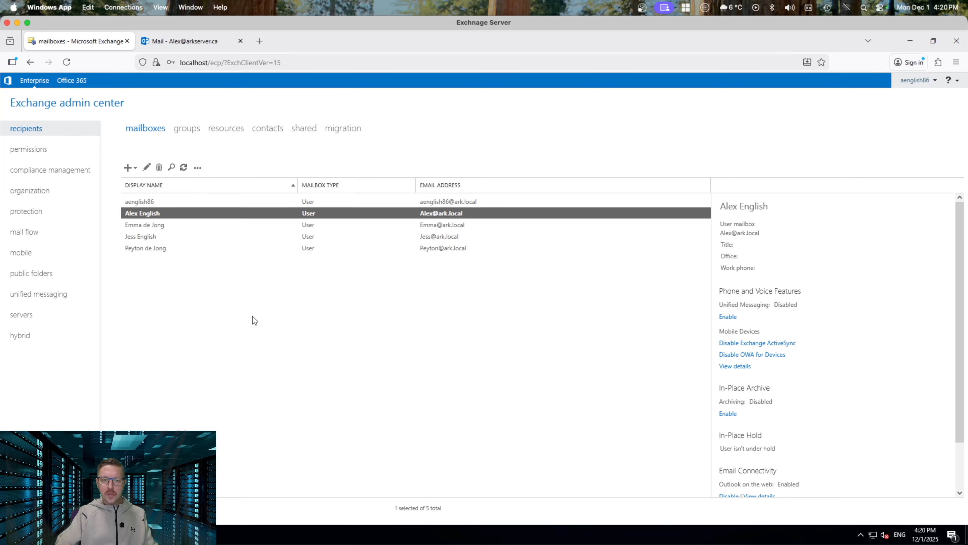
left_click(25, 231)
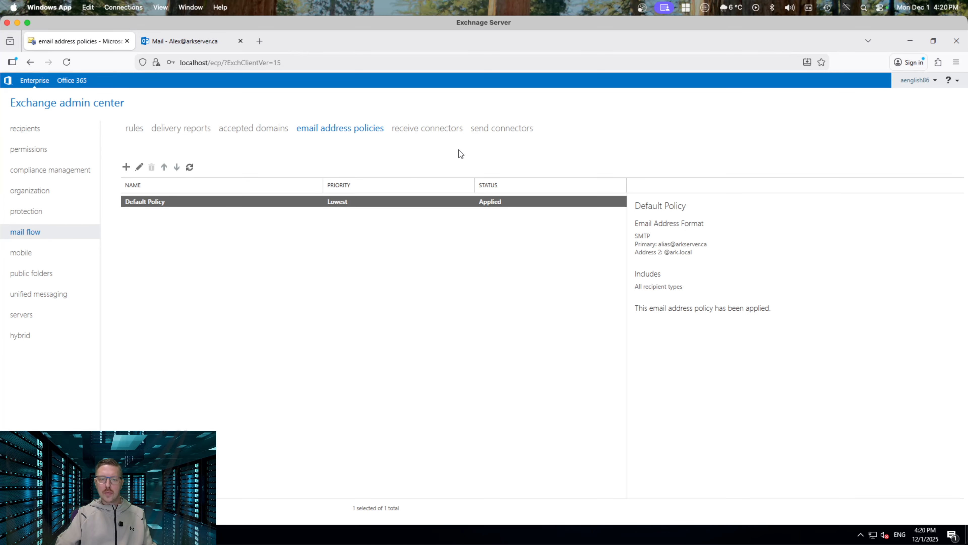
Create a new send connector named 'Internet Send' of type Internet
left_click(515, 129)
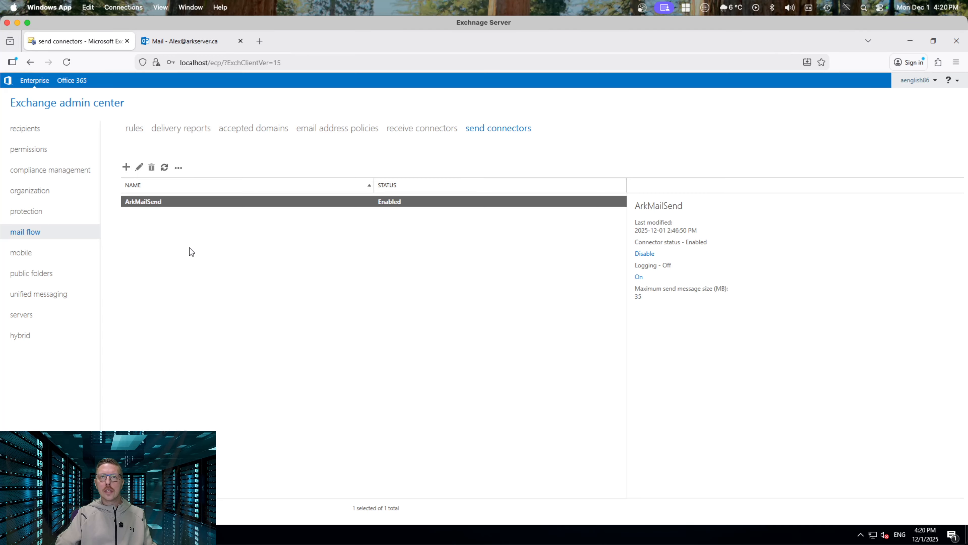
left_click(165, 245)
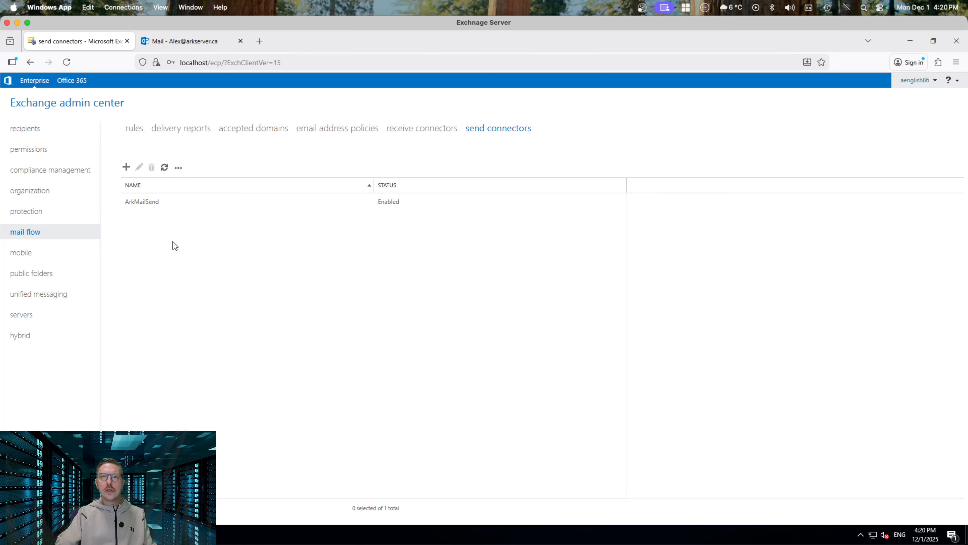
left_click(126, 168)
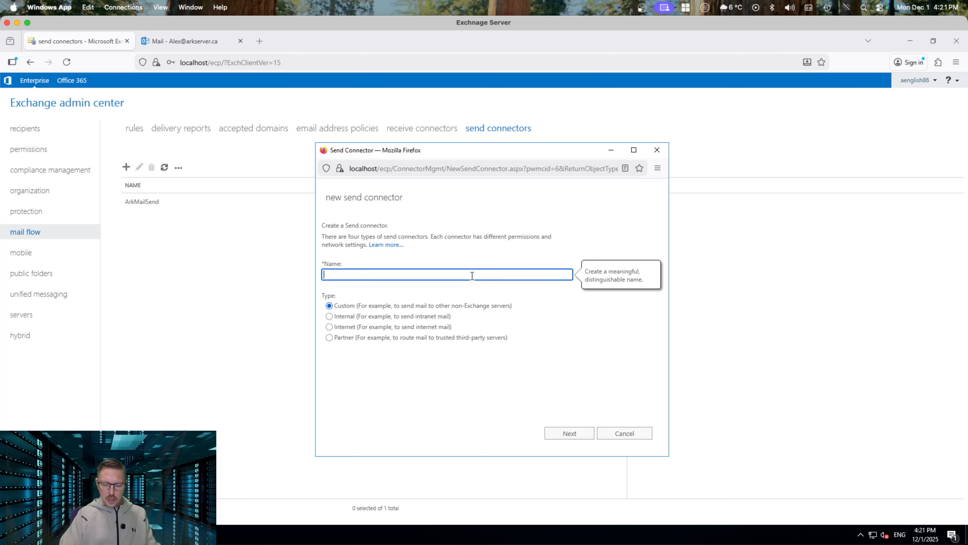
type("Internet S")
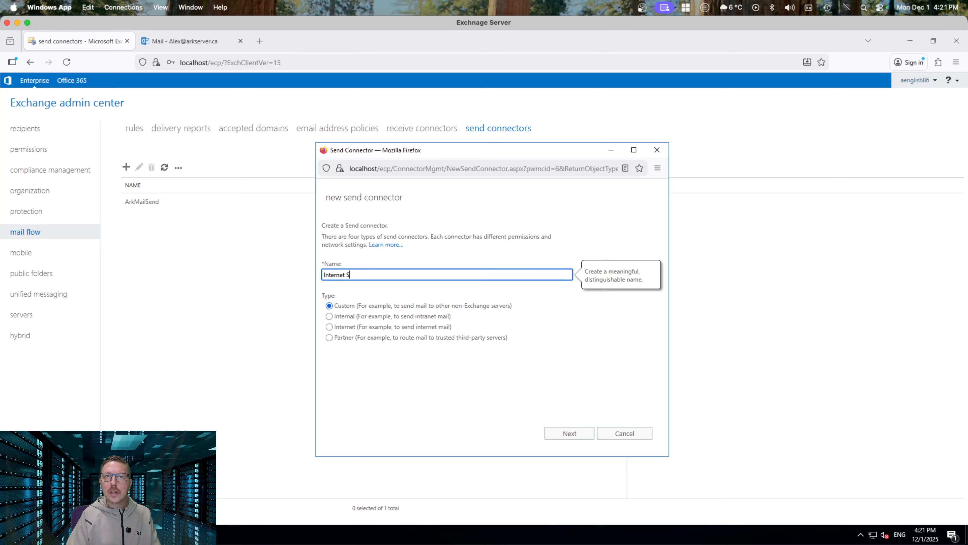
type("end")
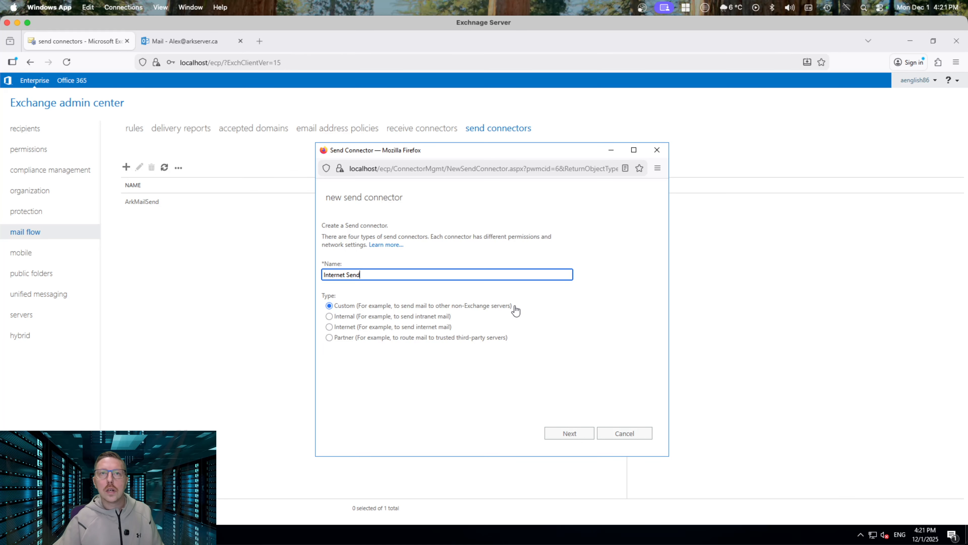
left_click(342, 328)
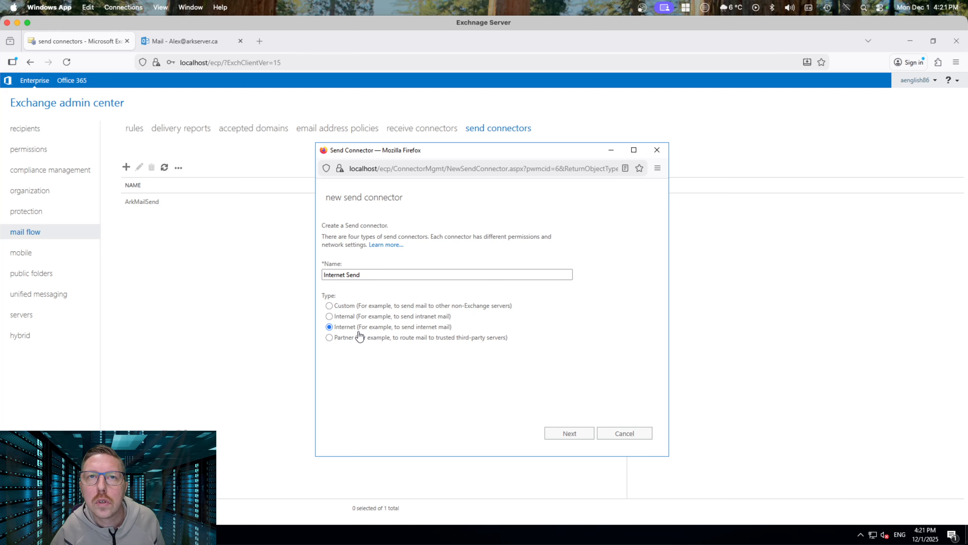
left_click(574, 434)
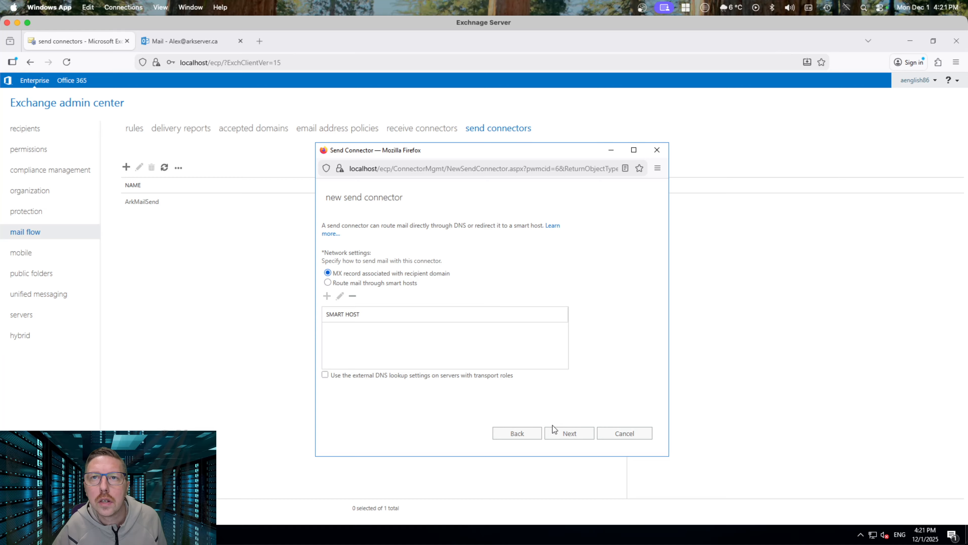
Give Internet Send an SMTP address space of * with cost 1
left_click(571, 433)
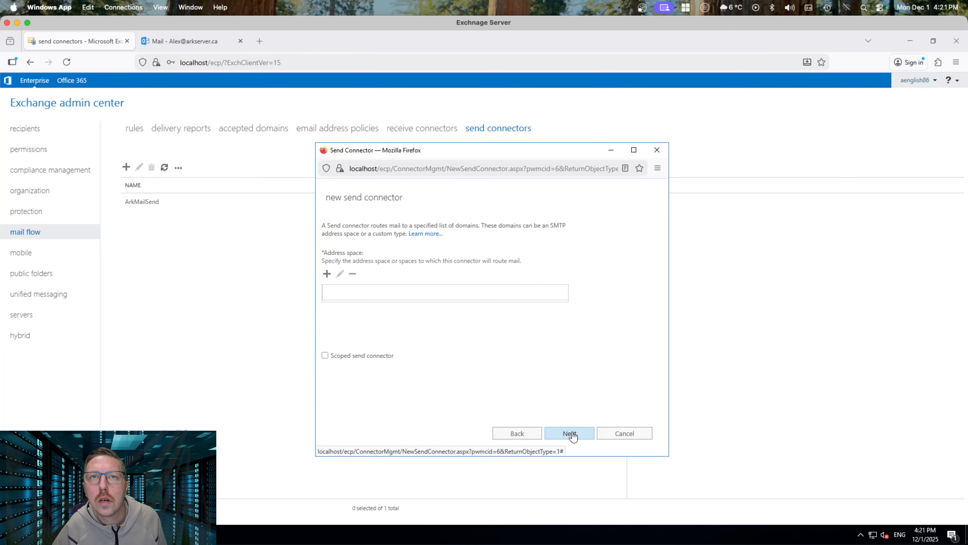
left_click(327, 273)
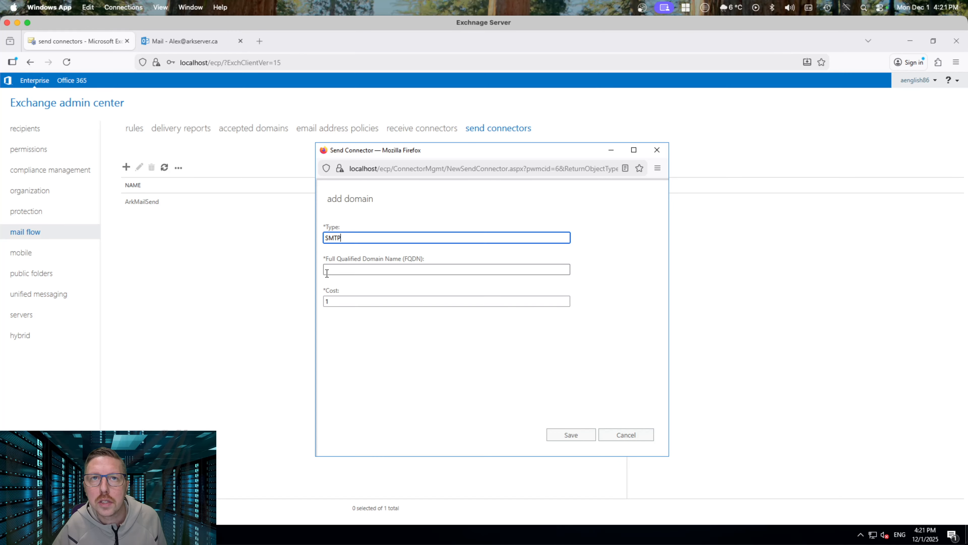
left_click(374, 271)
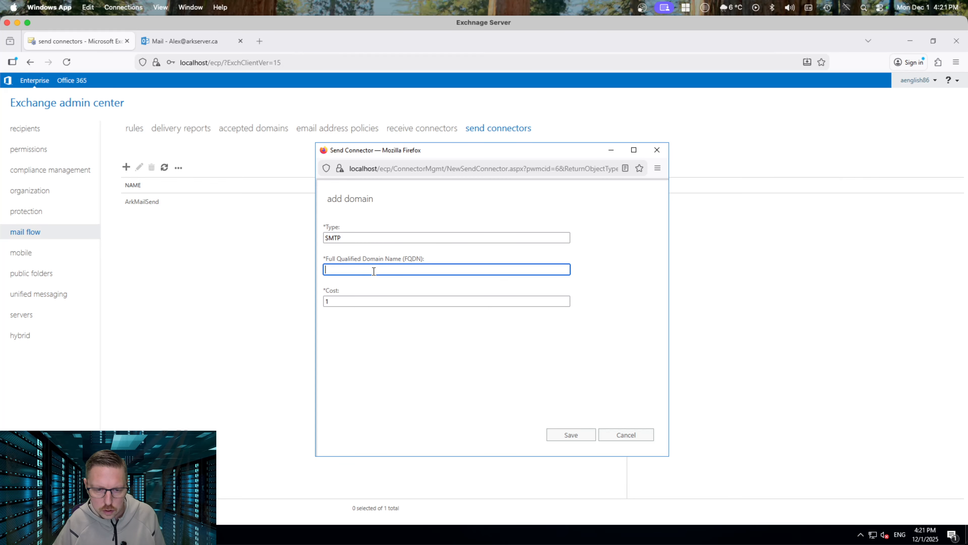
type("*")
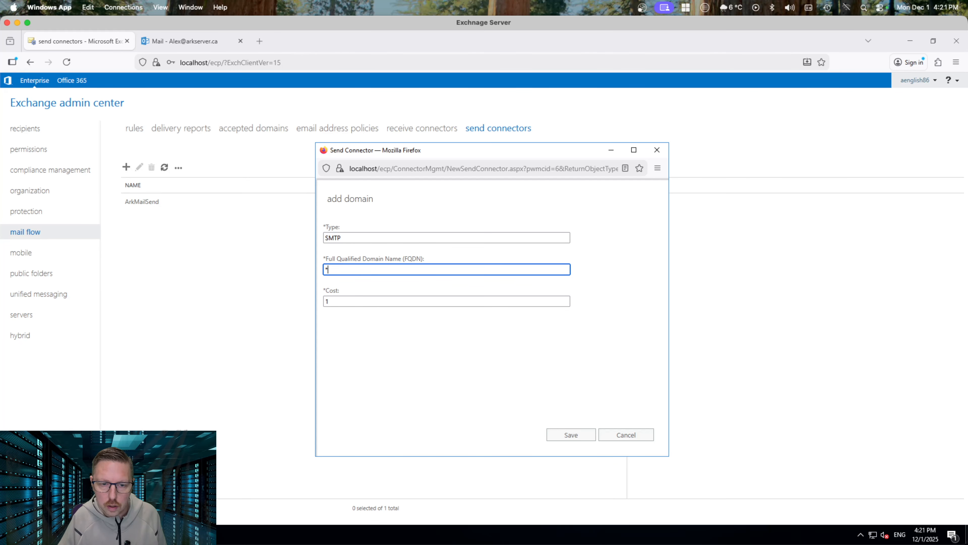
left_click(568, 438)
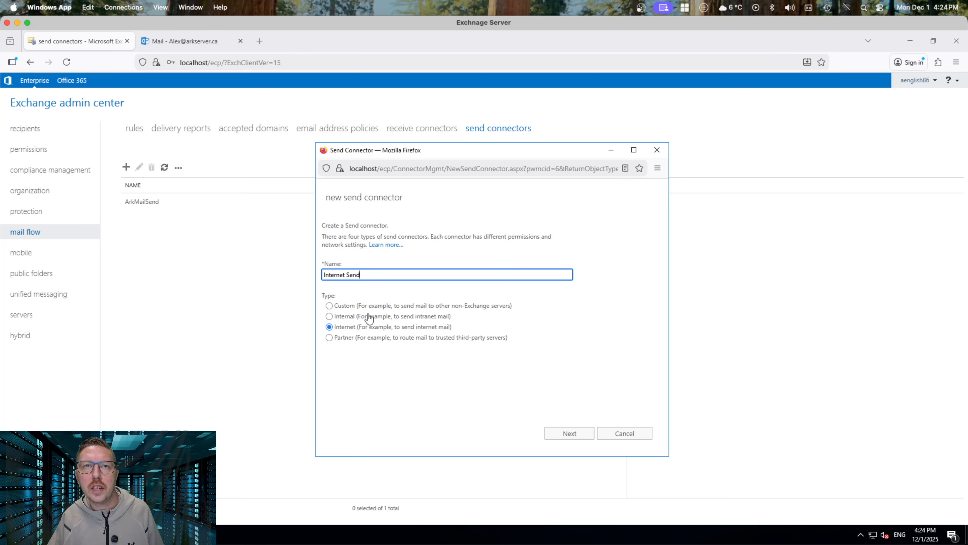
left_click(565, 434)
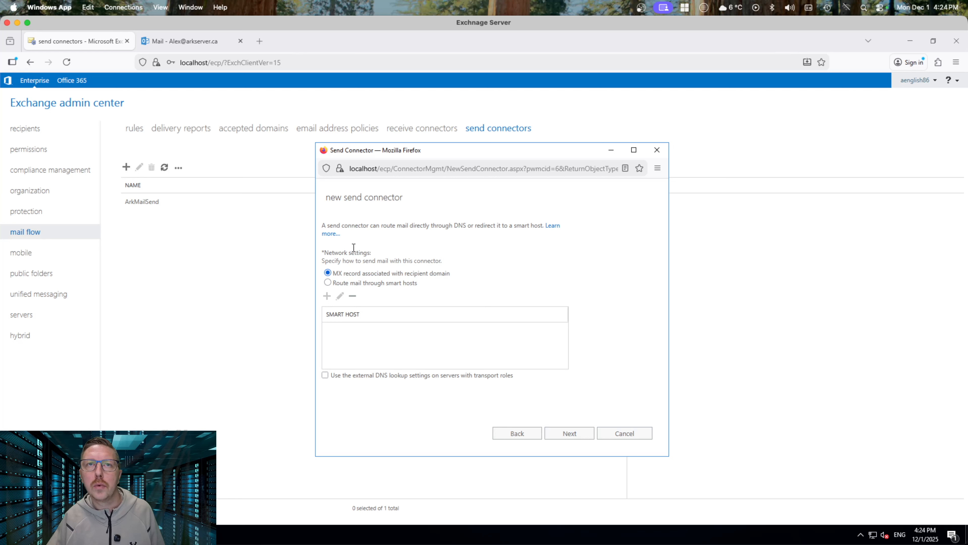
left_click(582, 435)
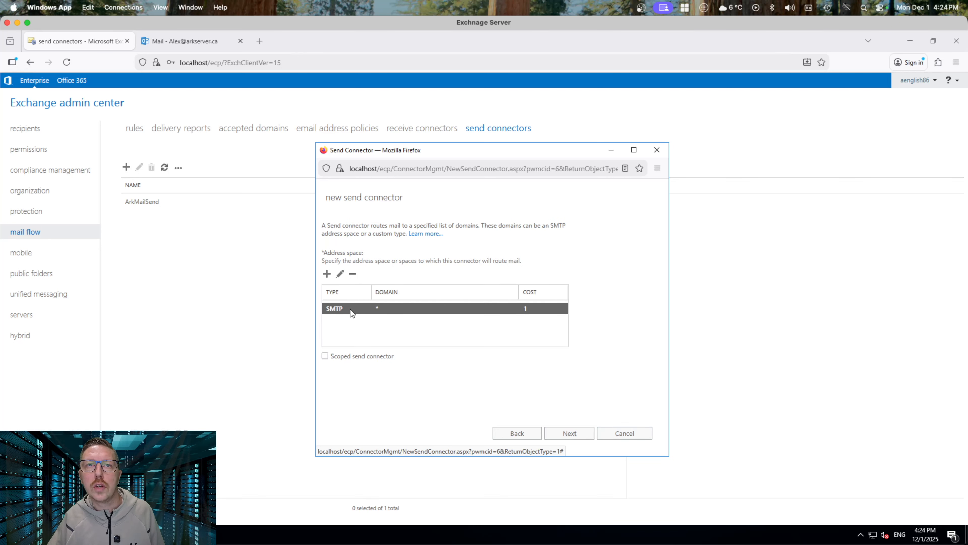
left_click(340, 274)
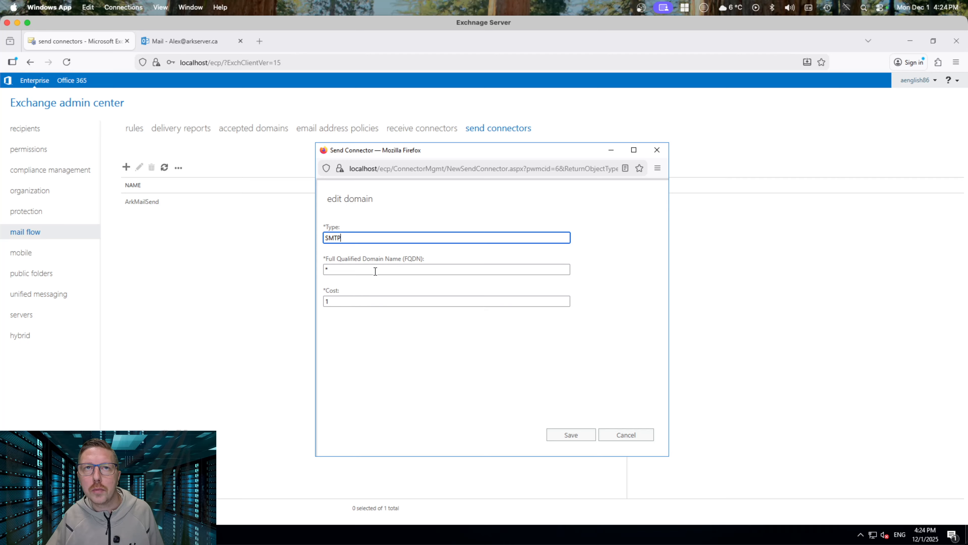
left_click(632, 438)
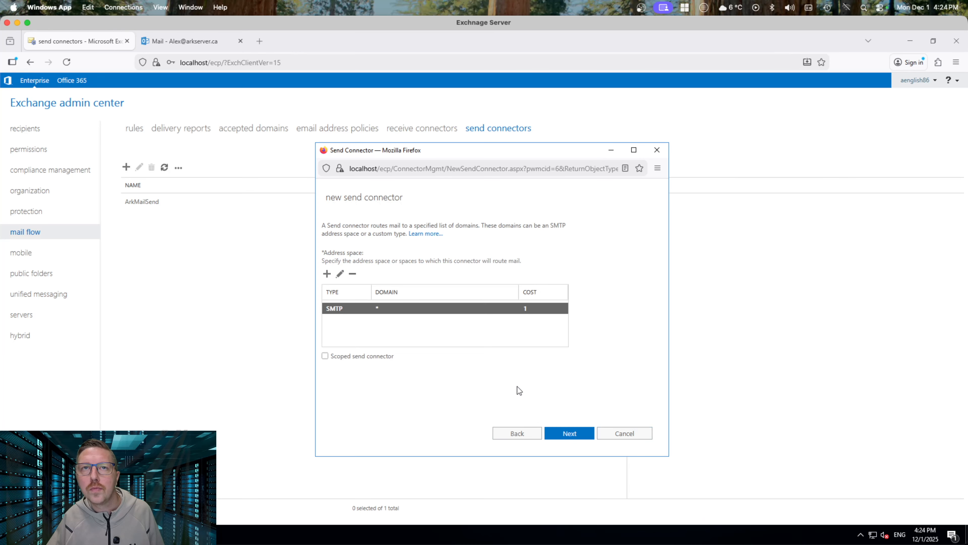
Finish Internet Send with source server EX01 and delete the old ArkMailSend connector
left_click(570, 432)
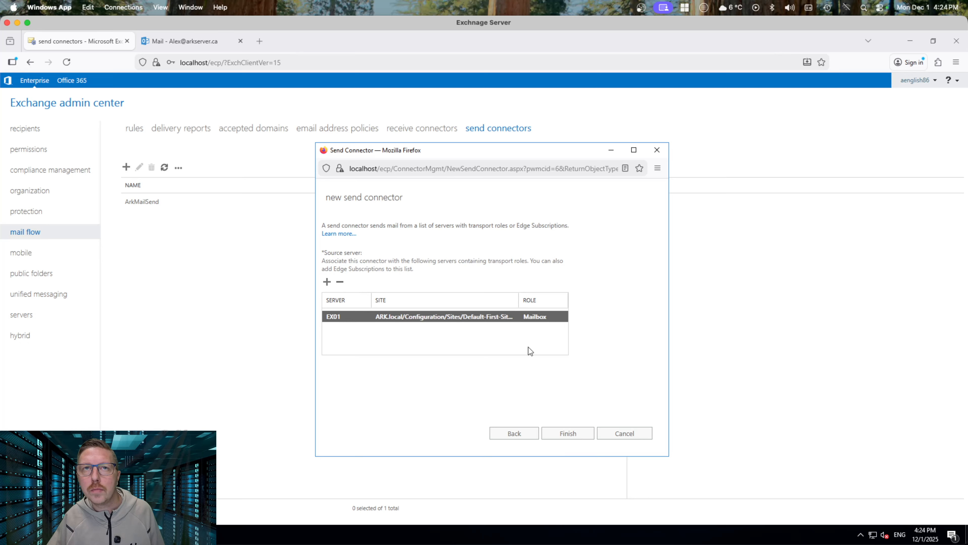
left_click(575, 435)
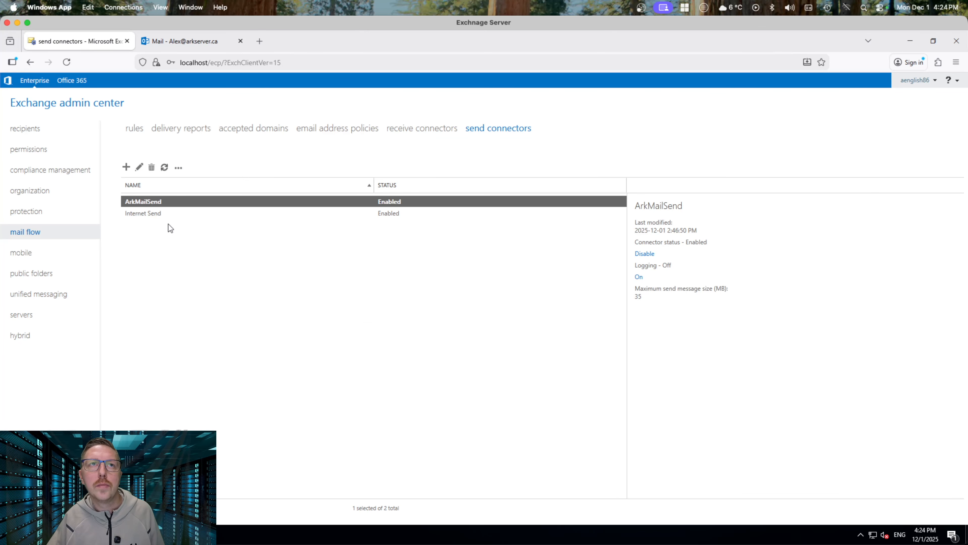
left_click(151, 168)
left_click(491, 349)
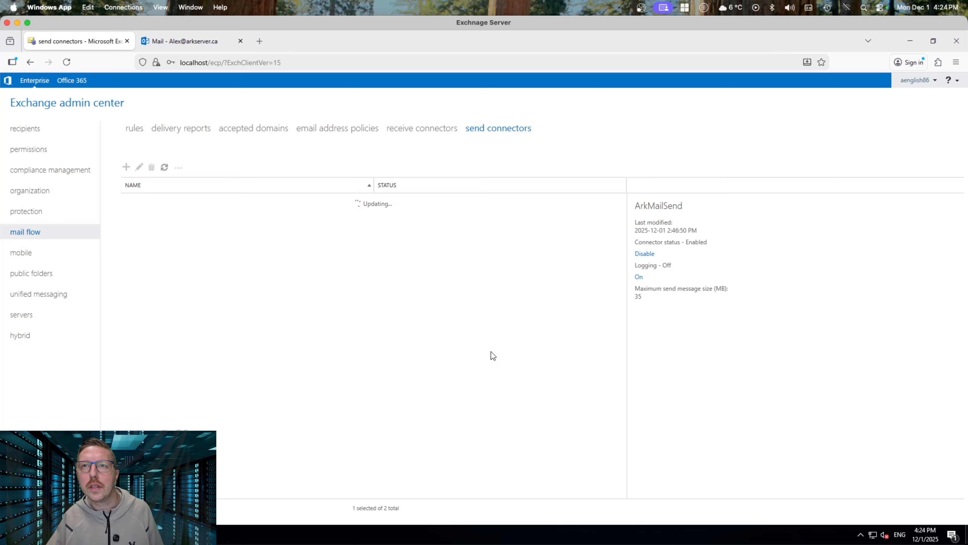
Open the DNS record management for arkserver.ca on the Porkbun domain management page
left_click(223, 285)
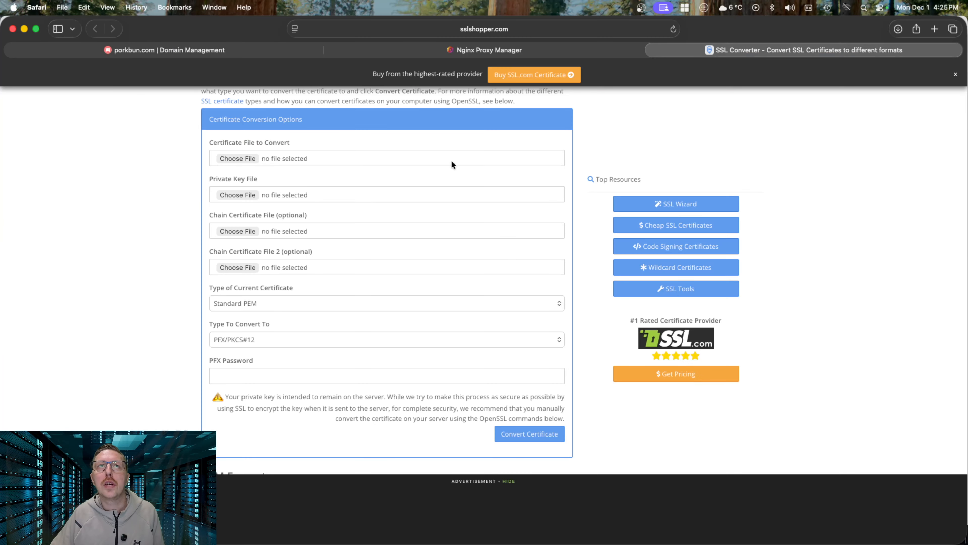
left_click(206, 50)
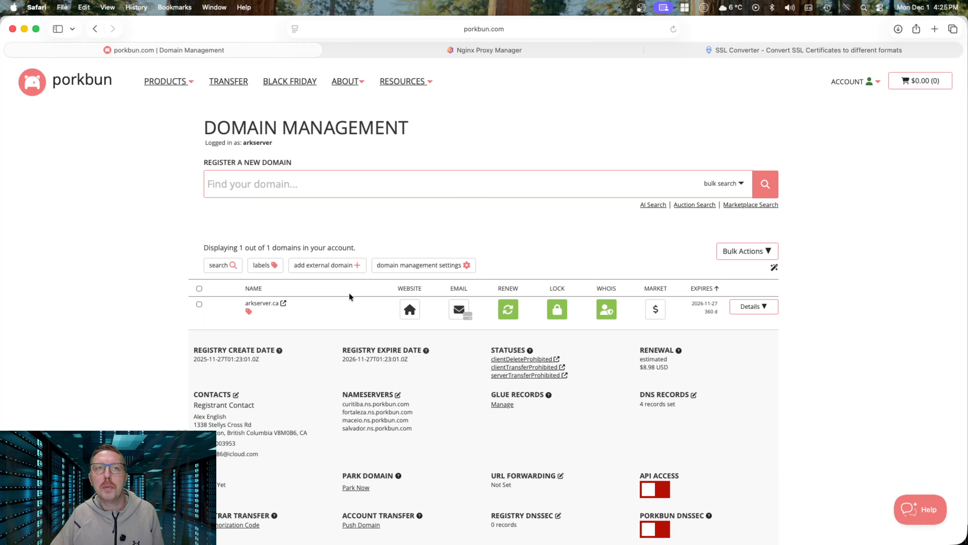
mouse_move(285, 312)
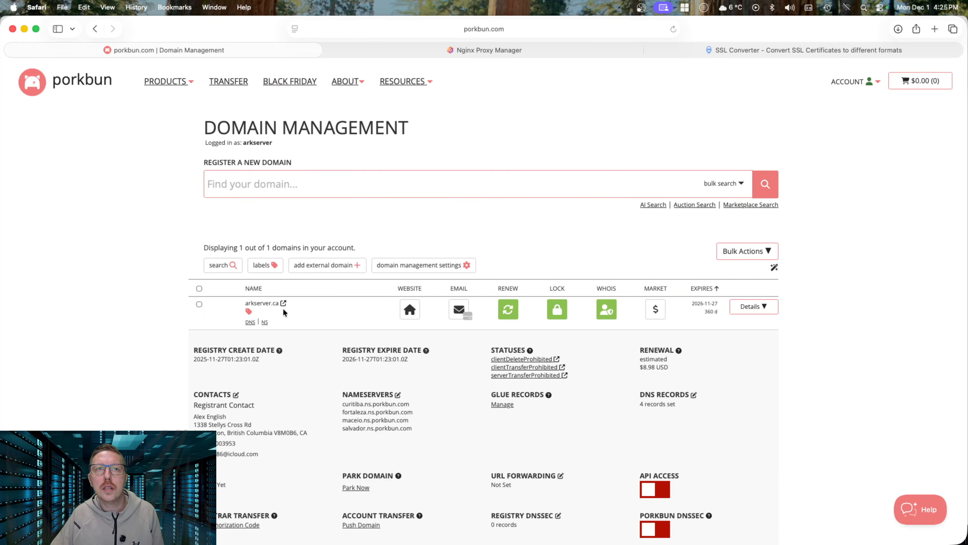
left_click(250, 323)
Add a TXT record with host @ and answer v=spf1 mx -all, then close the records window
left_click(392, 223)
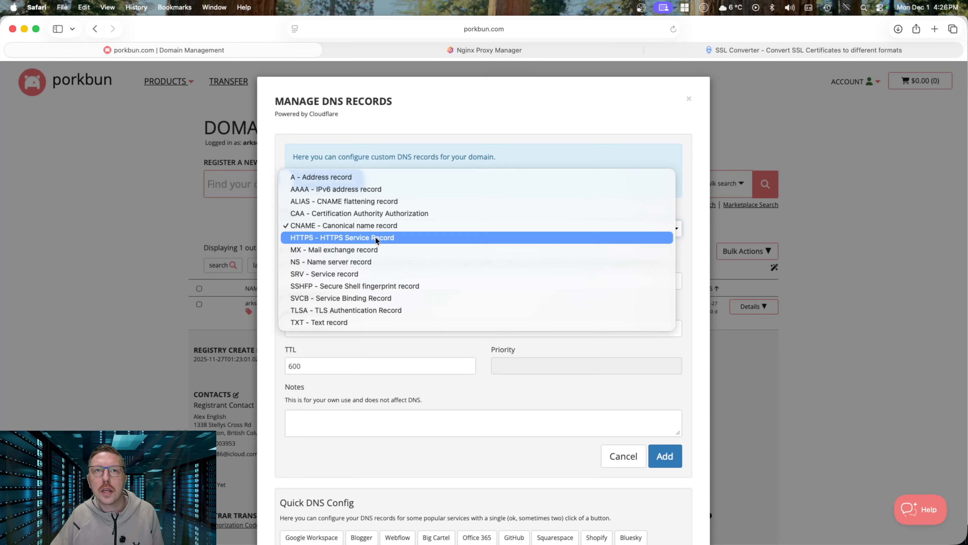
left_click(355, 322)
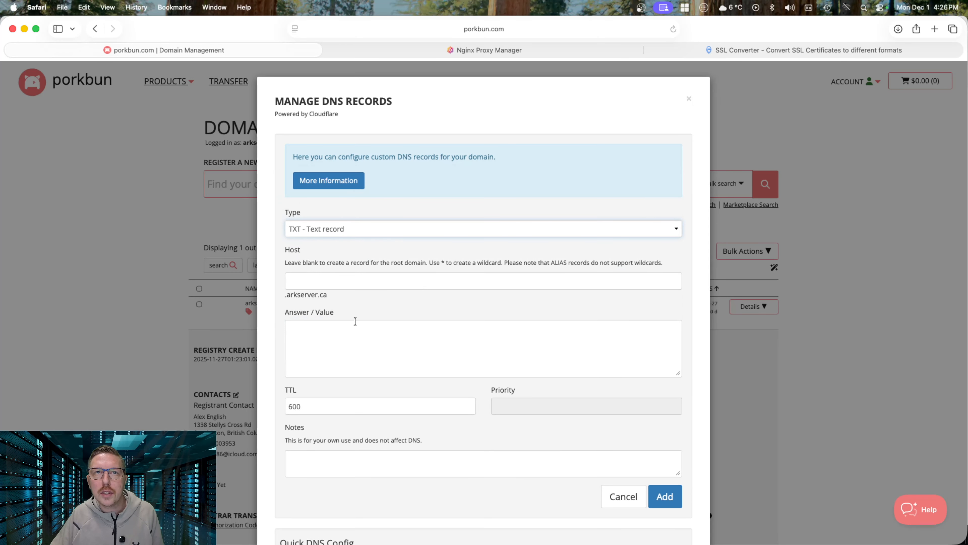
left_click(345, 281)
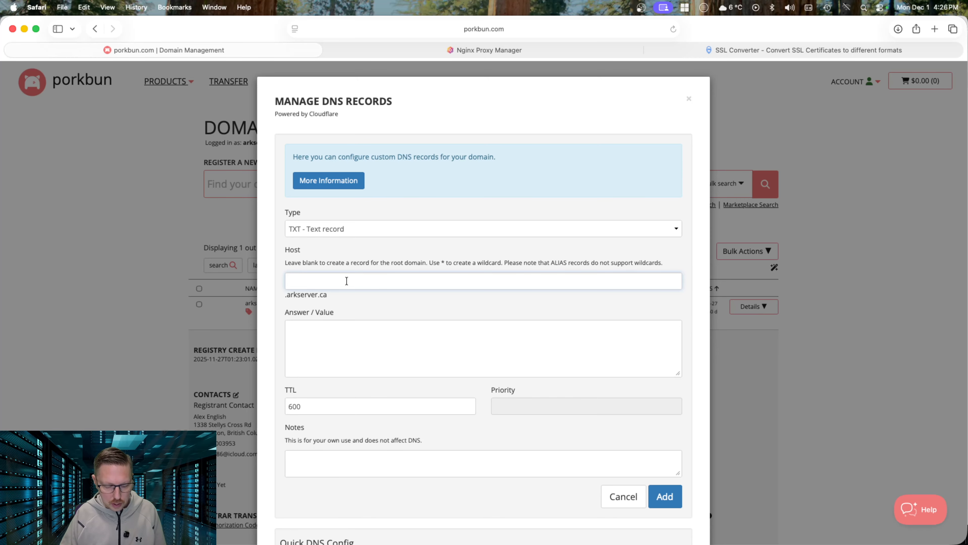
type("@")
left_click(335, 328)
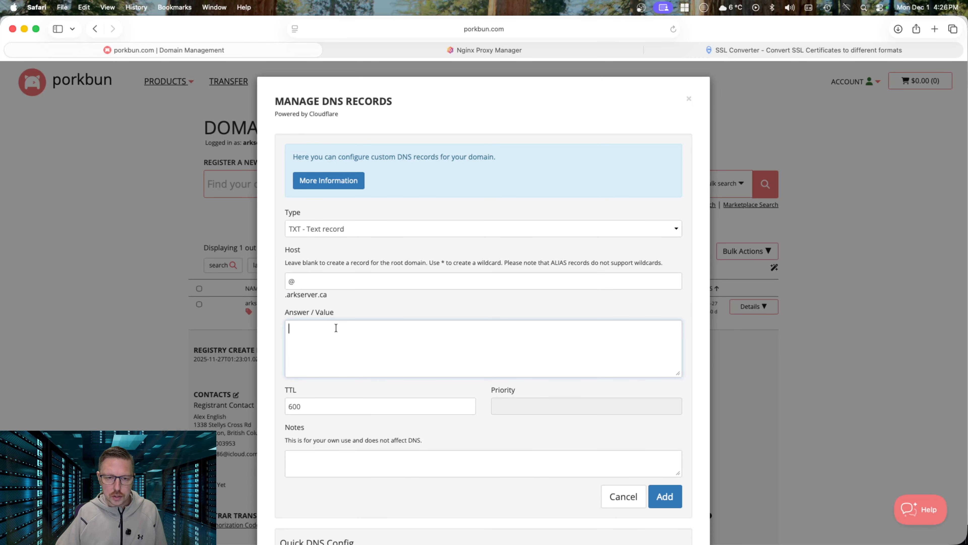
type("v")
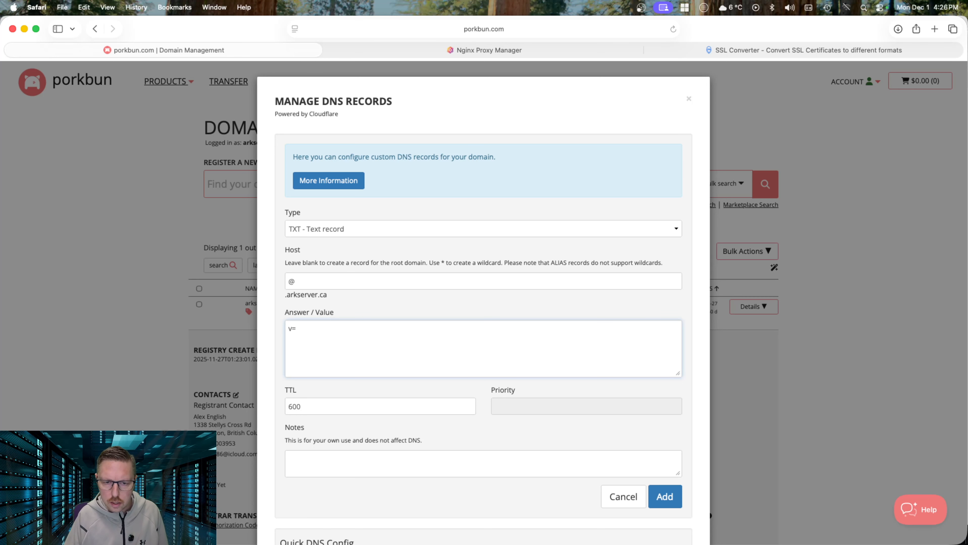
type("=spf")
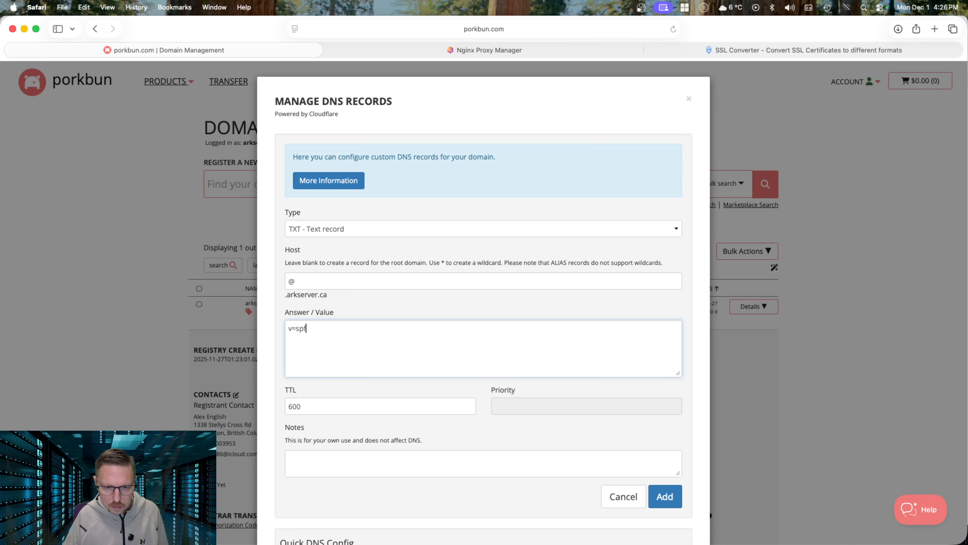
type("1")
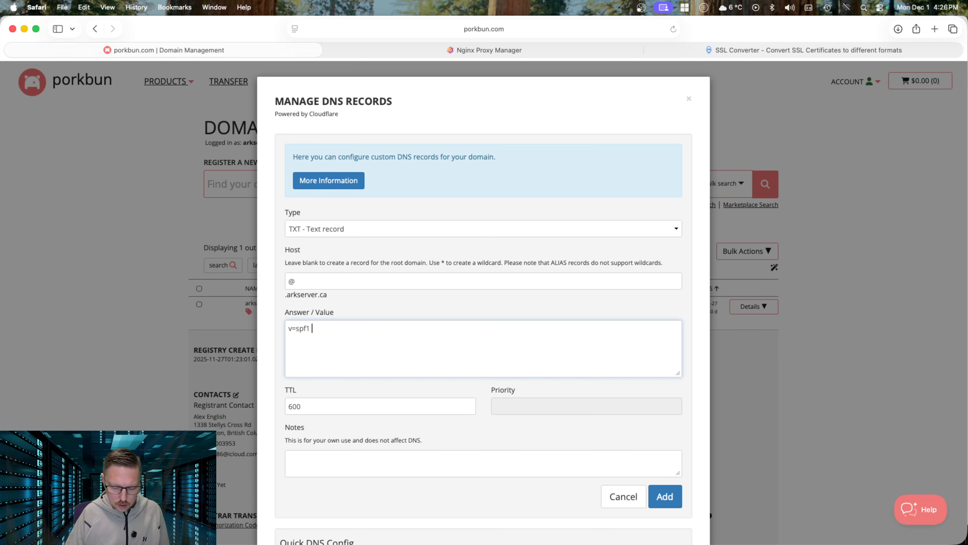
type(" mx")
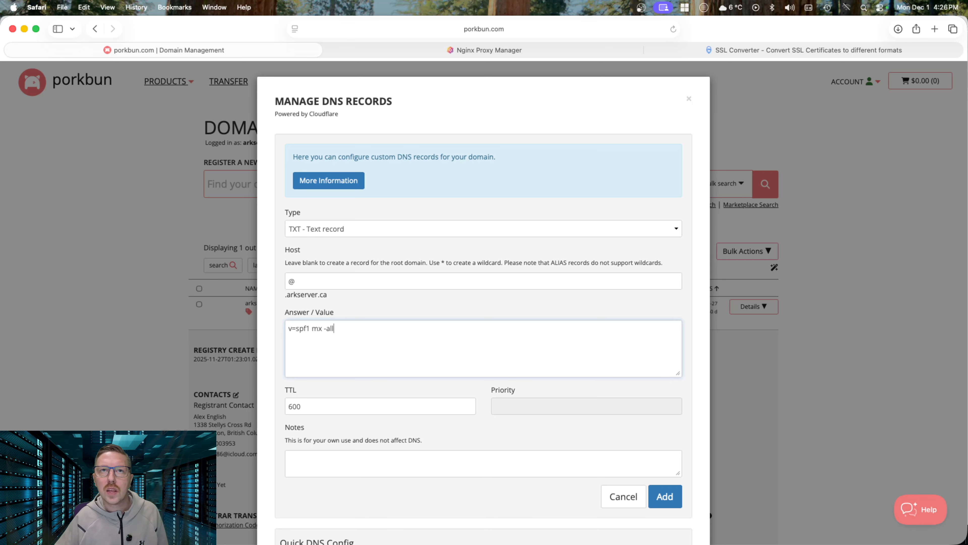
type(" -all")
scroll(354, 404, "down", 1)
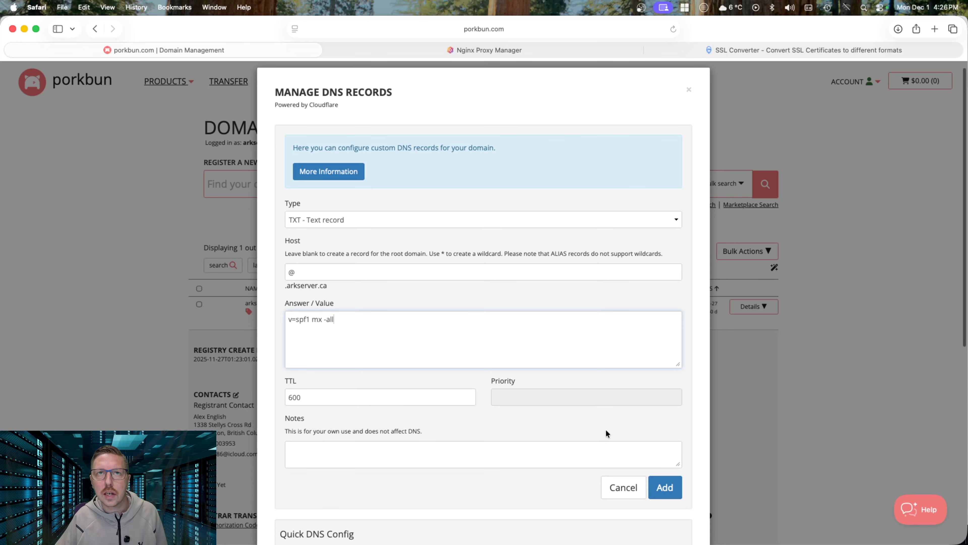
left_click(664, 487)
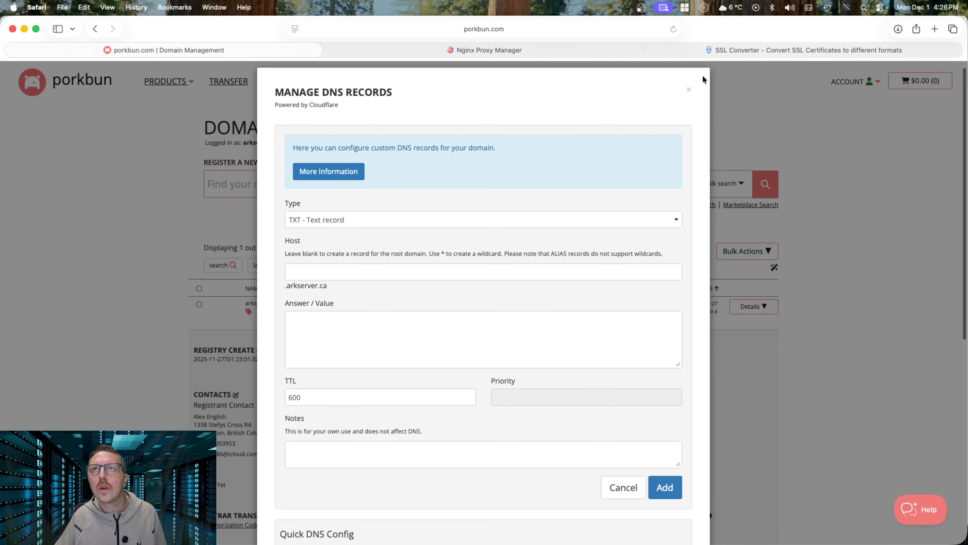
left_click(689, 91)
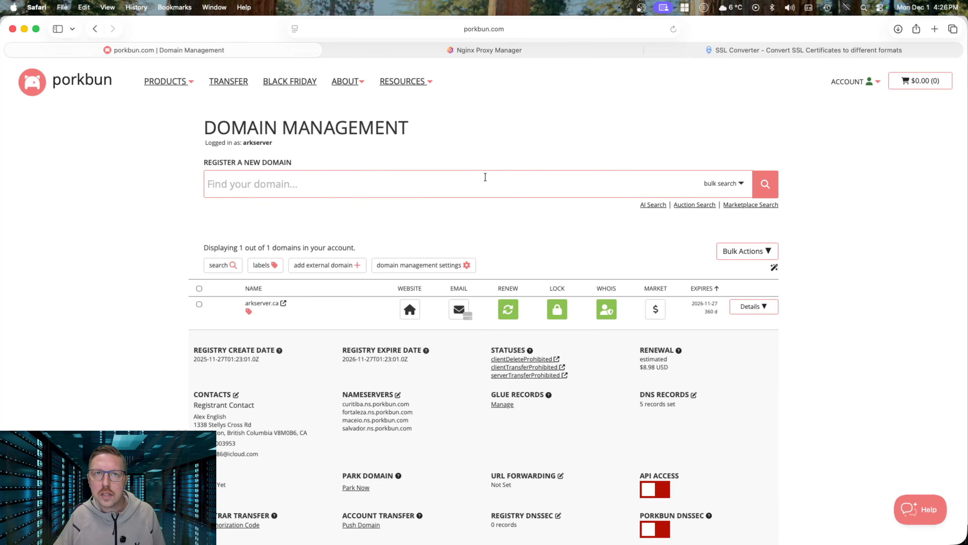
left_click(817, 48)
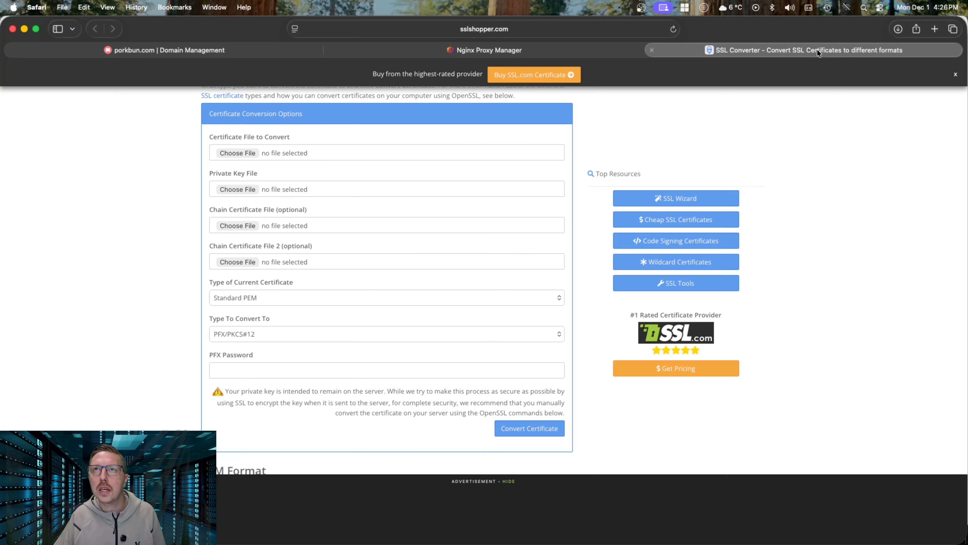
Go to MxToolbox and run an MX lookup for arkserver.ca
left_click(546, 27)
type("mx")
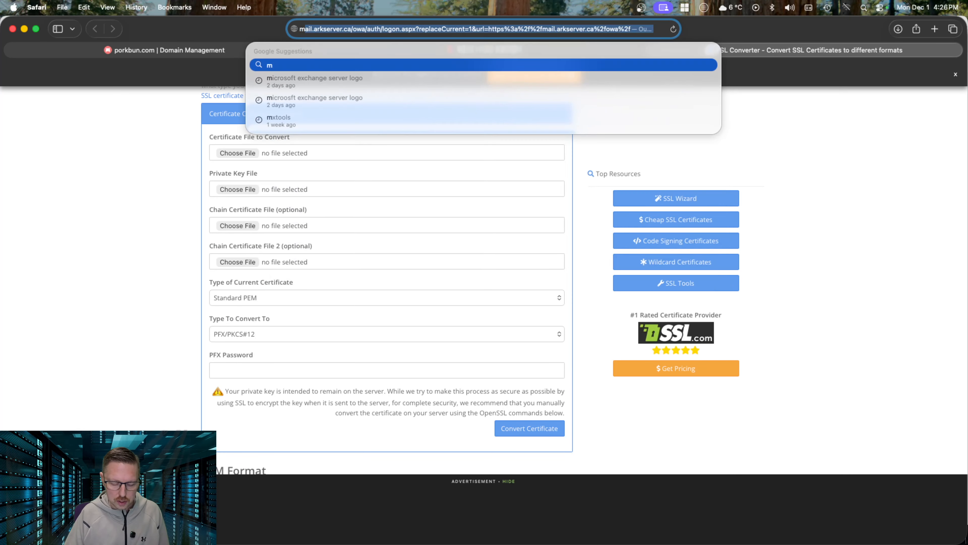
key("Return")
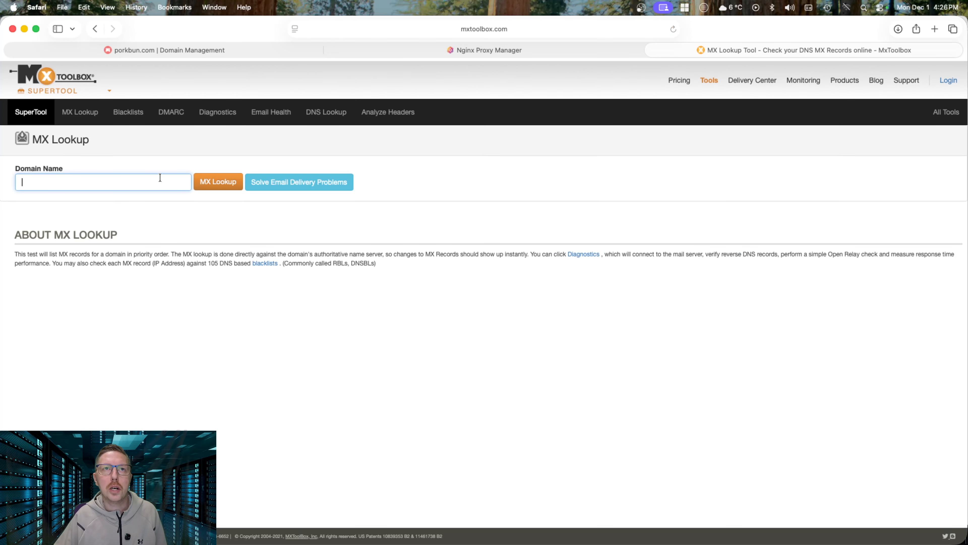
type("ark server.ca")
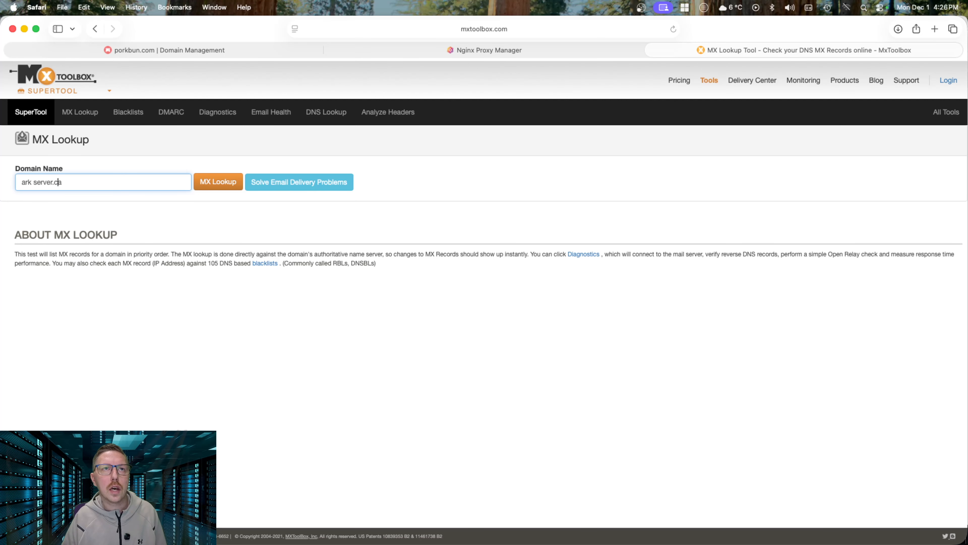
left_click(33, 182)
key("BackSpace")
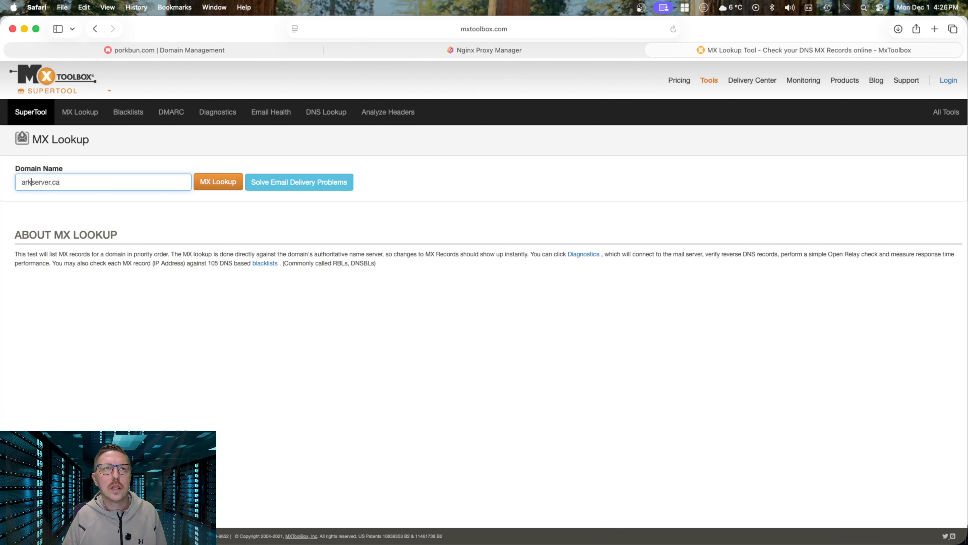
left_click(212, 183)
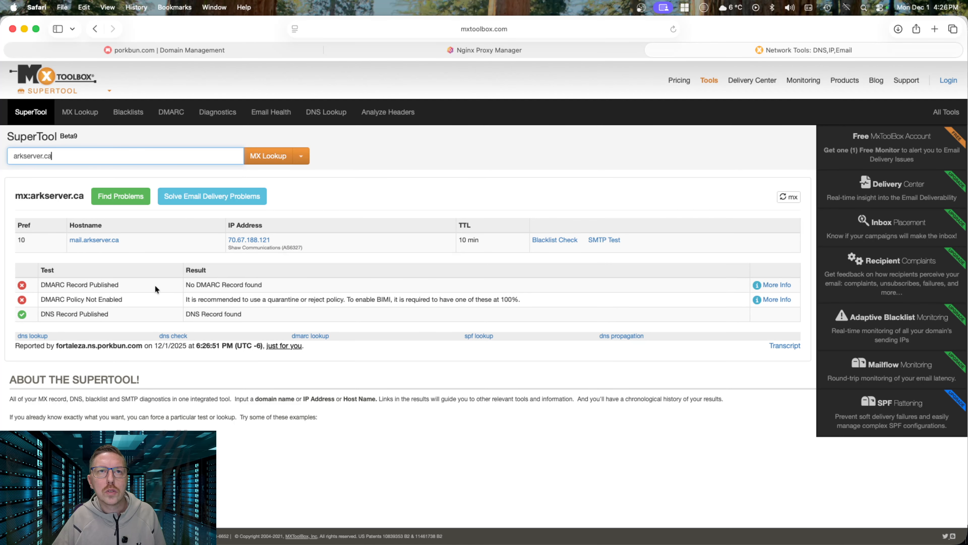
scroll(271, 305, "down", 5)
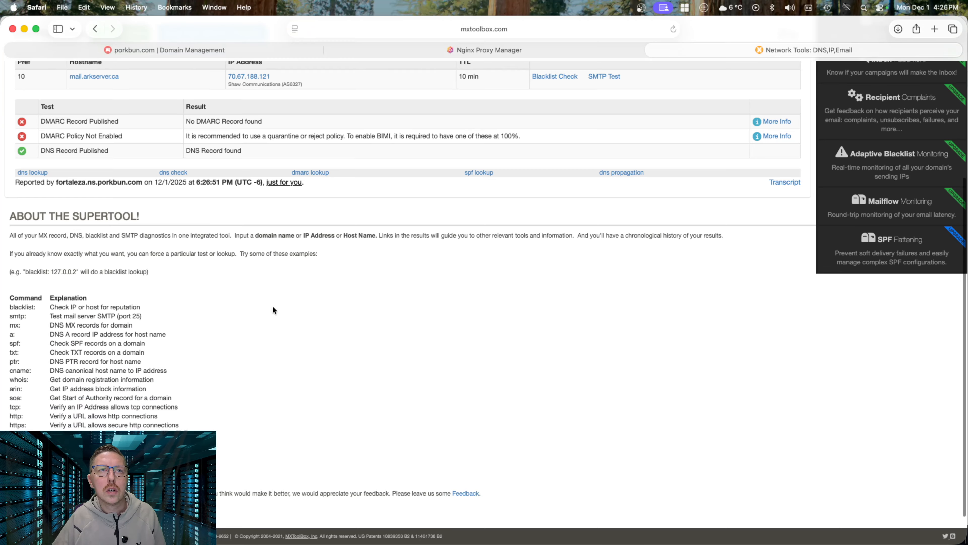
scroll(272, 306, "up", 5)
scroll(272, 306, "down", 4)
scroll(270, 306, "up", 4)
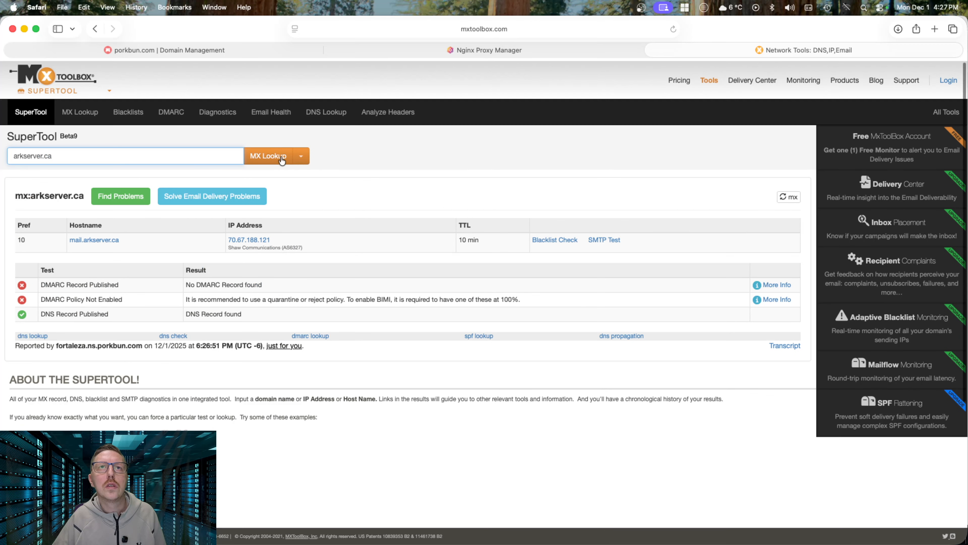
Run an SPF Record Lookup for arkserver.ca and confirm v=spf1 mx -all passes
left_click(301, 158)
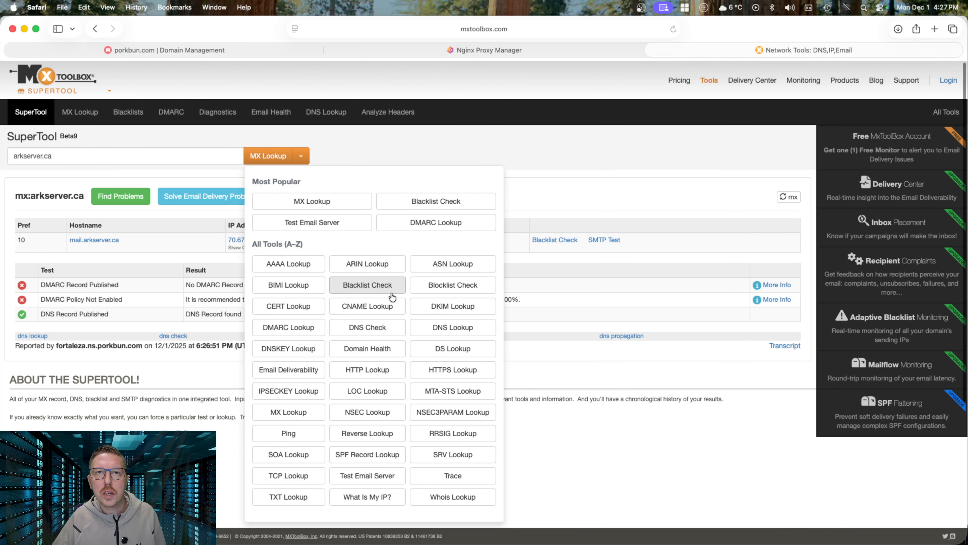
scroll(470, 427, "down", 3)
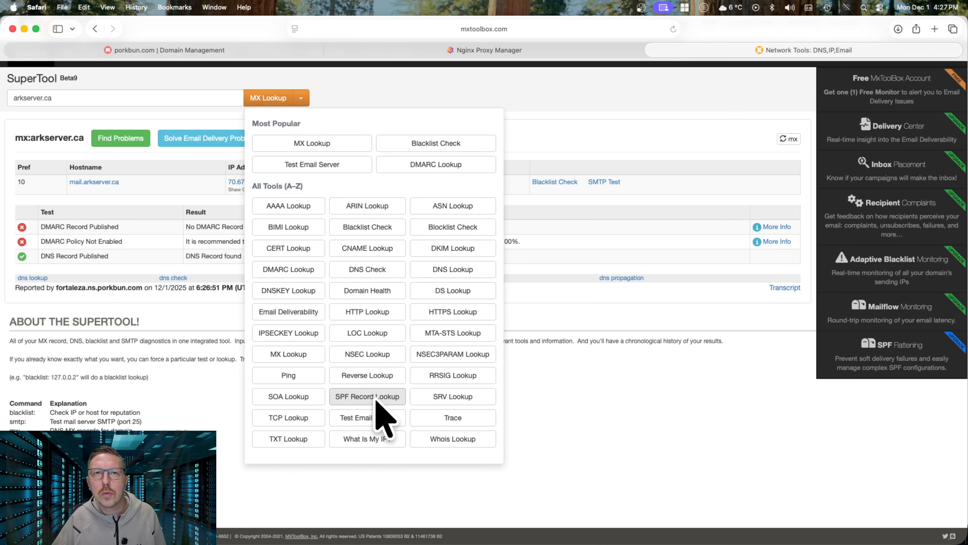
left_click(367, 396)
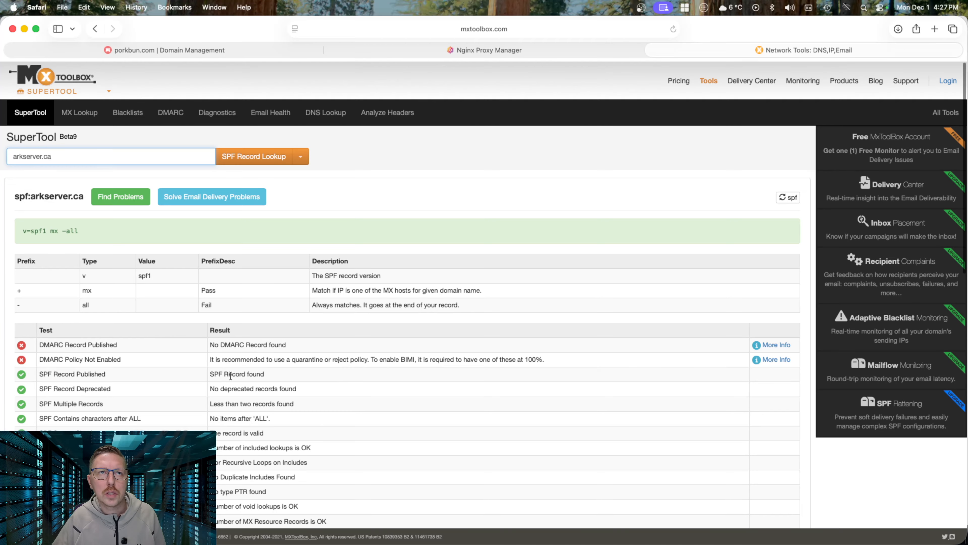
scroll(299, 379, "down", 1)
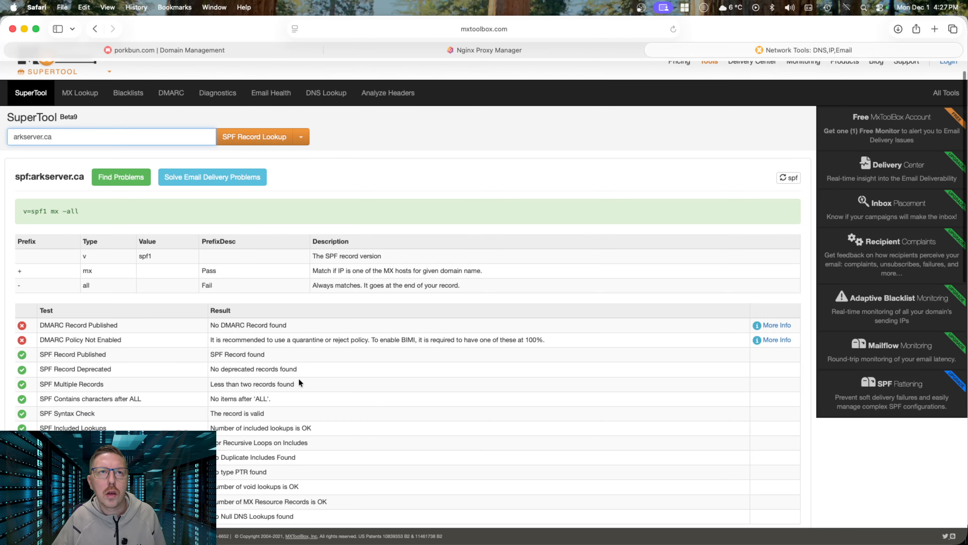
scroll(299, 378, "down", 5)
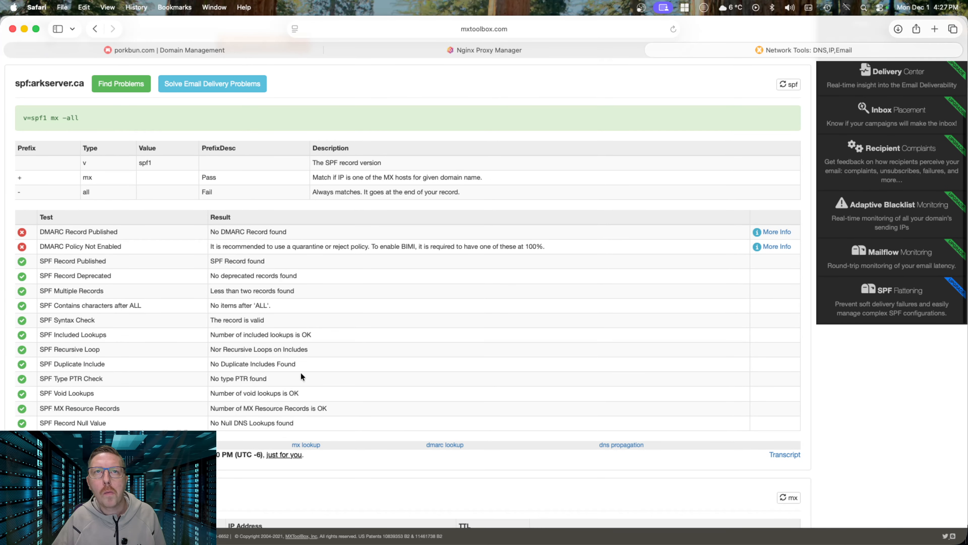
scroll(304, 293, "up", 2)
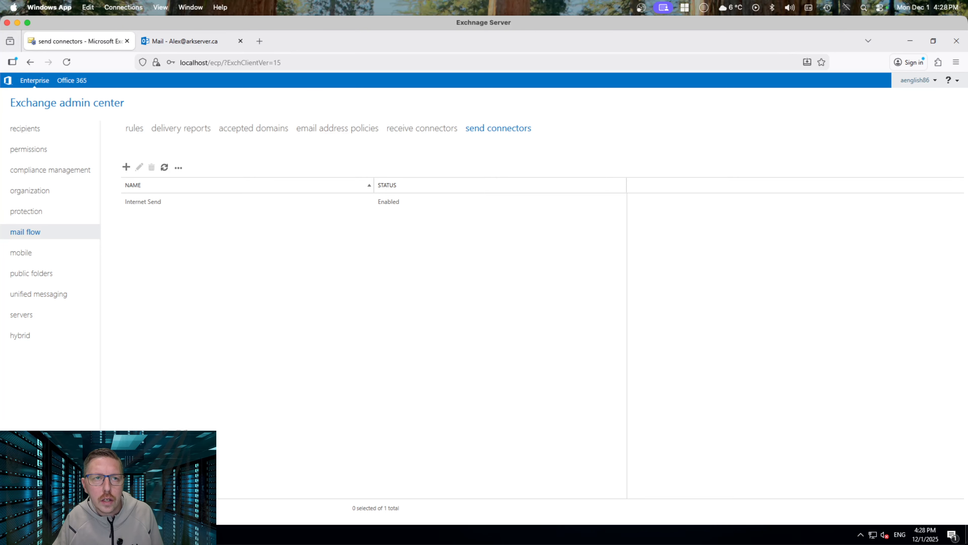
Launch the Services console from Run and widen the Name column at the M services
left_click(36, 534)
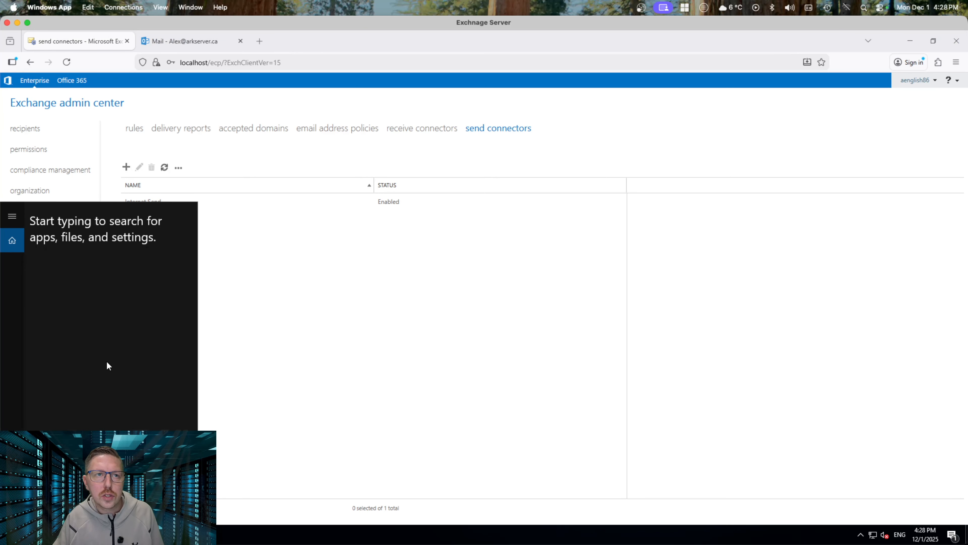
type("run")
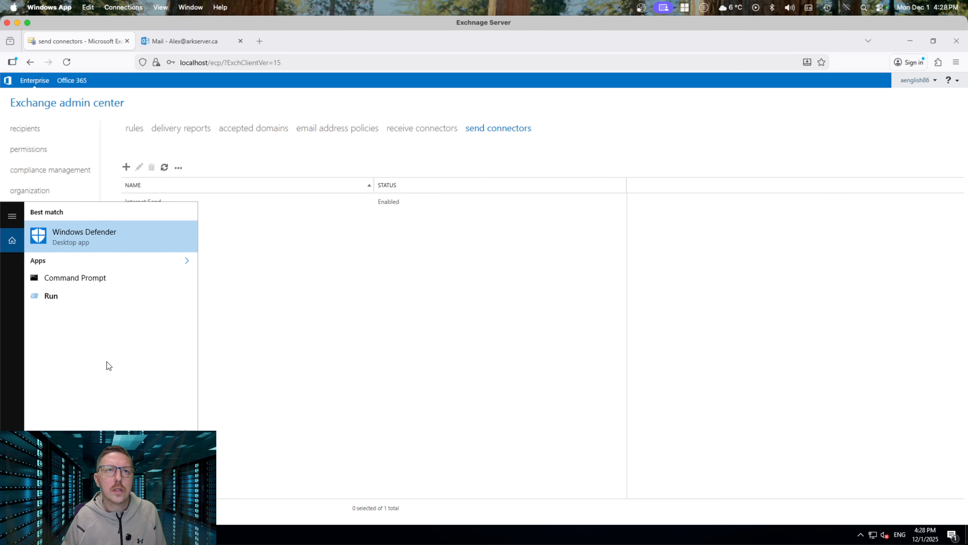
key("Down")
key("Down")
key("Return")
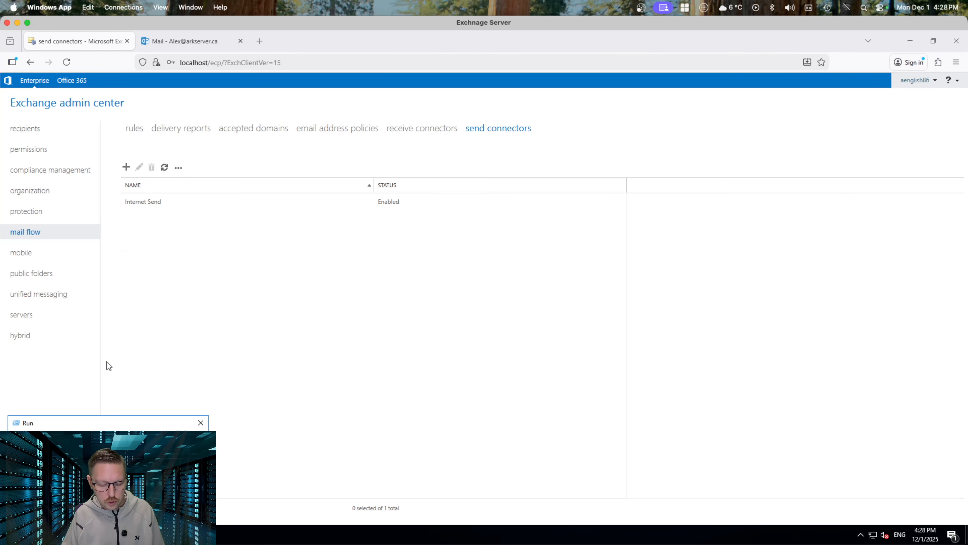
key("Return")
key("super")
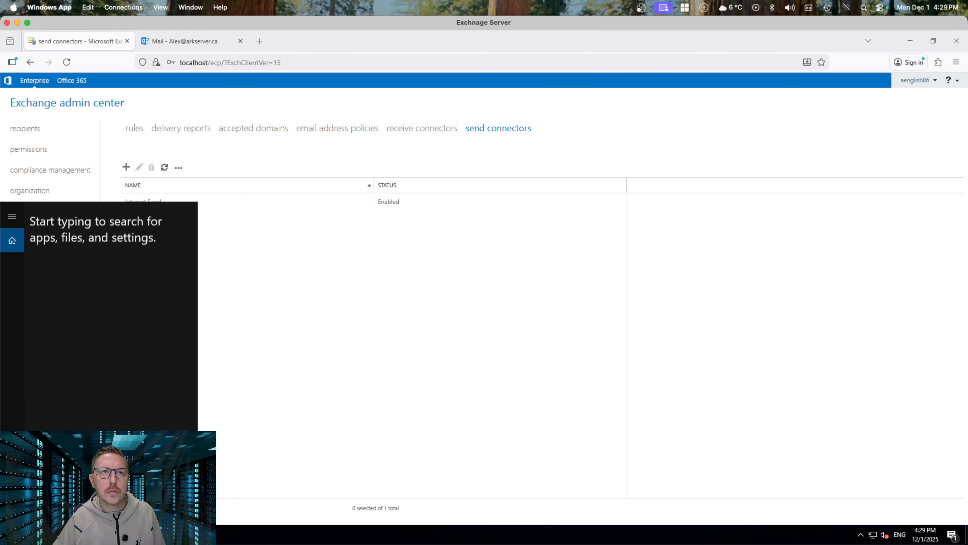
type("run")
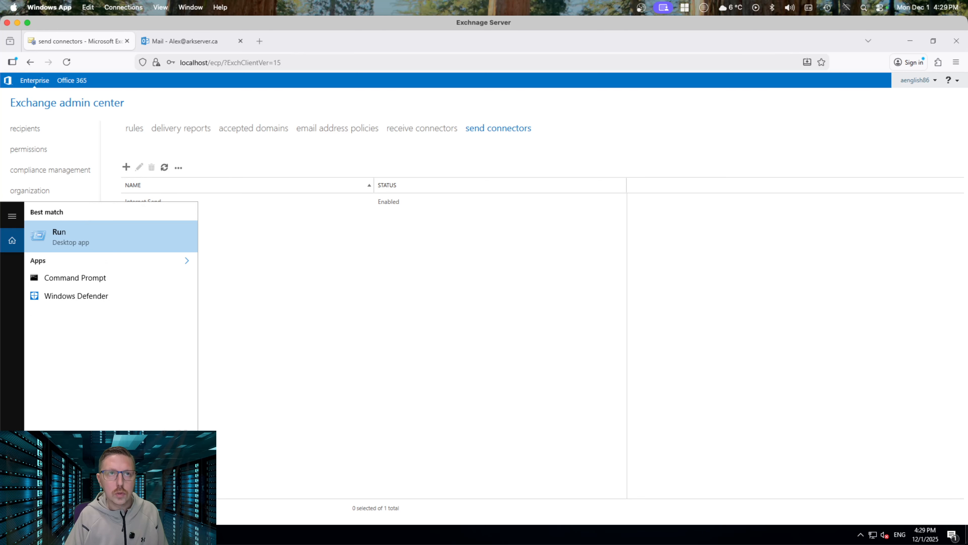
key("Return")
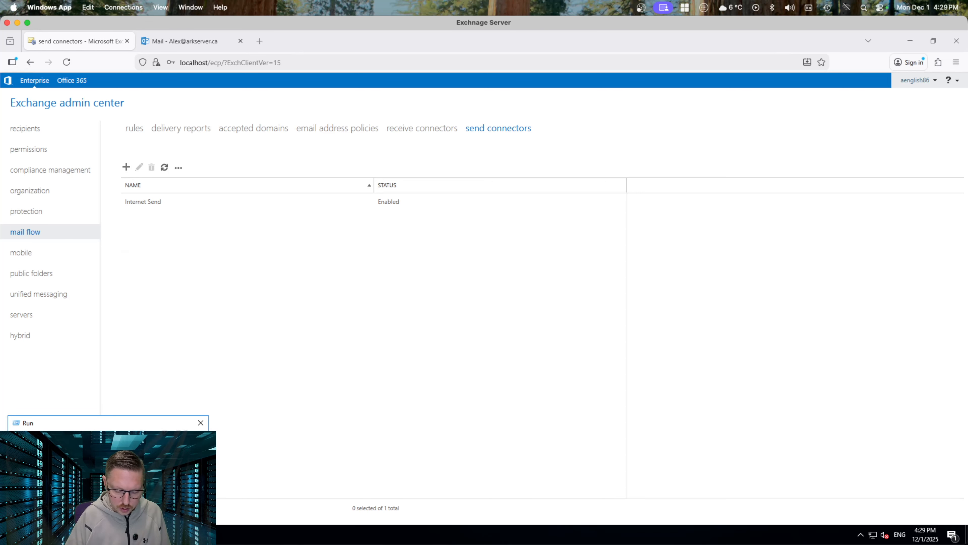
key("Return")
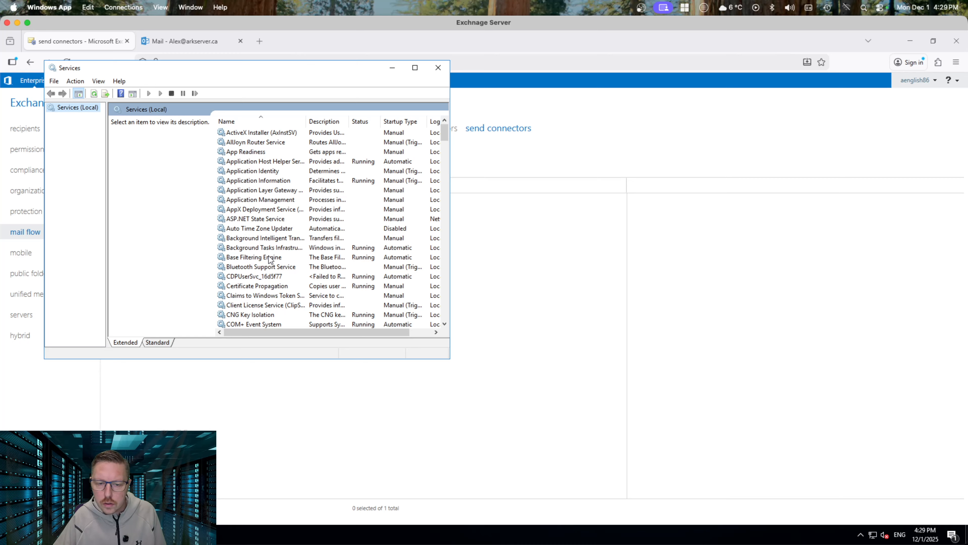
left_click(270, 258)
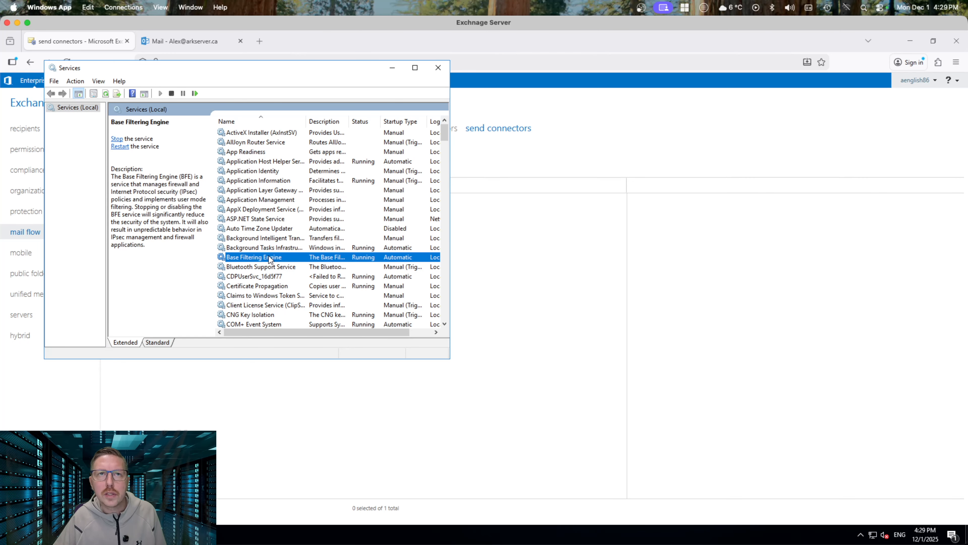
key("m")
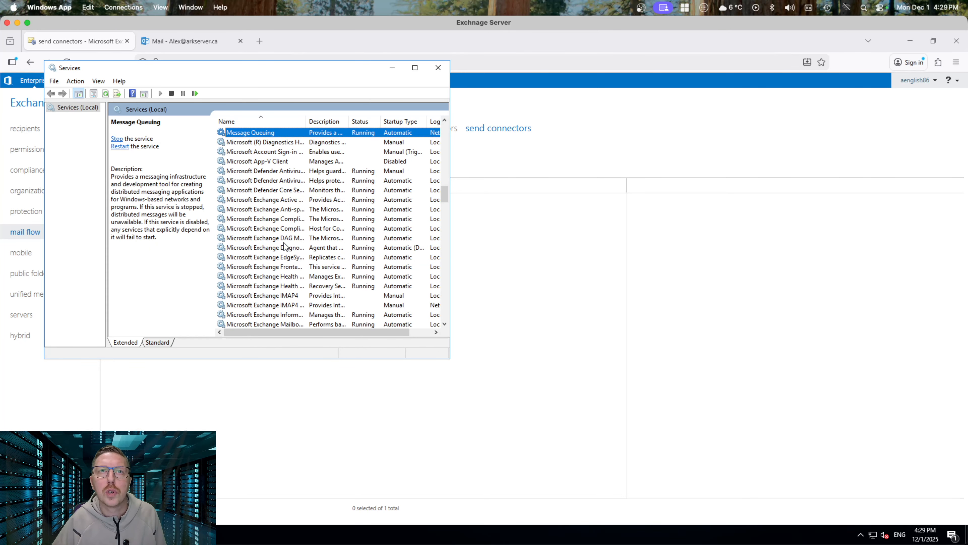
left_click_drag(304, 120, 358, 120)
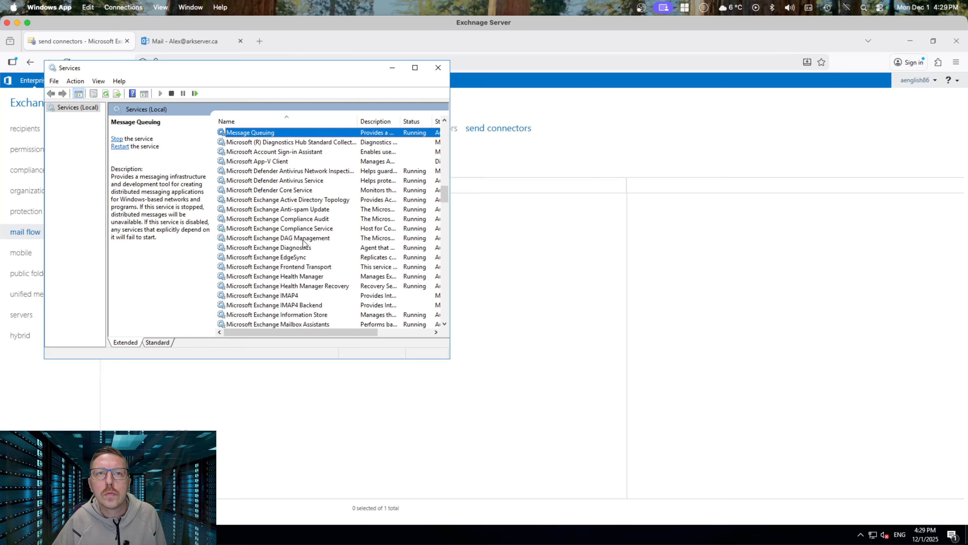
left_click_drag(445, 195, 446, 209)
Restart the Microsoft Exchange Transport service
left_click(295, 285)
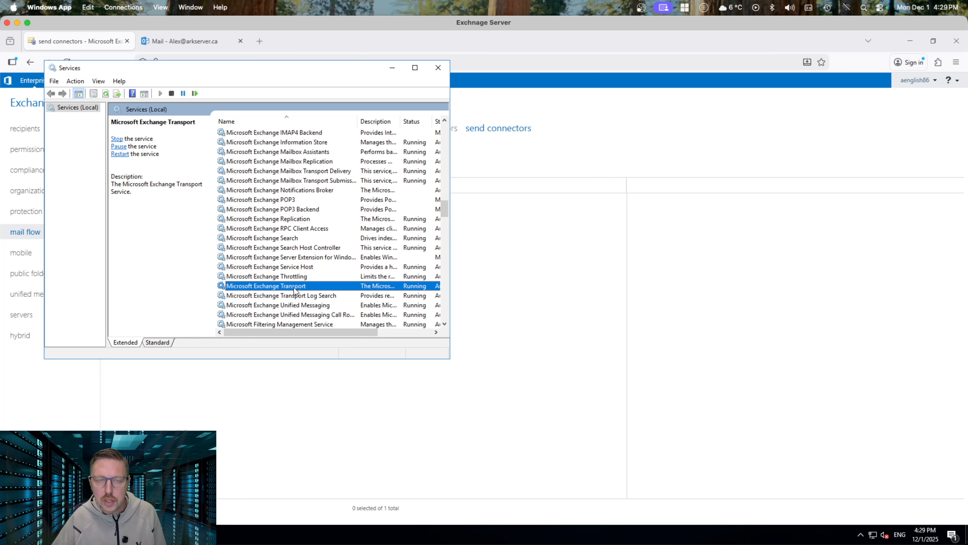
right_click(294, 287)
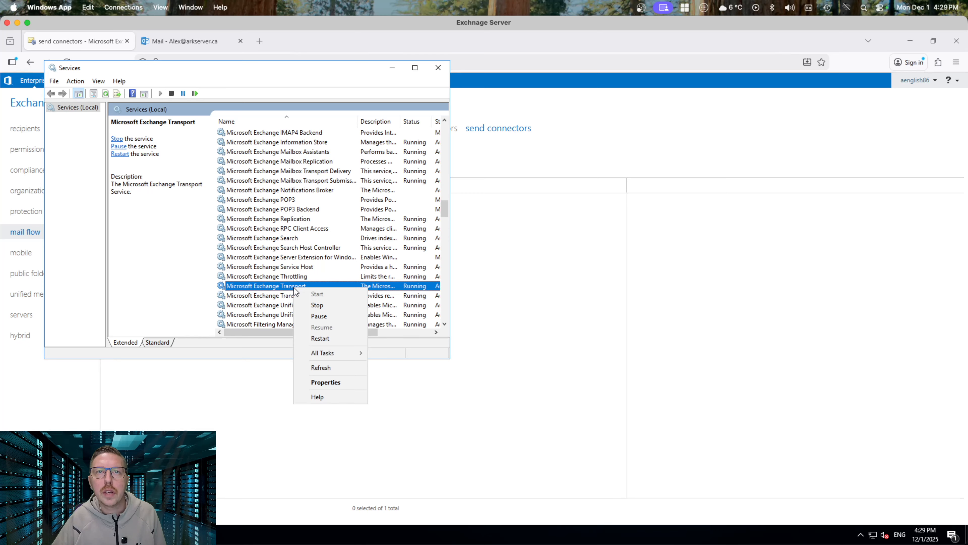
left_click(345, 338)
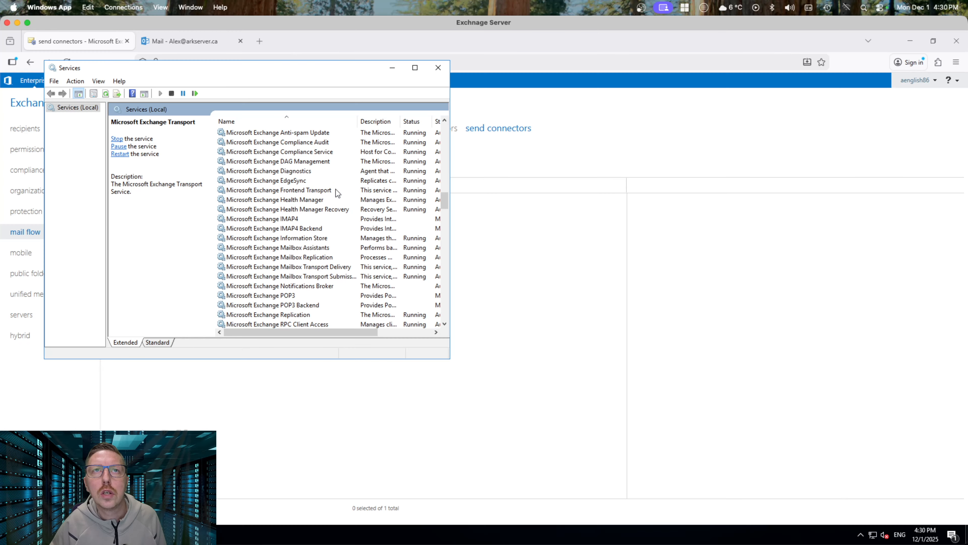
Restart the Microsoft Exchange Frontend Transport service
left_click(309, 189)
right_click(309, 189)
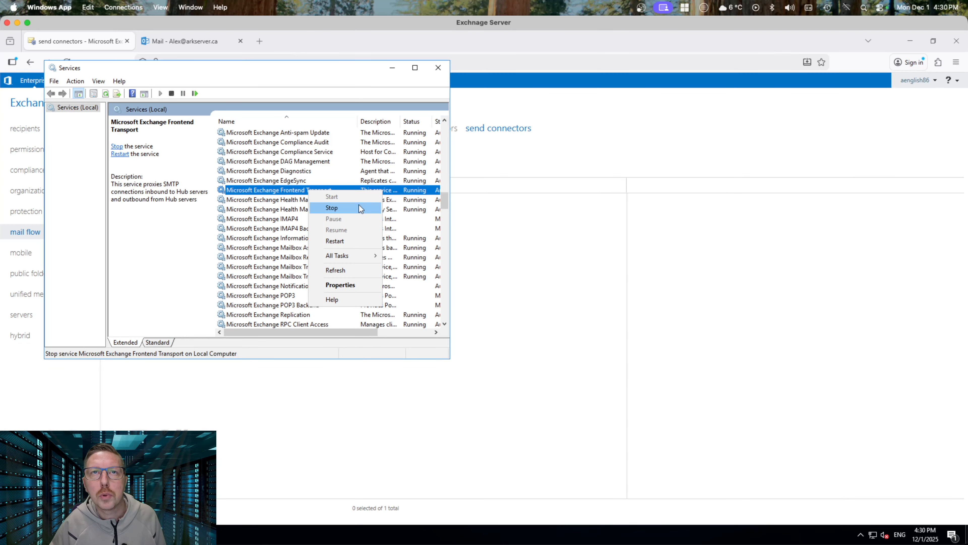
left_click(359, 241)
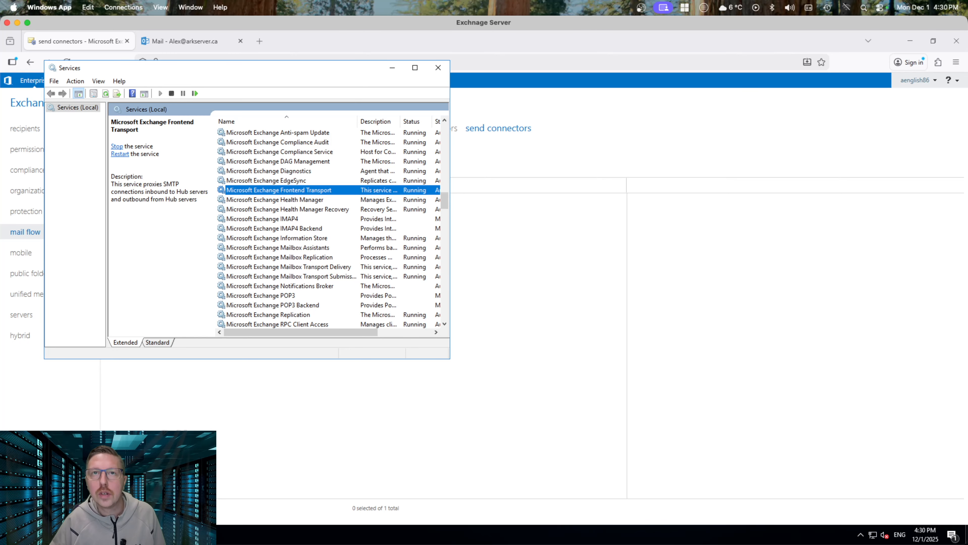
left_click(193, 41)
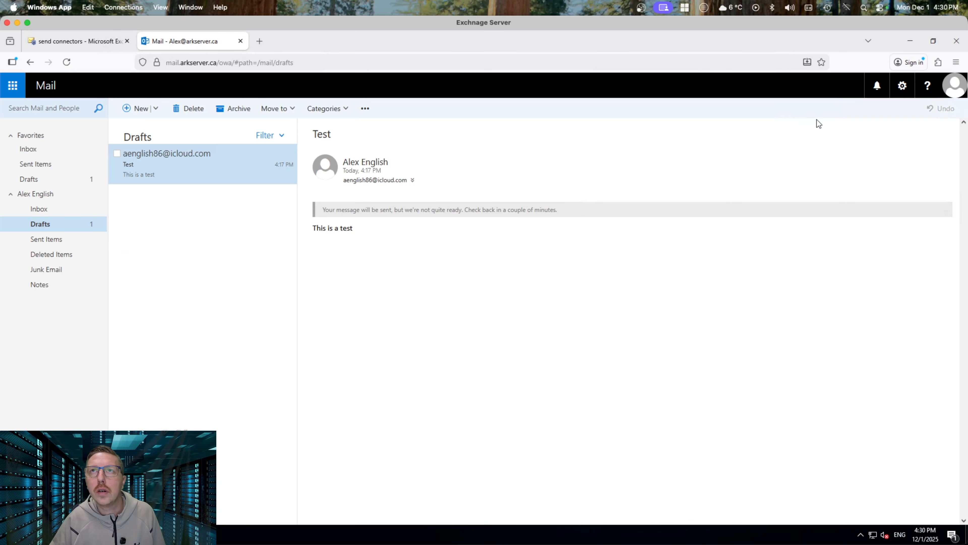
Refresh the mailbox and check the unsent Test draft in Drafts
left_click(66, 61)
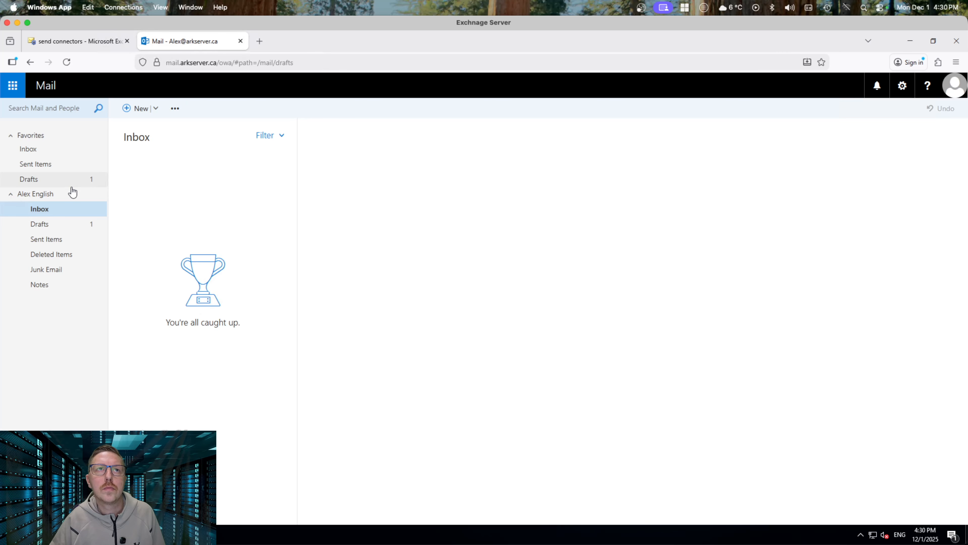
left_click(40, 181)
left_click(183, 164)
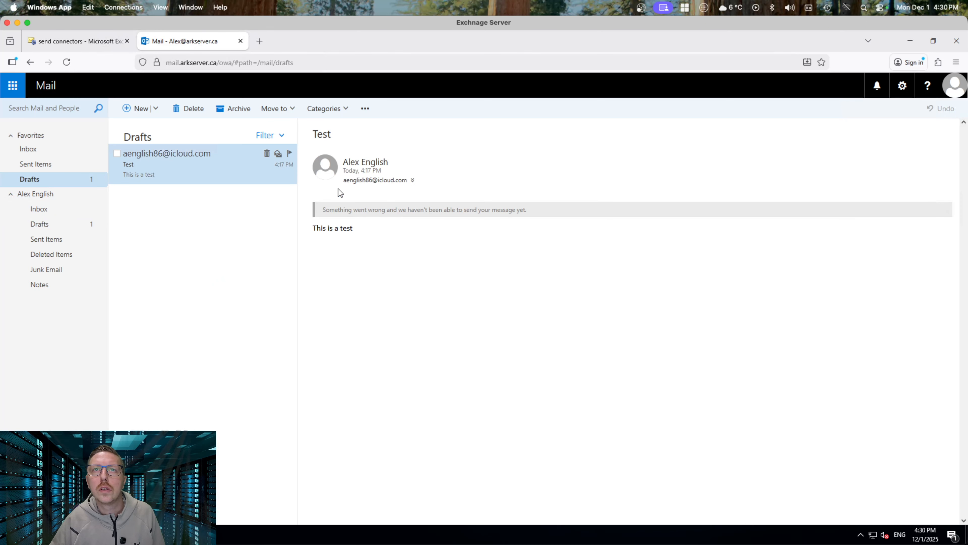
left_click(38, 152)
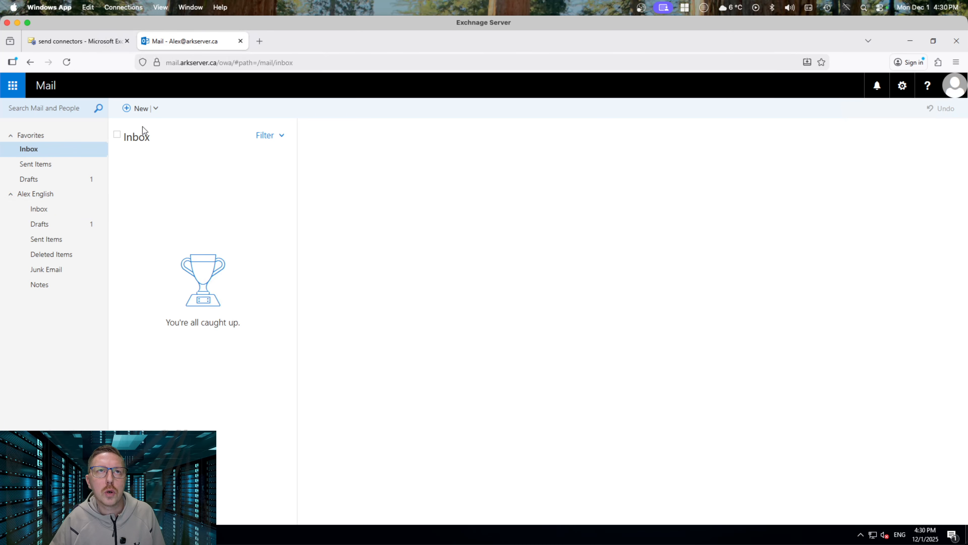
Send a message with subject Test and body Test Message to the iCloud test address
left_click(137, 116)
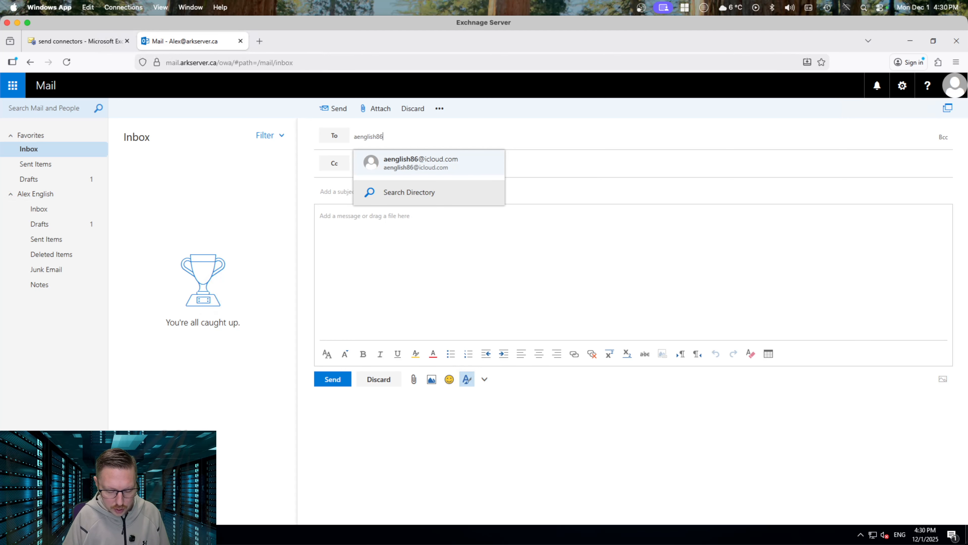
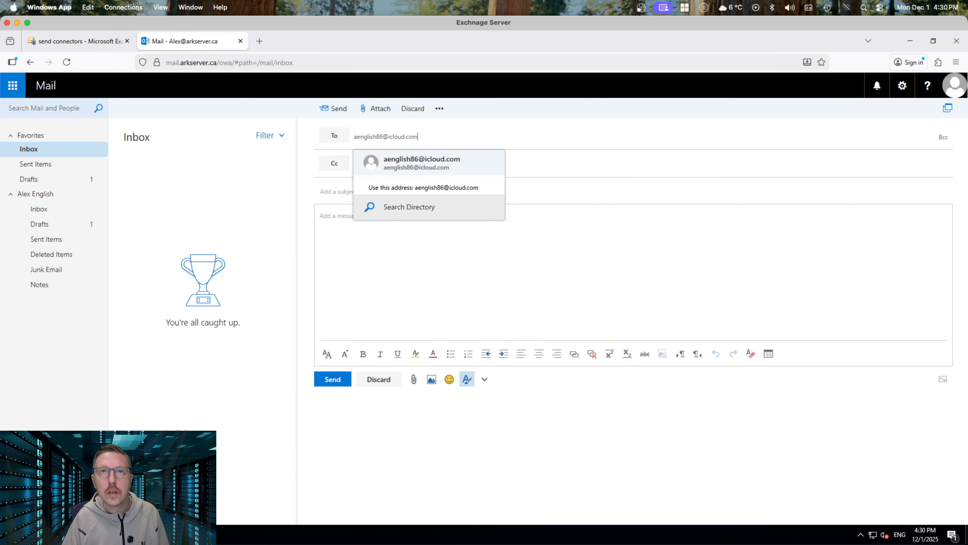
key("Tab")
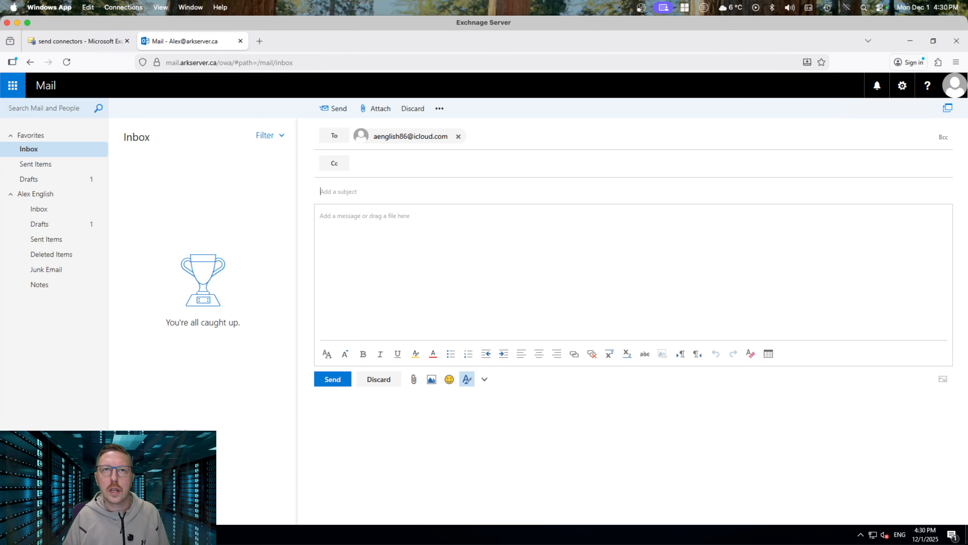
type("Test")
key("Tab")
type("Tes")
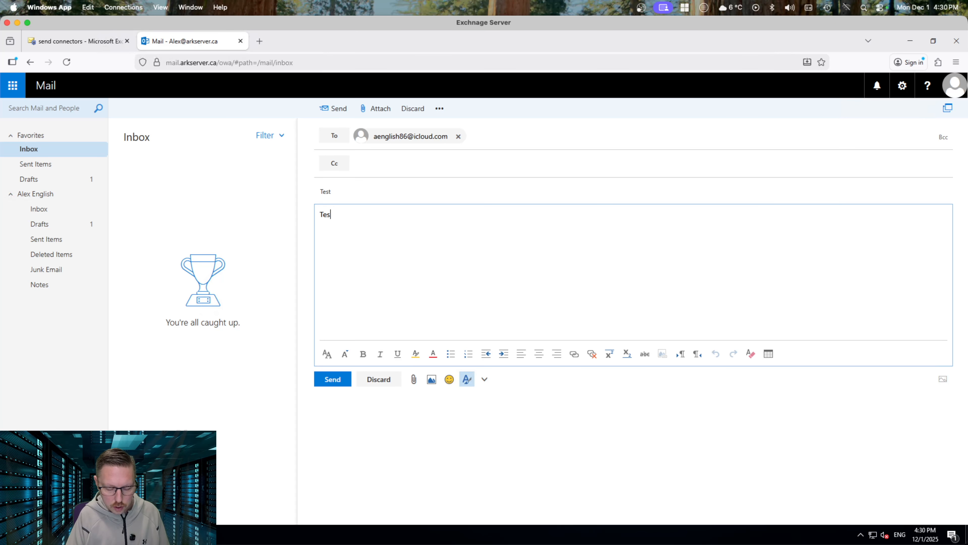
type("t Message")
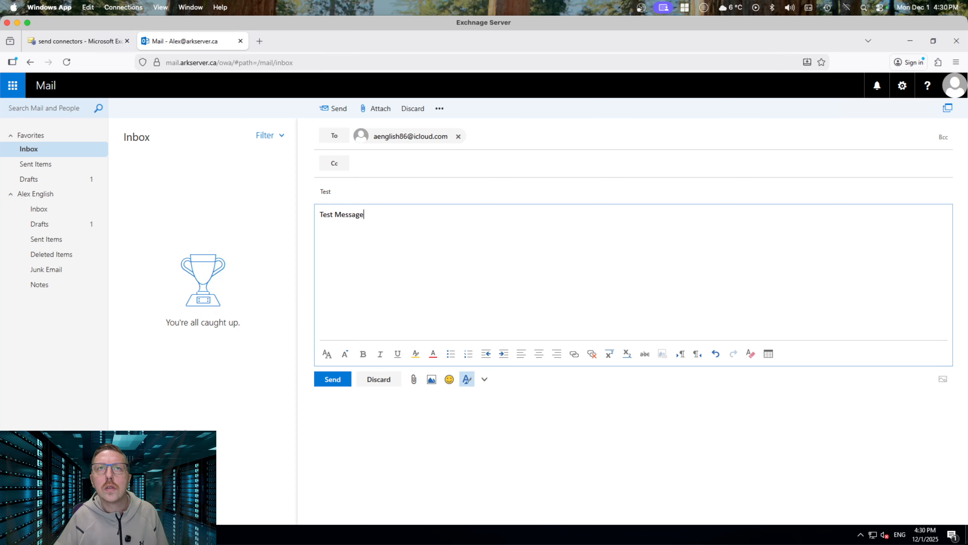
left_click(333, 380)
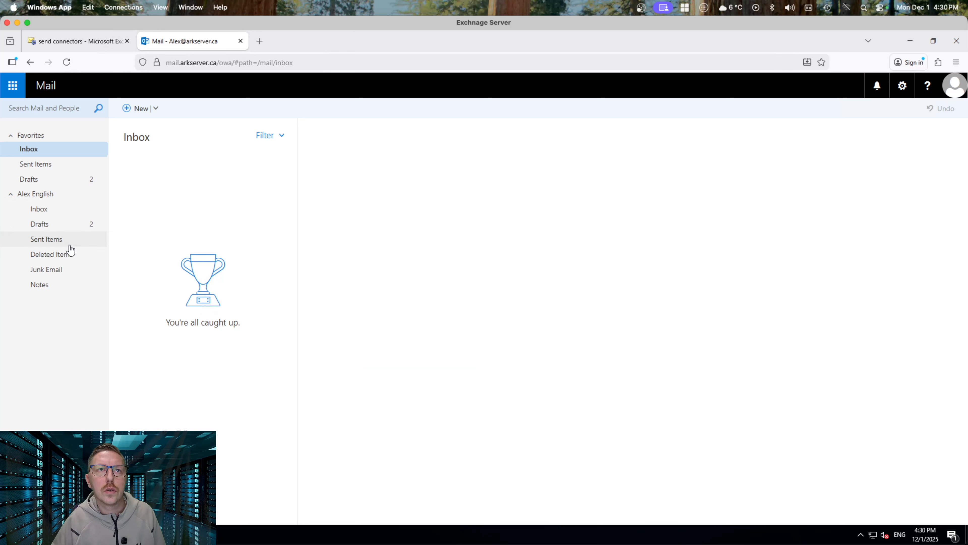
left_click(59, 229)
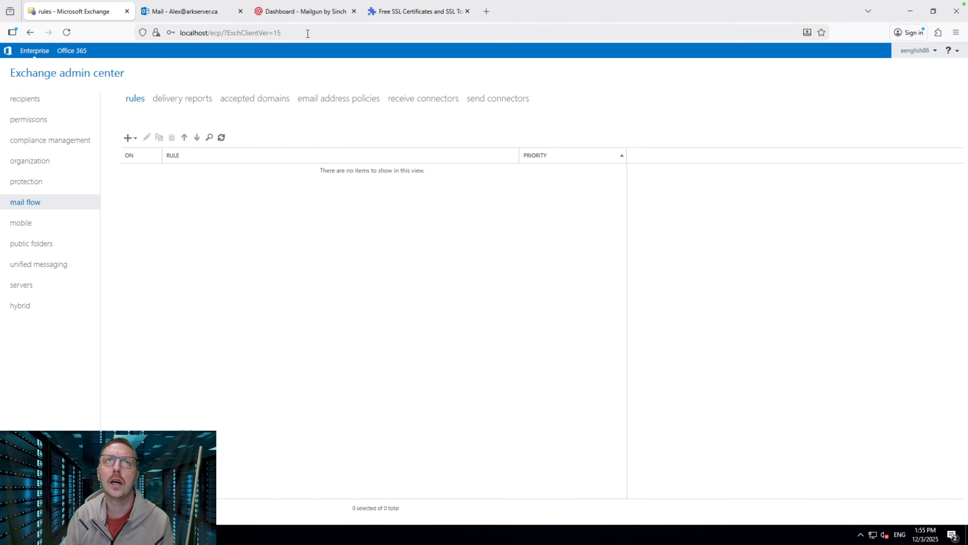
Switch to the Mailgun dashboard reporting 5 of 5 messages delivered
left_click(304, 12)
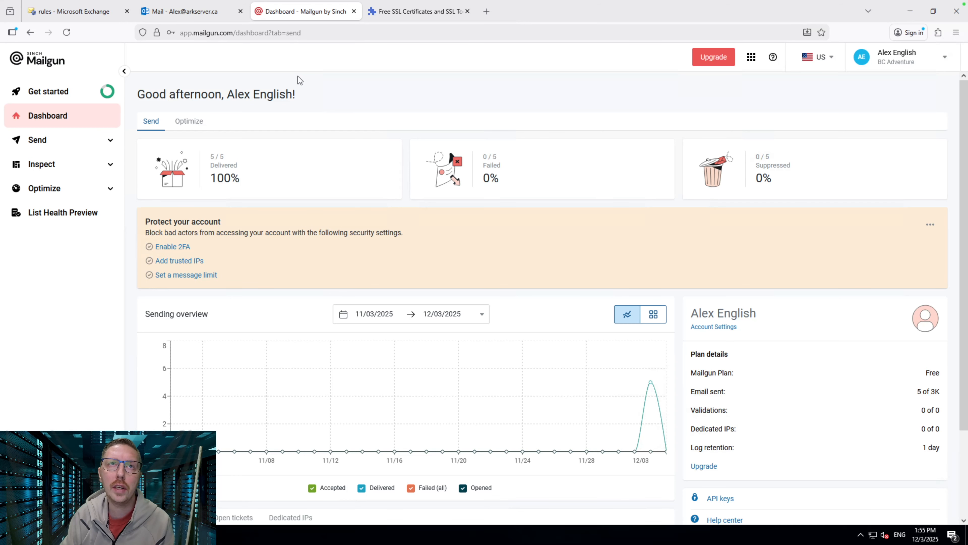
Review the Mailgun Free plan usage of 5 of 3,000 emails on Billing > Plans
scroll(366, 82, "down", 1)
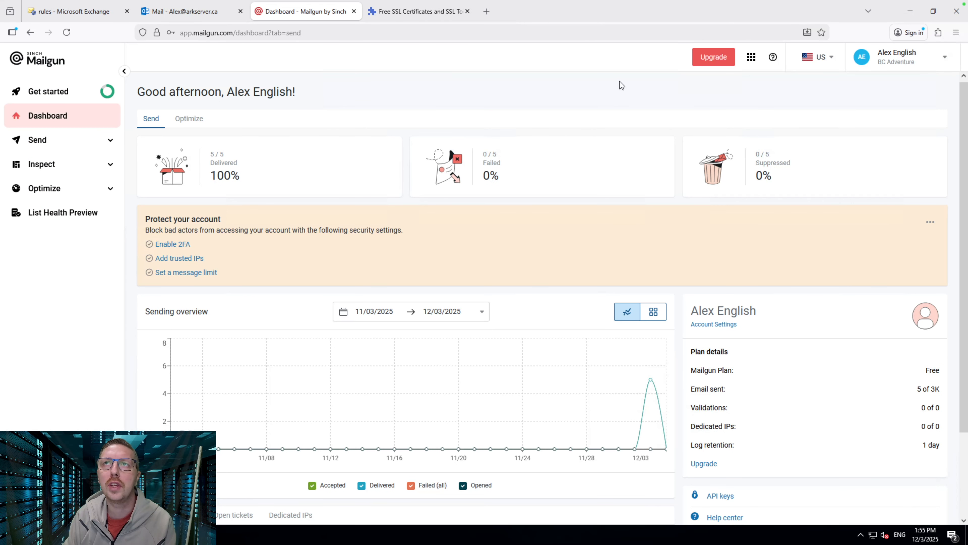
left_click(713, 58)
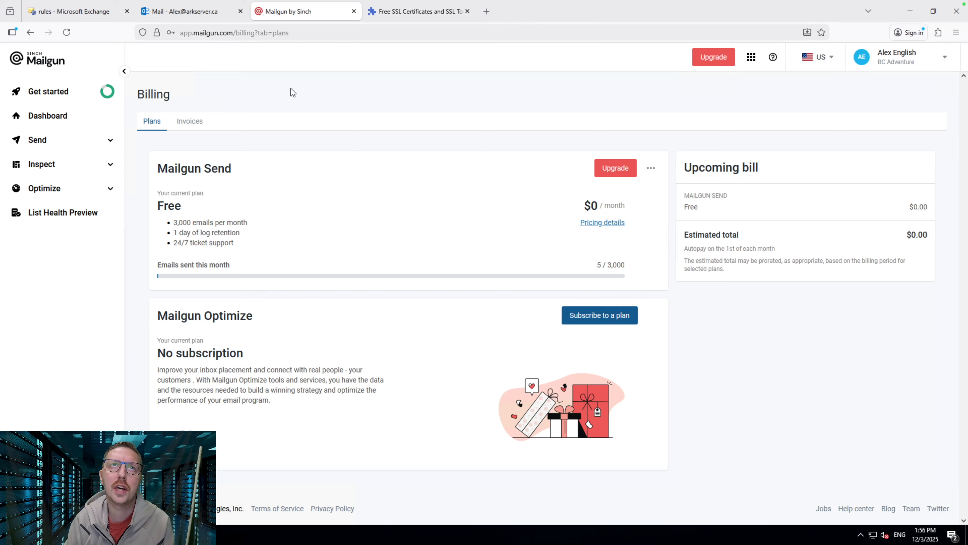
left_click(85, 15)
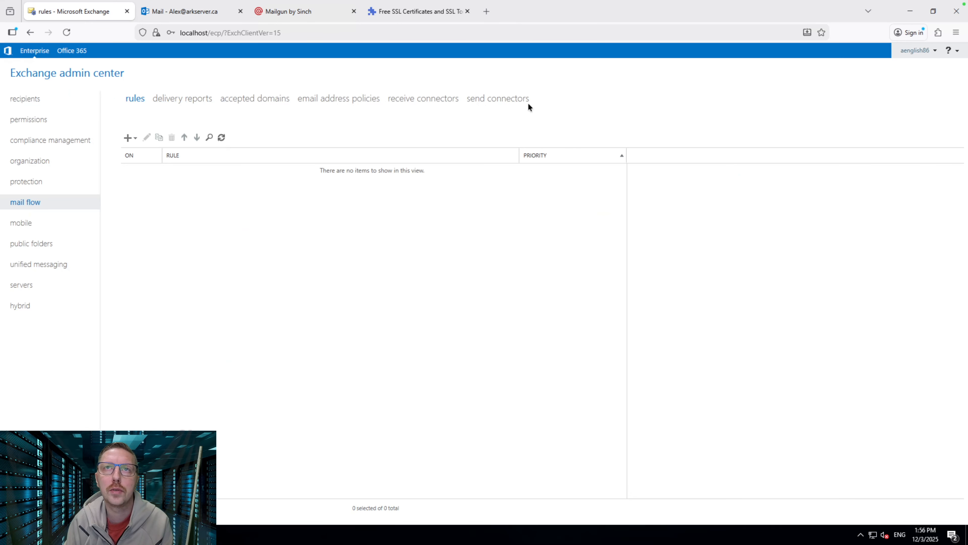
left_click(489, 102)
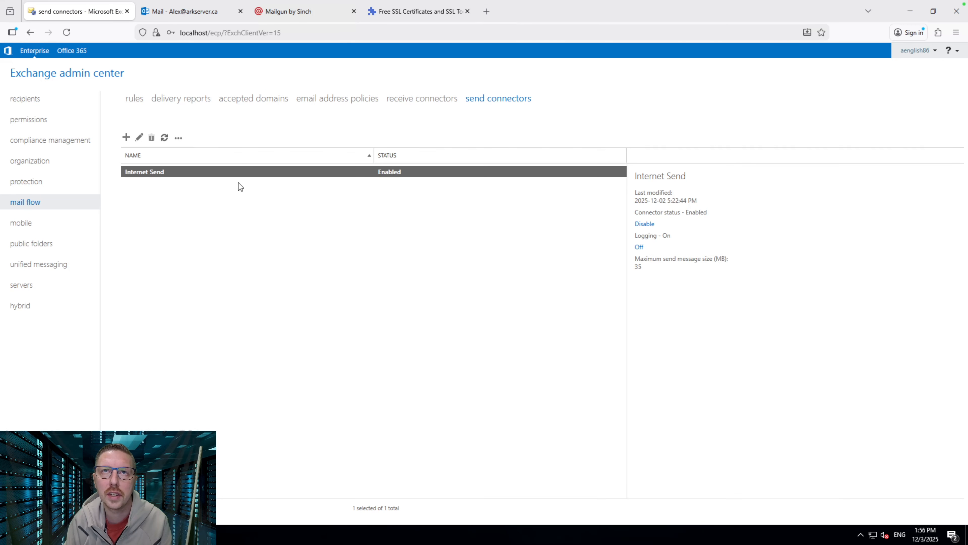
double_click(168, 172)
left_click(326, 210)
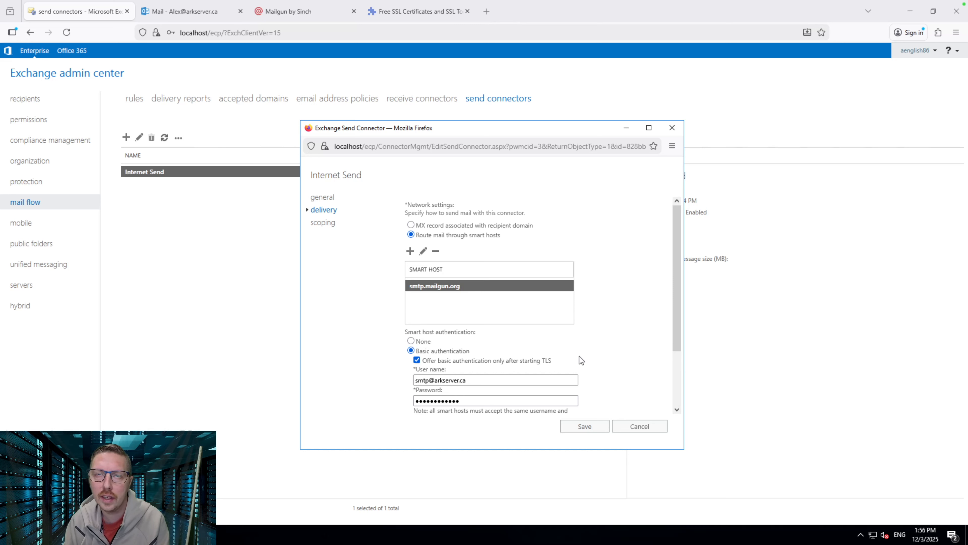
scroll(627, 354, "down", 3)
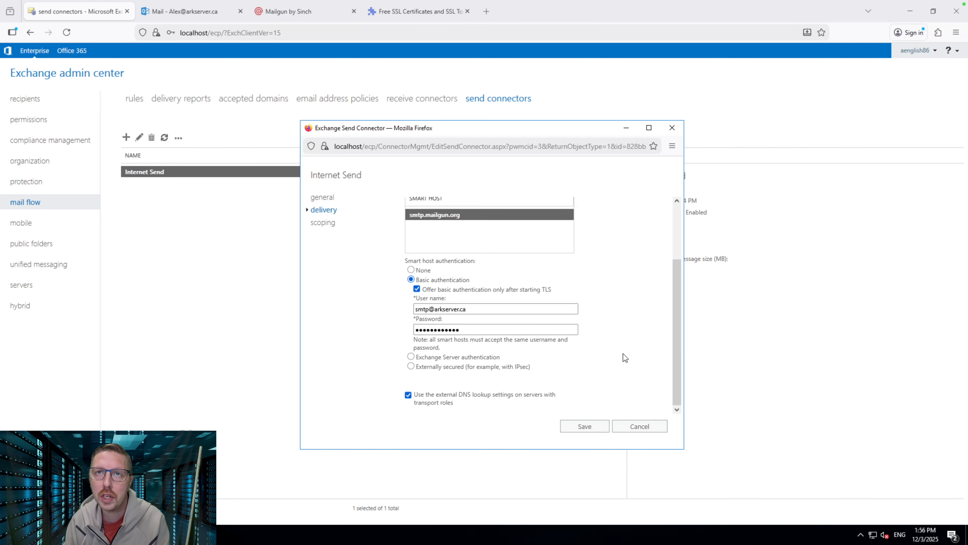
left_click(642, 426)
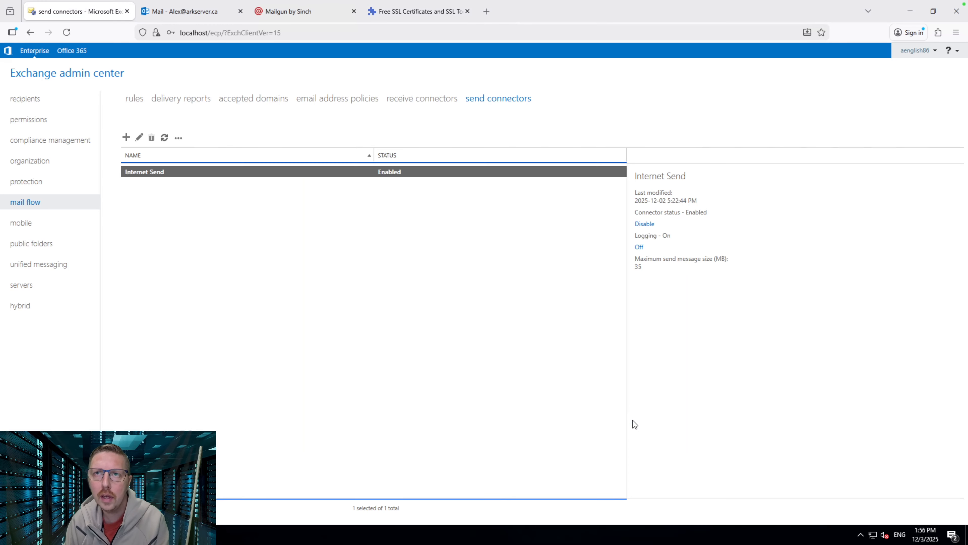
left_click(471, 340)
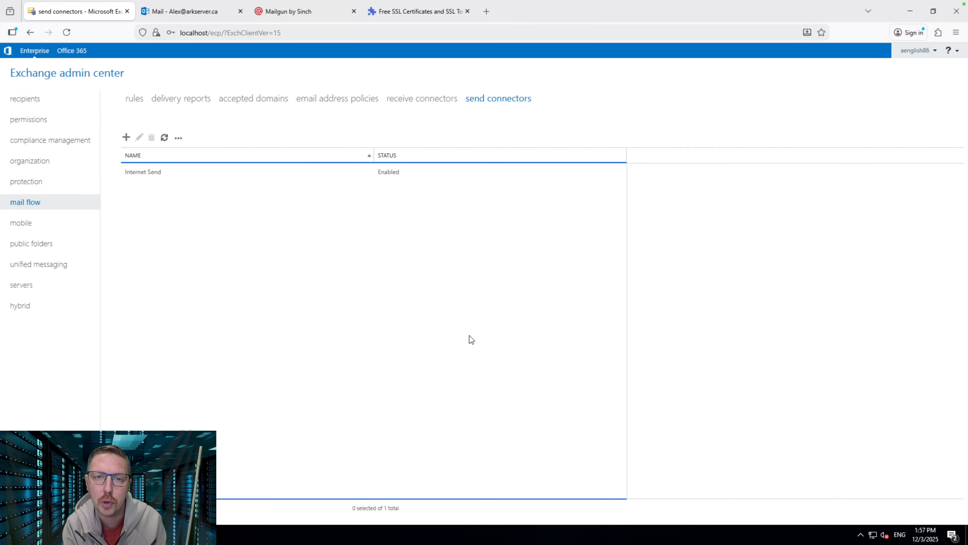
Open a new blank Firefox tab beside the Exchange admin center
left_click(486, 11)
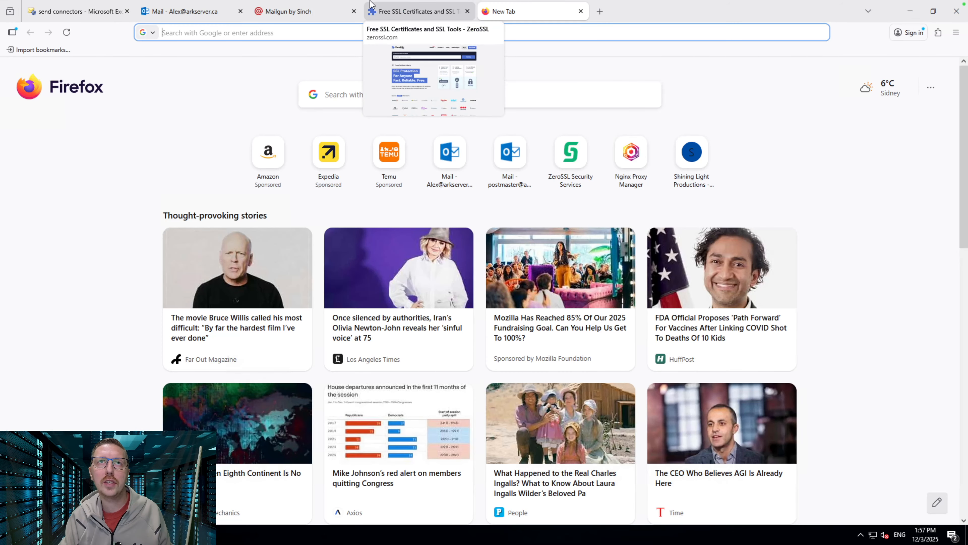
Review arkserver.ca's Current Records for the Mailgun SPF, DKIM and DMARC entries
left_click(28, 22)
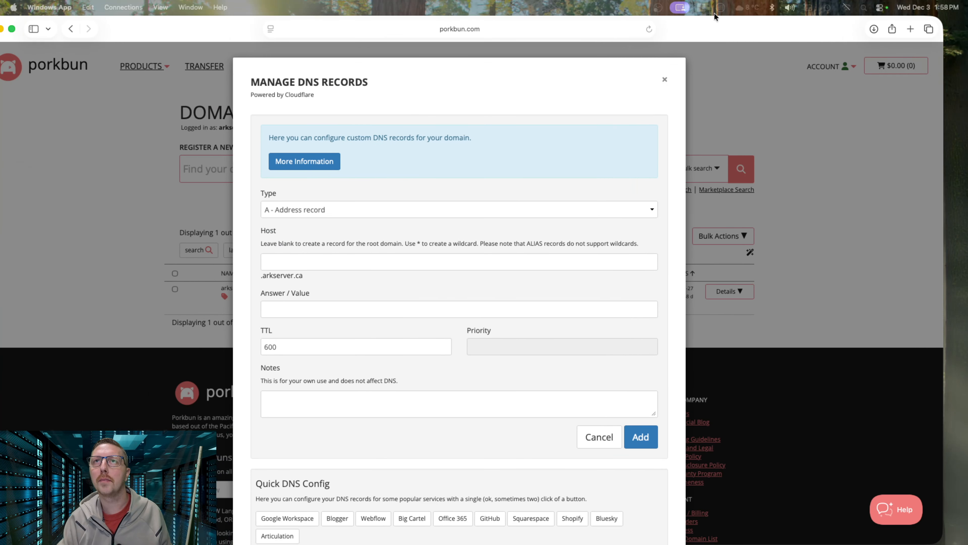
scroll(449, 448, "down", 10)
scroll(445, 446, "down", 1)
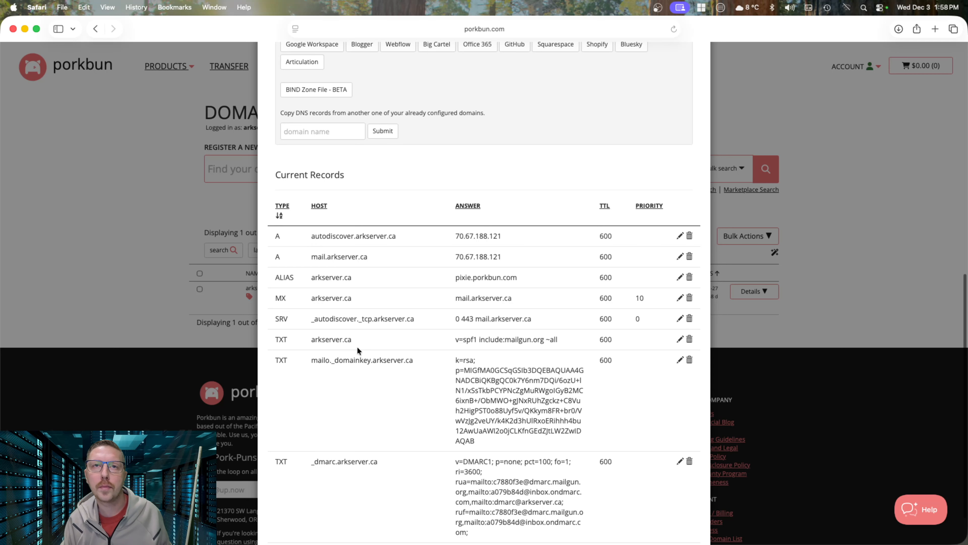
scroll(390, 368, "down", 1)
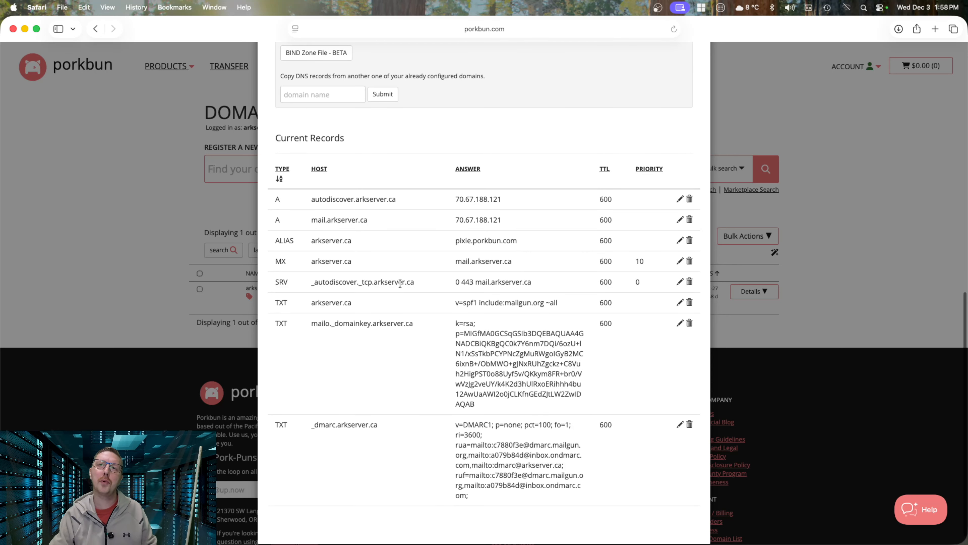
scroll(362, 346, "down", 1)
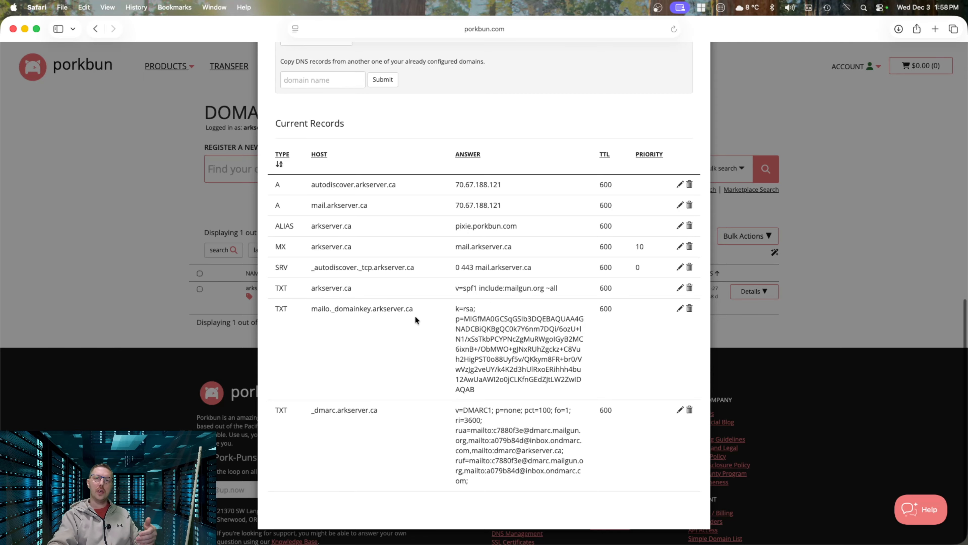
scroll(412, 321, "up", 1)
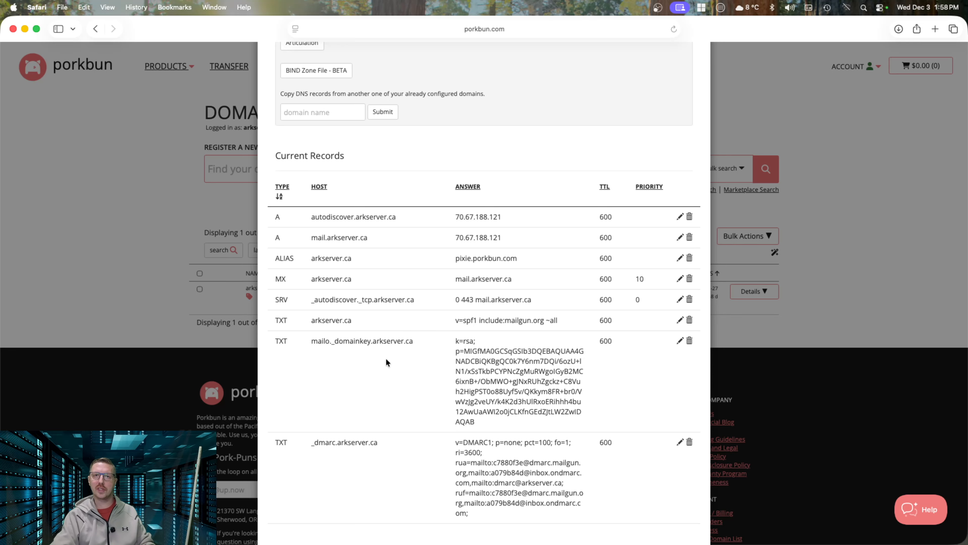
scroll(386, 359, "down", 1)
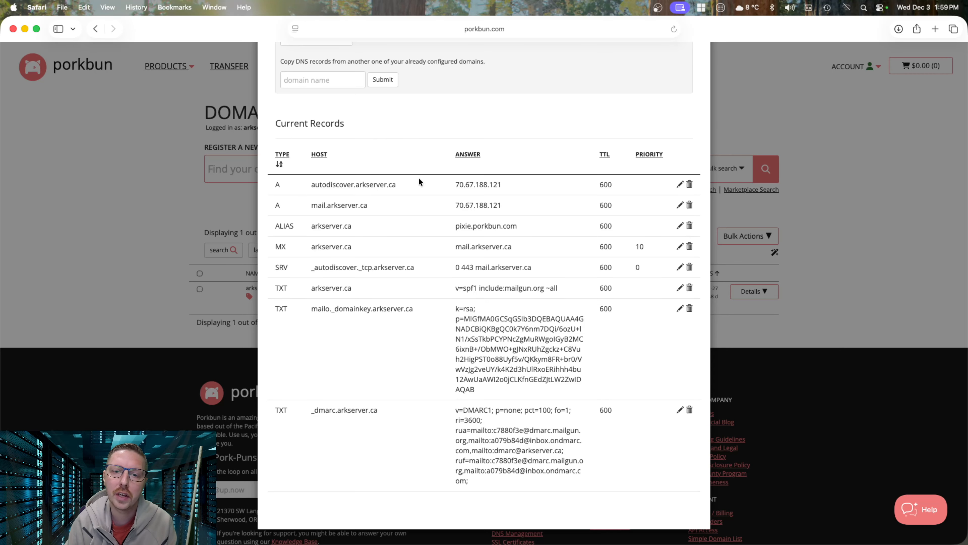
left_click(782, 73)
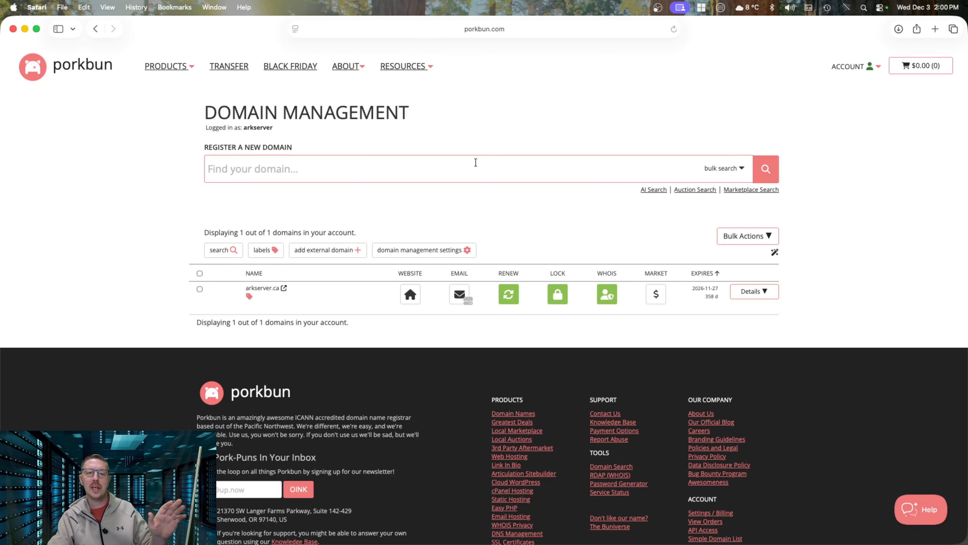
Close the Safari window showing Porkbun to return to the remote server
scroll(610, 101, "down", 1)
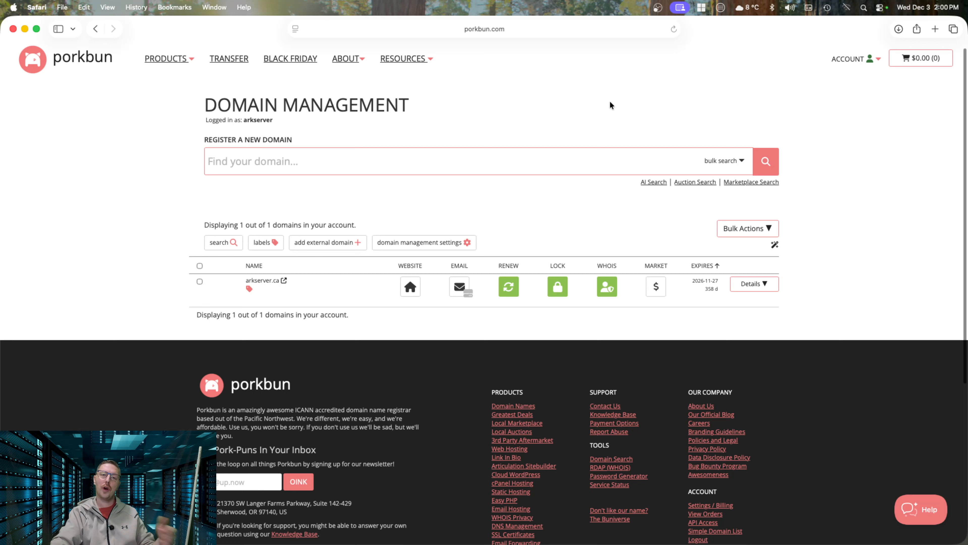
scroll(609, 101, "up", 1)
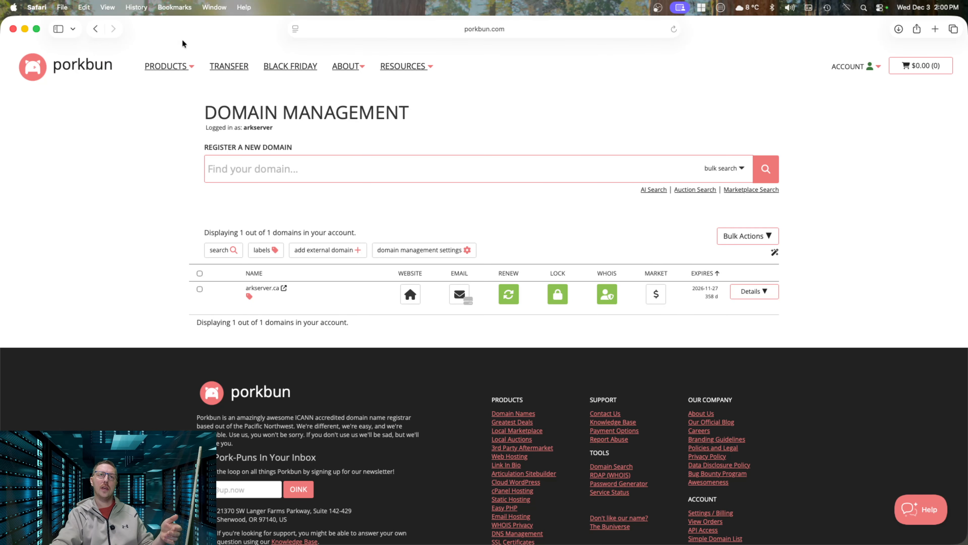
left_click(13, 29)
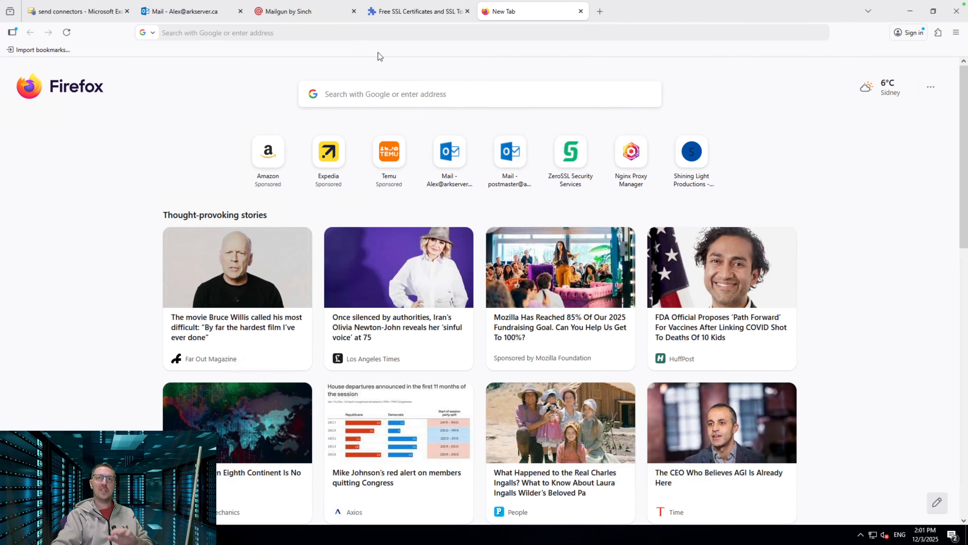
Switch to the ZeroSSL Free SSL Certificates and SSL Tools tab
left_click(424, 13)
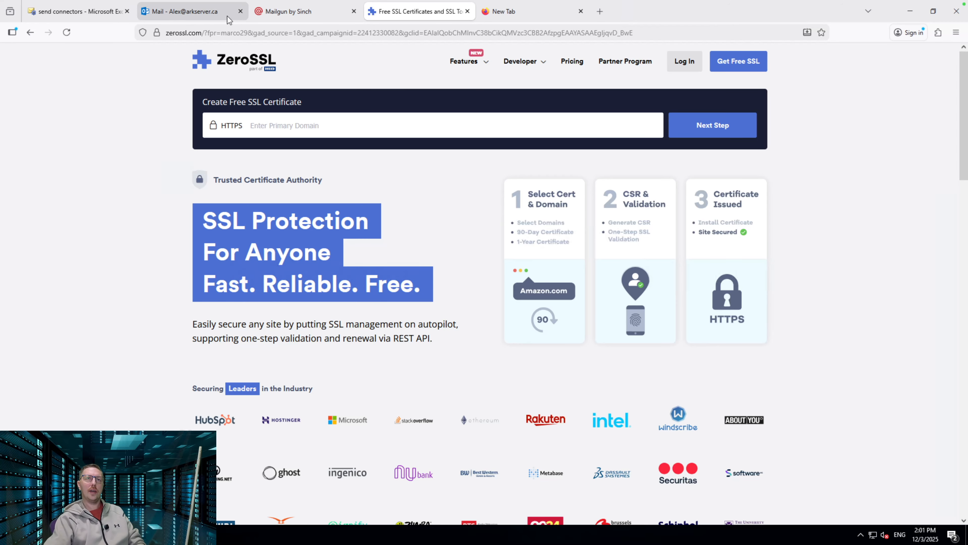
Check on the server's certificates page that ZeroSSL is valid until 2026-03-03 and assigned to IIS and SMTP
left_click(95, 13)
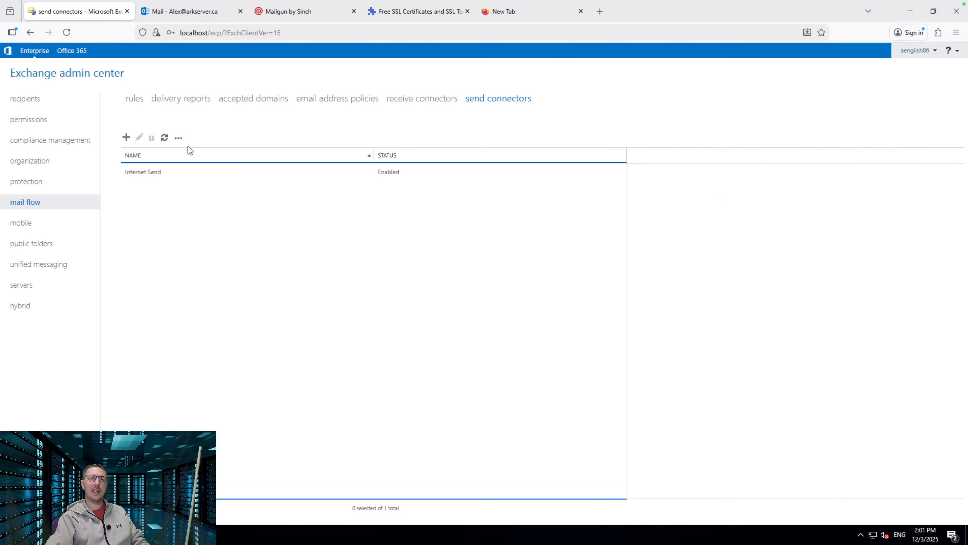
left_click(24, 284)
left_click(410, 99)
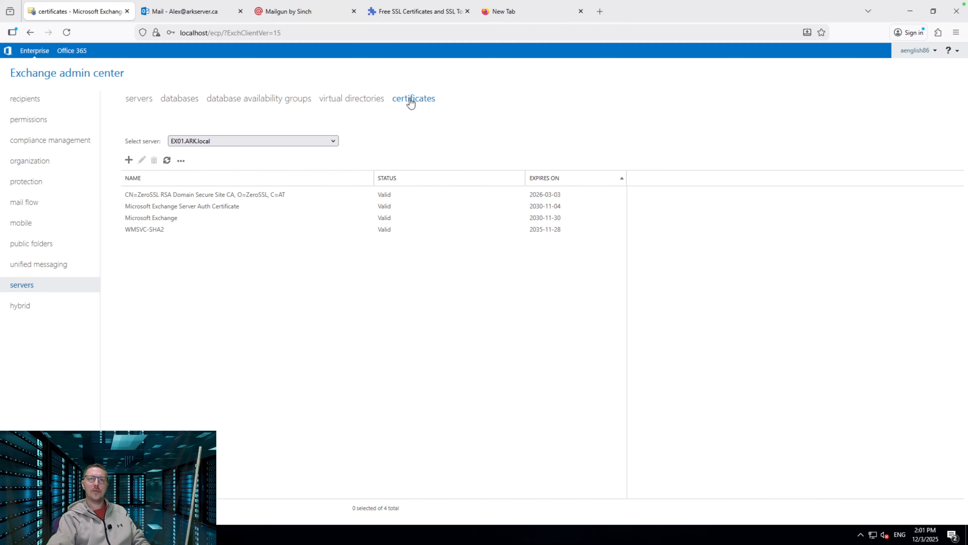
left_click(236, 196)
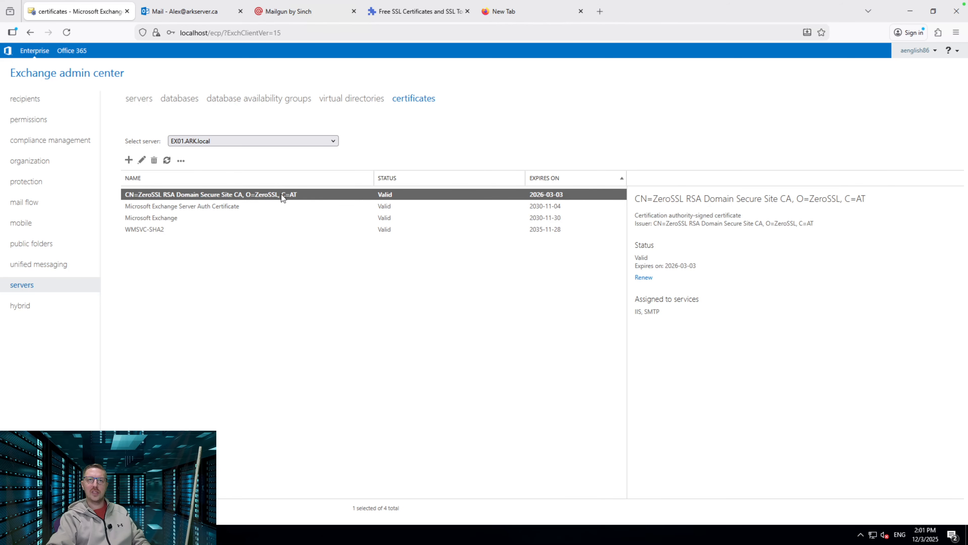
left_click(143, 162)
left_click(672, 128)
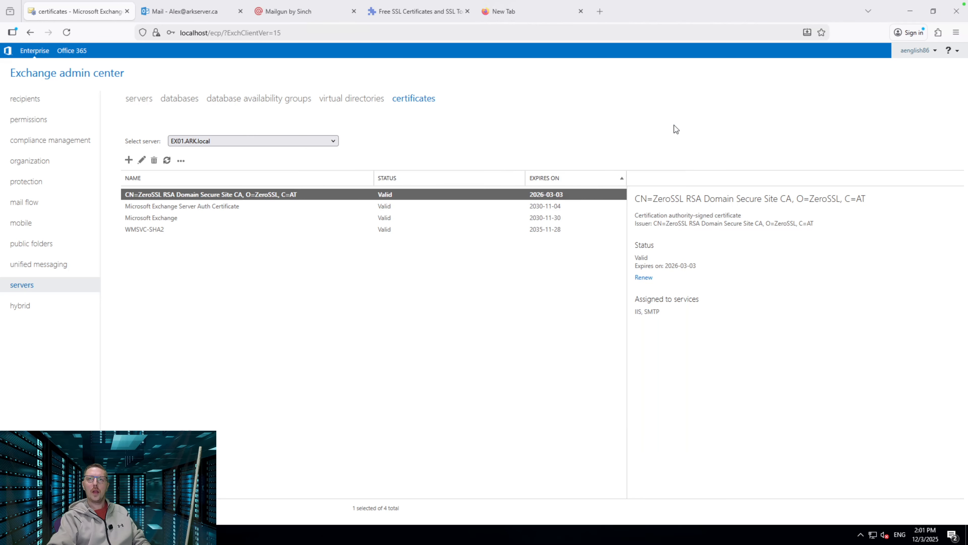
left_click(181, 162)
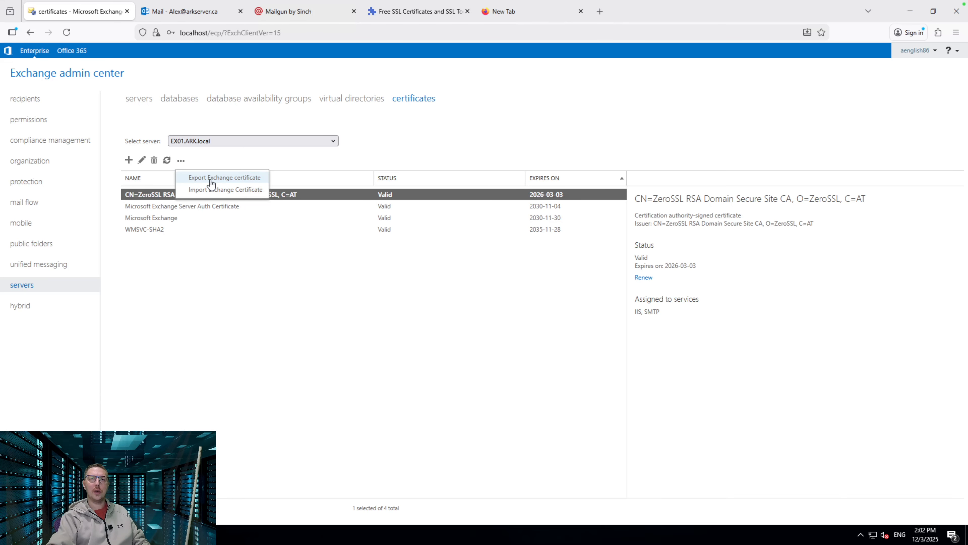
left_click(588, 139)
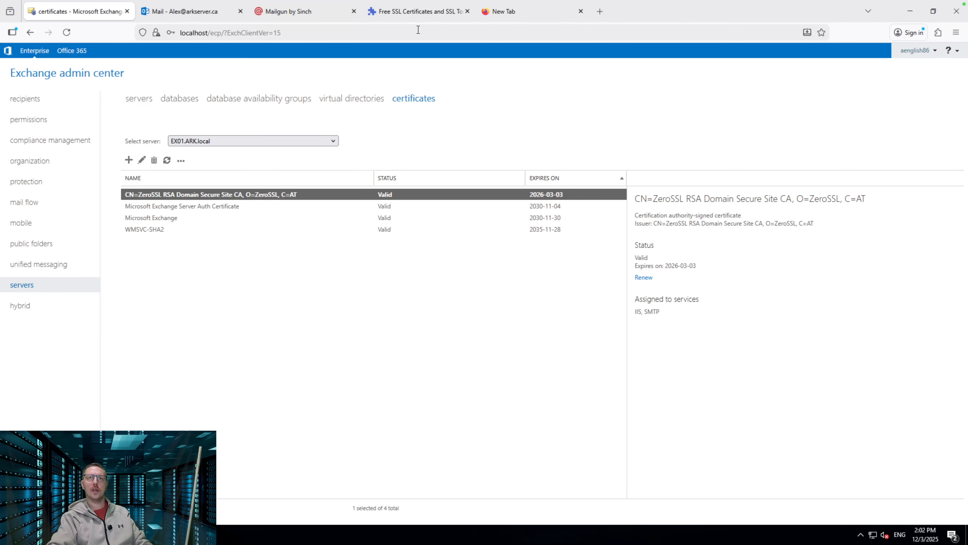
Go to the ZeroSSL tab's Create Free SSL Certificate page in Firefox
left_click(424, 13)
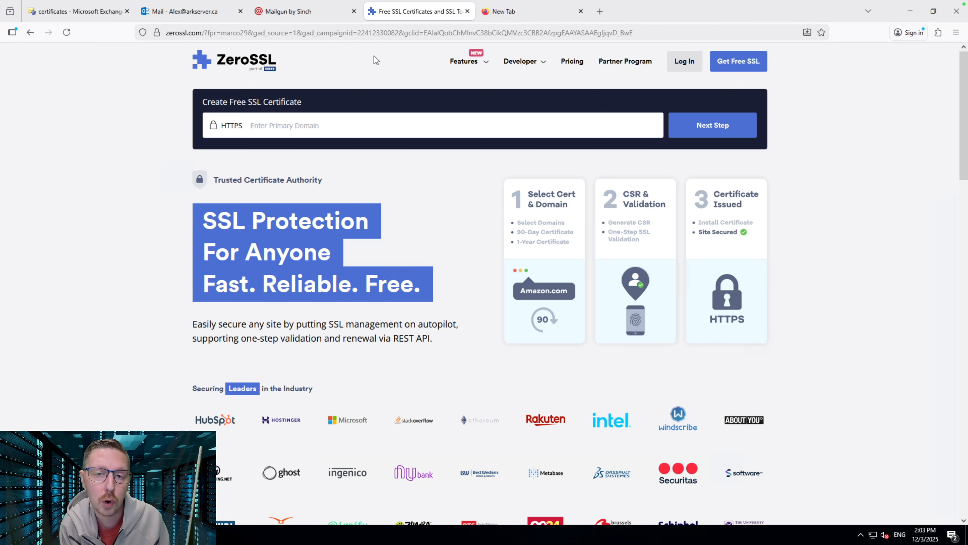
Reply to the Hello Community sender only with 'Thanks For Watching!', then view Mailgun's billing page
left_click(172, 12)
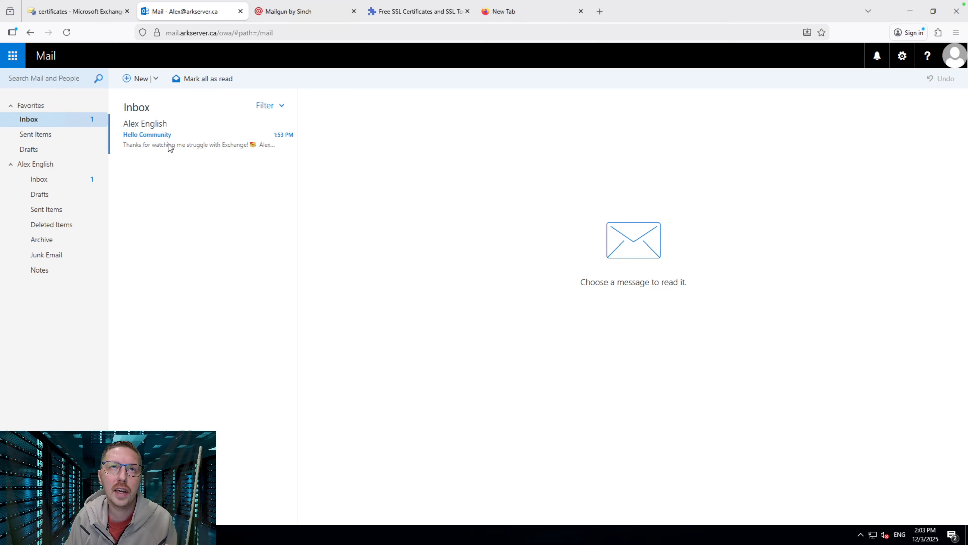
left_click(182, 134)
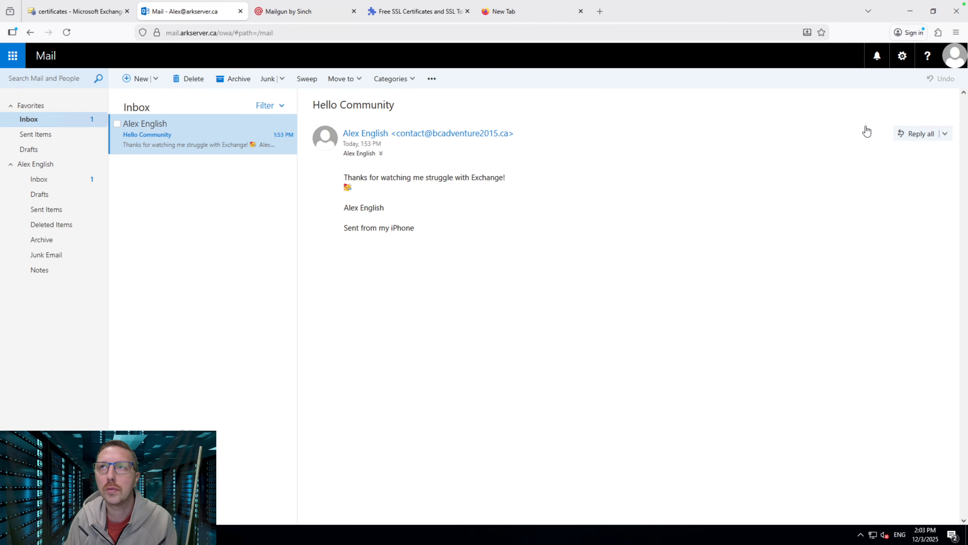
left_click(945, 133)
left_click(929, 156)
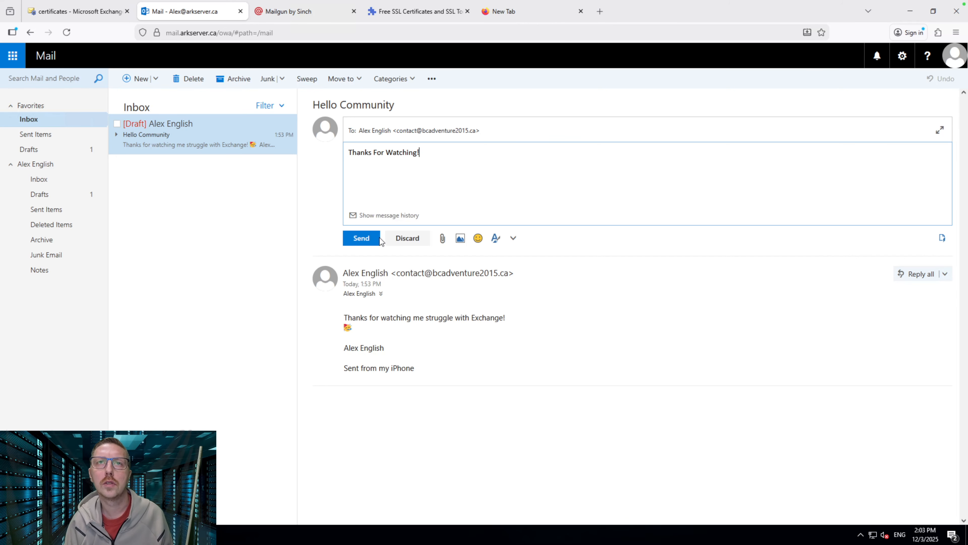
left_click(364, 237)
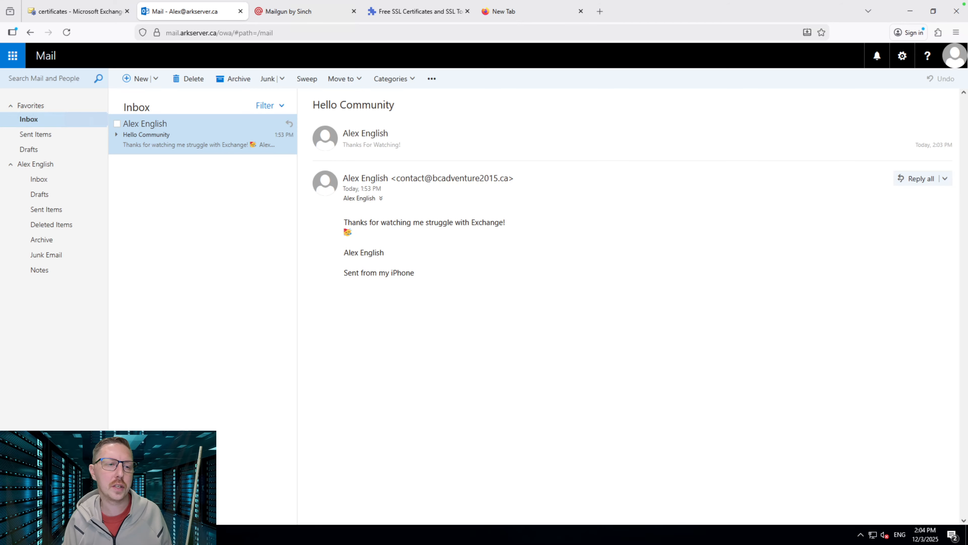
left_click(311, 11)
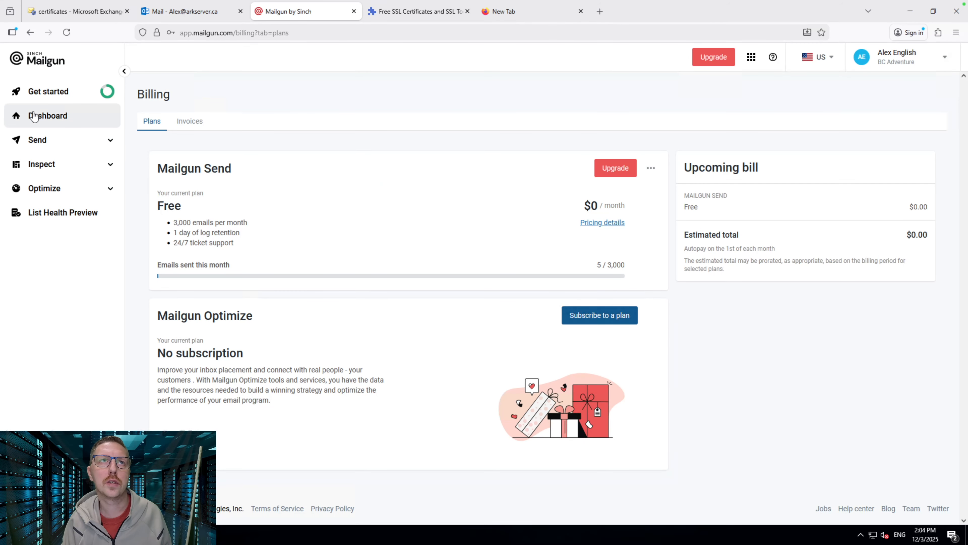
Email the iCloud test mailbox with subject 'Test' and body 'Test'
left_click(62, 121)
key("ctrl+shift+Tab")
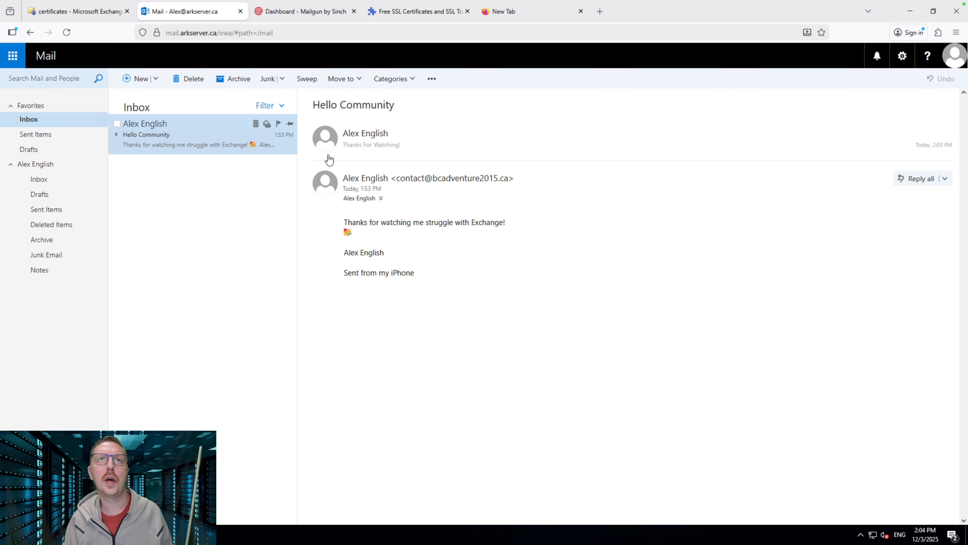
left_click(130, 81)
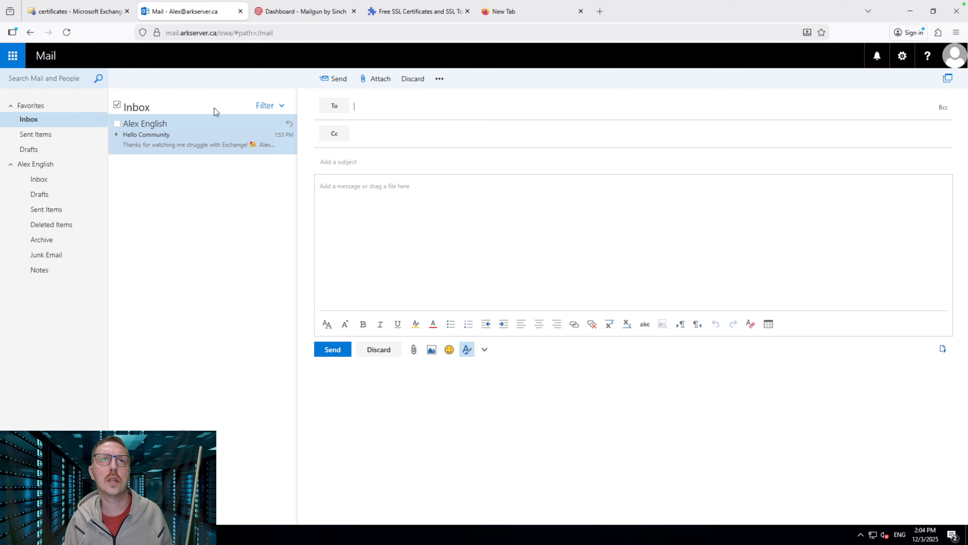
left_click(405, 107)
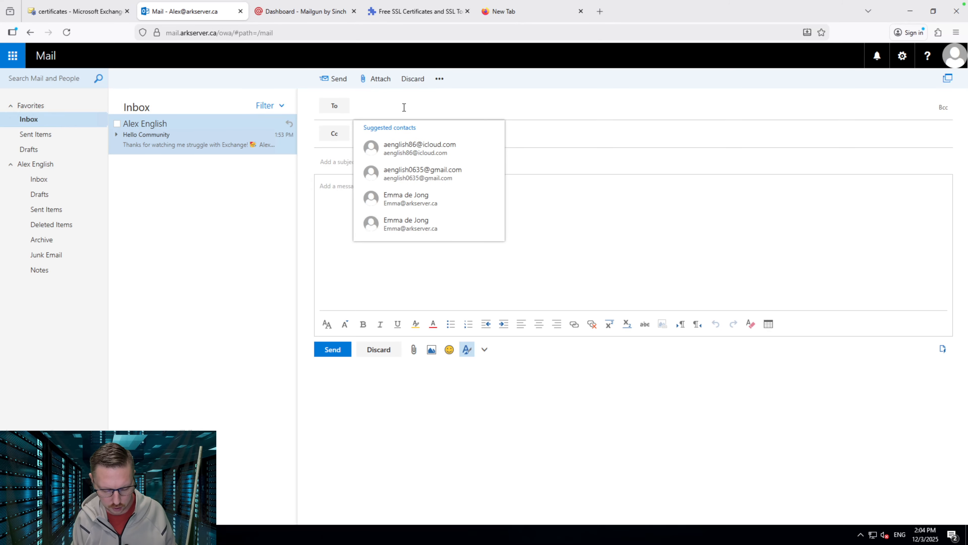
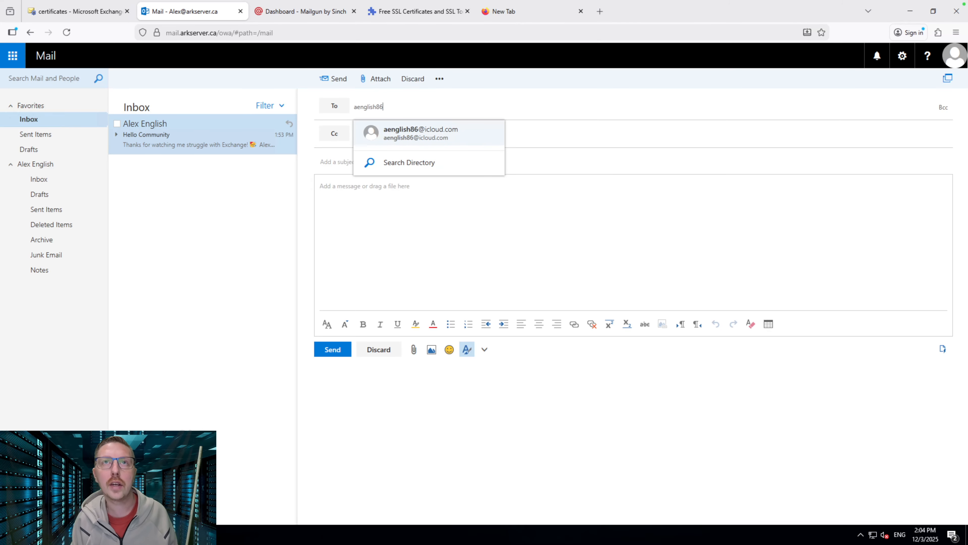
key("Tab")
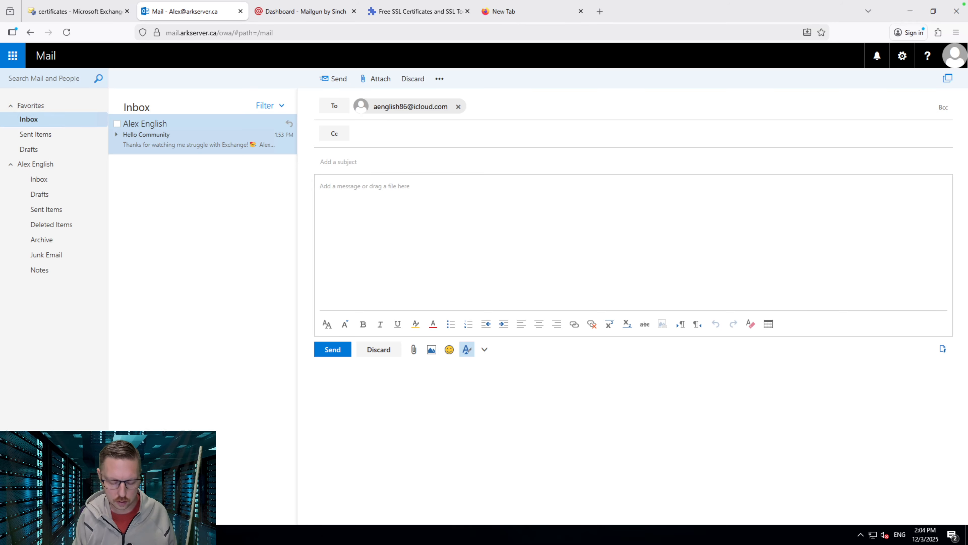
key("Tab")
type("Test")
key("Tab")
type("Test")
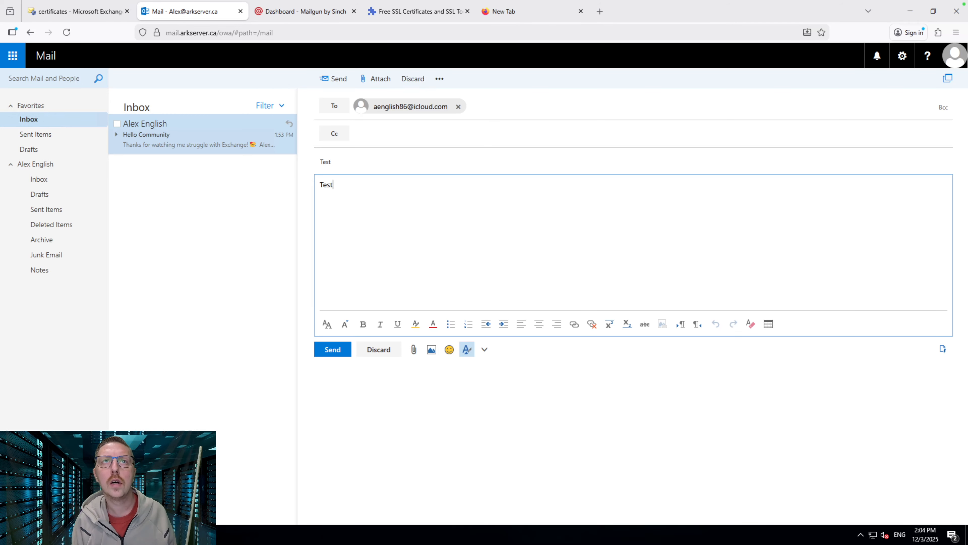
left_click(328, 350)
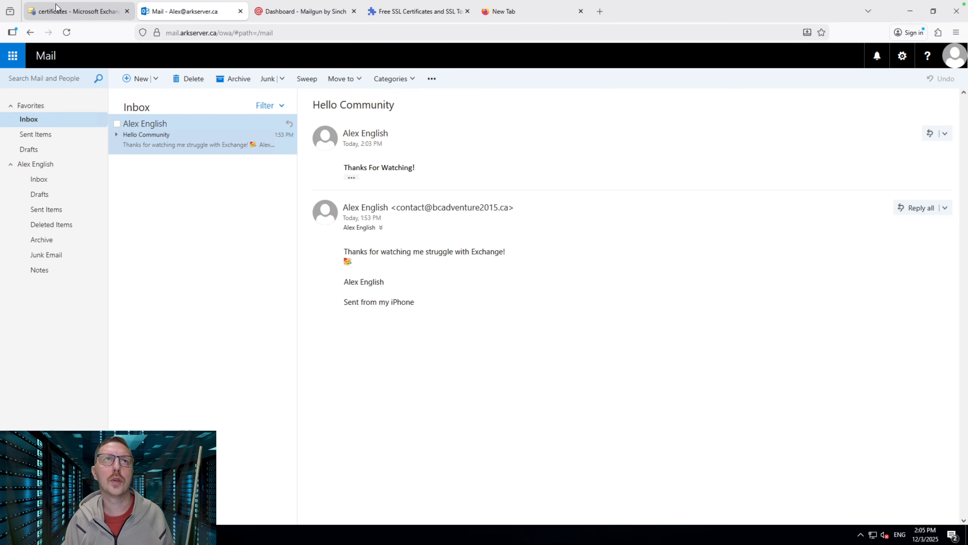
Exit full screen and confirm in Apple Mail that the Test message came from the Exchange address
mouse_move(31, 2)
left_click(28, 22)
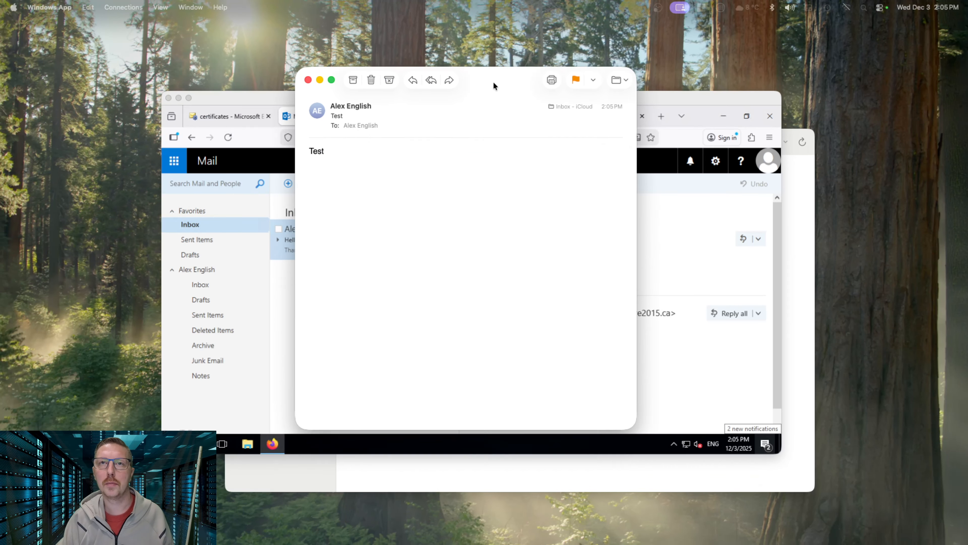
left_click_drag(493, 81, 493, 50)
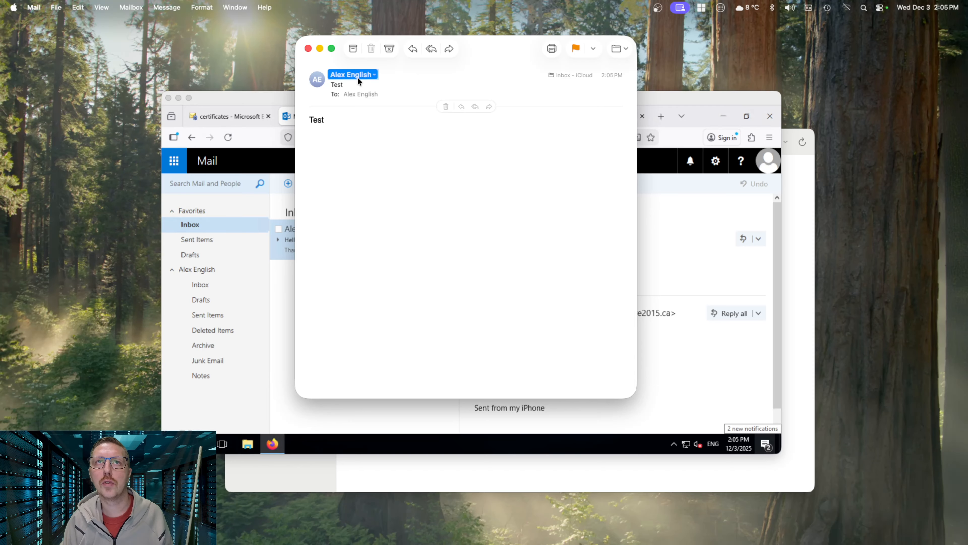
left_click(372, 76)
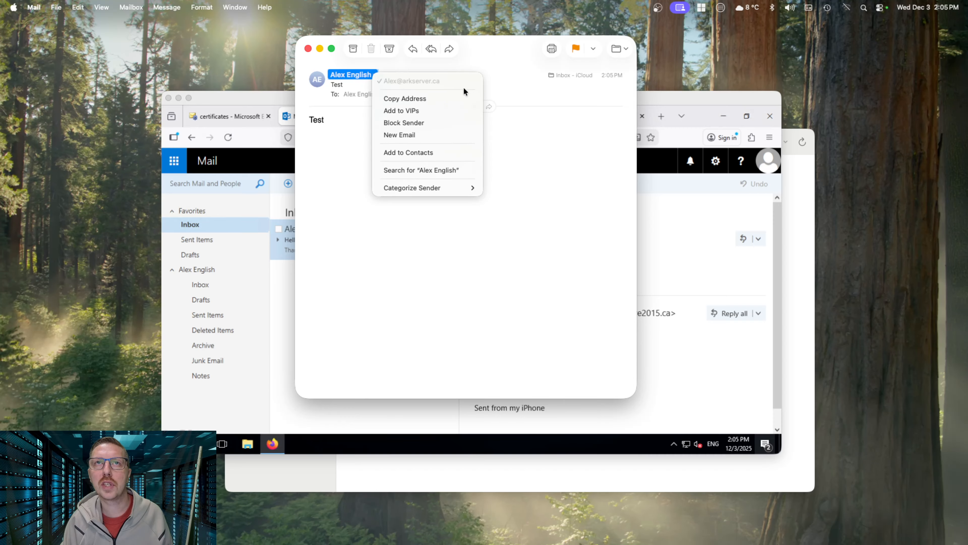
left_click(509, 79)
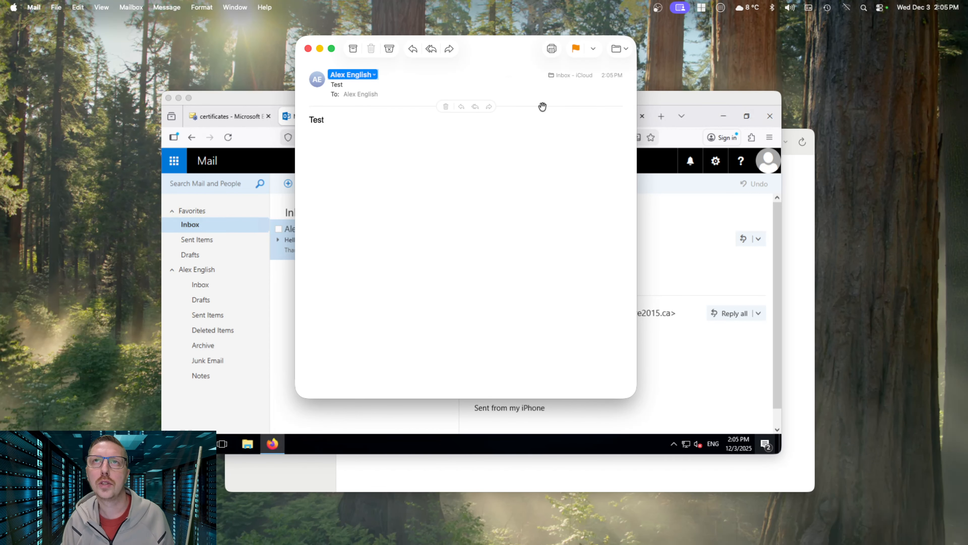
Send a reply to the Test message reading 'Hello'
left_click(412, 49)
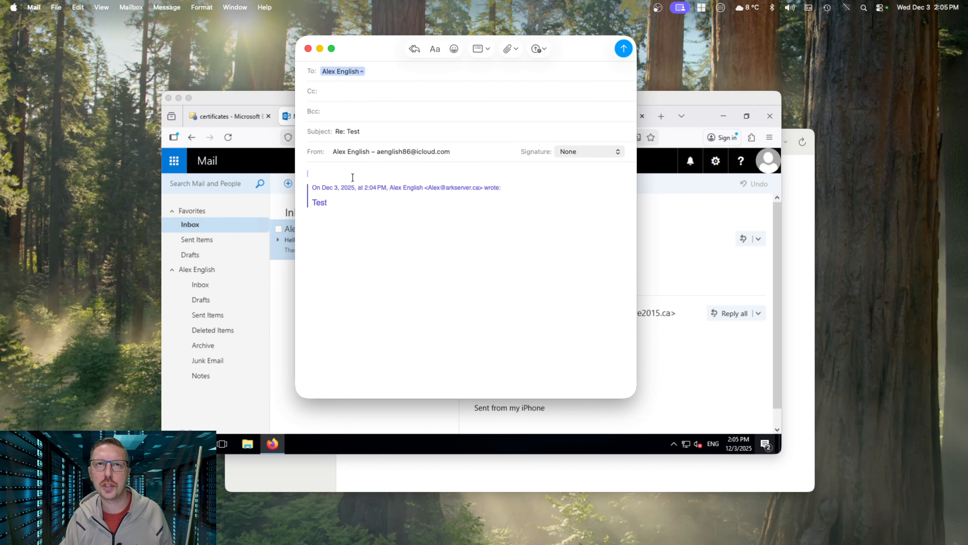
type("Hello")
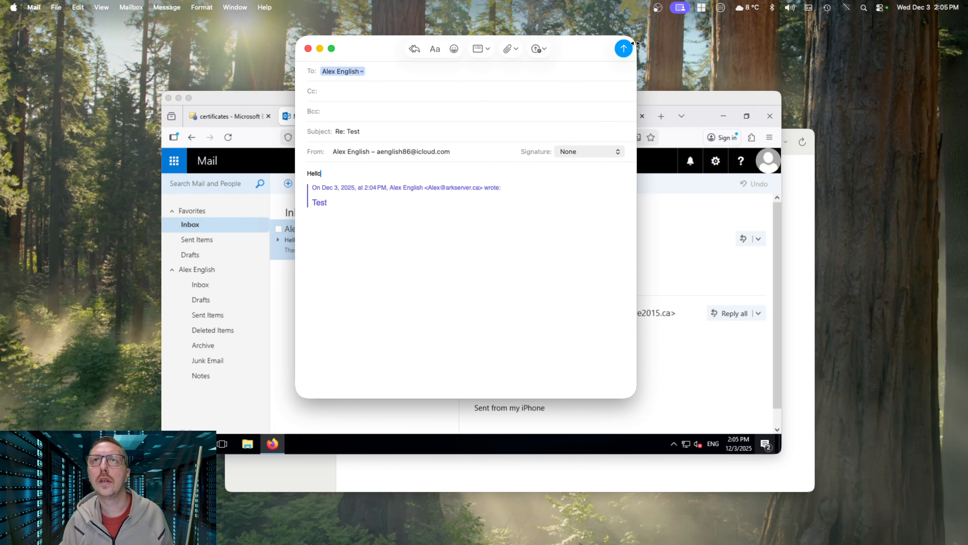
left_click(627, 51)
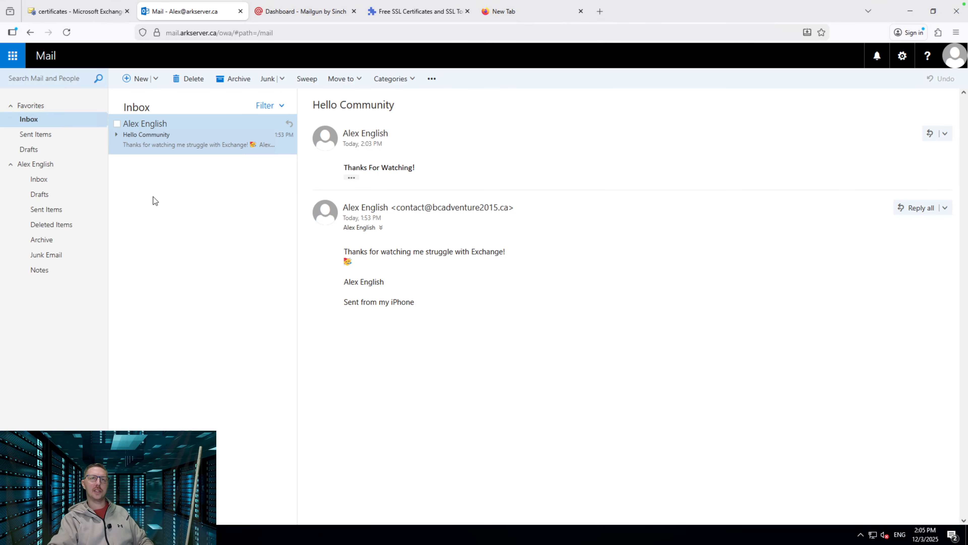
Open the new Test conversation and expand the 2:05 PM iCloud reply
left_click(190, 134)
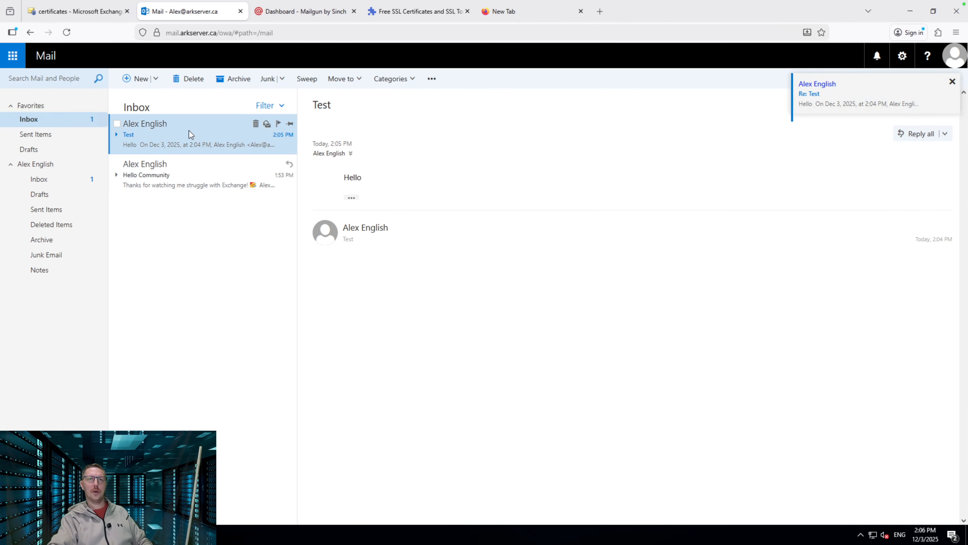
left_click(577, 167)
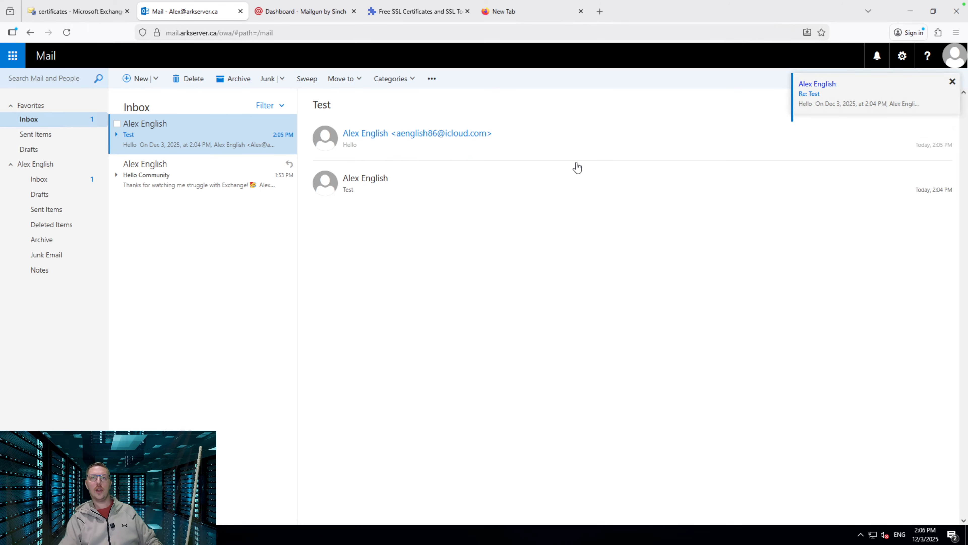
left_click(563, 133)
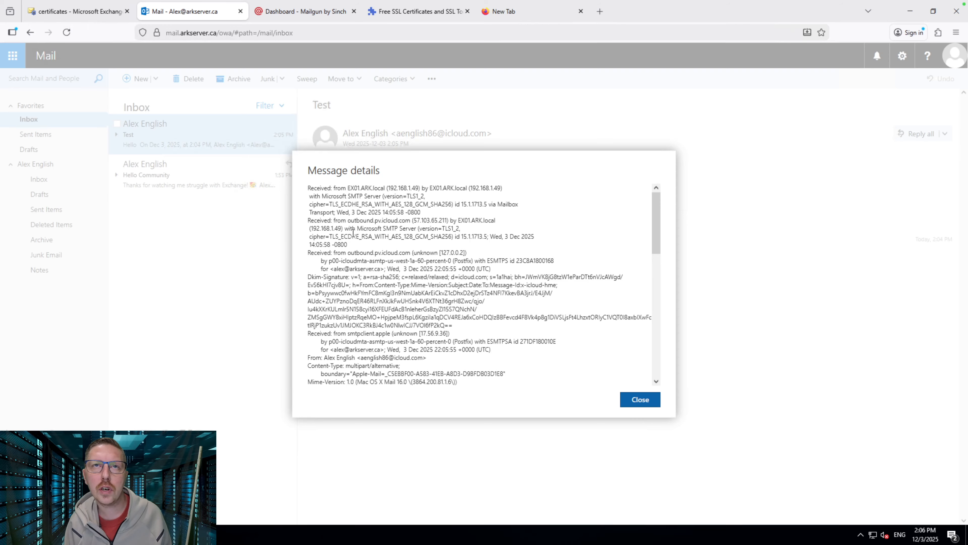
Inspect the headers' TLS cipher and iCloud relay server entries, then close Message details
left_click_drag(319, 236, 467, 236)
left_click(467, 237)
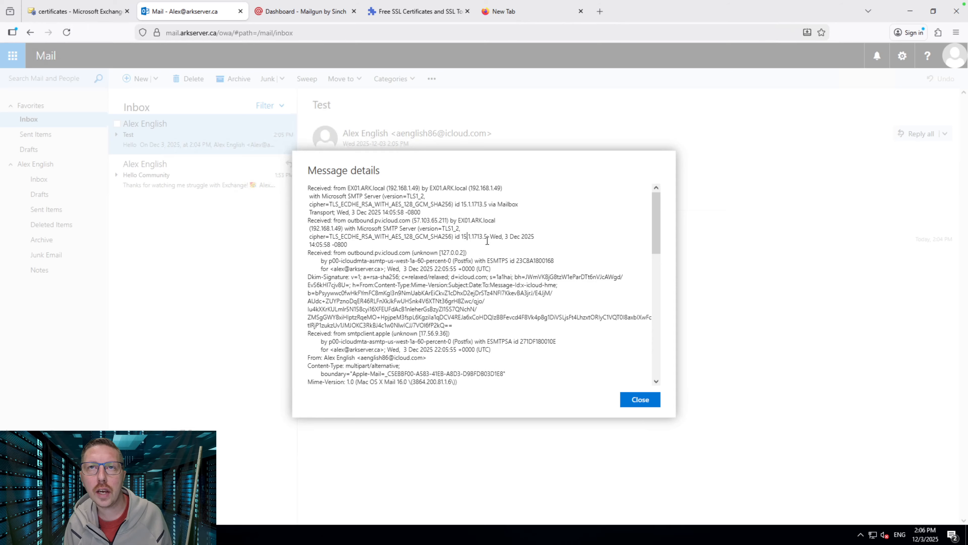
scroll(371, 236, "down", 1)
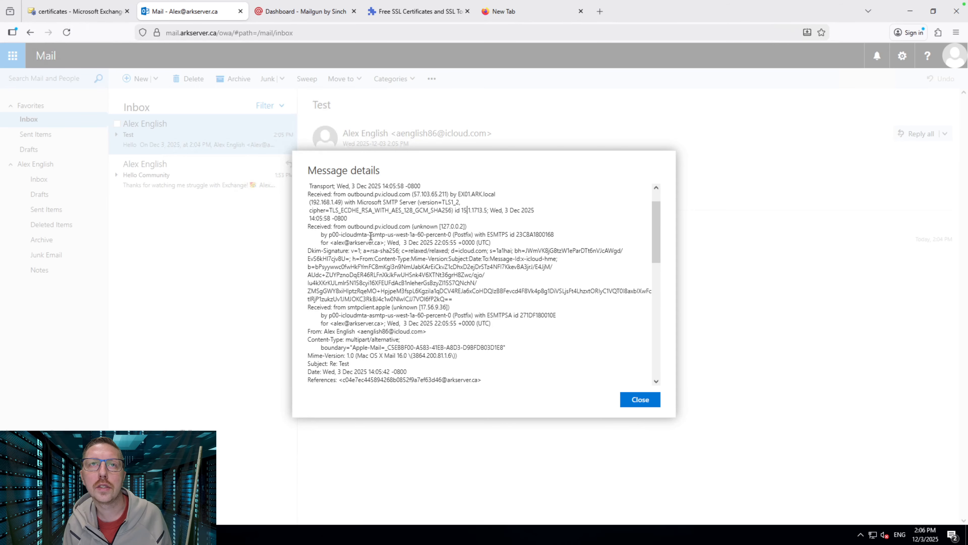
left_click_drag(330, 235, 408, 236)
left_click(482, 235)
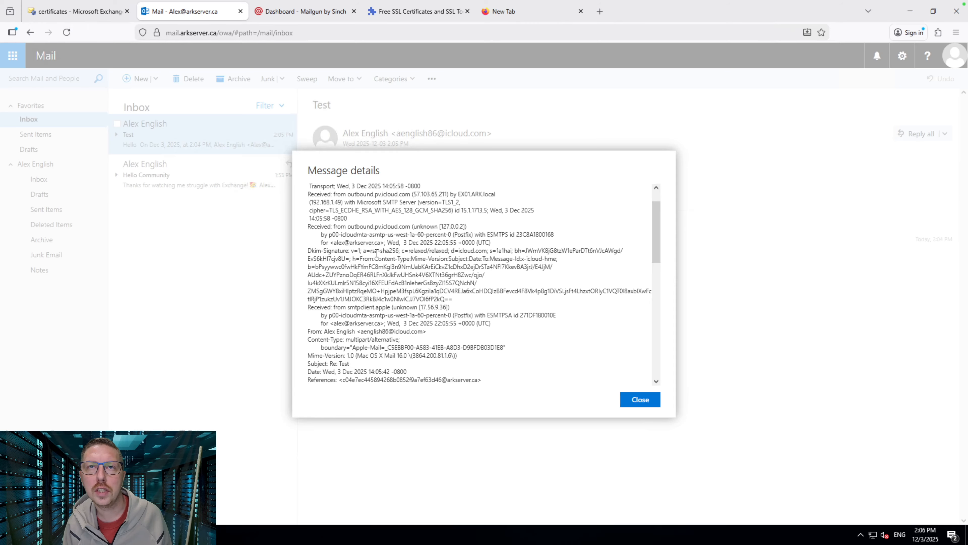
scroll(466, 293, "down", 2)
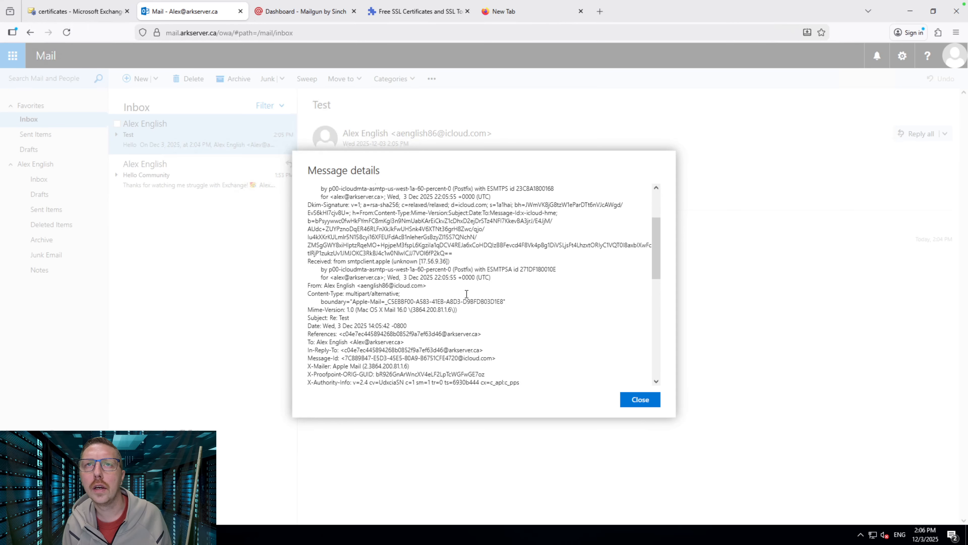
scroll(467, 294, "down", 4)
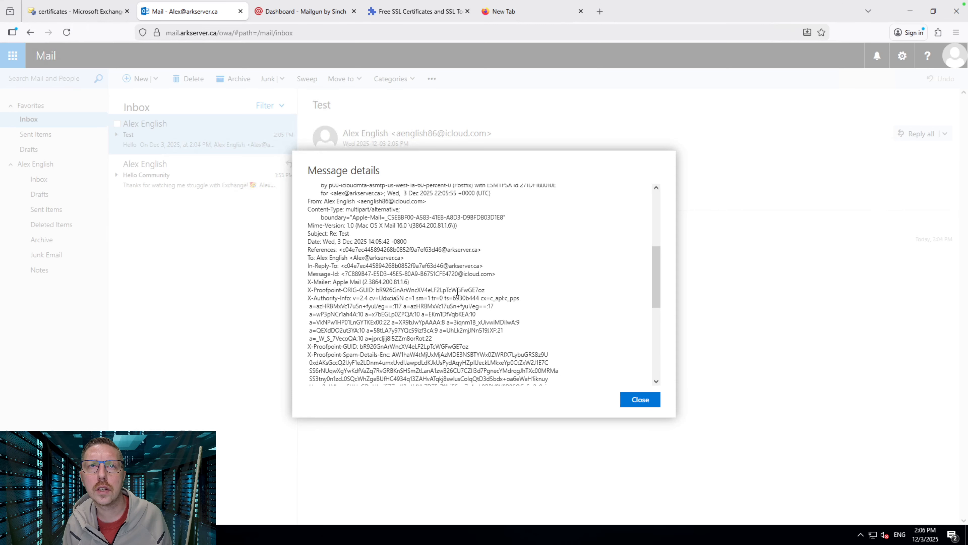
scroll(457, 291, "down", 7)
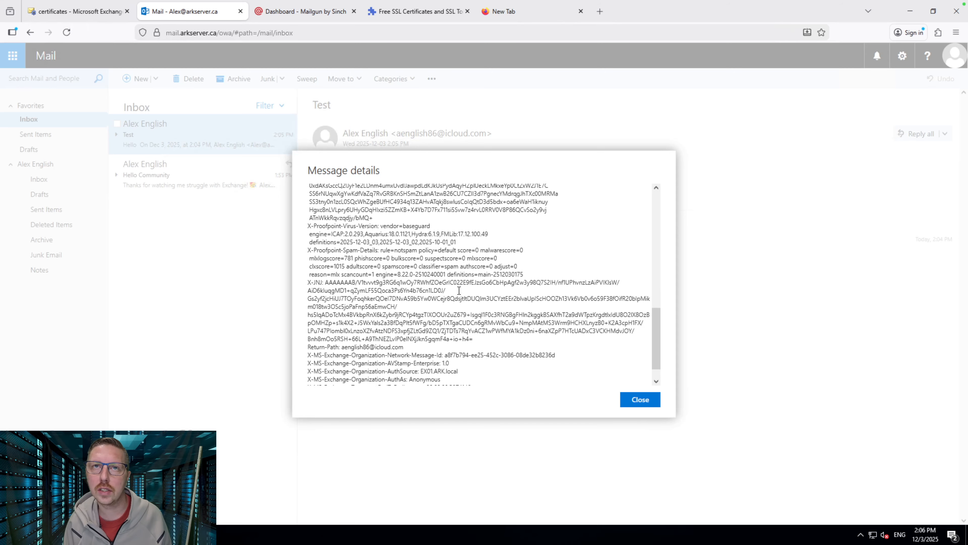
scroll(459, 290, "down", 1)
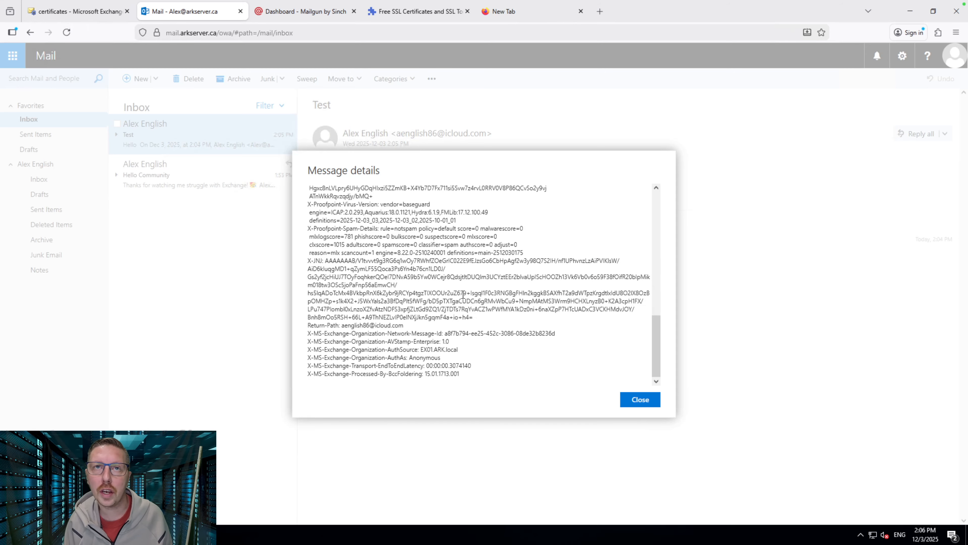
left_click(642, 399)
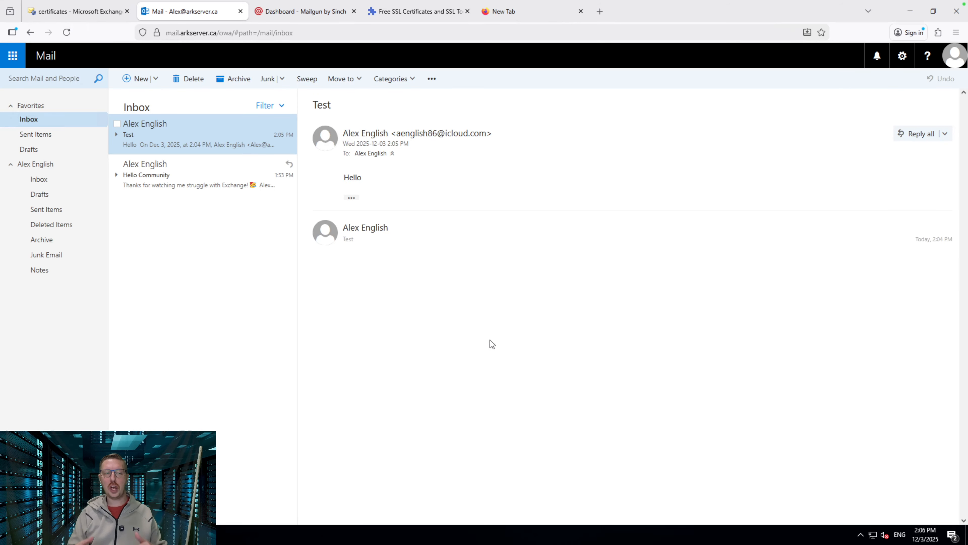